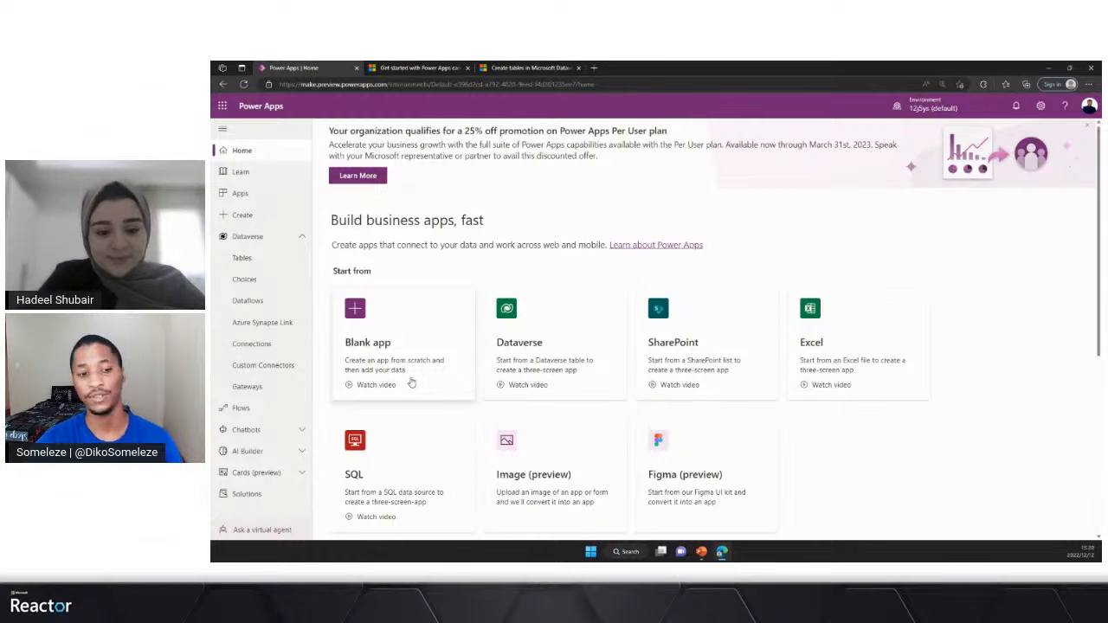
Step: Open the list of Dataverse tables and look through the recommended tables
{"action": "scroll", "coordinate": [412, 383], "scroll_direction": "down", "scroll_amount": 1}
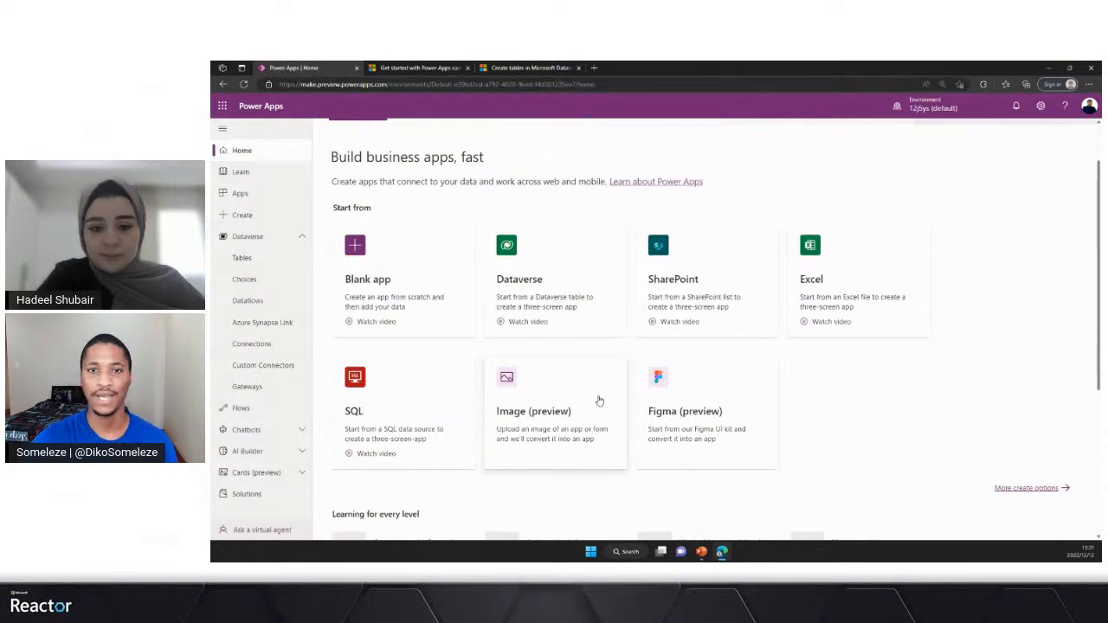
{"action": "scroll", "coordinate": [598, 385], "scroll_direction": "down", "scroll_amount": 2}
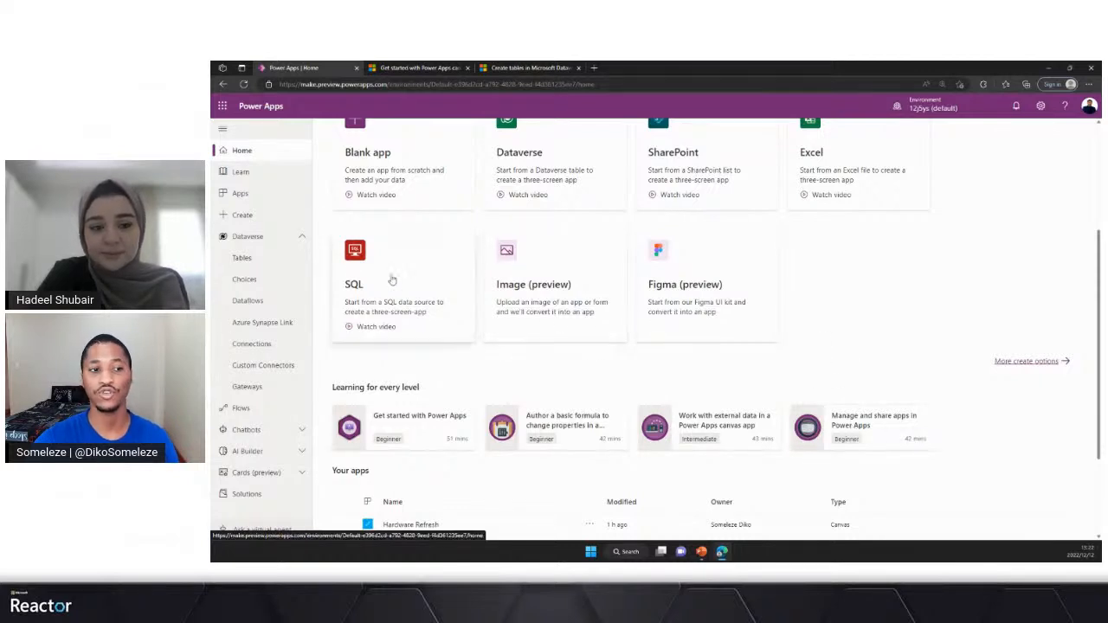
{"action": "left_click", "coordinate": [242, 258]}
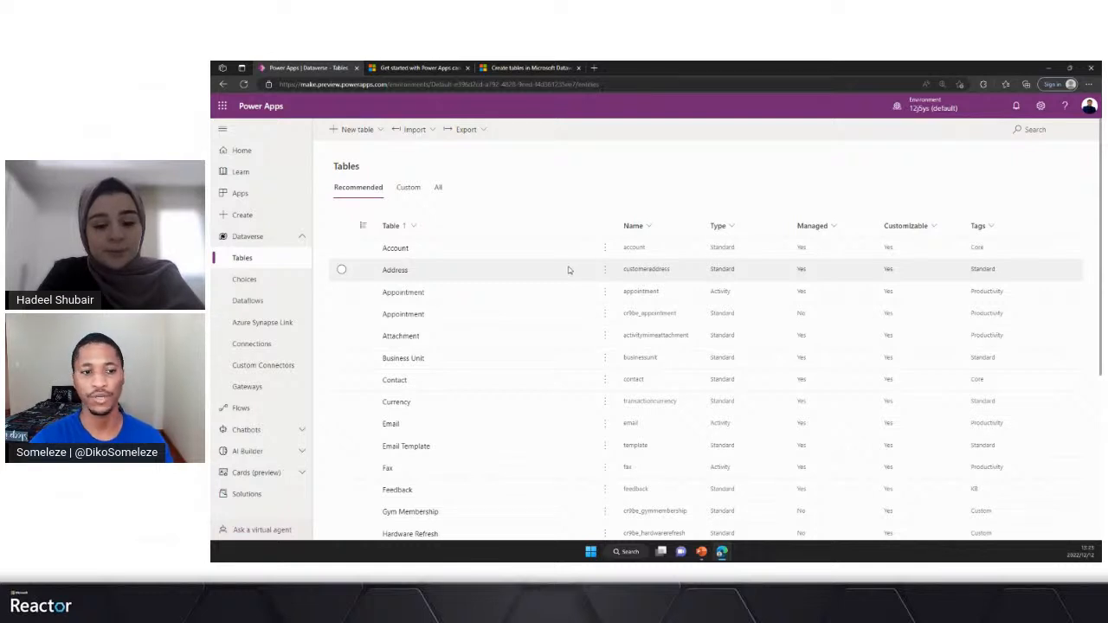
{"action": "left_click", "coordinate": [342, 248]}
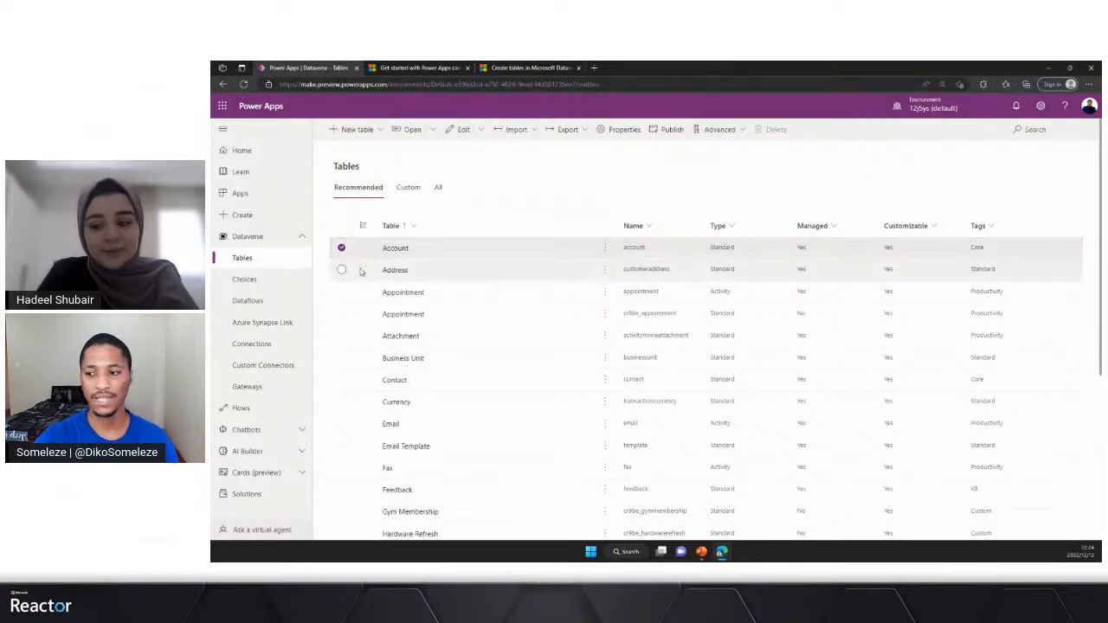
{"action": "scroll", "coordinate": [372, 328], "scroll_direction": "down", "scroll_amount": 3}
{"action": "scroll", "coordinate": [373, 338], "scroll_direction": "down", "scroll_amount": 1}
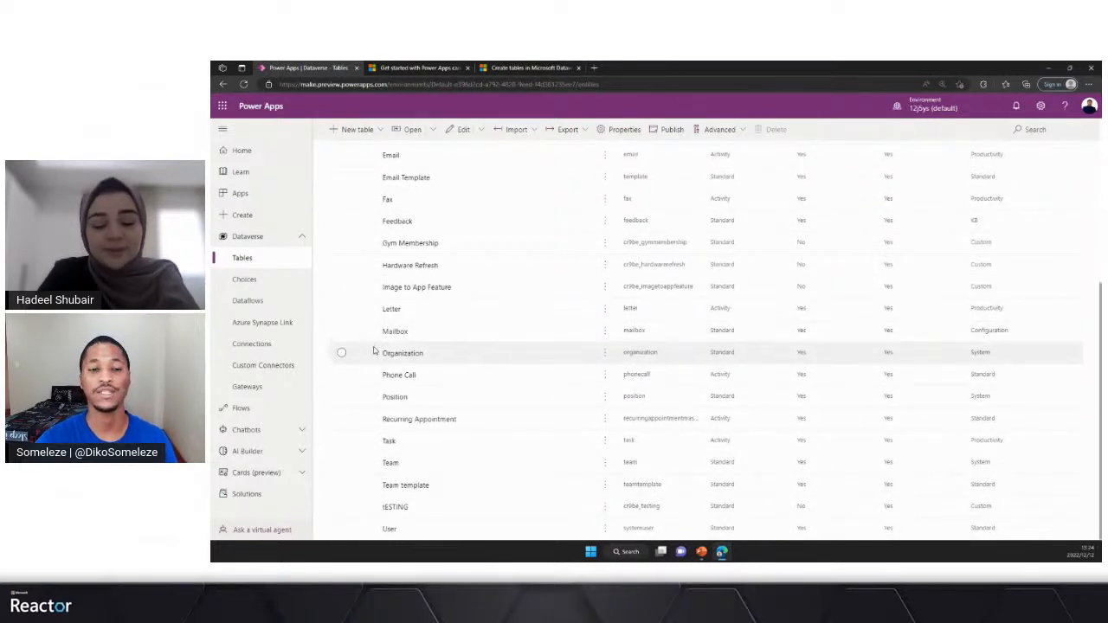
{"action": "scroll", "coordinate": [374, 350], "scroll_direction": "up", "scroll_amount": 1}
{"action": "scroll", "coordinate": [373, 349], "scroll_direction": "up", "scroll_amount": 3}
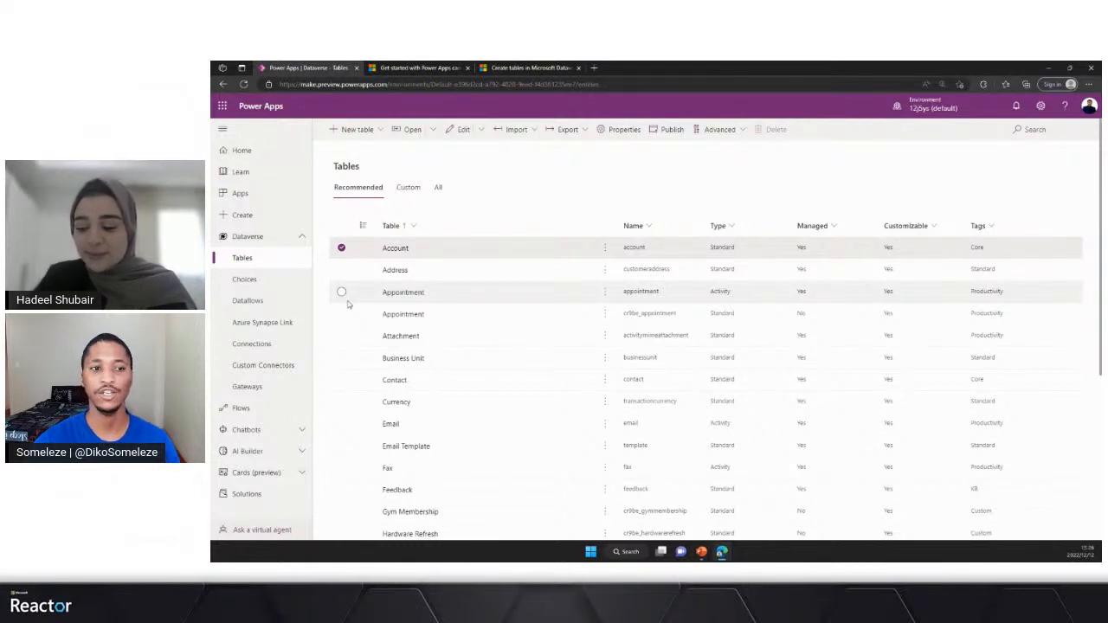
Step: Start a new Dataverse table with the display name Asset Manager
{"action": "left_click", "coordinate": [348, 137]}
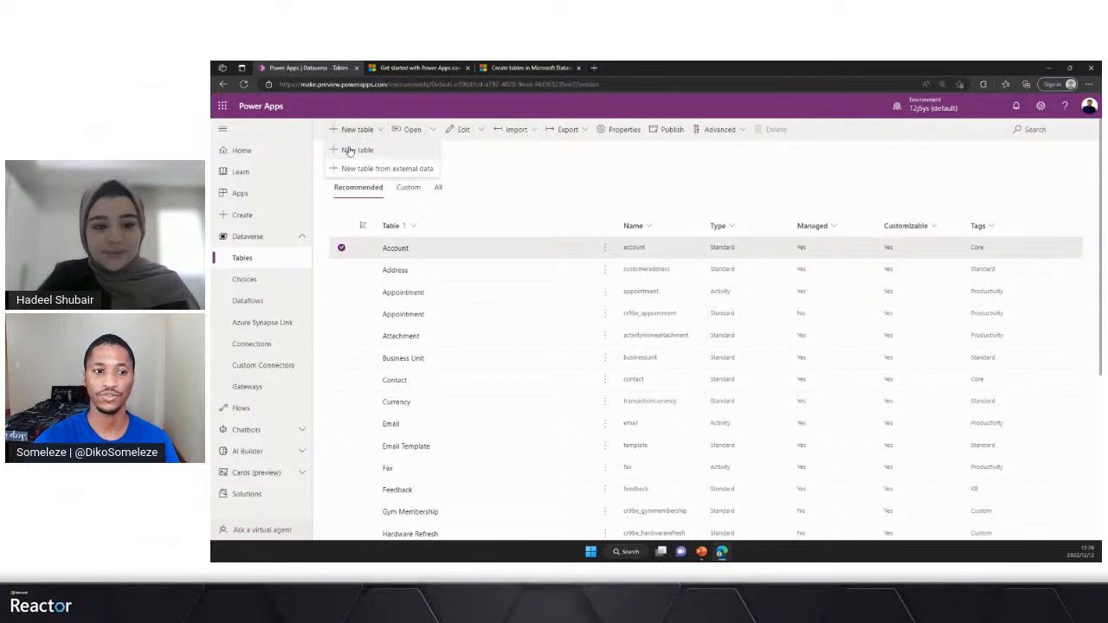
{"action": "left_click", "coordinate": [349, 150]}
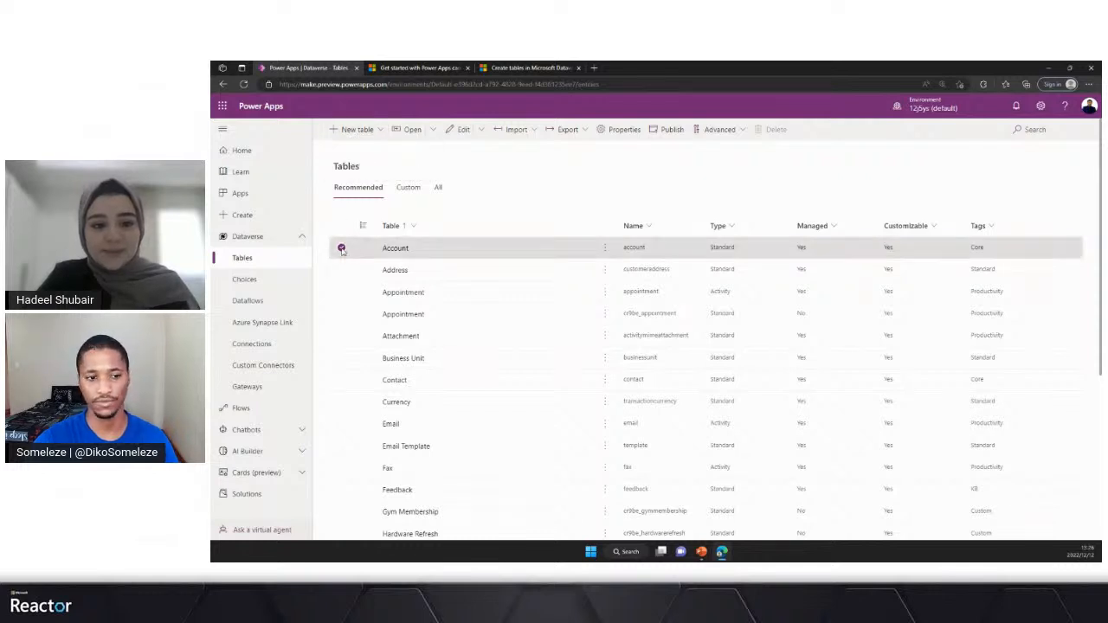
{"action": "left_click", "coordinate": [356, 137]}
{"action": "left_click", "coordinate": [353, 151]}
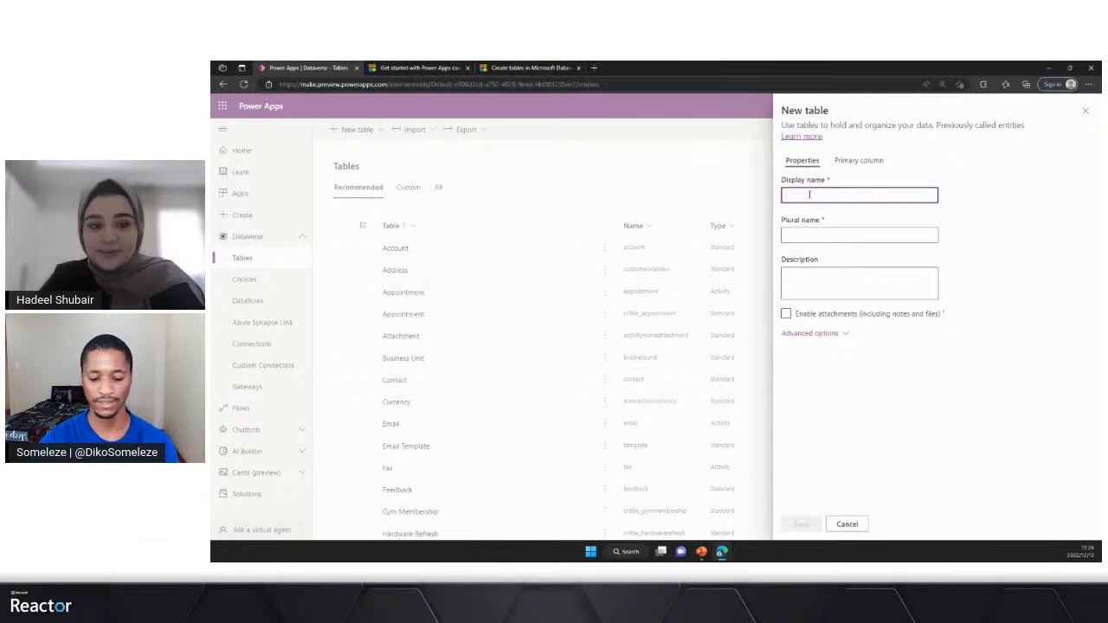
{"action": "type", "text": "Asset Manger"}
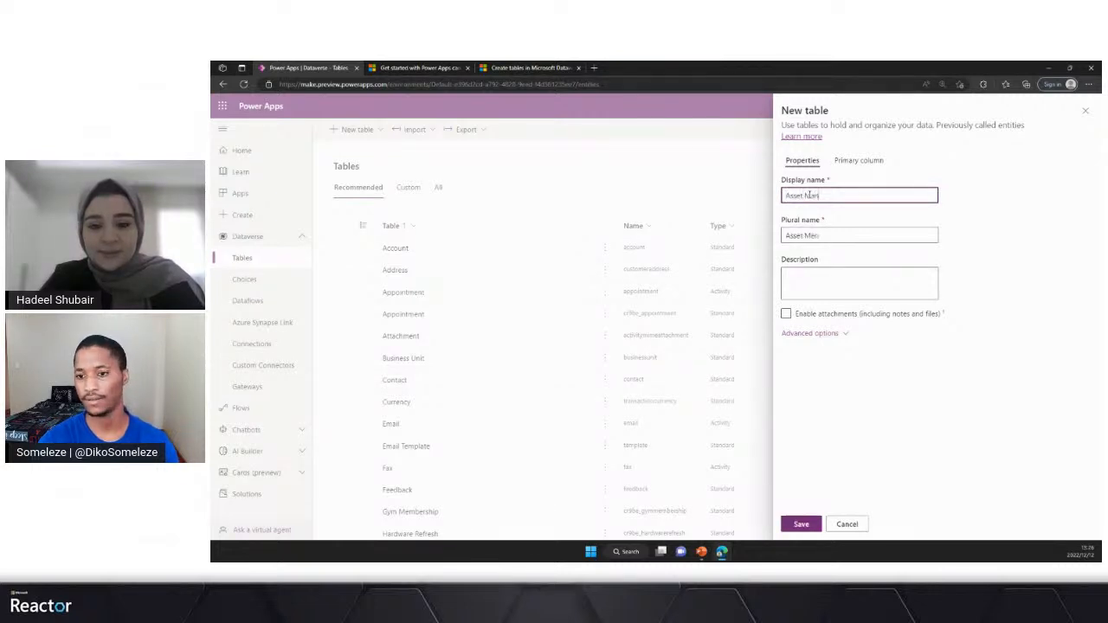
{"action": "key", "text": "Left"}
{"action": "key", "text": "Left"}
{"action": "key", "text": "Left"}
{"action": "type", "text": "a"}
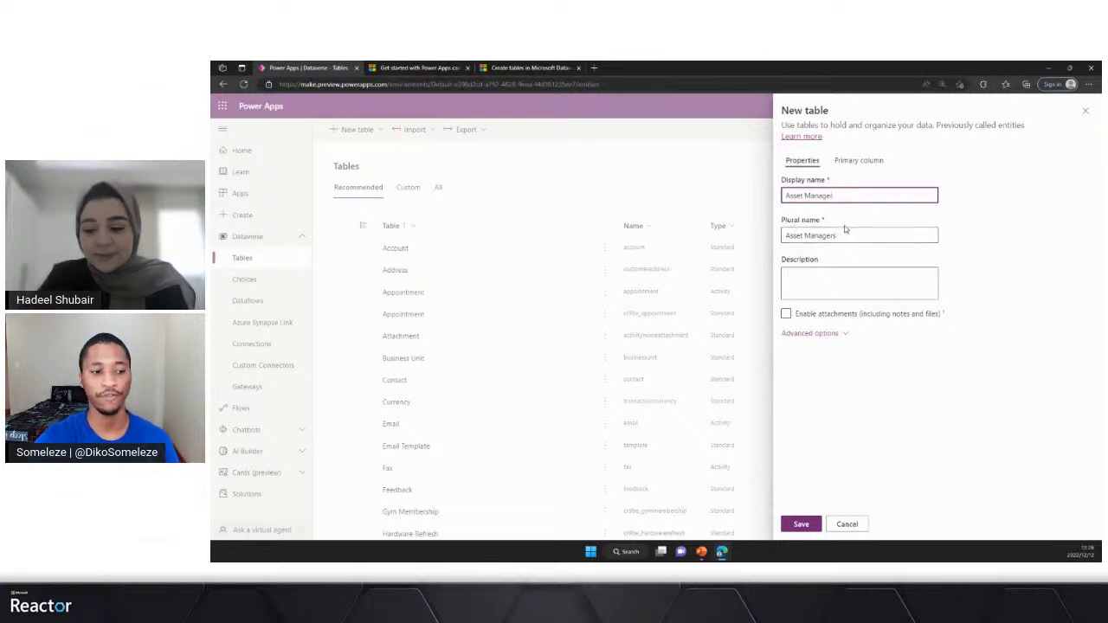
Step: Set the column requirement of the new table's primary column to Optional
{"action": "left_click", "coordinate": [859, 162]}
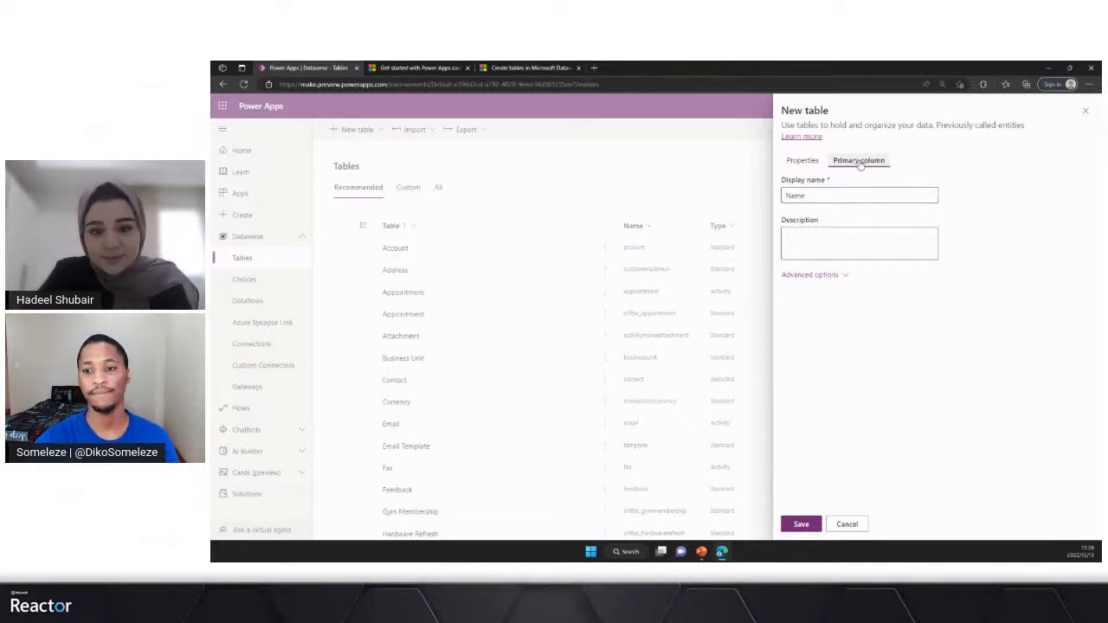
{"action": "left_click", "coordinate": [848, 276]}
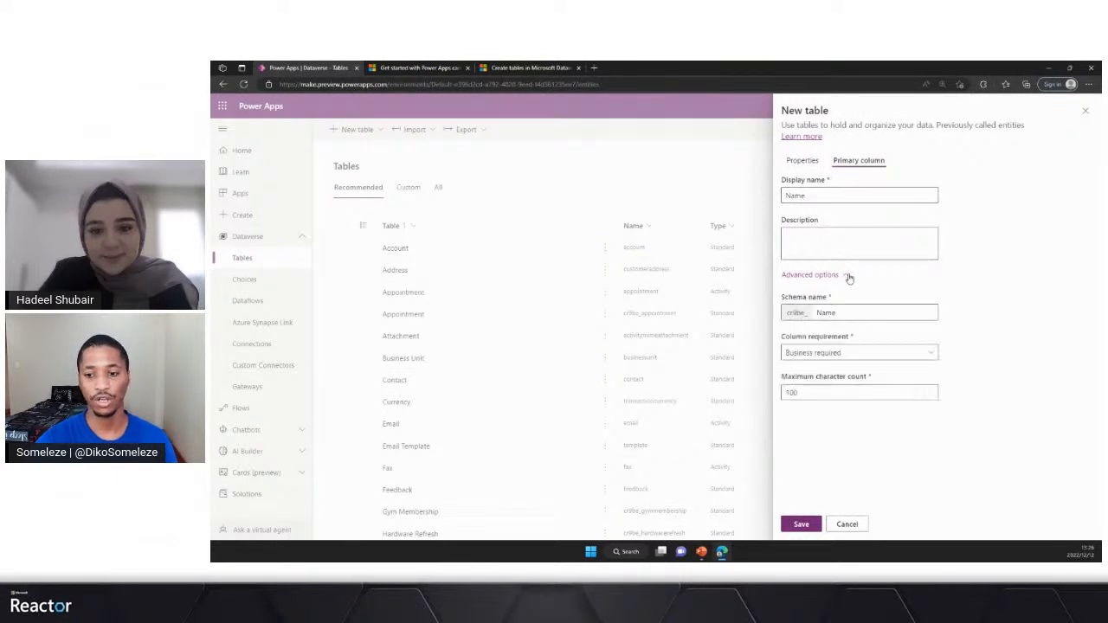
{"action": "left_click", "coordinate": [933, 353]}
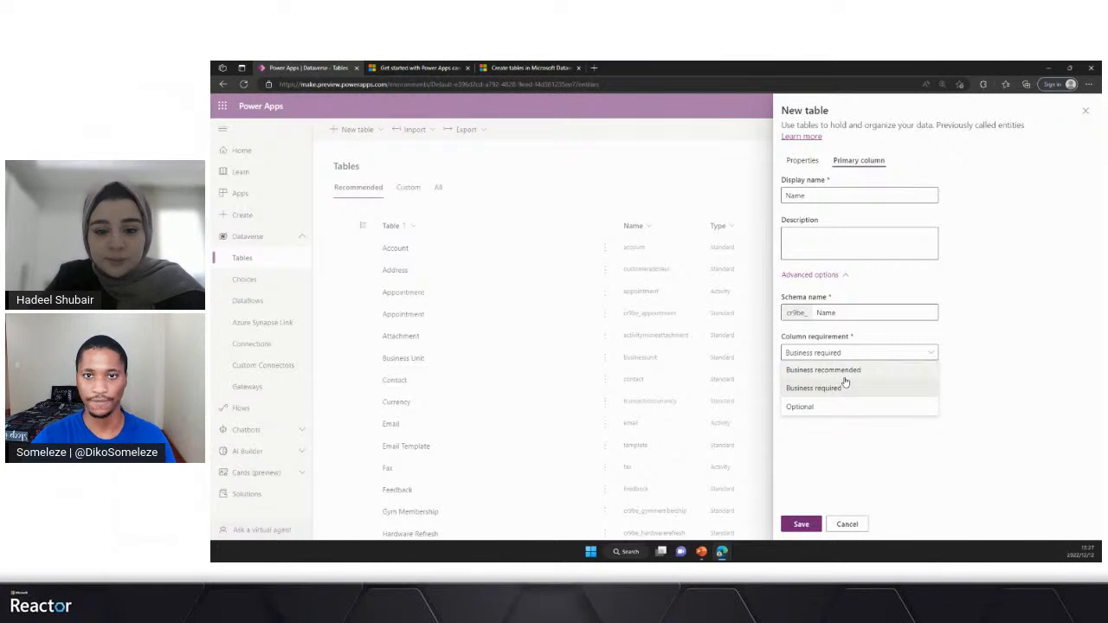
{"action": "left_click", "coordinate": [810, 406]}
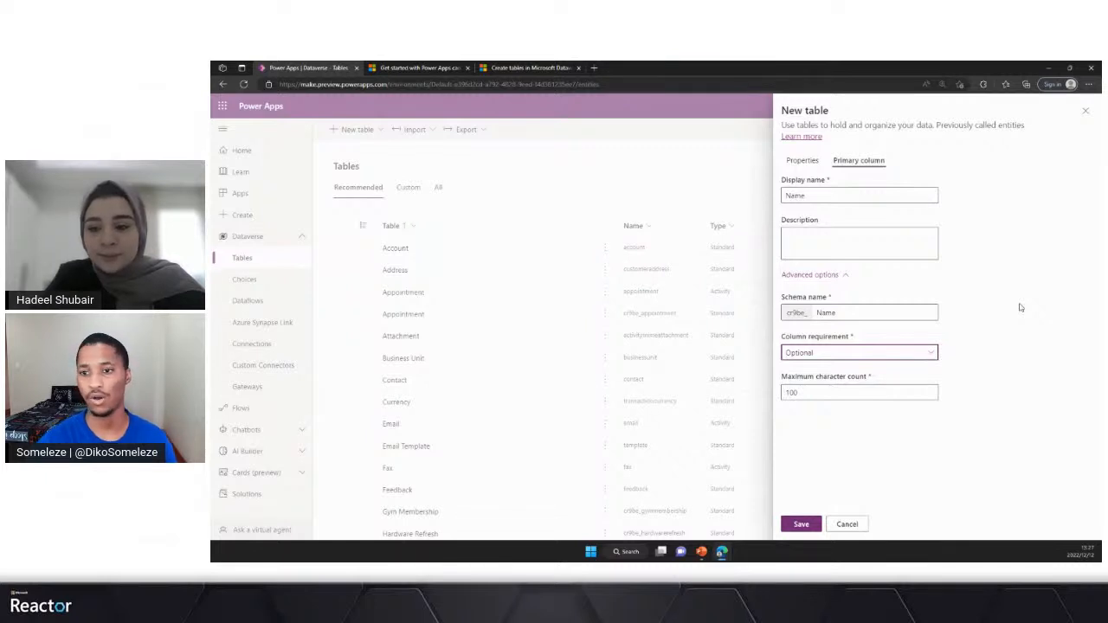
Step: Enable attachments for the new table and set its record ownership to Organization
{"action": "left_click", "coordinate": [812, 160]}
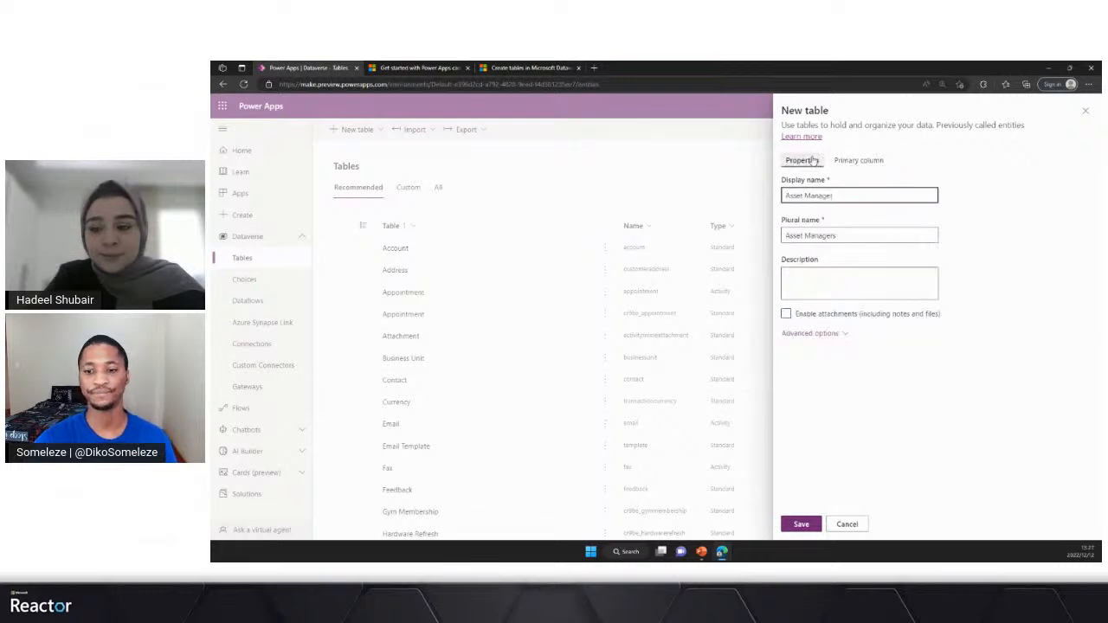
{"action": "left_click", "coordinate": [786, 314]}
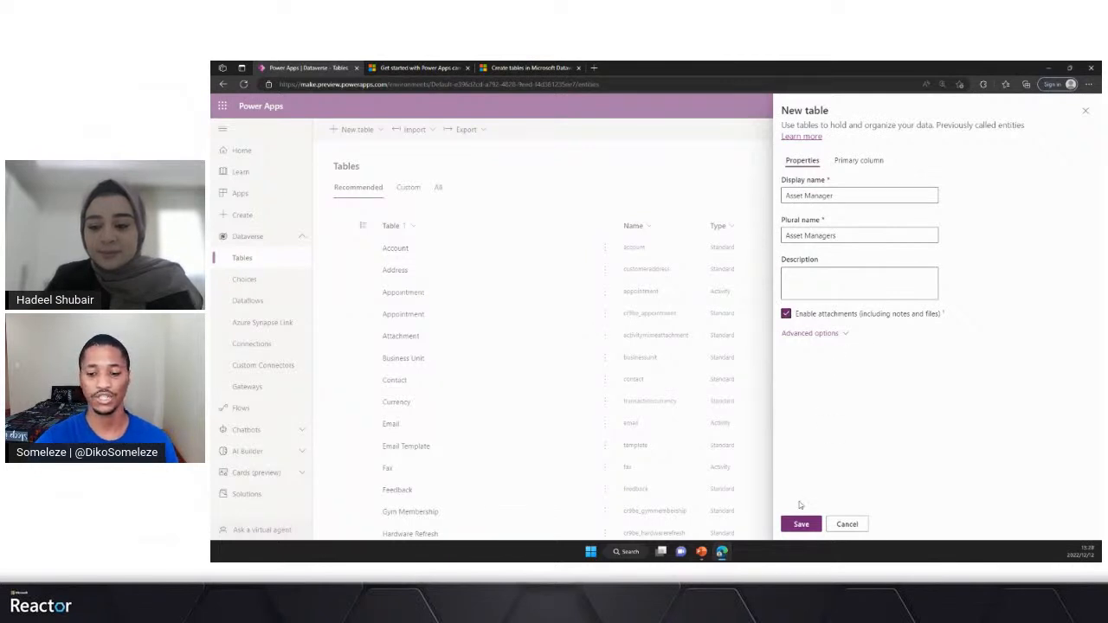
{"action": "left_click", "coordinate": [846, 333]}
{"action": "scroll", "coordinate": [916, 338], "scroll_direction": "down", "scroll_amount": 2}
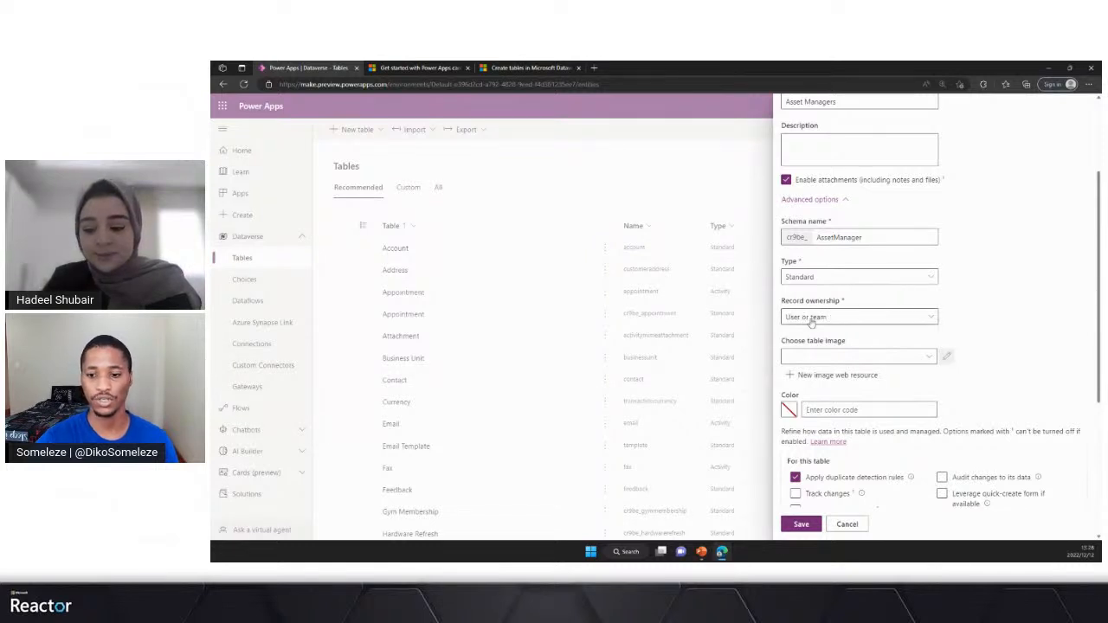
{"action": "left_click", "coordinate": [926, 317]}
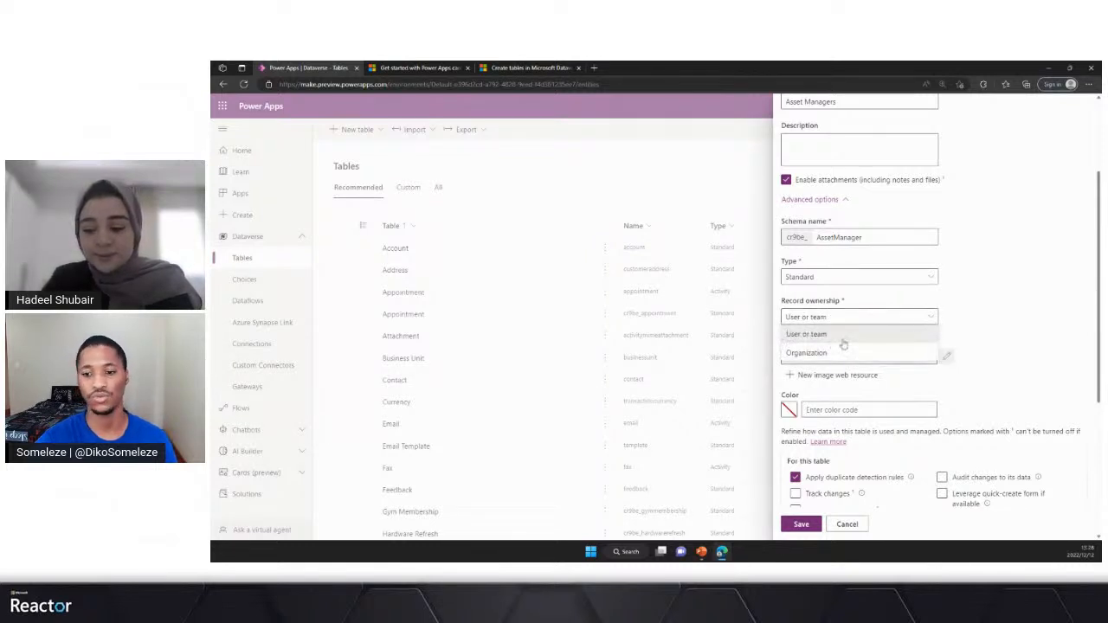
{"action": "left_click", "coordinate": [809, 353]}
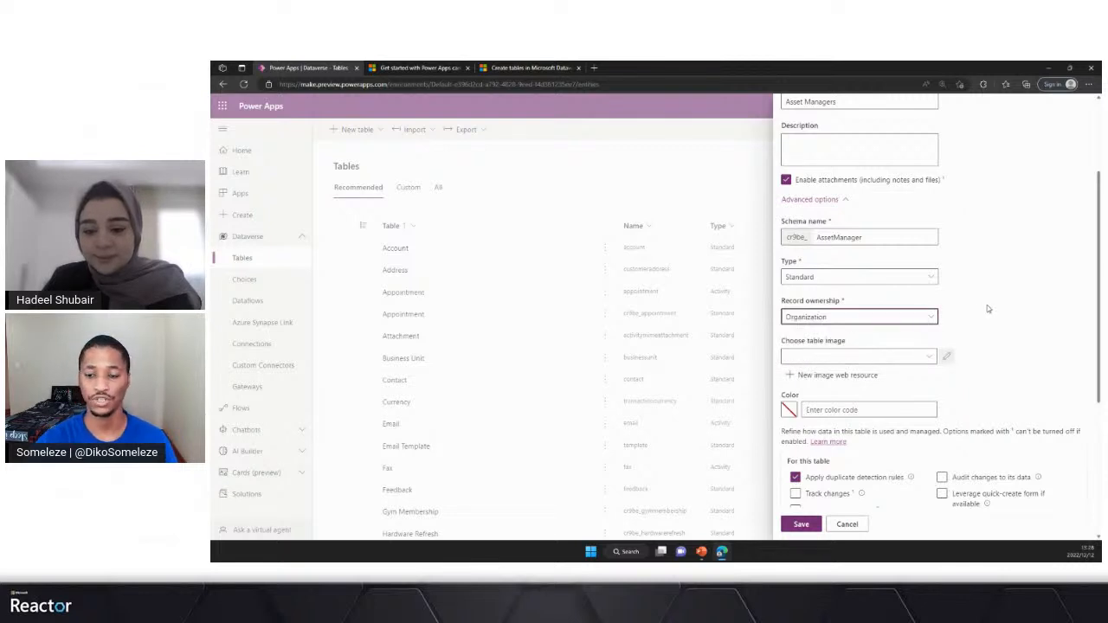
{"action": "left_click", "coordinate": [930, 317]}
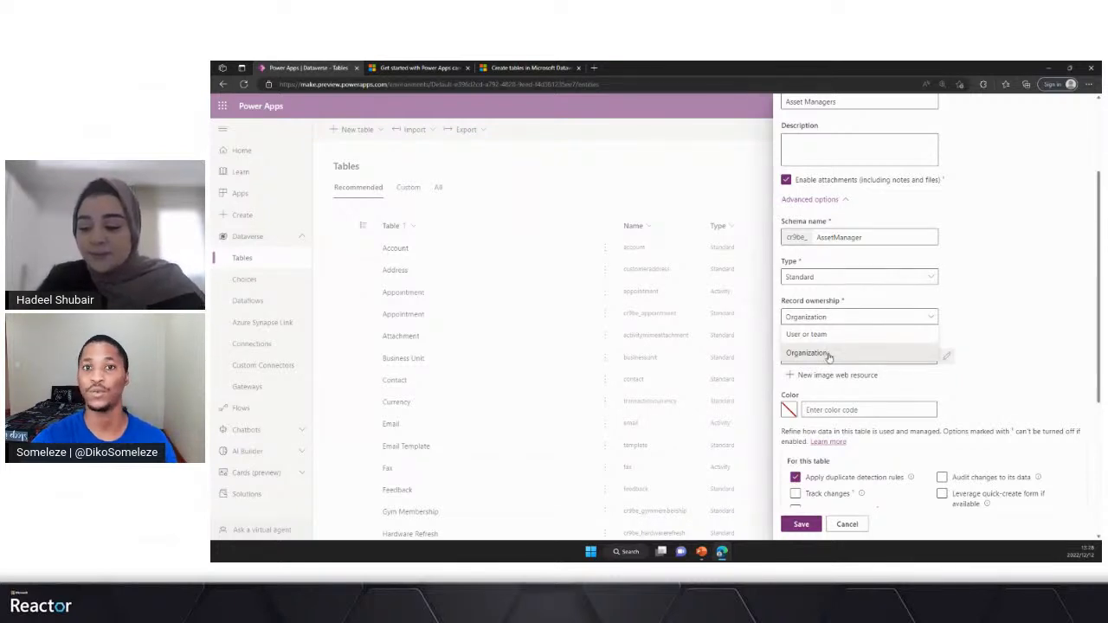
{"action": "left_click", "coordinate": [983, 309]}
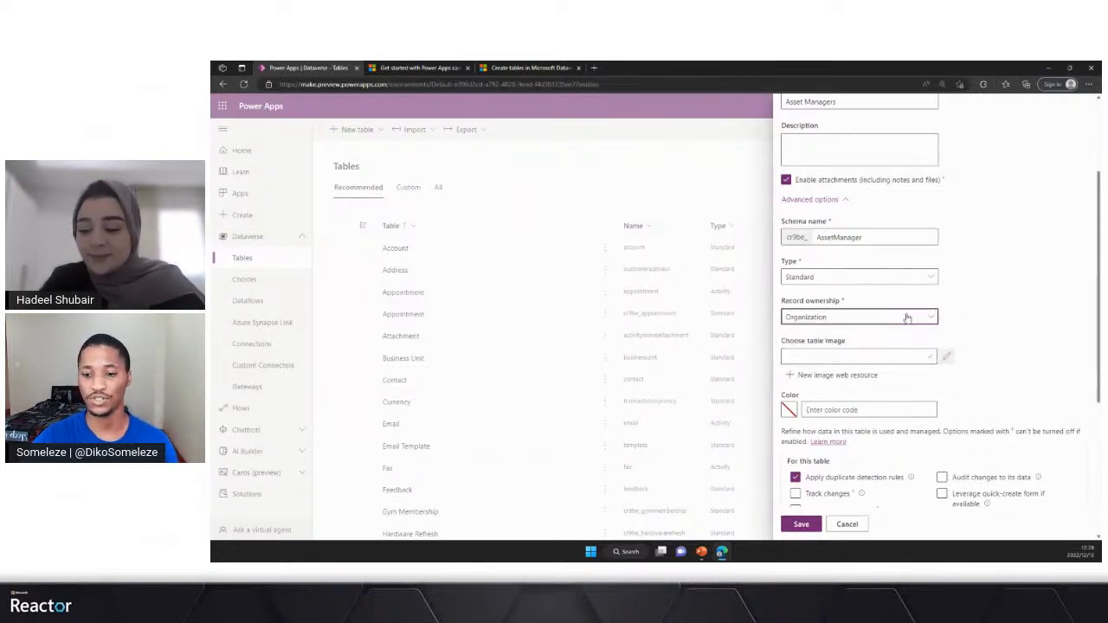
Step: Save the new Asset Manager table and open its columns and data for editing
{"action": "scroll", "coordinate": [996, 287], "scroll_direction": "down", "scroll_amount": 2}
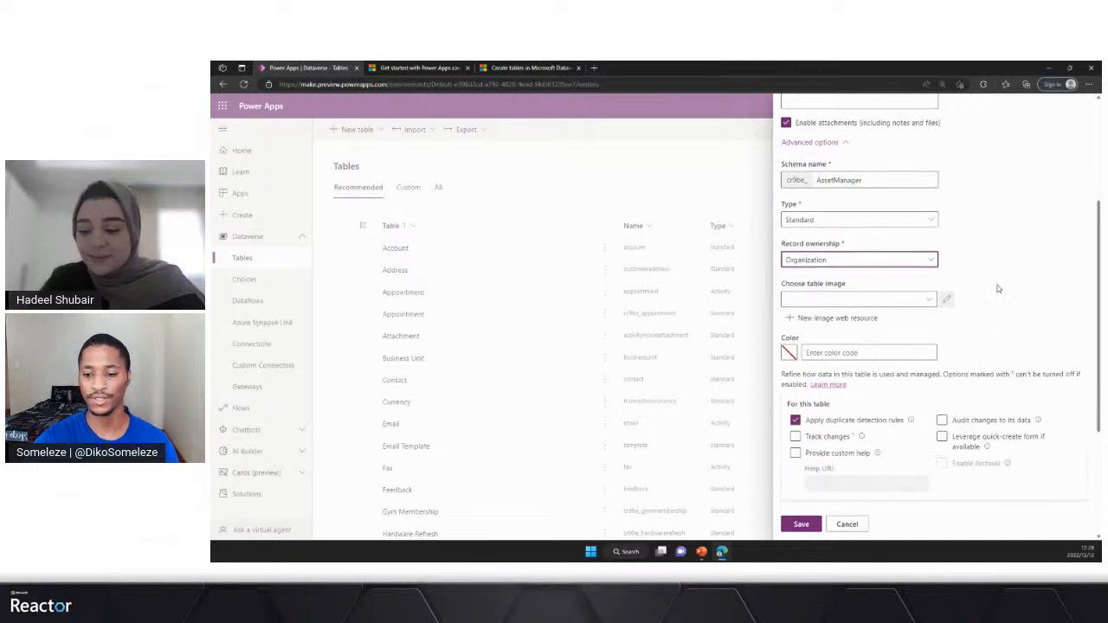
{"action": "scroll", "coordinate": [991, 277], "scroll_direction": "down", "scroll_amount": 1}
{"action": "scroll", "coordinate": [918, 268], "scroll_direction": "down", "scroll_amount": 1}
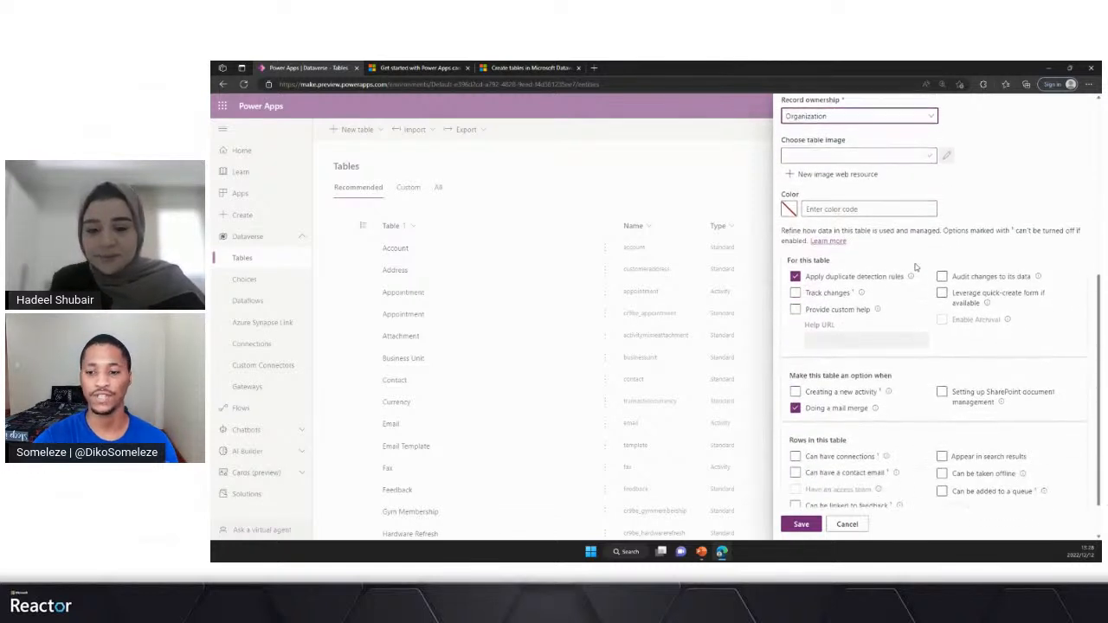
{"action": "scroll", "coordinate": [916, 267], "scroll_direction": "down", "scroll_amount": 1}
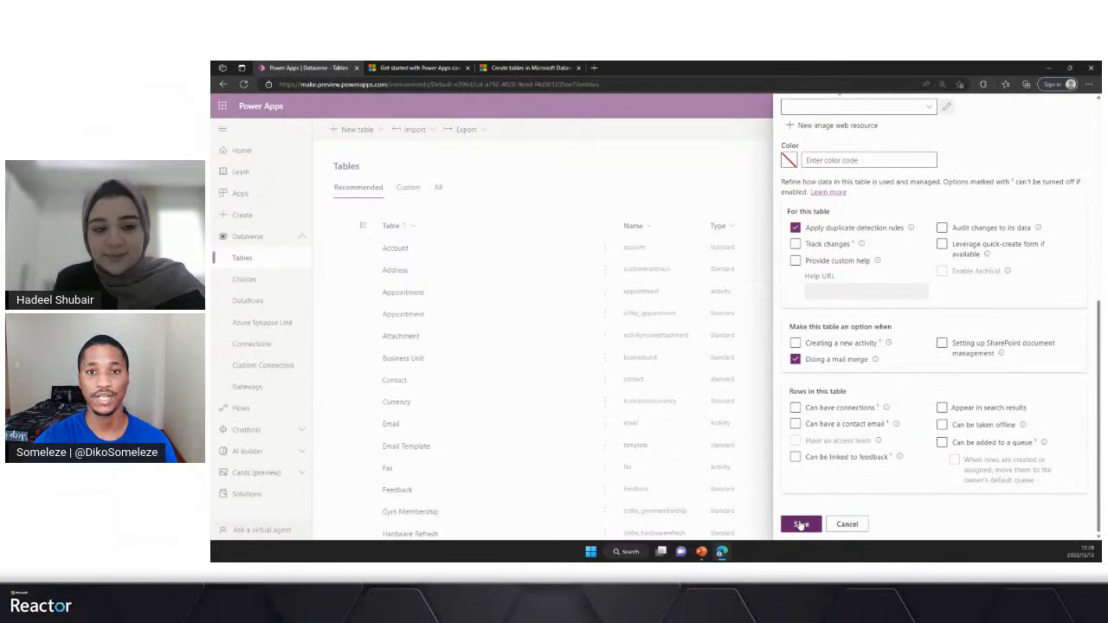
{"action": "left_click", "coordinate": [801, 524]}
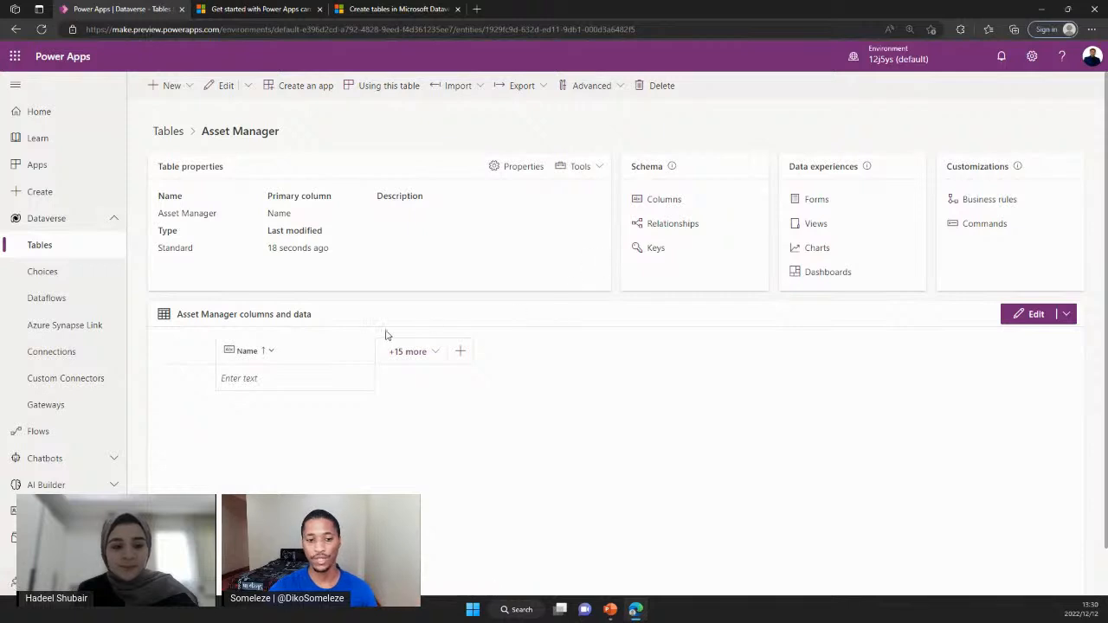
{"action": "left_click", "coordinate": [1032, 314]}
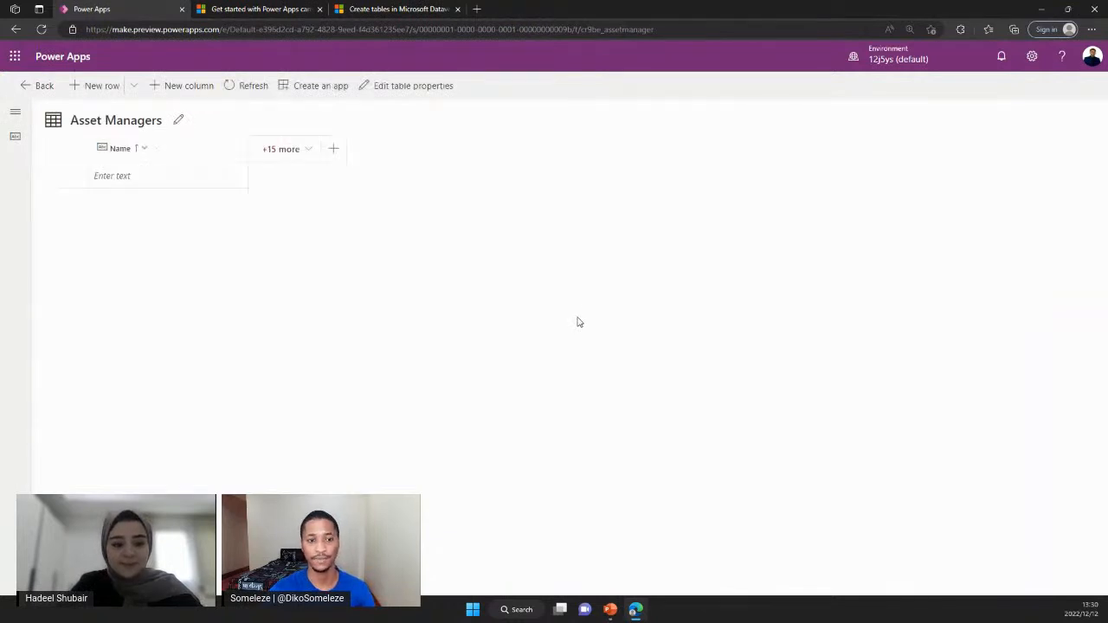
Step: Examine the existing columns that can be shown in the Asset Managers table, leaving the selection as it is
{"action": "left_click", "coordinate": [309, 154]}
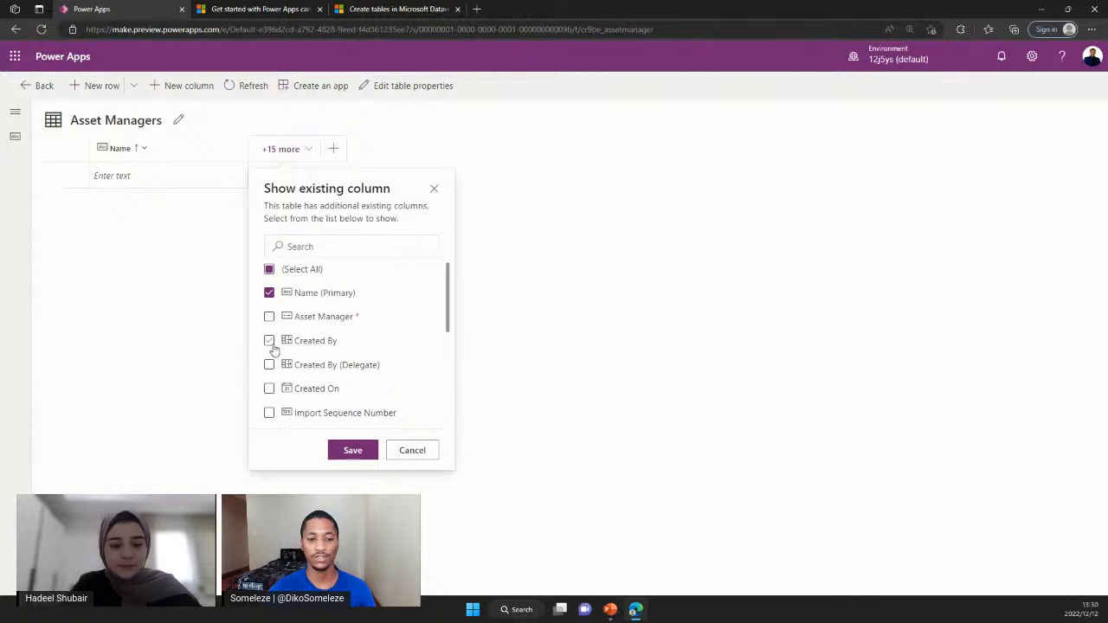
{"action": "scroll", "coordinate": [272, 345], "scroll_direction": "down", "scroll_amount": 1}
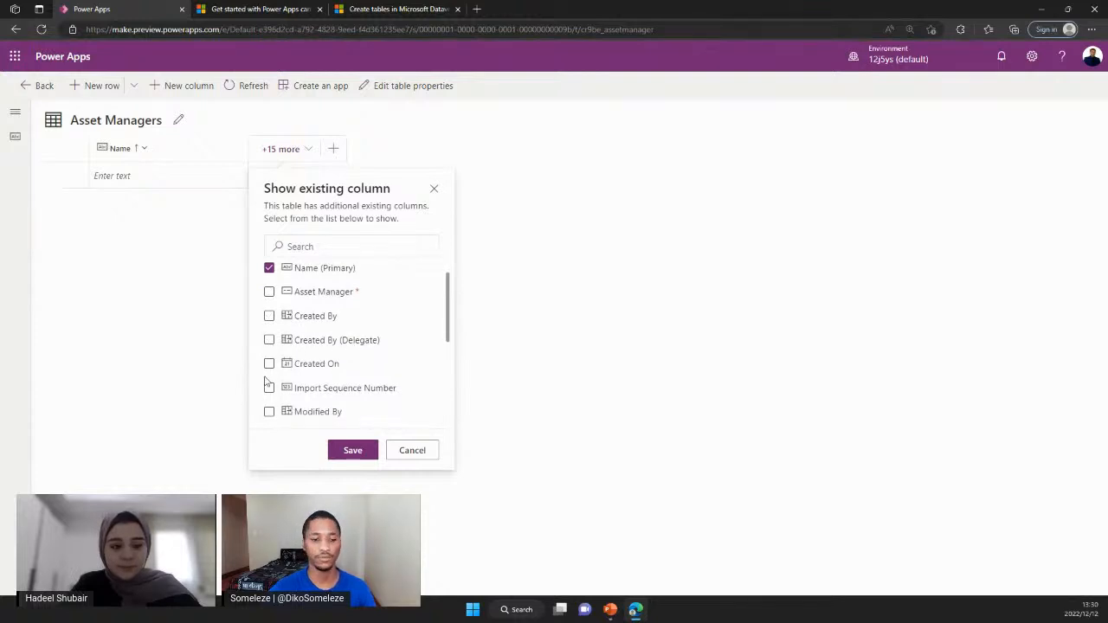
{"action": "scroll", "coordinate": [269, 384], "scroll_direction": "down", "scroll_amount": 5}
{"action": "scroll", "coordinate": [270, 383], "scroll_direction": "down", "scroll_amount": 1}
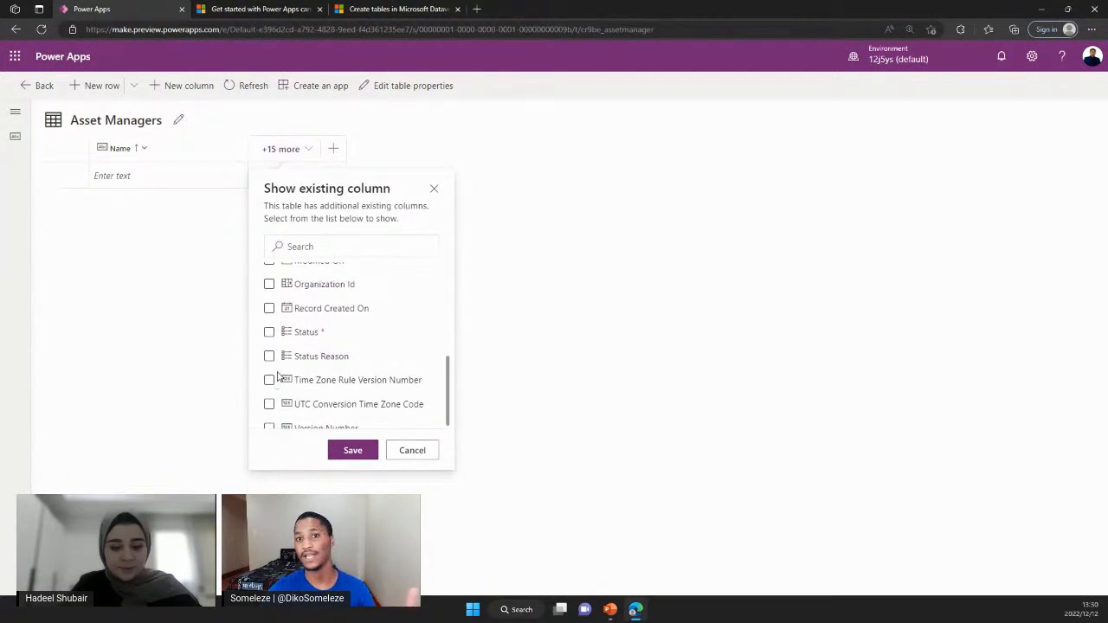
{"action": "scroll", "coordinate": [292, 375], "scroll_direction": "up", "scroll_amount": 5}
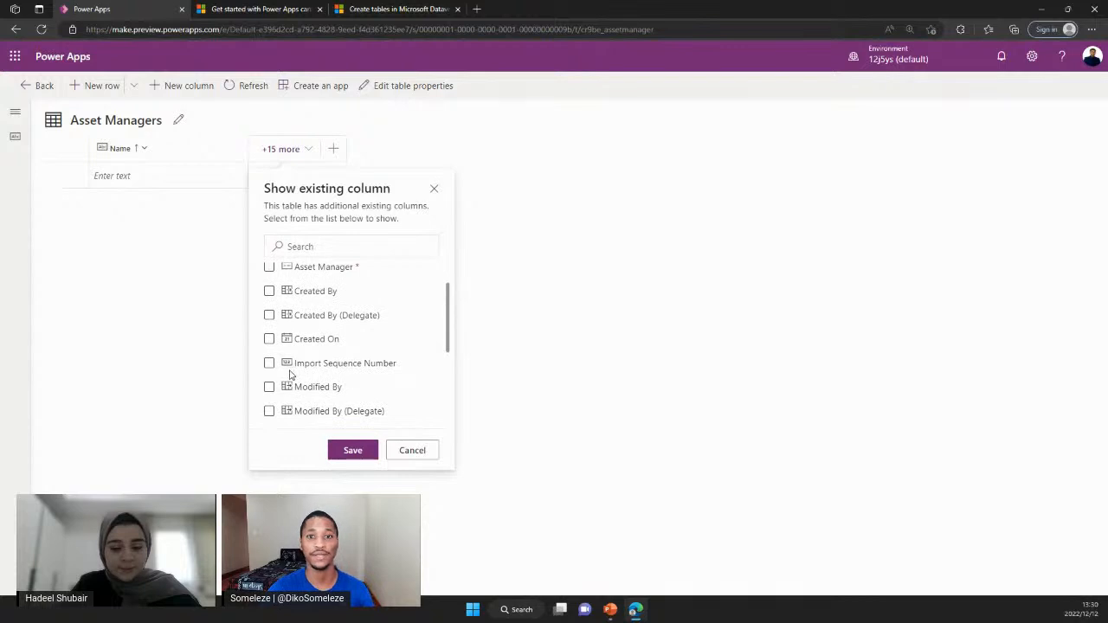
{"action": "scroll", "coordinate": [292, 372], "scroll_direction": "down", "scroll_amount": 2}
{"action": "scroll", "coordinate": [293, 371], "scroll_direction": "up", "scroll_amount": 4}
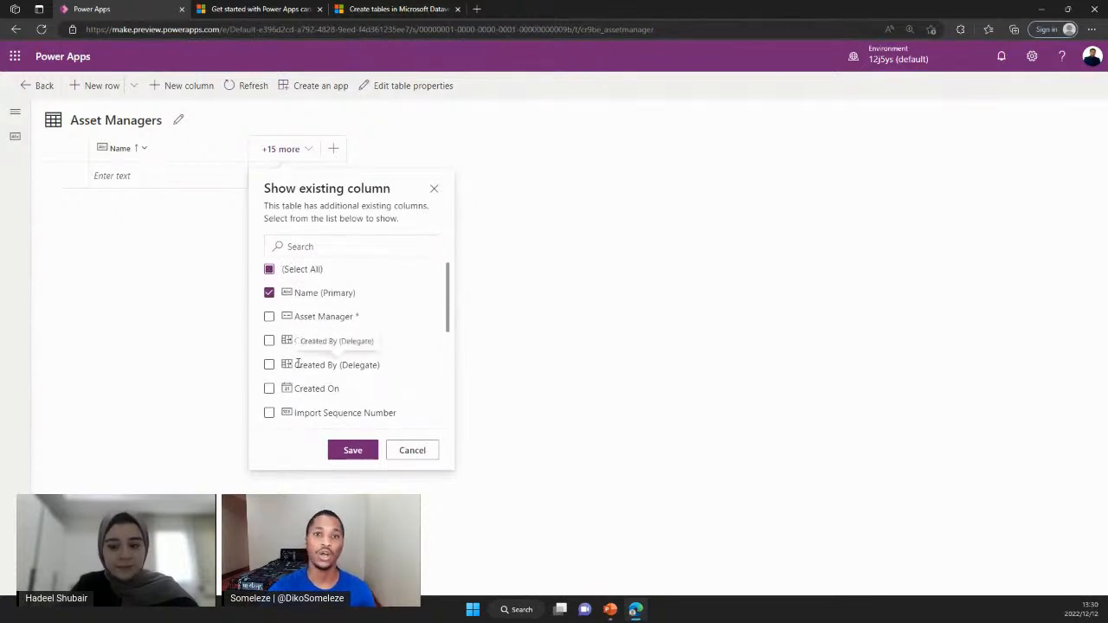
{"action": "left_click", "coordinate": [415, 454]}
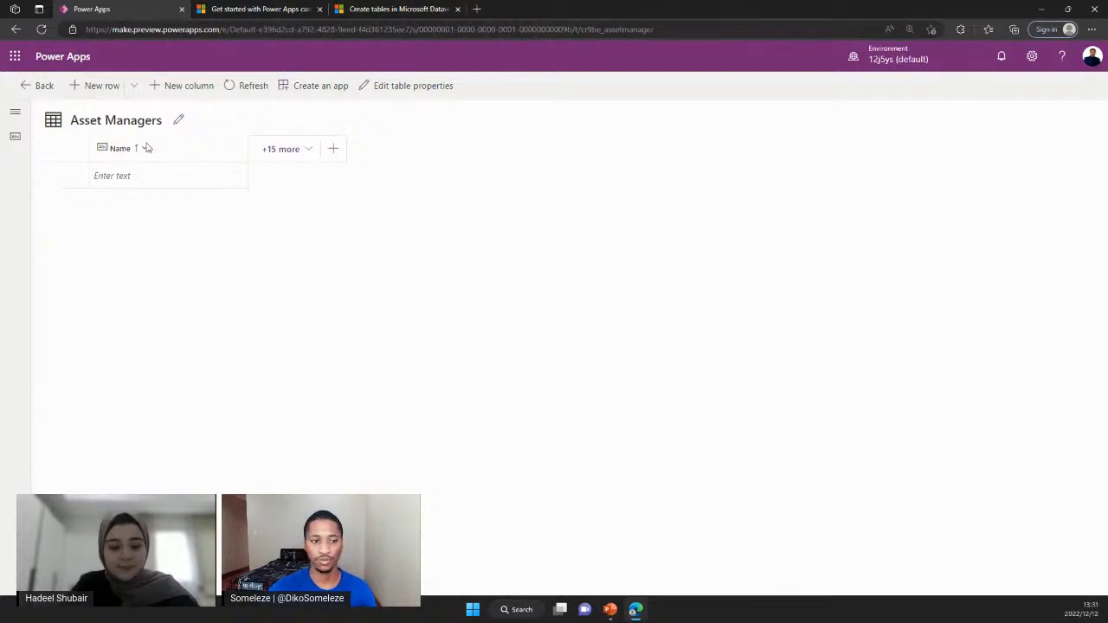
Step: Add and save a single-line text column named Requestor Full name with Simple behavior, leaving it Optional
{"action": "left_click", "coordinate": [334, 153]}
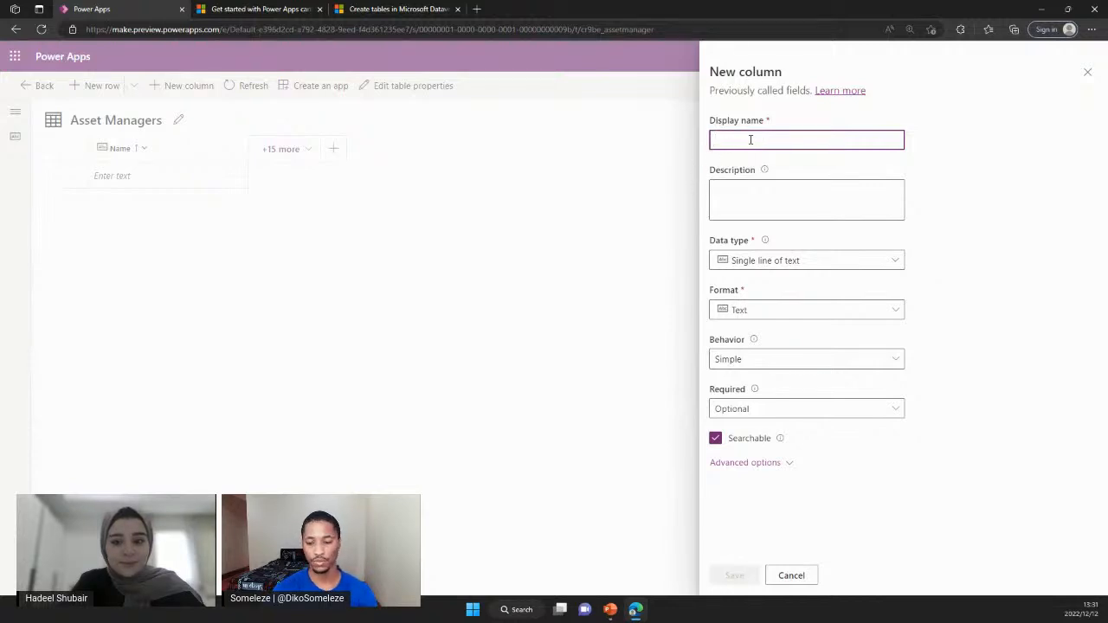
{"action": "type", "text": "Requestor Full"}
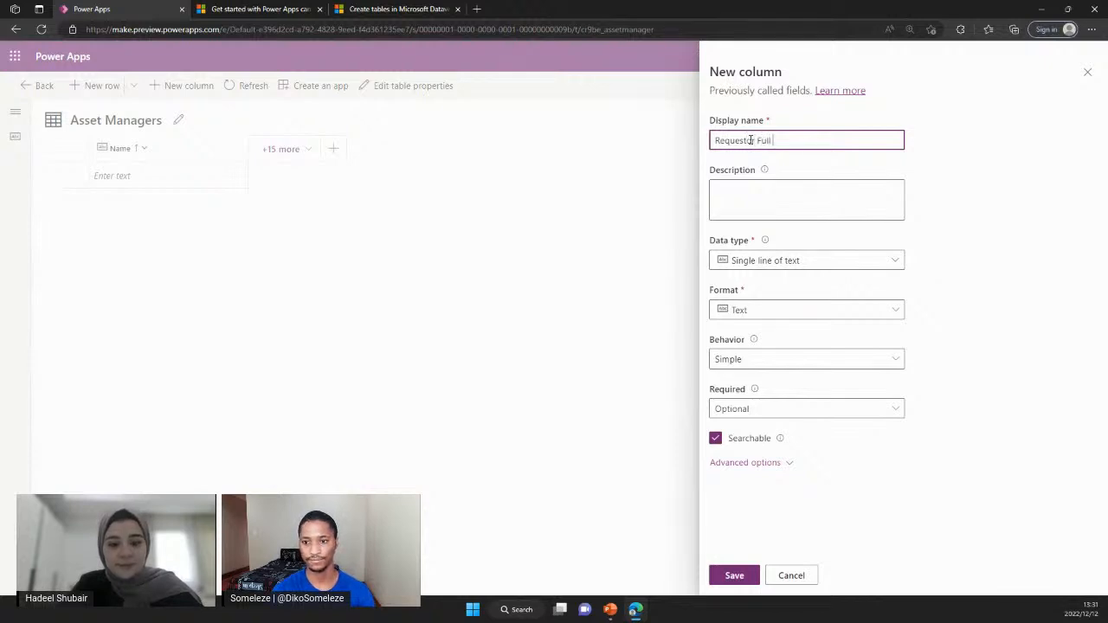
{"action": "type", "text": " name"}
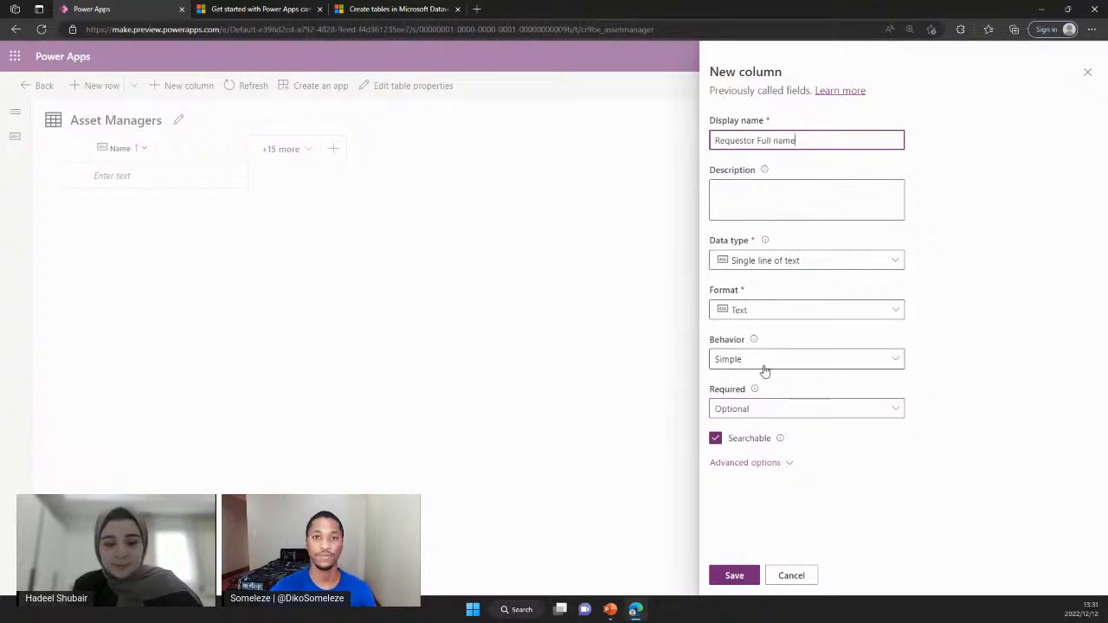
{"action": "left_click", "coordinate": [895, 361]}
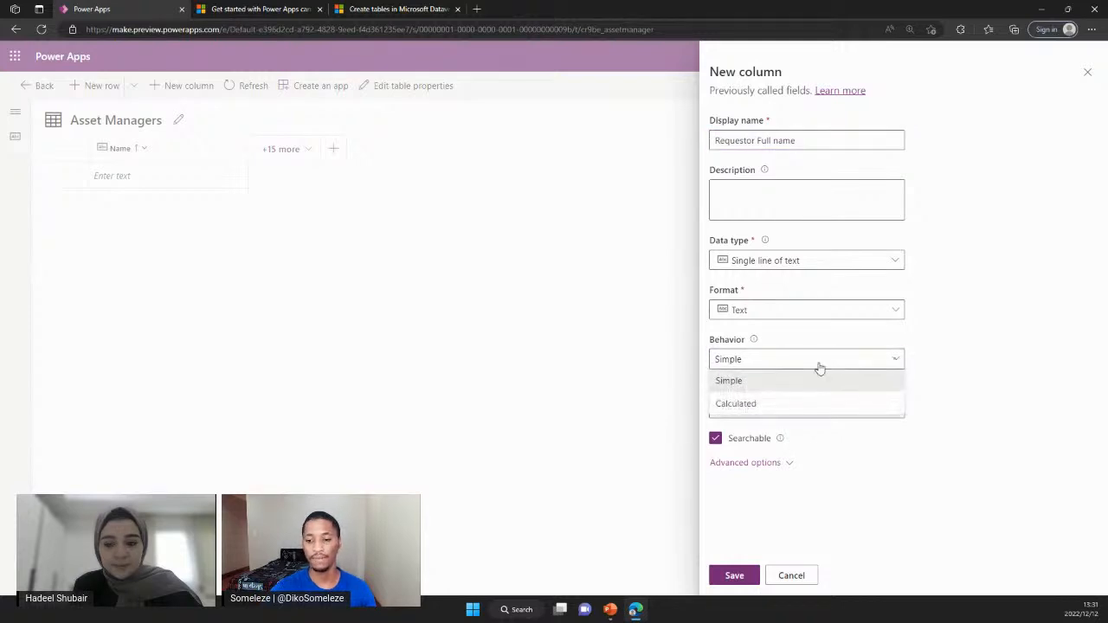
{"action": "left_click", "coordinate": [732, 383]}
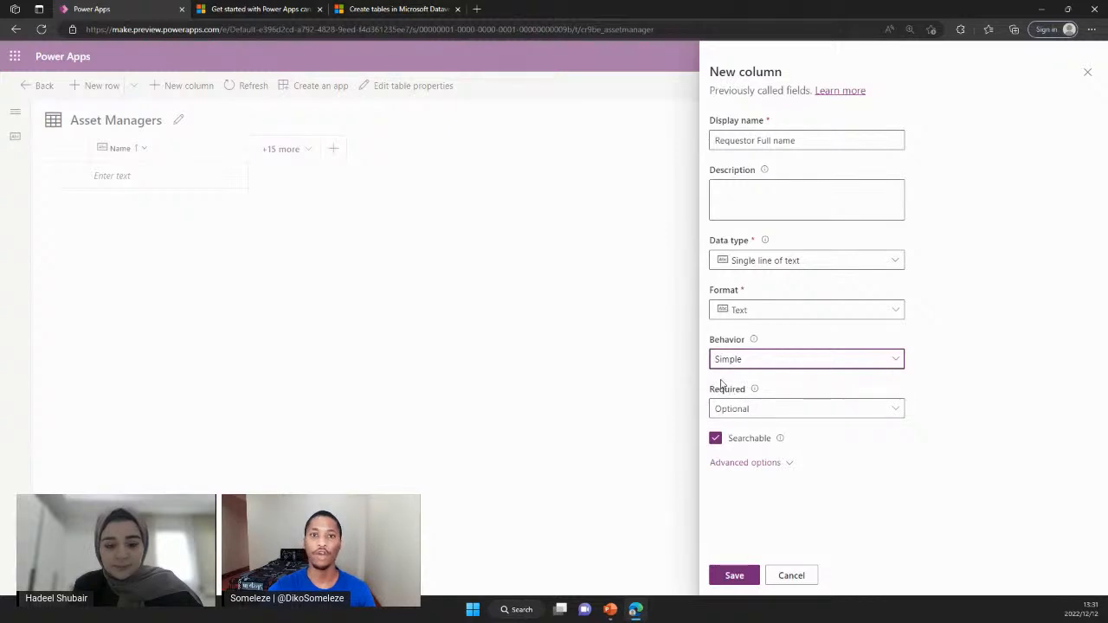
{"action": "left_click", "coordinate": [897, 410]}
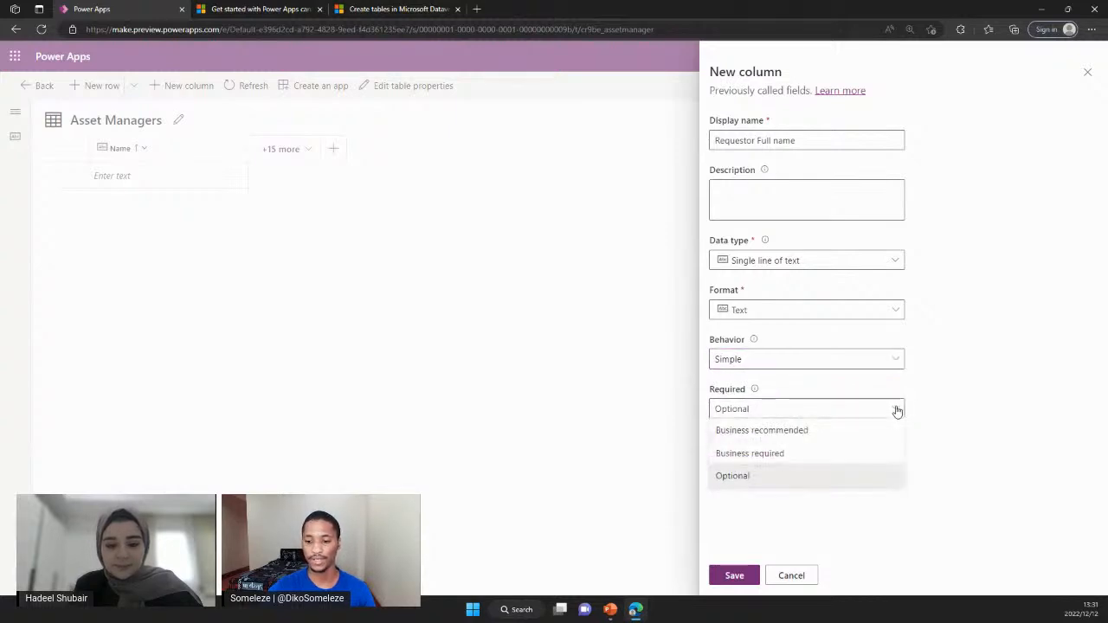
{"action": "left_click", "coordinate": [764, 455]}
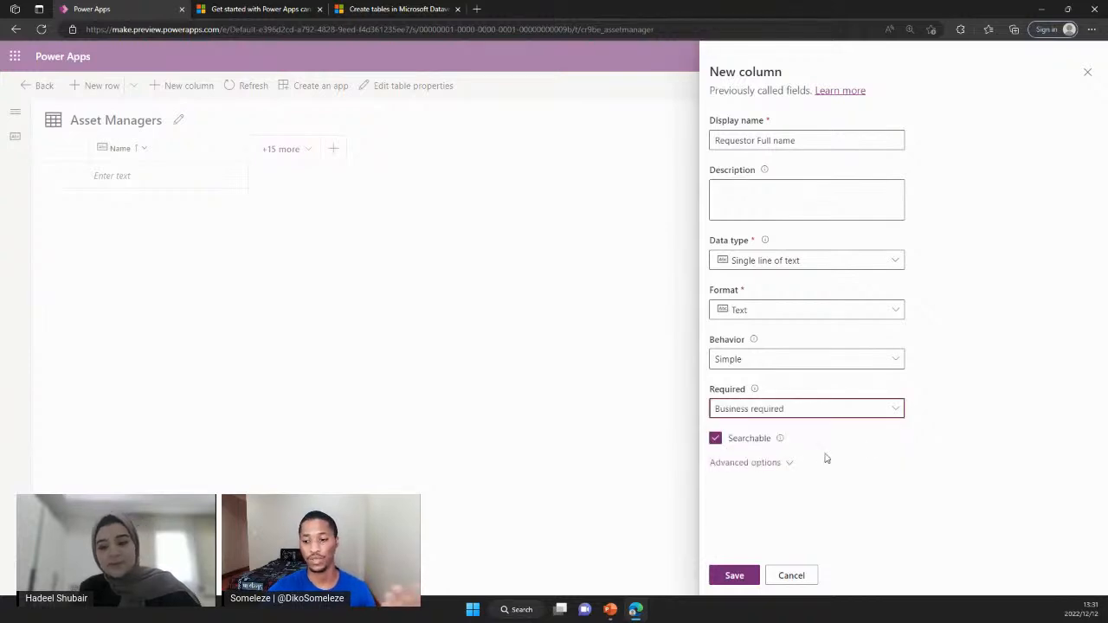
{"action": "left_click", "coordinate": [894, 412]}
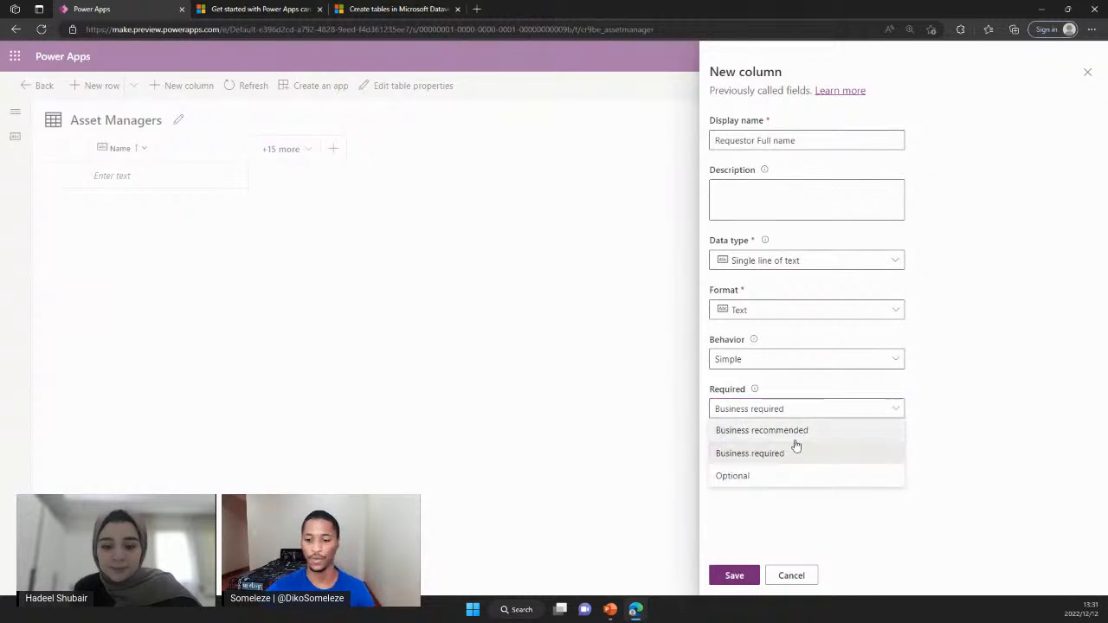
{"action": "left_click", "coordinate": [735, 475]}
{"action": "left_click", "coordinate": [733, 576]}
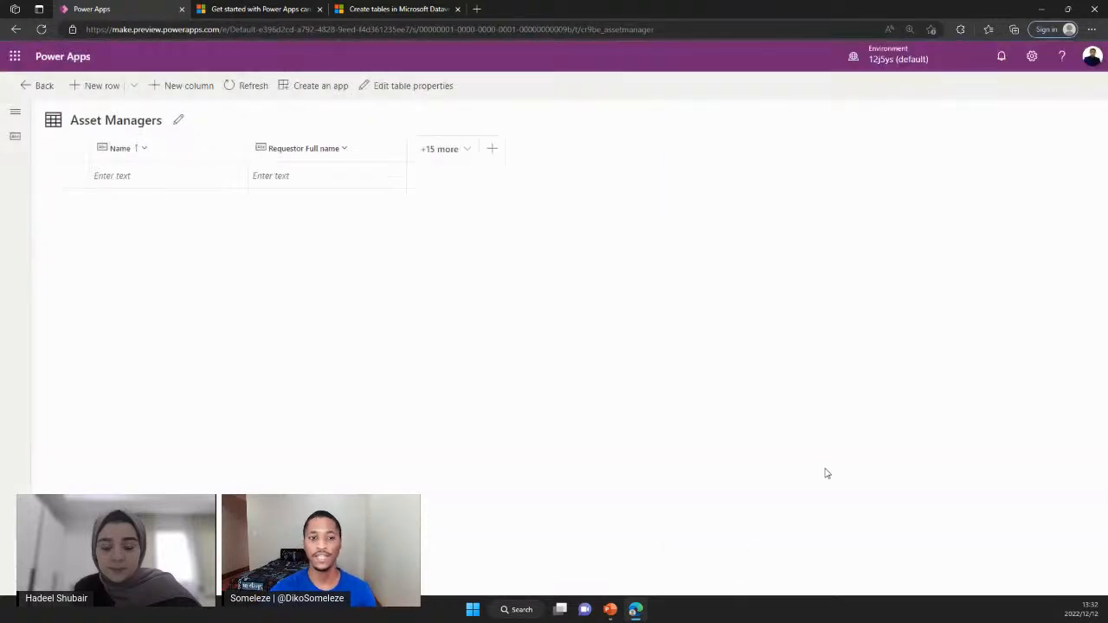
Step: Add and save a single-line text column named Requestor Email in the Email format
{"action": "left_click", "coordinate": [492, 150]}
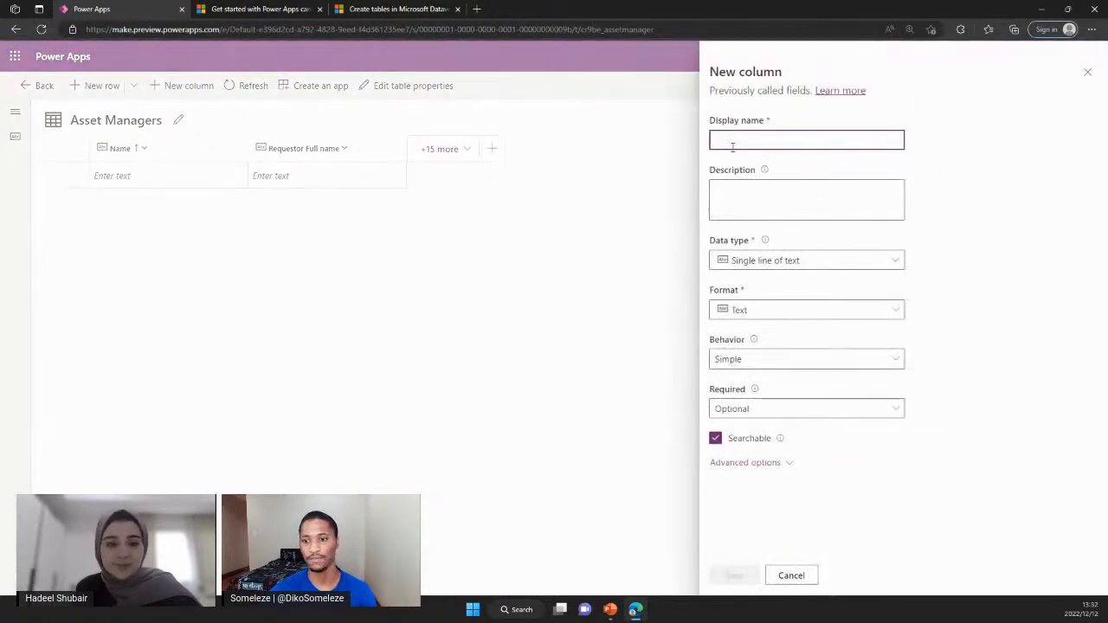
{"action": "type", "text": "Requestor Email"}
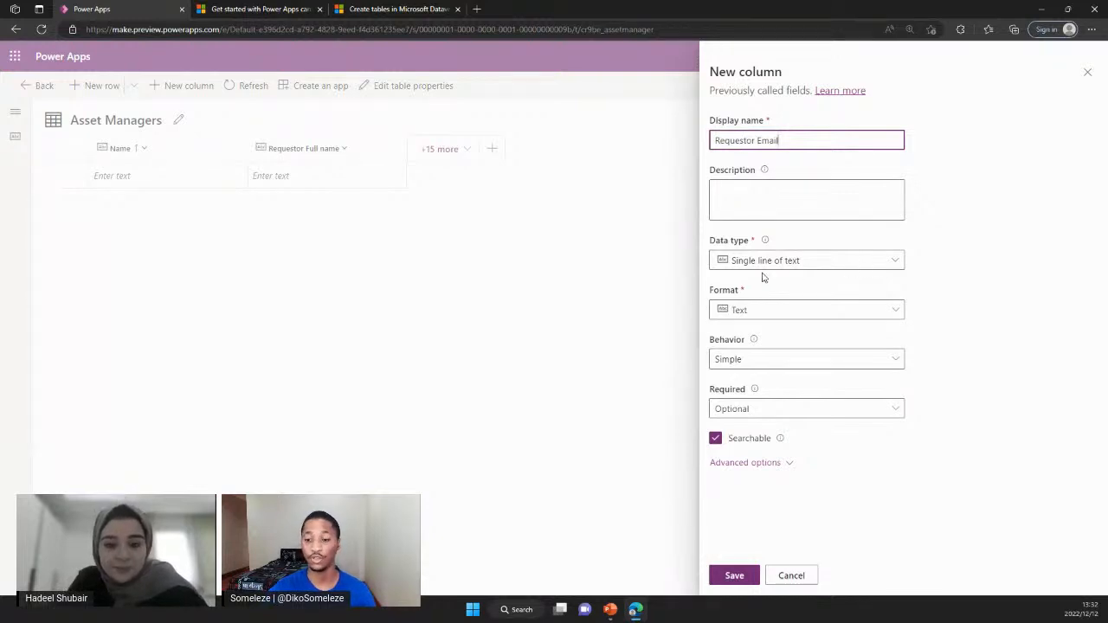
{"action": "left_click", "coordinate": [851, 317]}
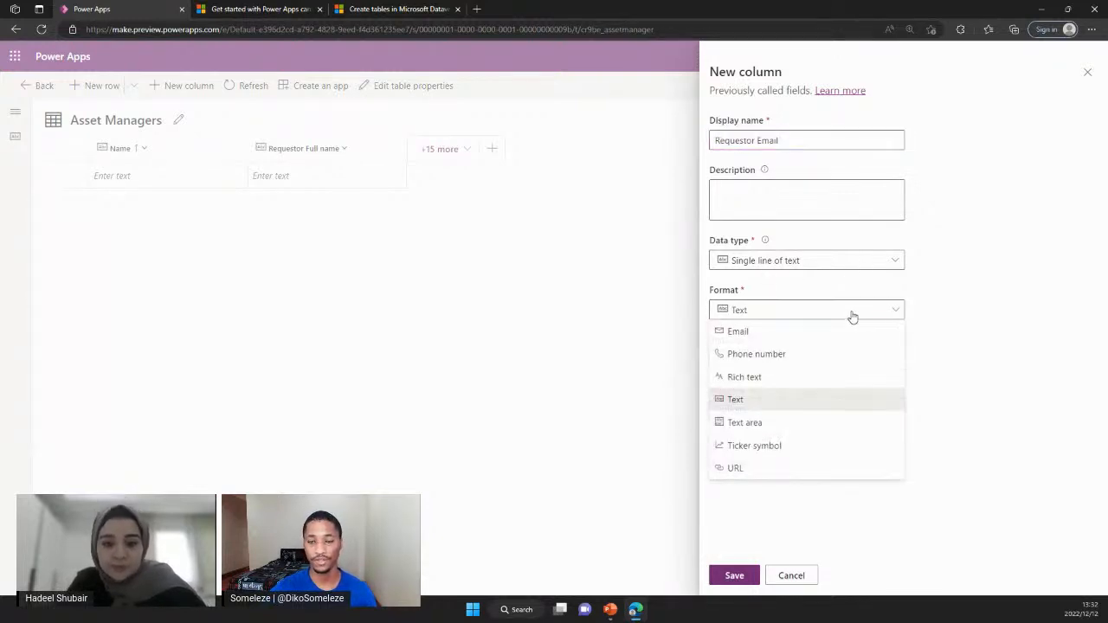
{"action": "left_click", "coordinate": [741, 335]}
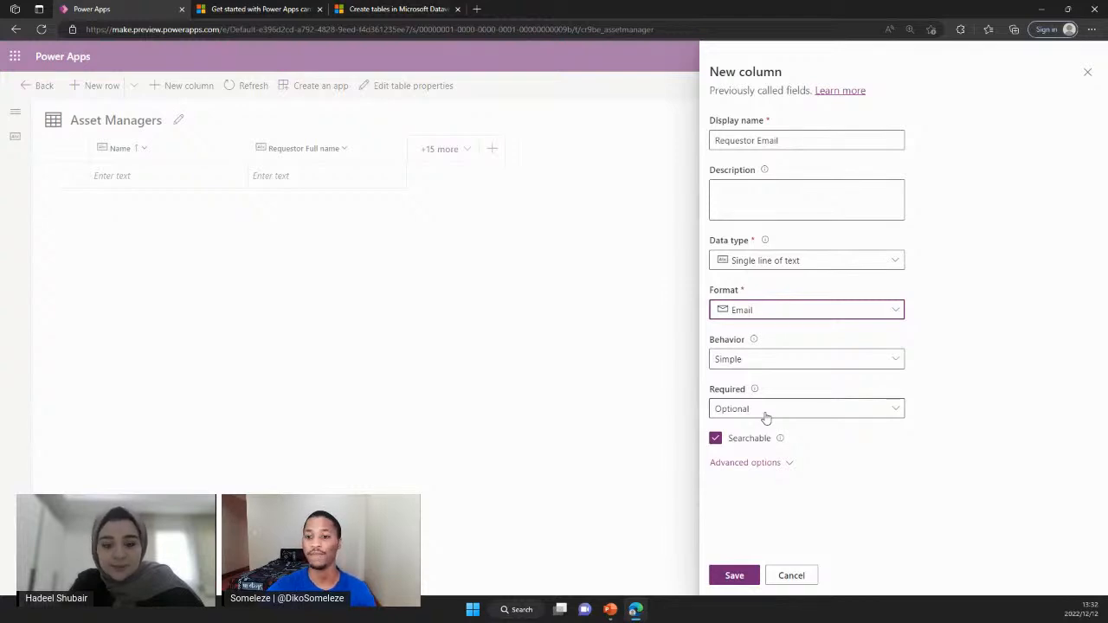
{"action": "left_click", "coordinate": [736, 574]}
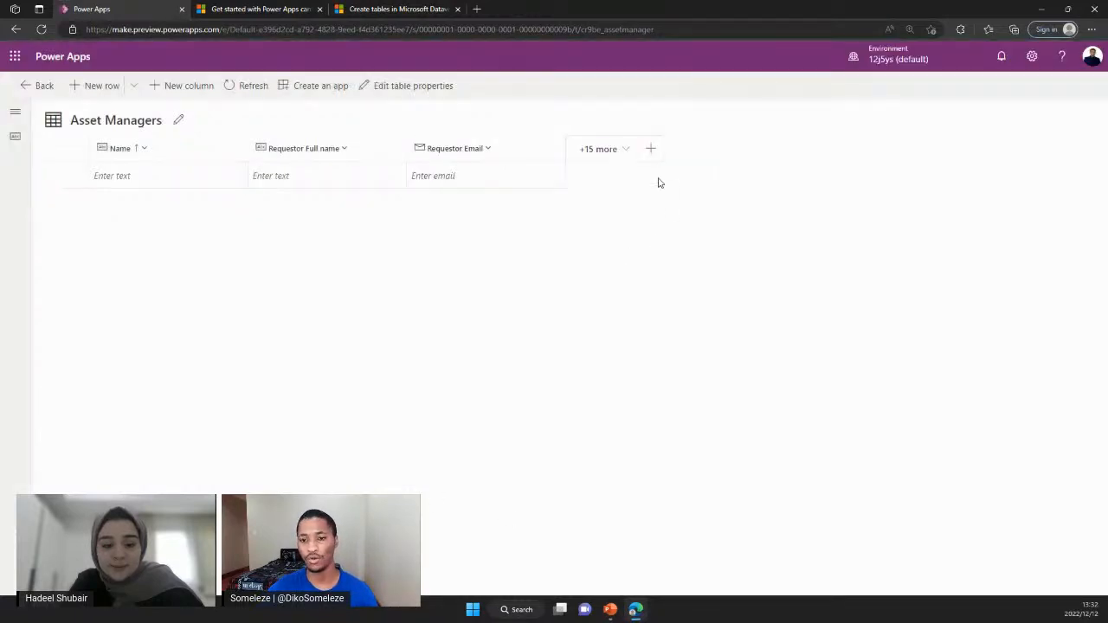
Step: Add and save a text column named Device Name and make it Business required
{"action": "left_click", "coordinate": [652, 149]}
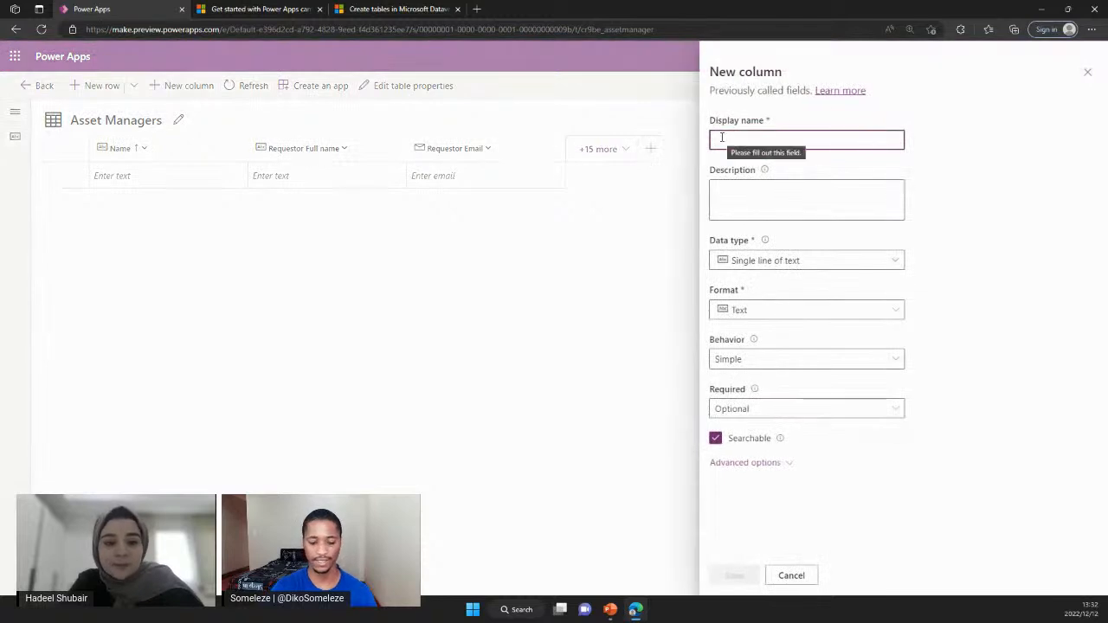
{"action": "type", "text": "Device n"}
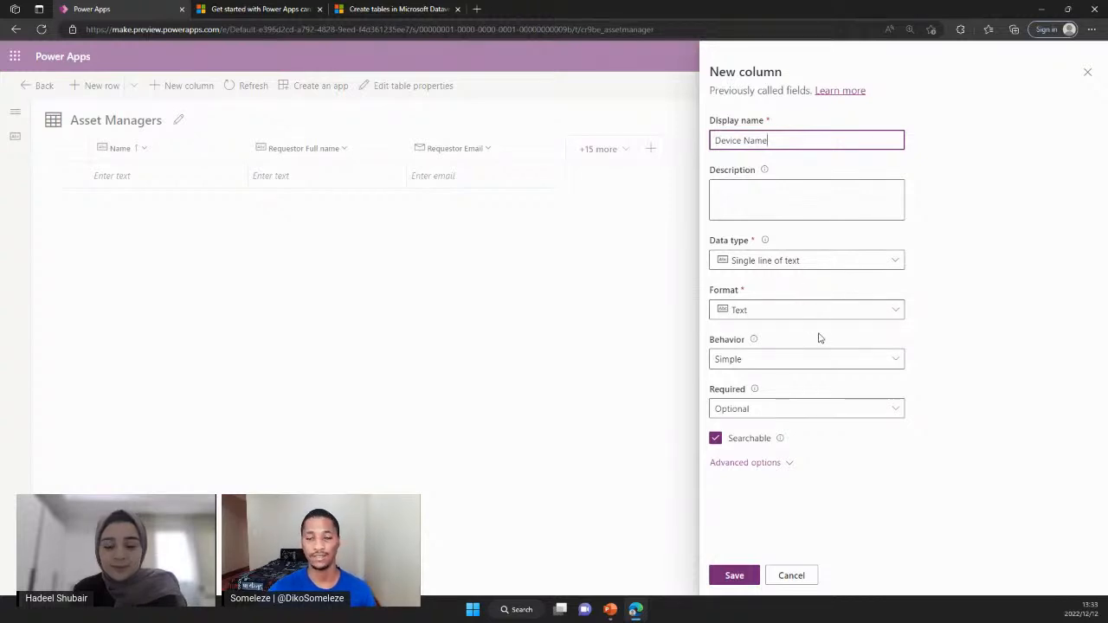
{"action": "left_click", "coordinate": [893, 413]}
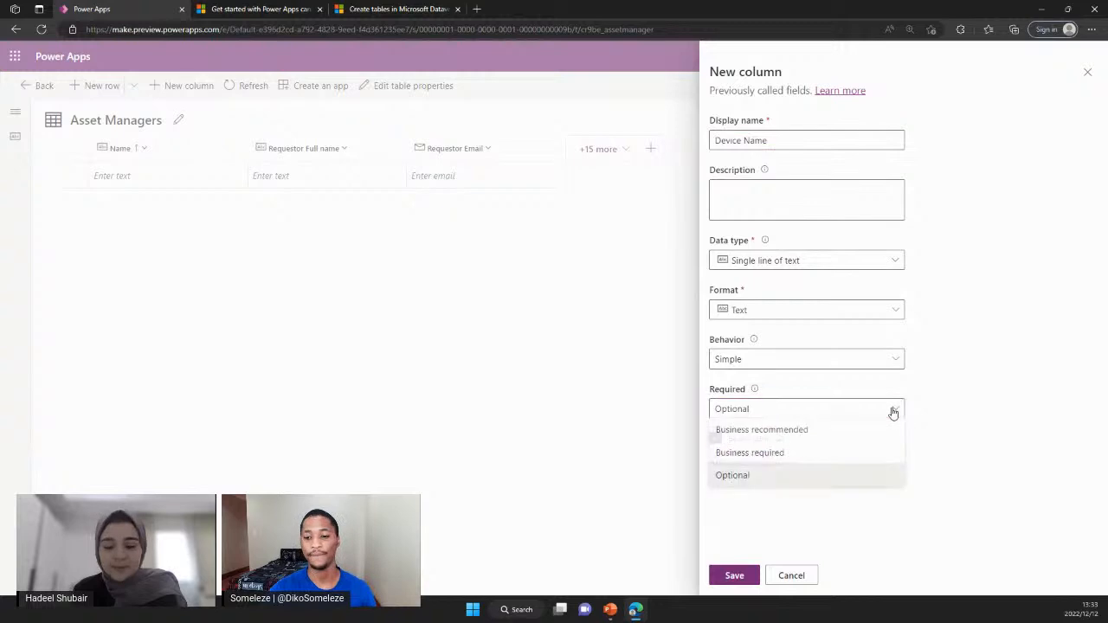
{"action": "left_click", "coordinate": [765, 455]}
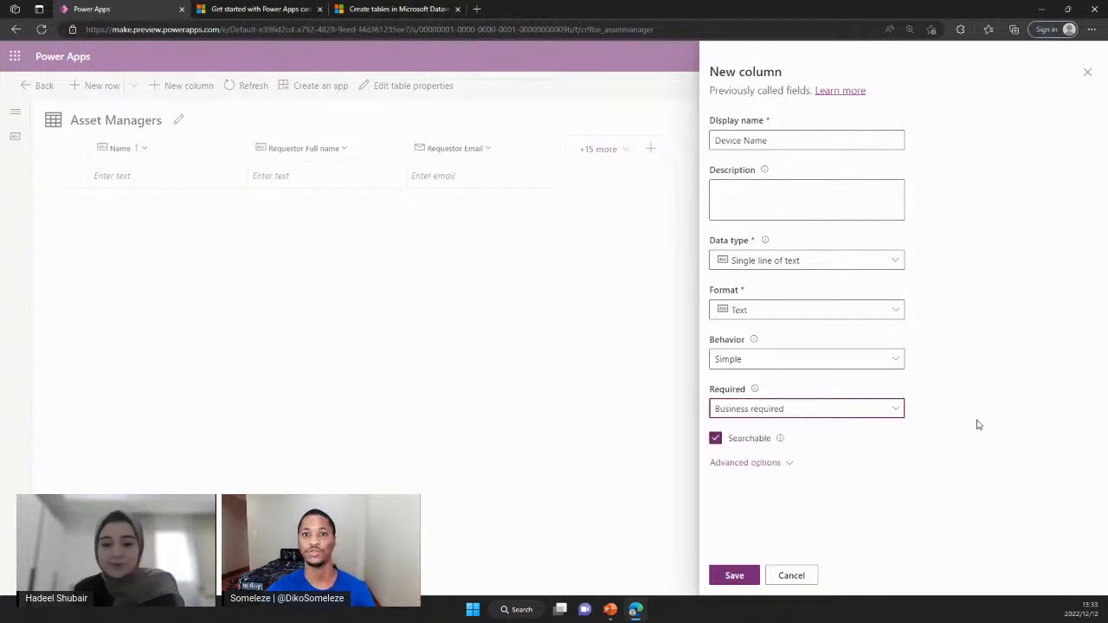
{"action": "left_click", "coordinate": [728, 577]}
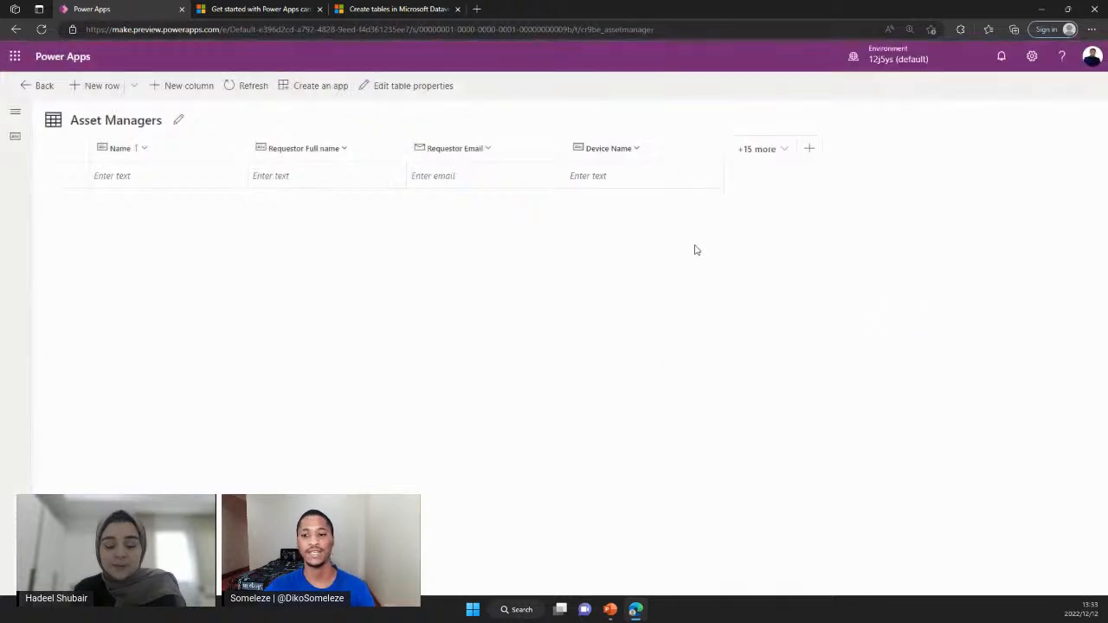
Step: Start a new column named Device Brand with the Choice data type and make it Business required
{"action": "left_click", "coordinate": [809, 149]}
{"action": "type", "text": "Device Brand"}
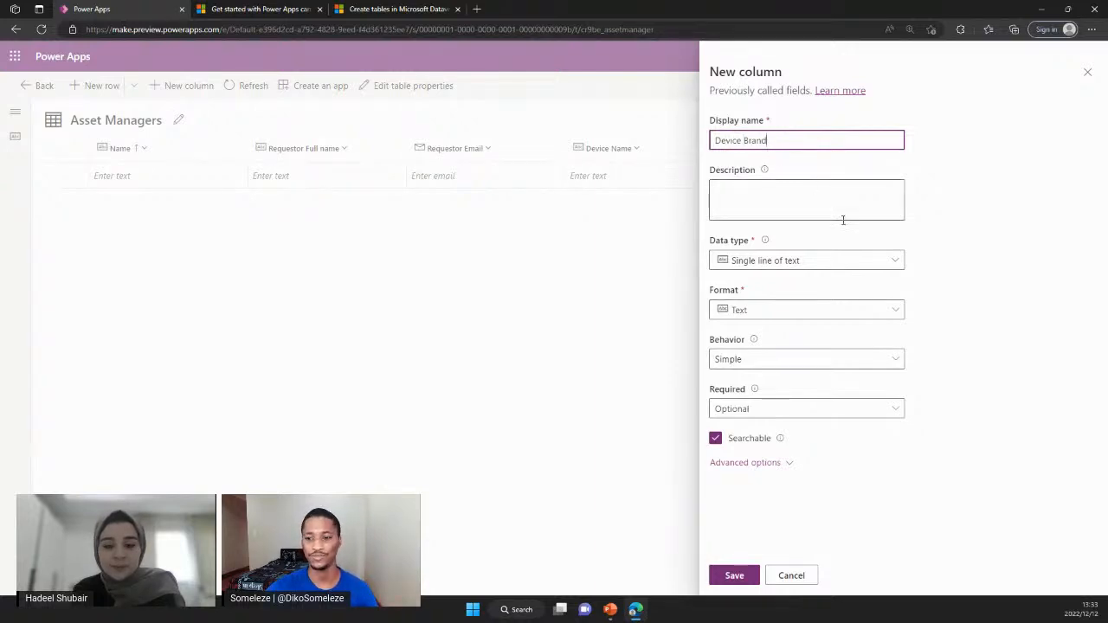
{"action": "left_click", "coordinate": [978, 197]}
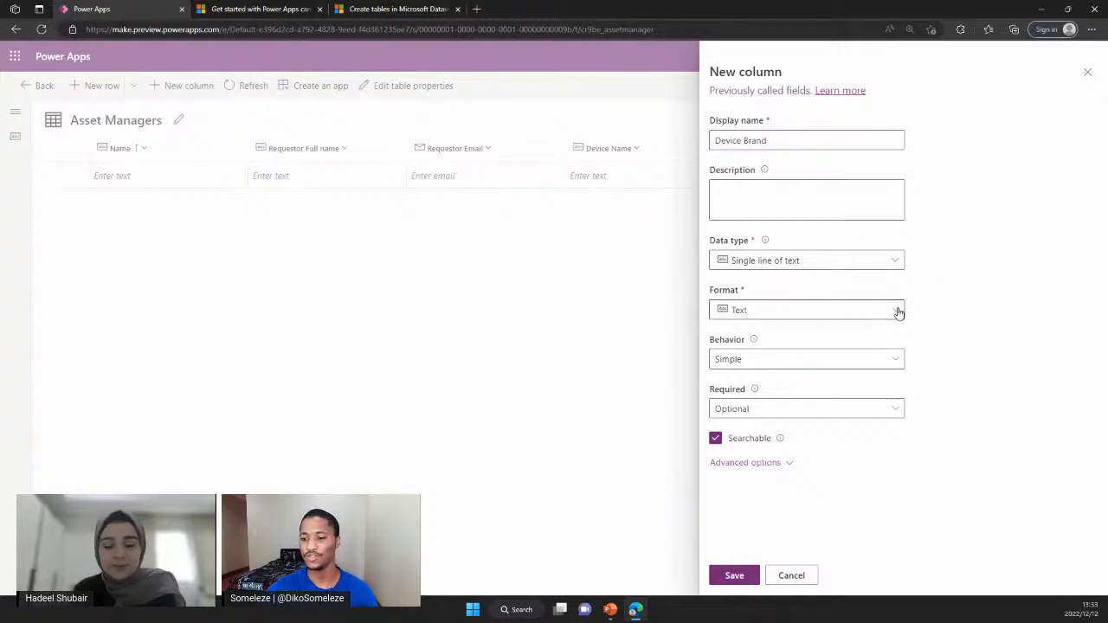
{"action": "left_click", "coordinate": [897, 261]}
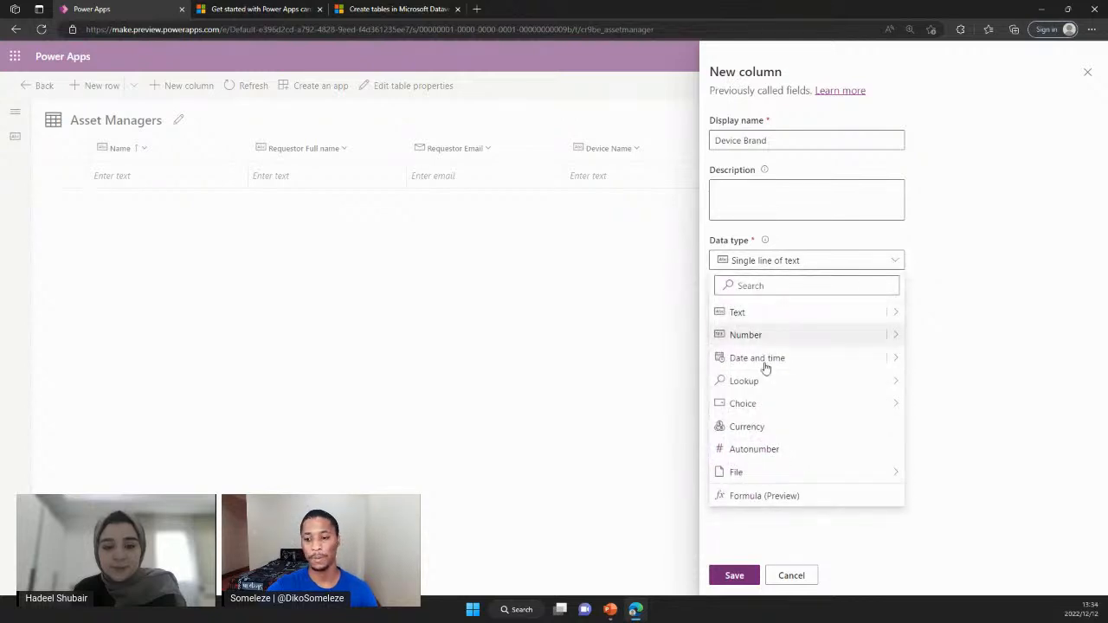
{"action": "mouse_move", "coordinate": [858, 408]}
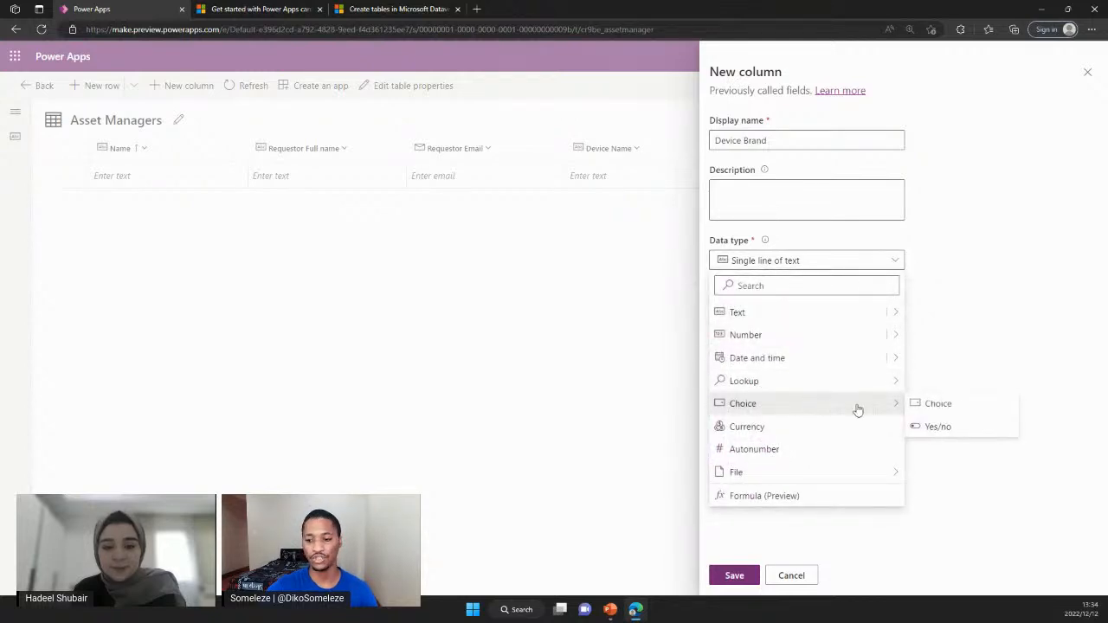
{"action": "left_click", "coordinate": [952, 404]}
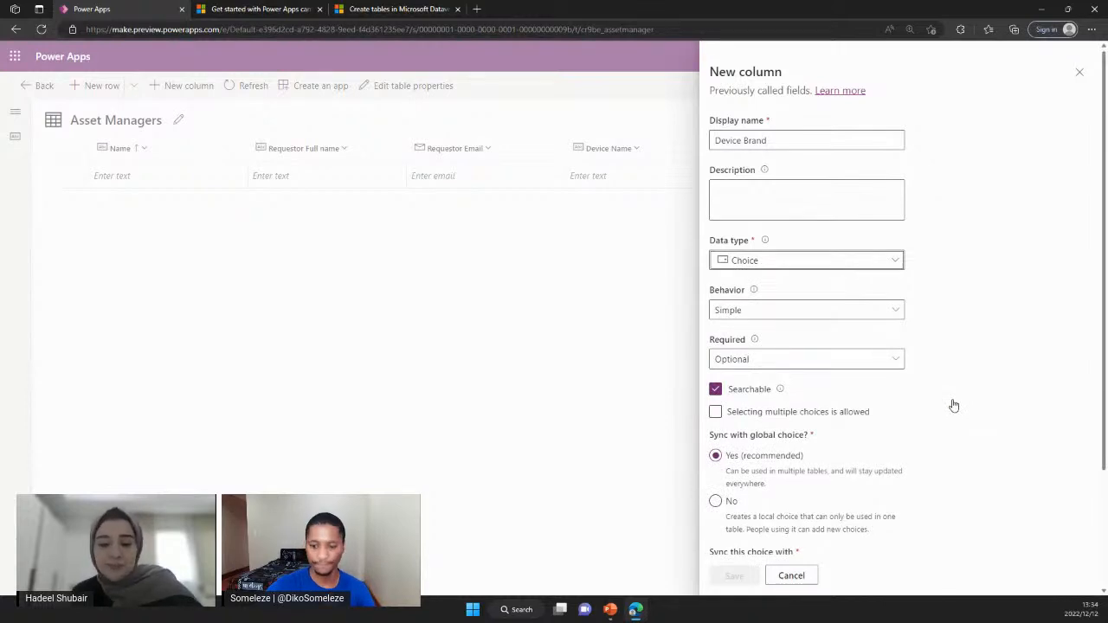
{"action": "left_click", "coordinate": [887, 361]}
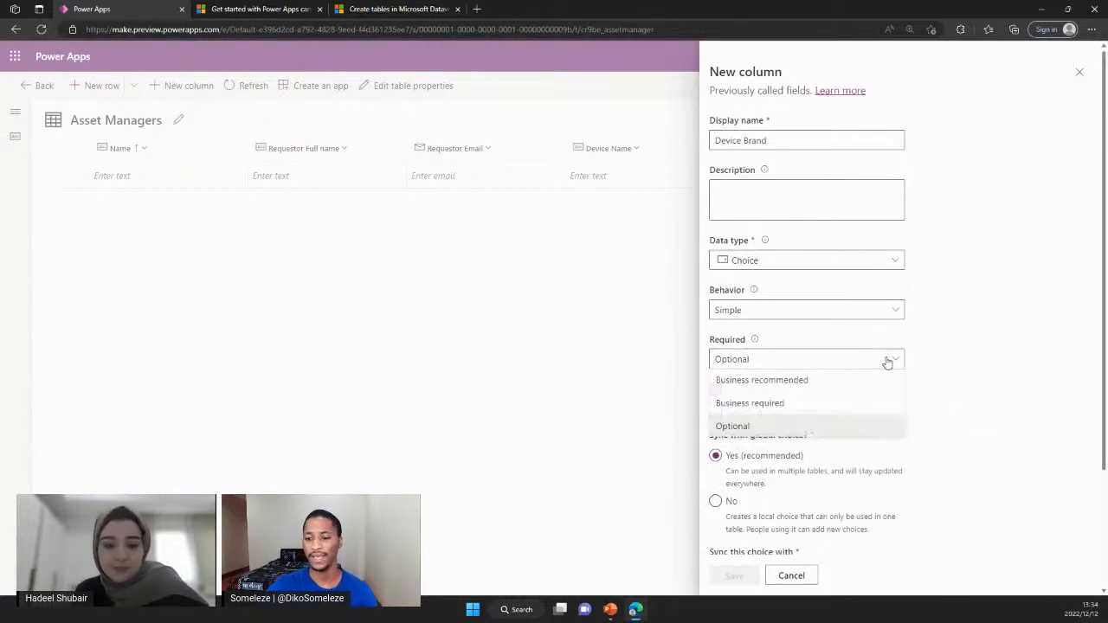
{"action": "left_click", "coordinate": [762, 403]}
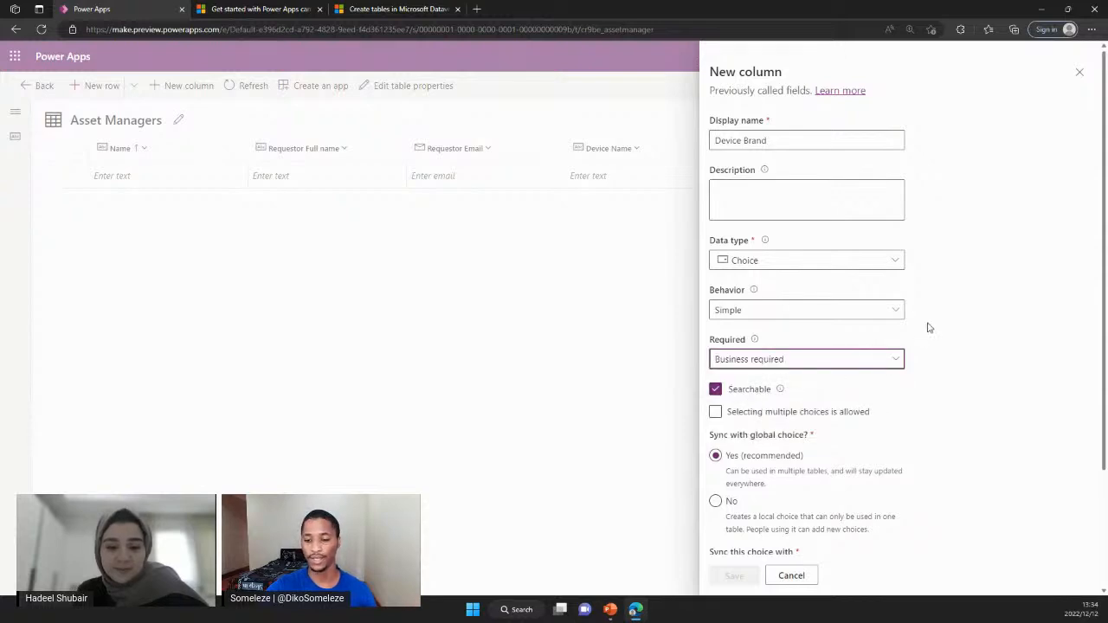
Step: Turn off syncing with a global choice so that Device Brand uses a local choice list
{"action": "scroll", "coordinate": [930, 326], "scroll_direction": "down", "scroll_amount": 3}
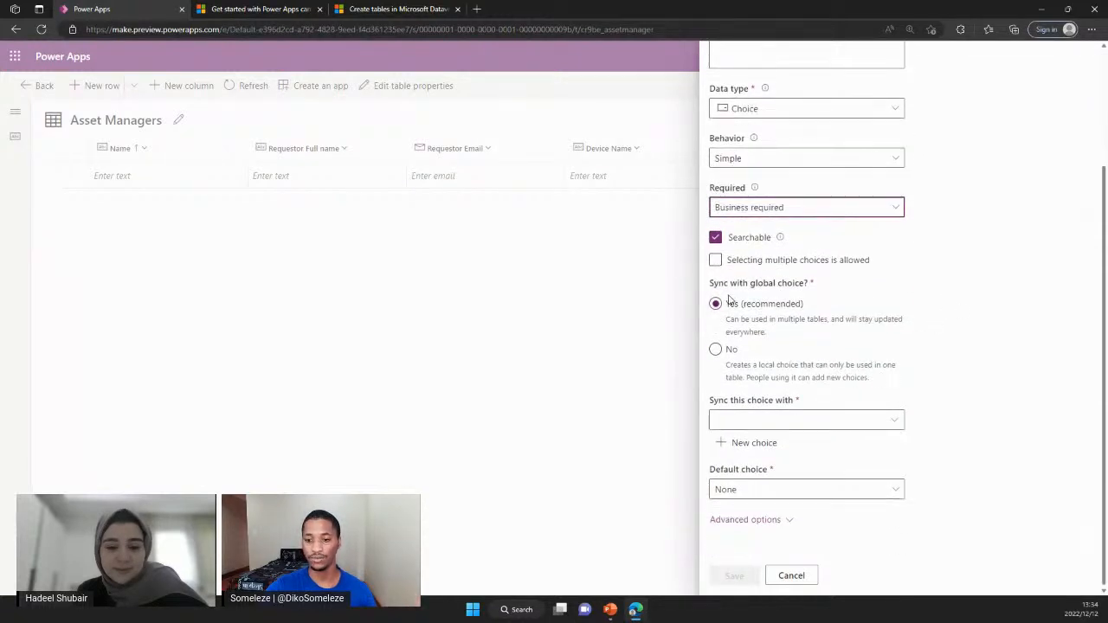
{"action": "left_click_drag", "start_coordinate": [713, 290], "coordinate": [811, 290]}
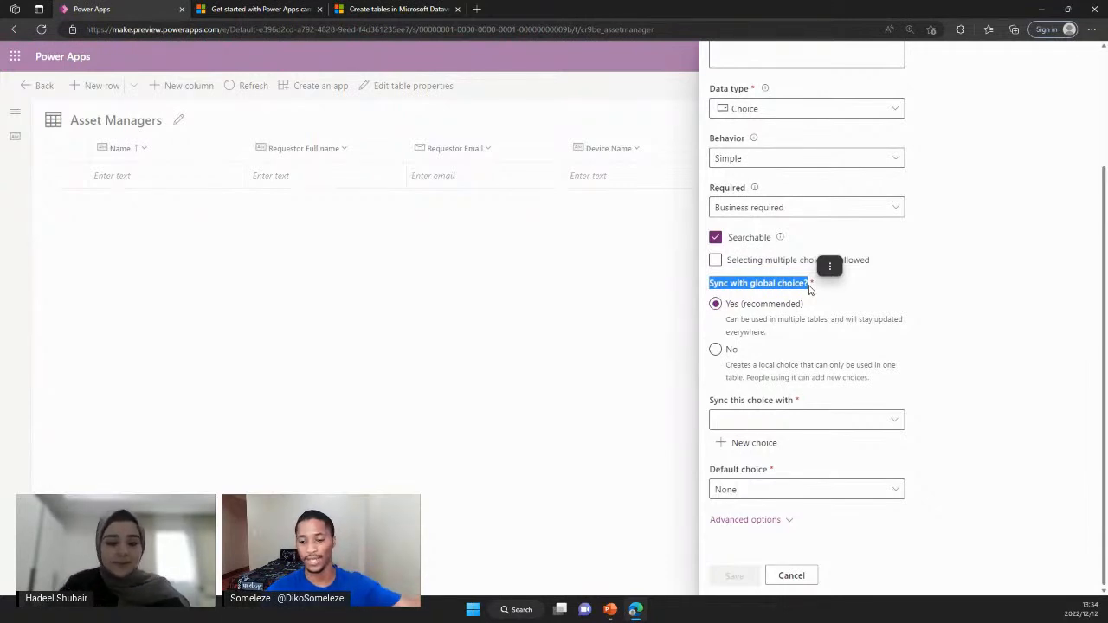
{"action": "left_click", "coordinate": [716, 349]}
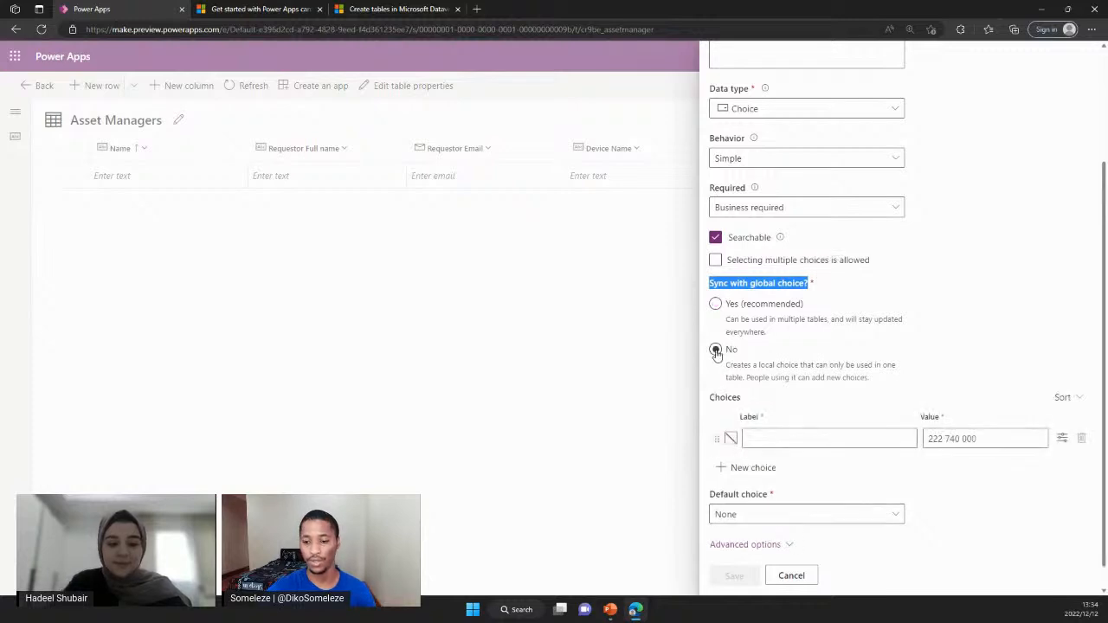
Step: Enter Acer, Microsoft and HP as the first three choices of the Device Brand column
{"action": "scroll", "coordinate": [873, 341], "scroll_direction": "down", "scroll_amount": 1}
{"action": "left_click", "coordinate": [773, 416]}
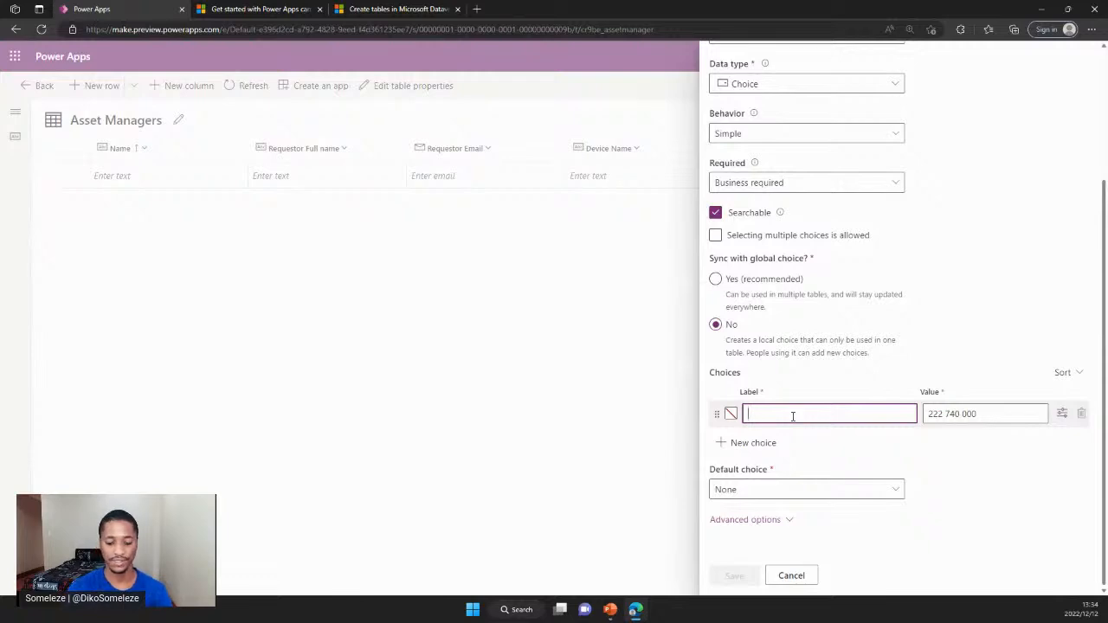
{"action": "type", "text": "Acer"}
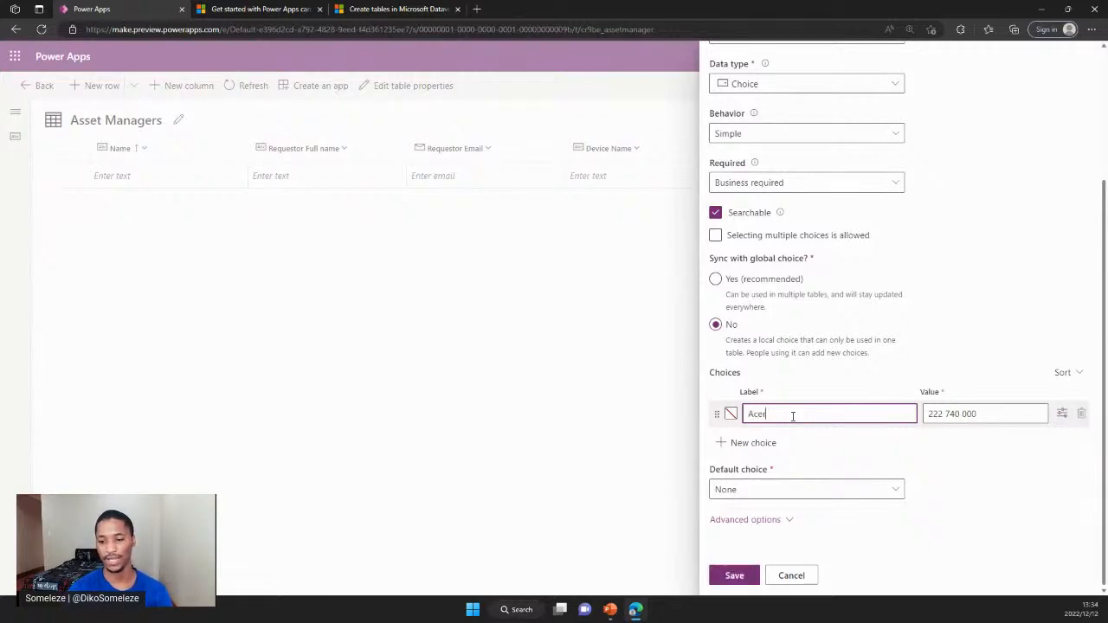
{"action": "left_click", "coordinate": [750, 443]}
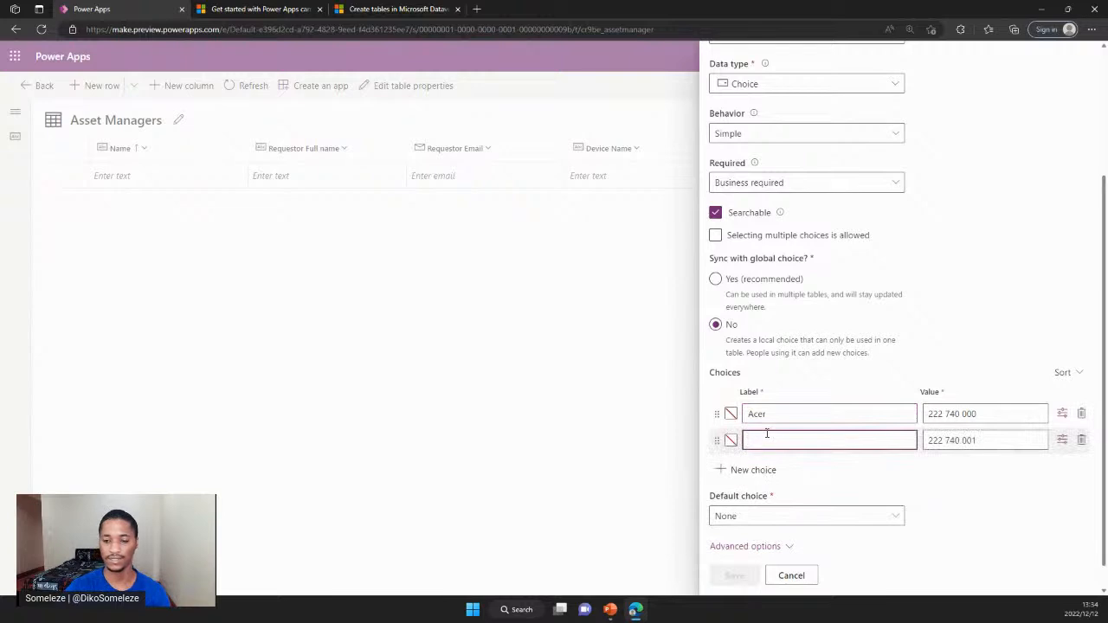
{"action": "type", "text": "Micro"}
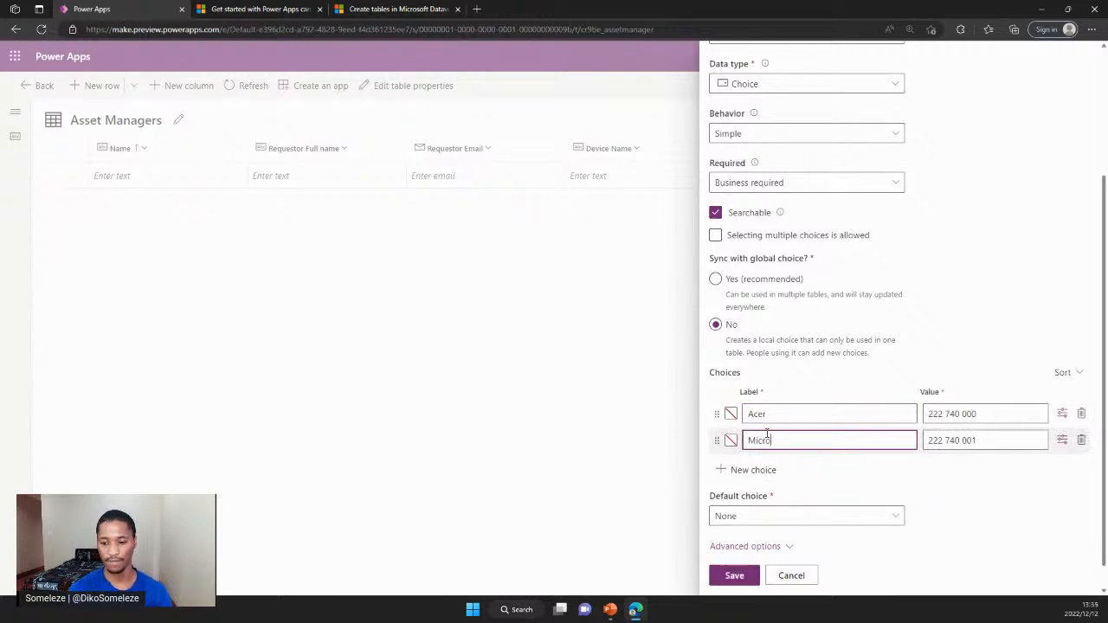
{"action": "type", "text": "soft"}
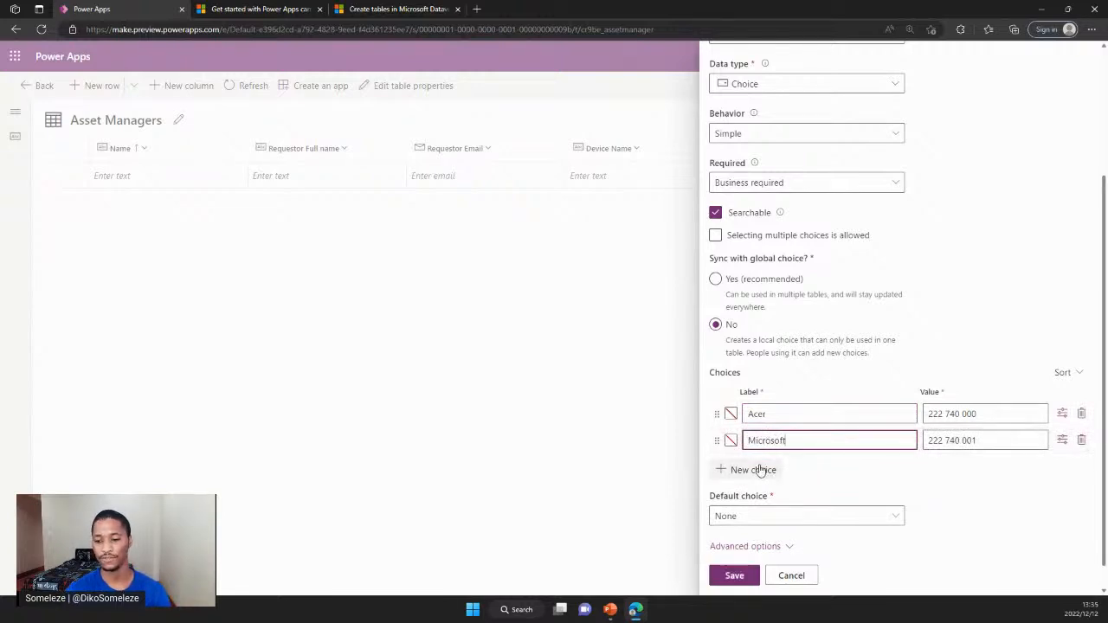
{"action": "left_click", "coordinate": [759, 468]}
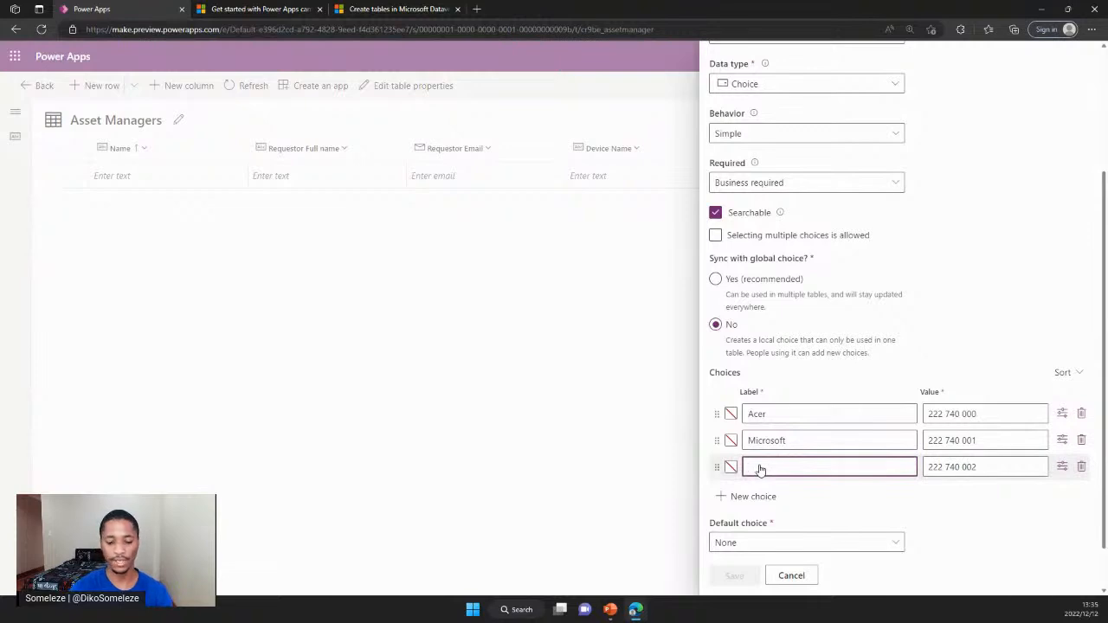
{"action": "type", "text": "HP"}
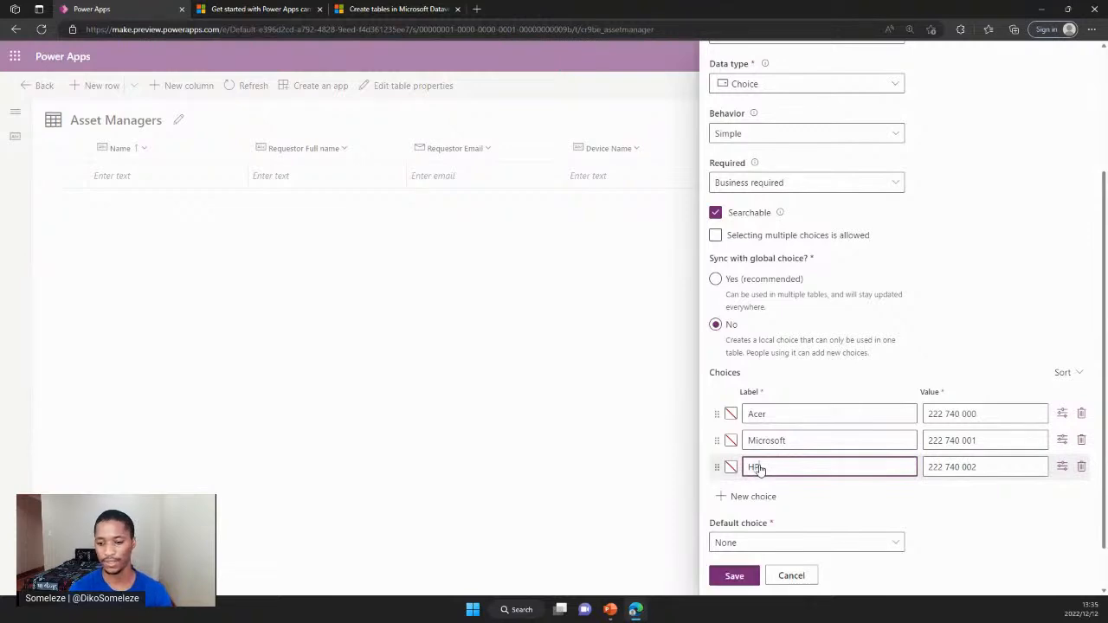
Step: Add Asus and Lenovo to the Device Brand choices and save the column
{"action": "left_click", "coordinate": [762, 497]}
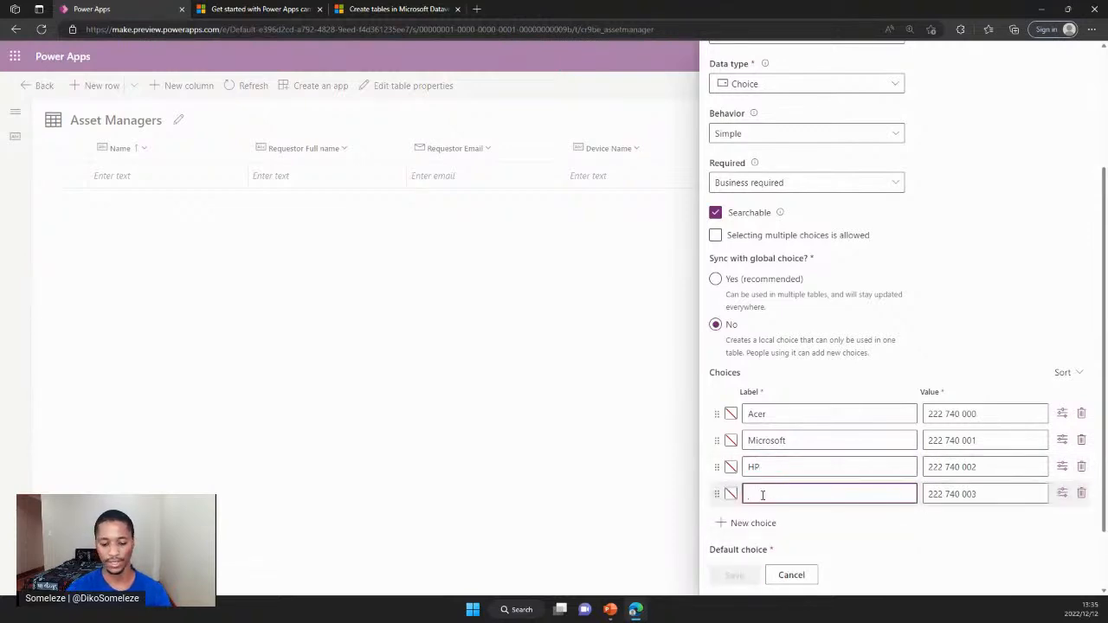
{"action": "type", "text": "Asus"}
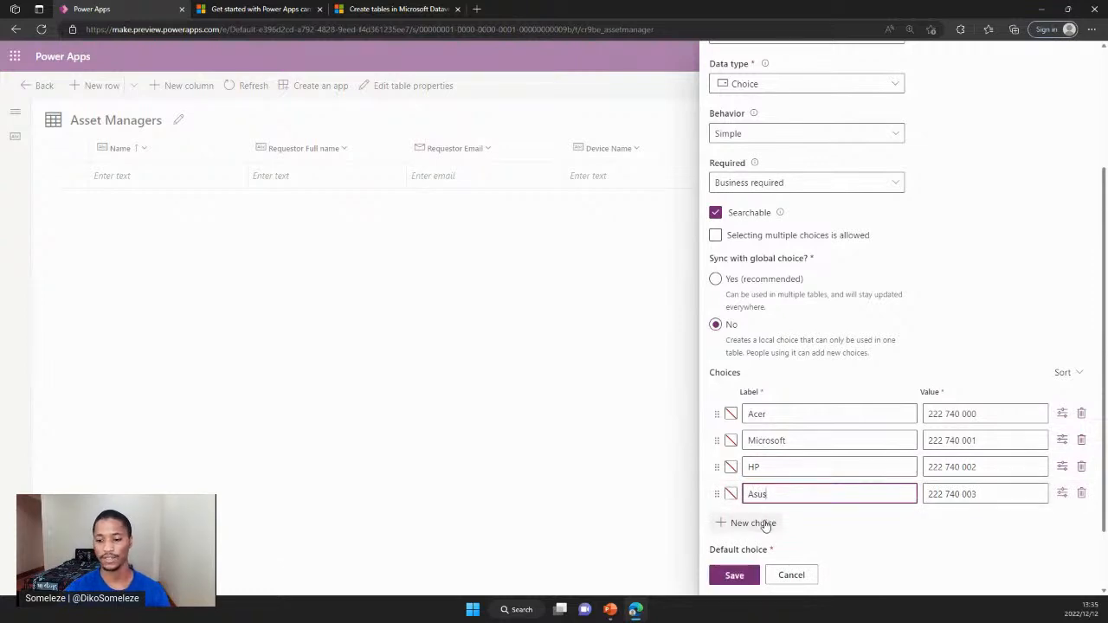
{"action": "left_click", "coordinate": [765, 523]}
{"action": "scroll", "coordinate": [799, 482], "scroll_direction": "down", "scroll_amount": 1}
{"action": "type", "text": "Lenovo"}
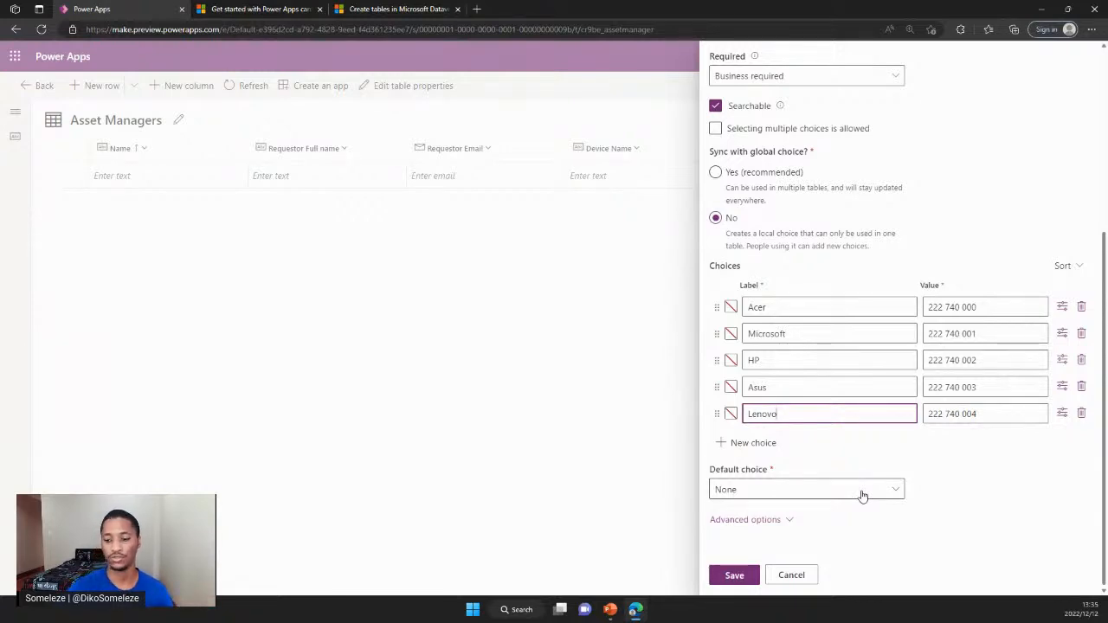
{"action": "left_click", "coordinate": [734, 577]}
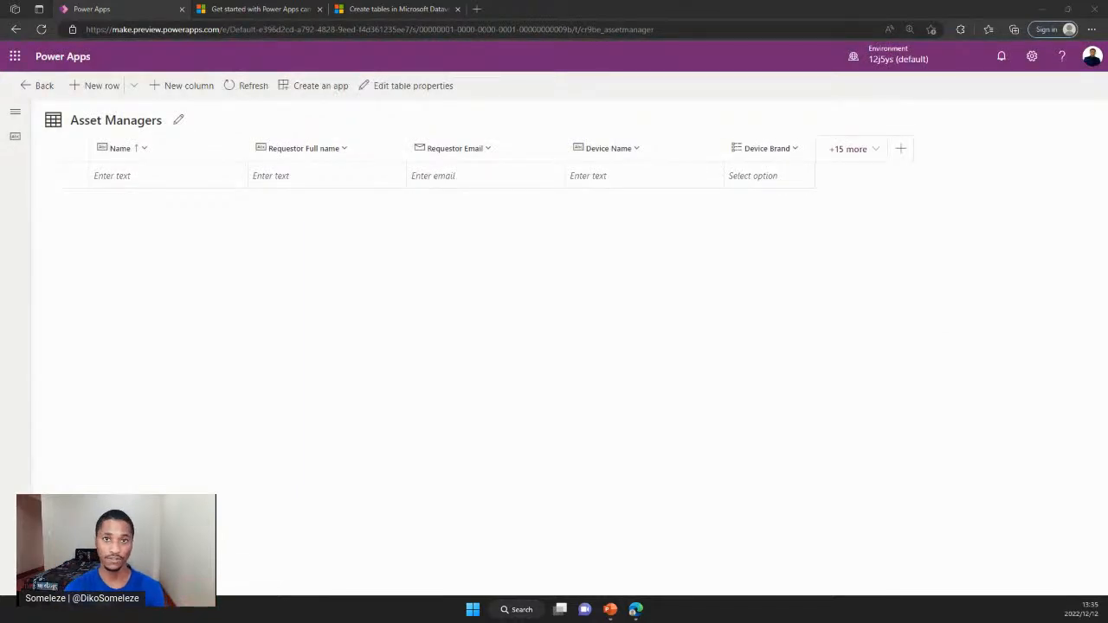
Step: Add and save a column named Device Cost with the Currency data type and make it Business required
{"action": "left_click", "coordinate": [906, 153]}
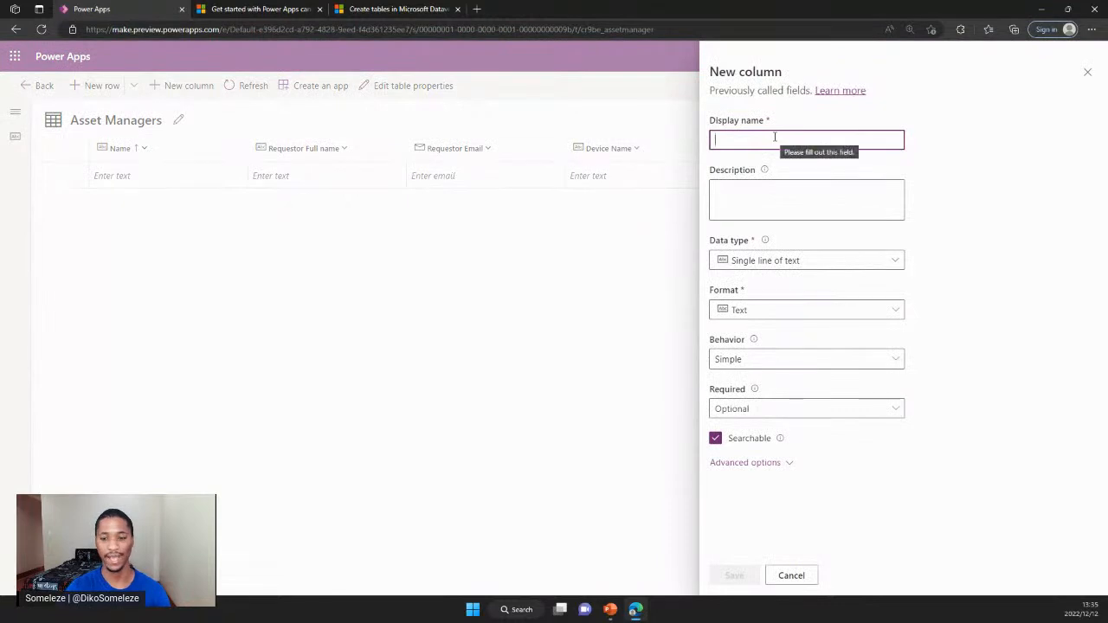
{"action": "type", "text": "C"}
{"action": "key", "text": "BackSpace"}
{"action": "type", "text": "D"}
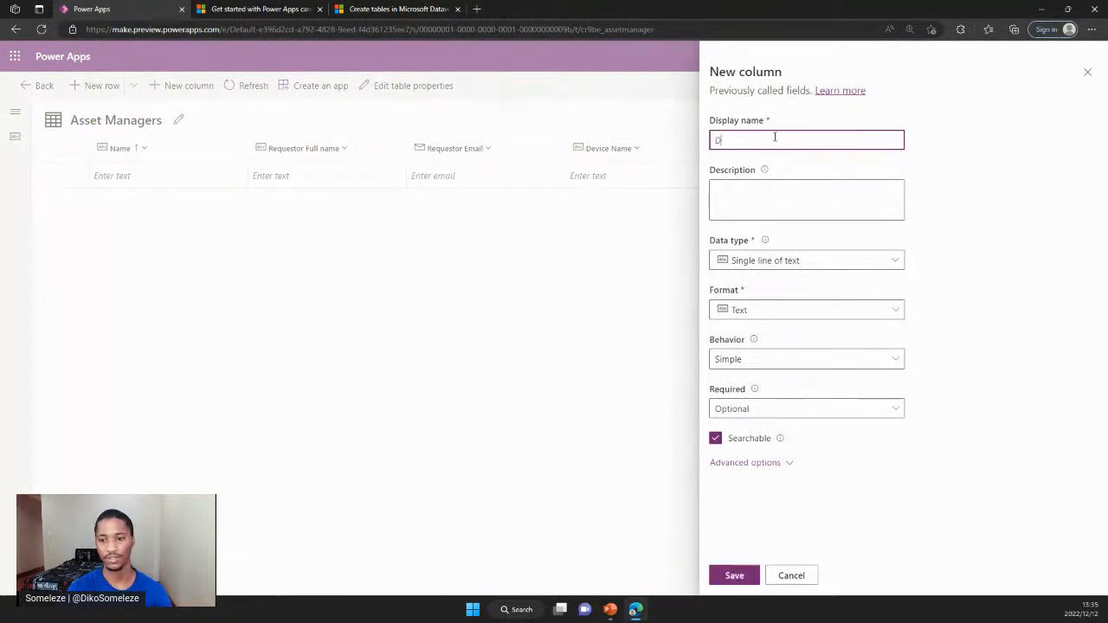
{"action": "type", "text": "evice Cost"}
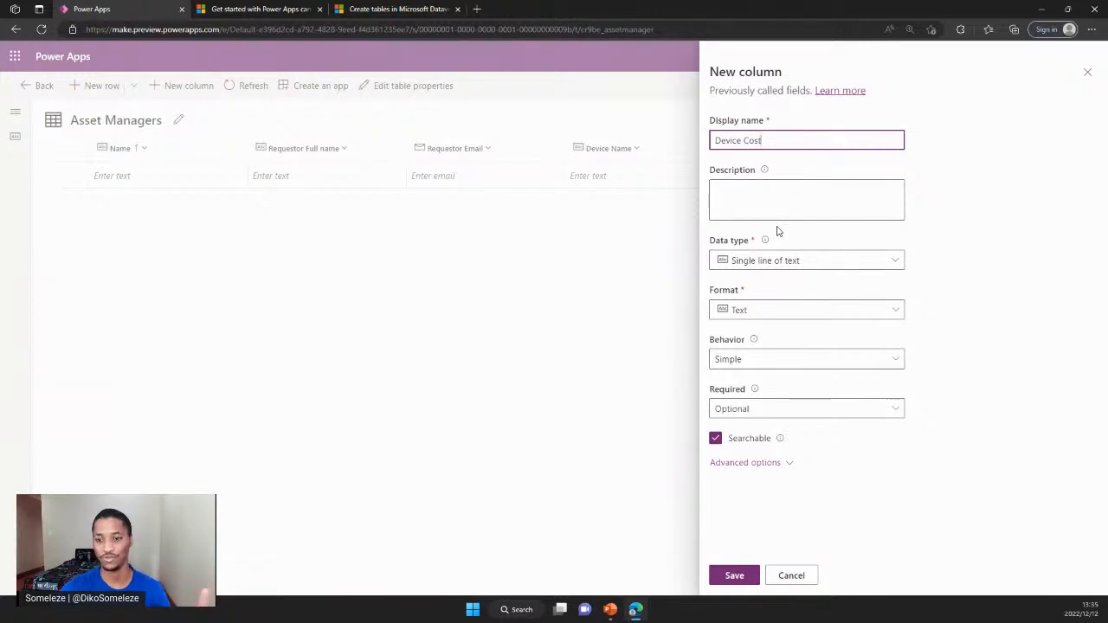
{"action": "left_click", "coordinate": [878, 264]}
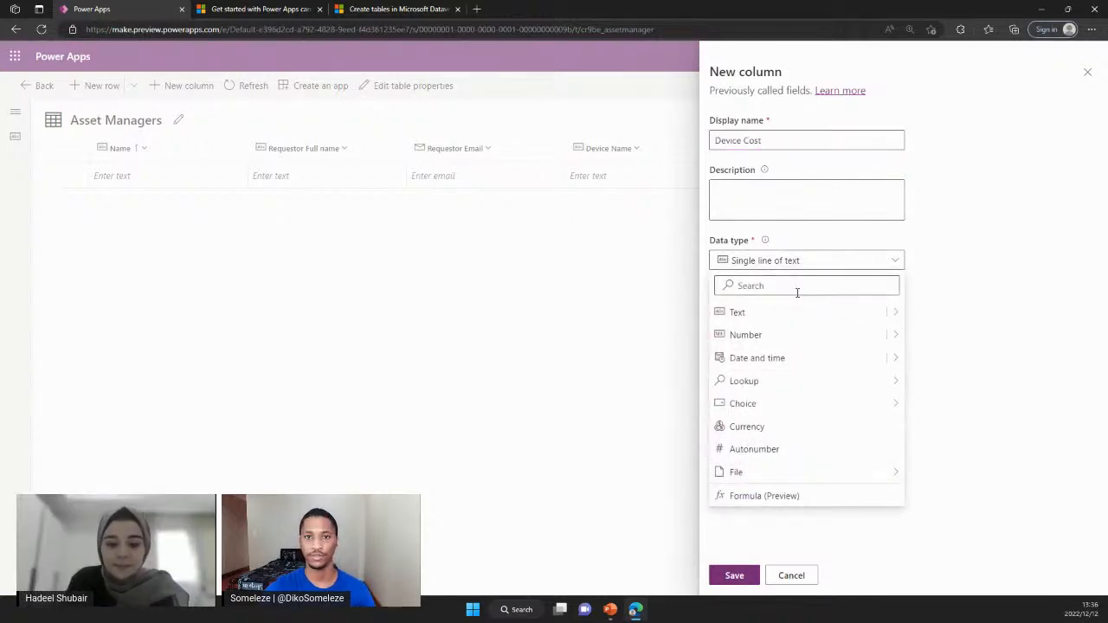
{"action": "left_click", "coordinate": [747, 428]}
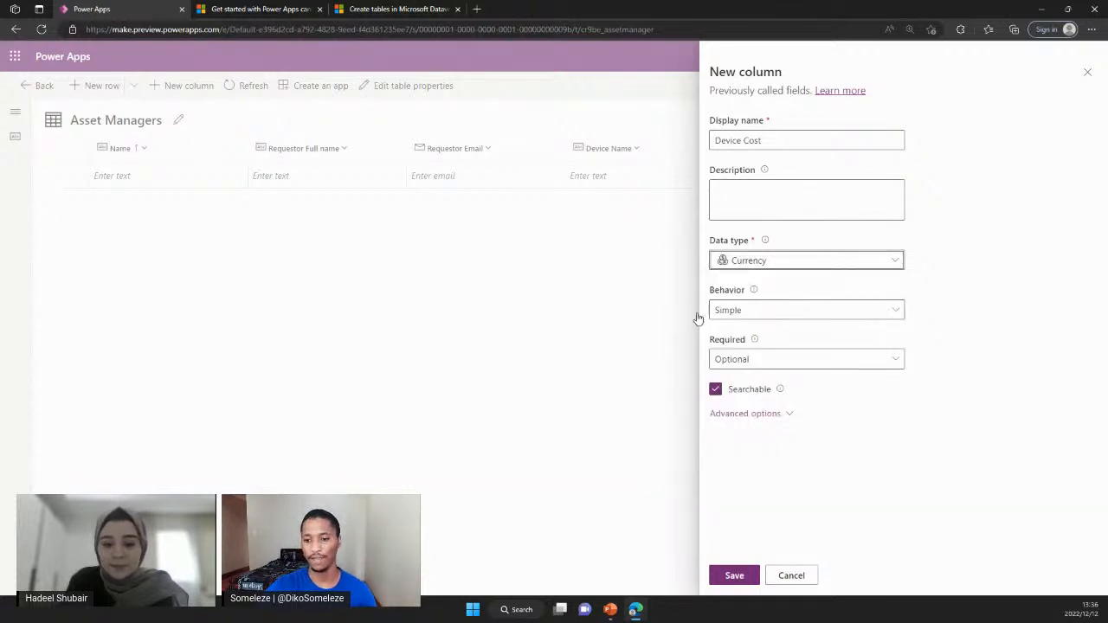
{"action": "left_click", "coordinate": [896, 364]}
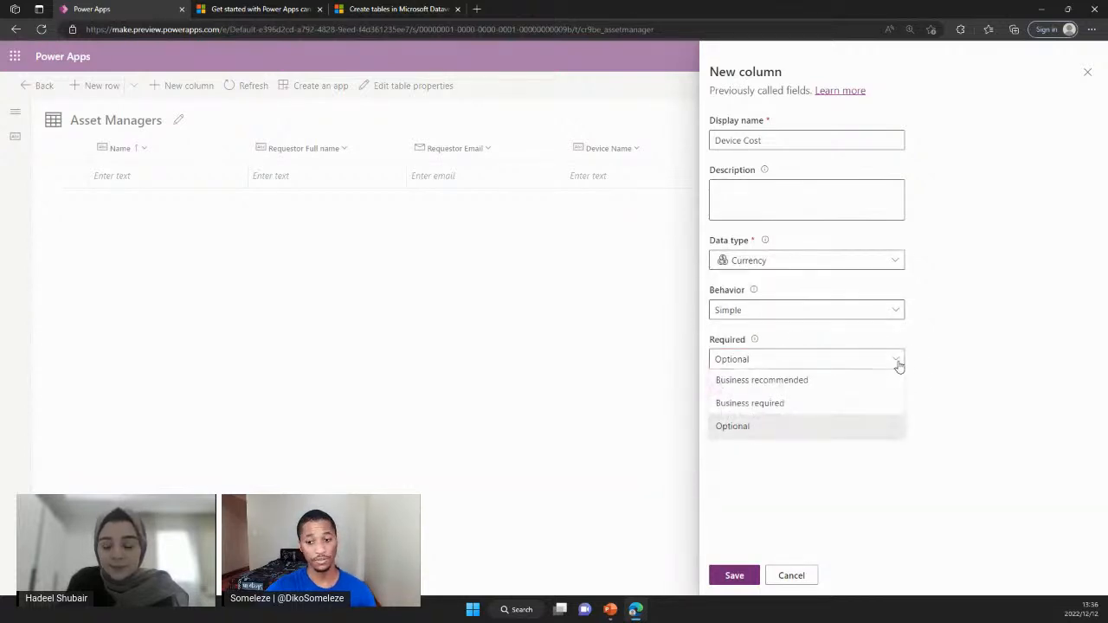
{"action": "left_click", "coordinate": [751, 405]}
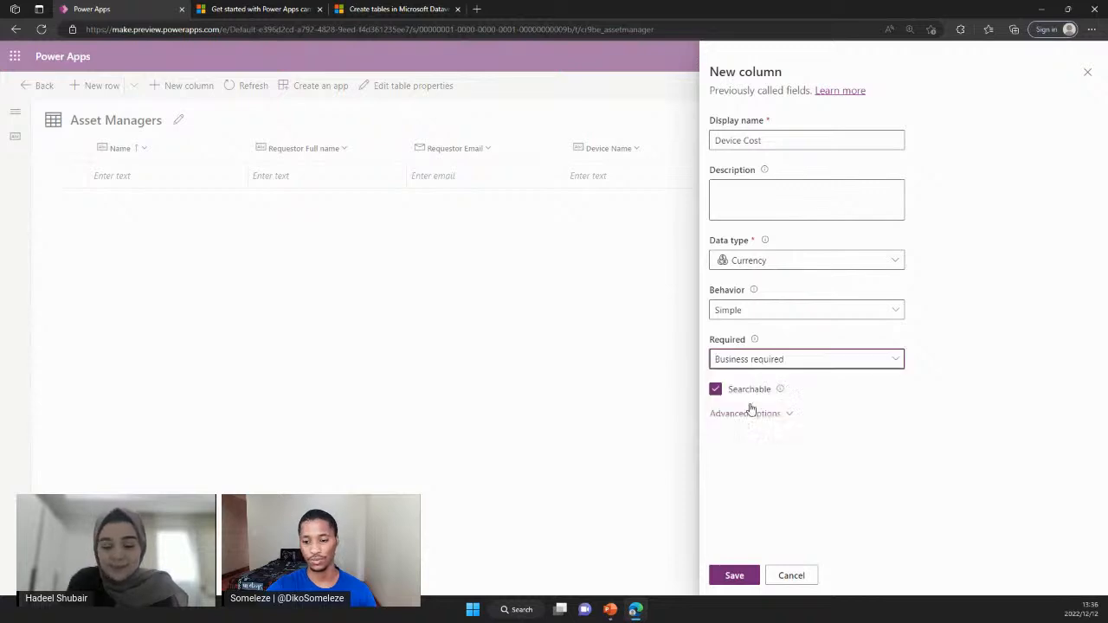
{"action": "left_click", "coordinate": [737, 575]}
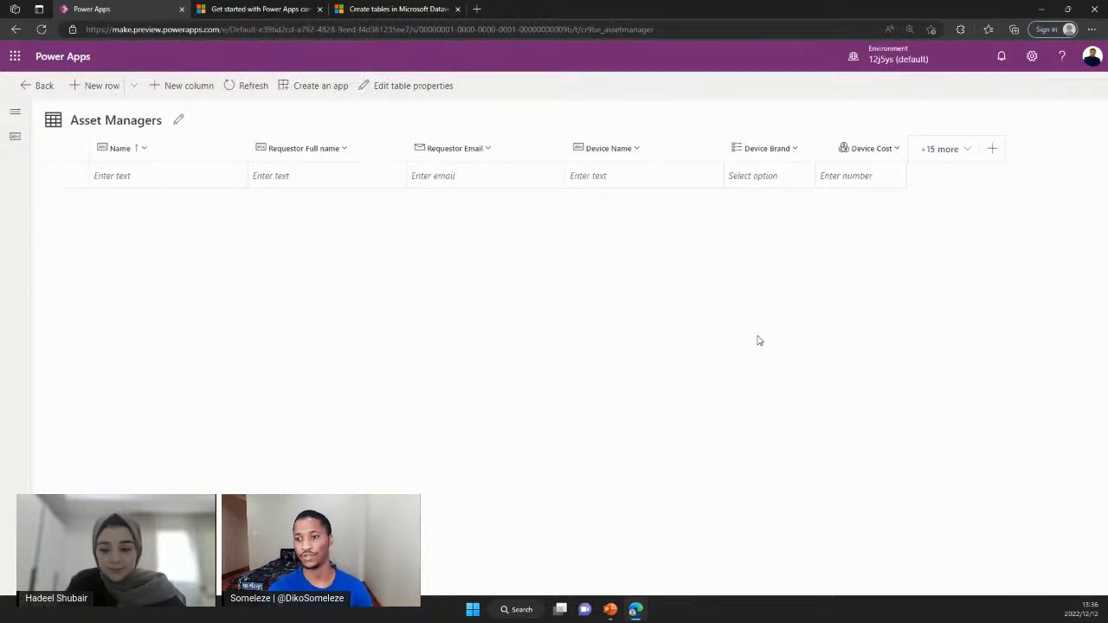
Step: Add and save an optional single-line text column named Request Status
{"action": "left_click", "coordinate": [992, 148]}
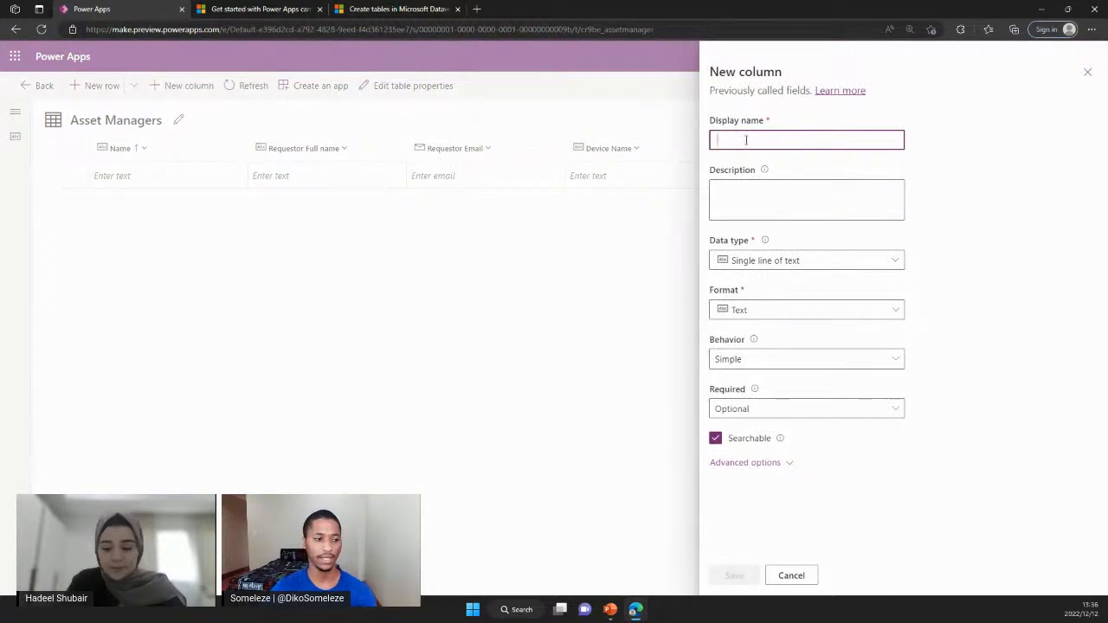
{"action": "type", "text": "E"}
{"action": "key", "text": "BackSpace"}
{"action": "type", "text": "Re"}
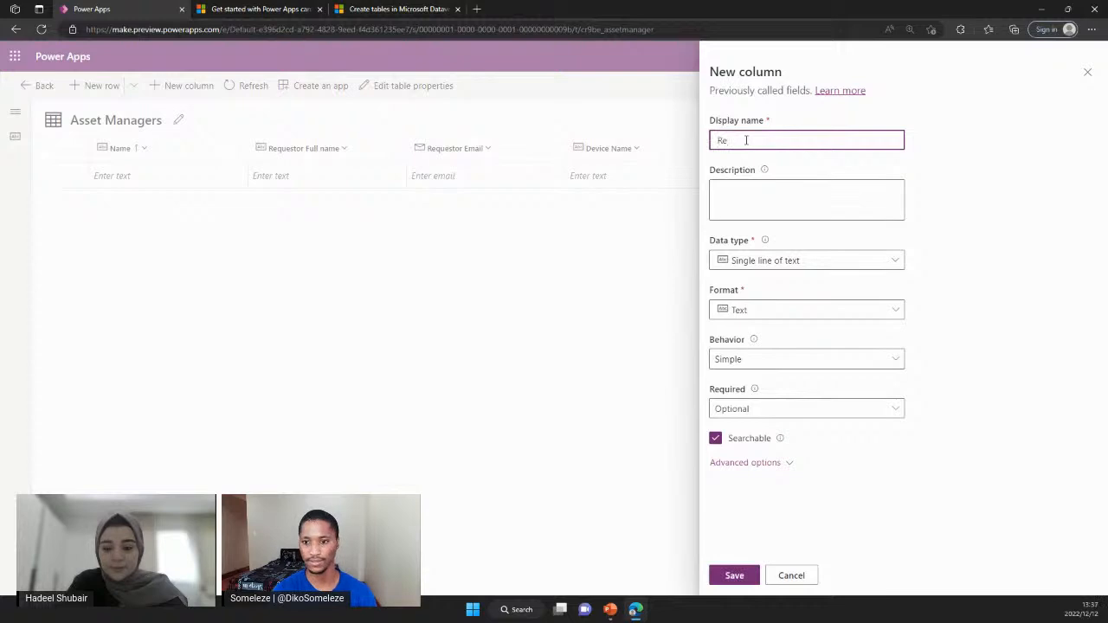
{"action": "key", "text": "BackSpace"}
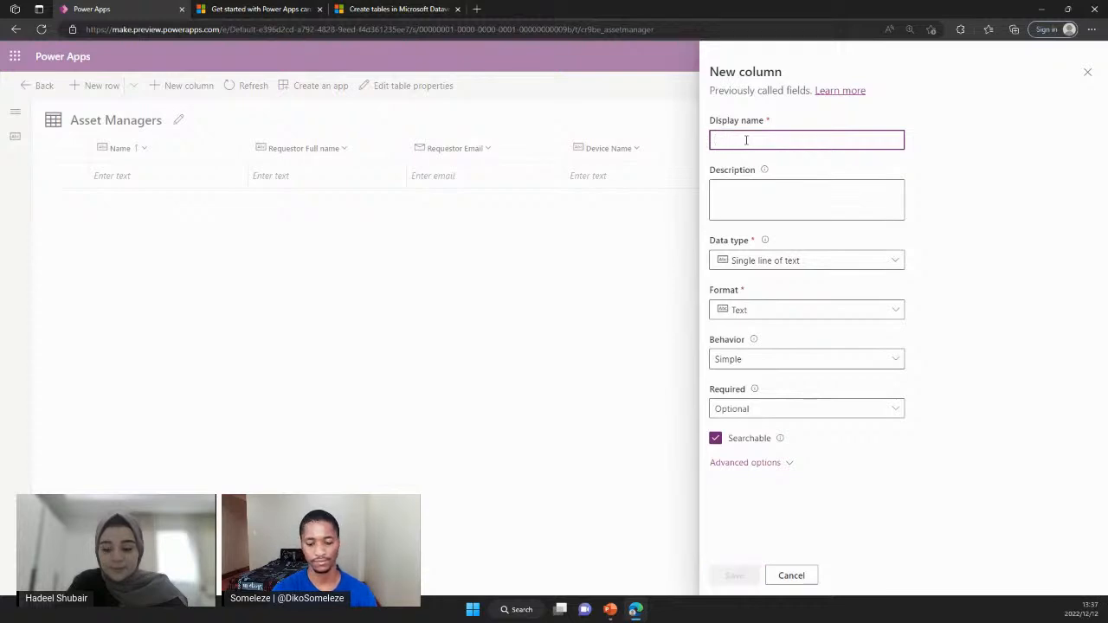
{"action": "type", "text": "Request Status"}
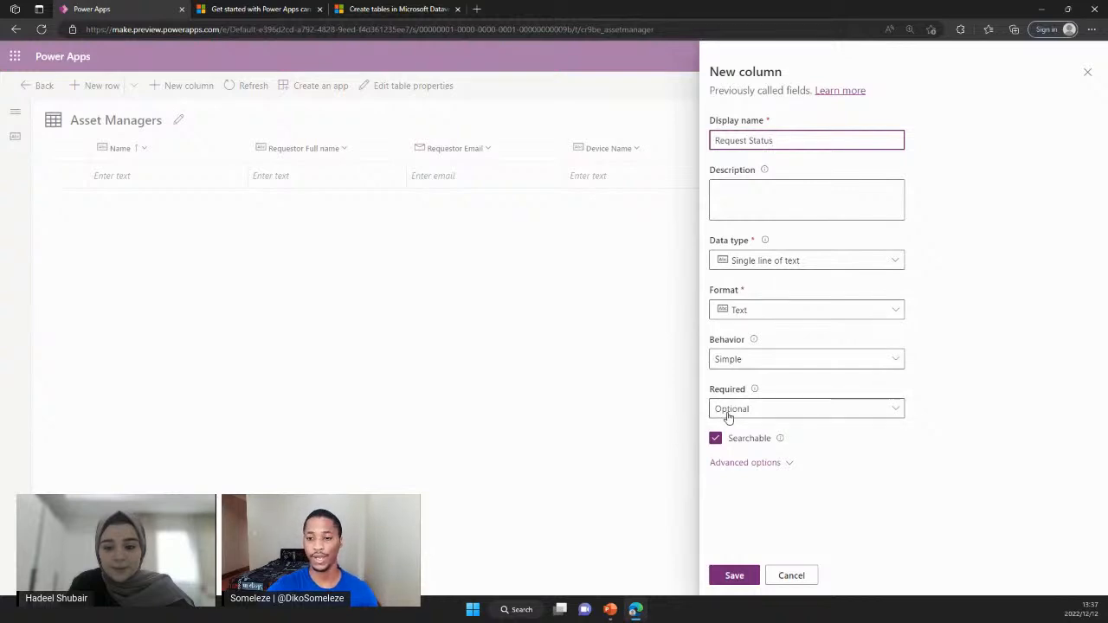
{"action": "left_click", "coordinate": [735, 578]}
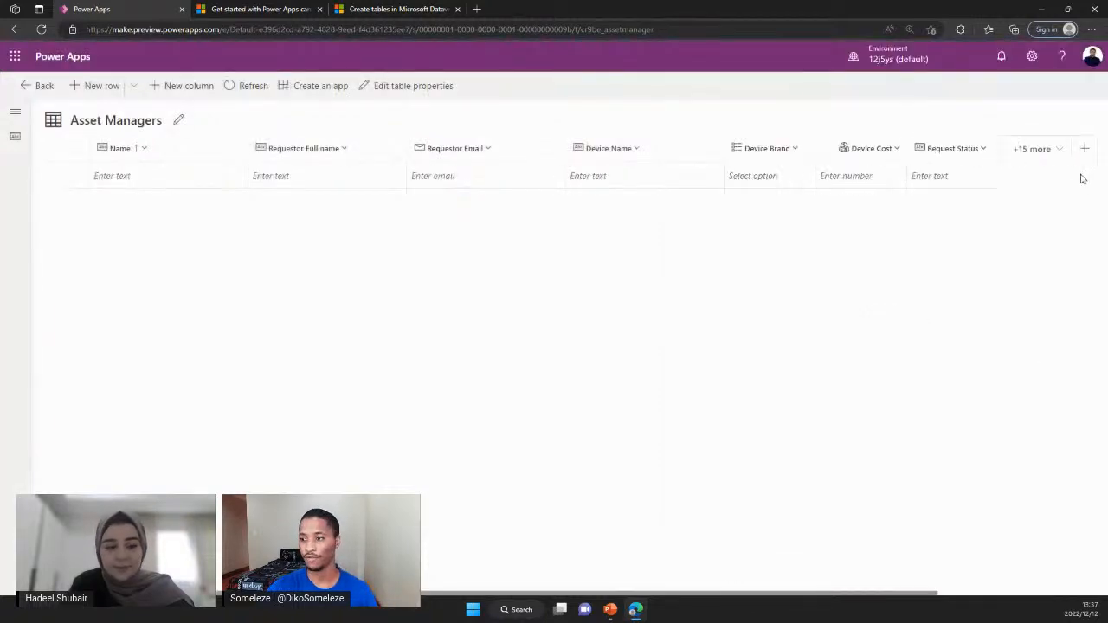
Step: Add and save a column named Image Upload with the Image data type
{"action": "left_click", "coordinate": [1083, 153]}
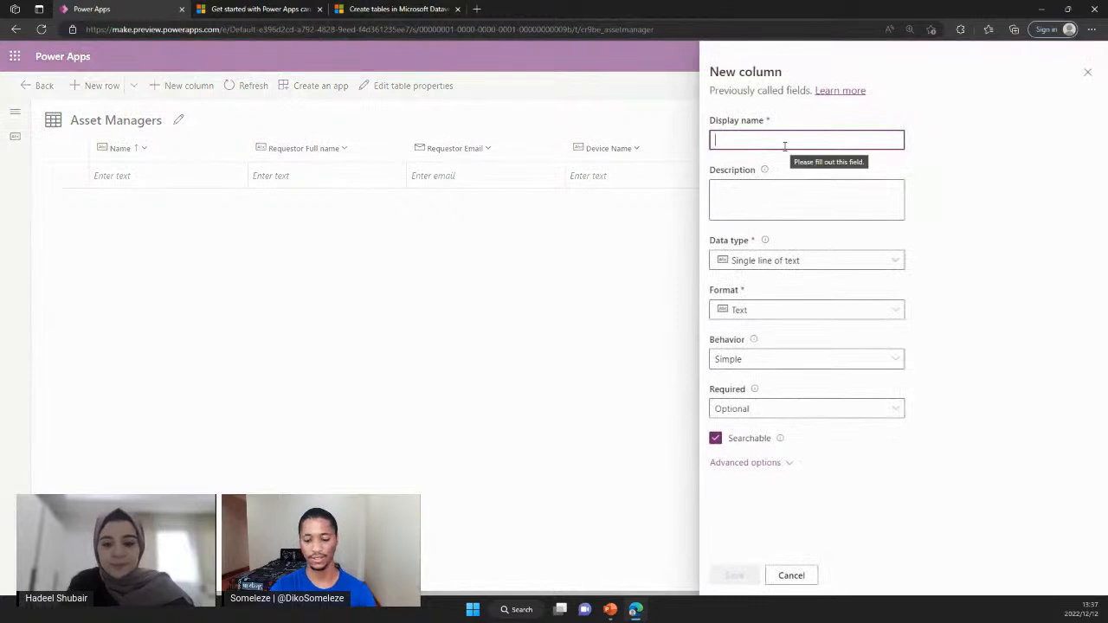
{"action": "type", "text": "Image"}
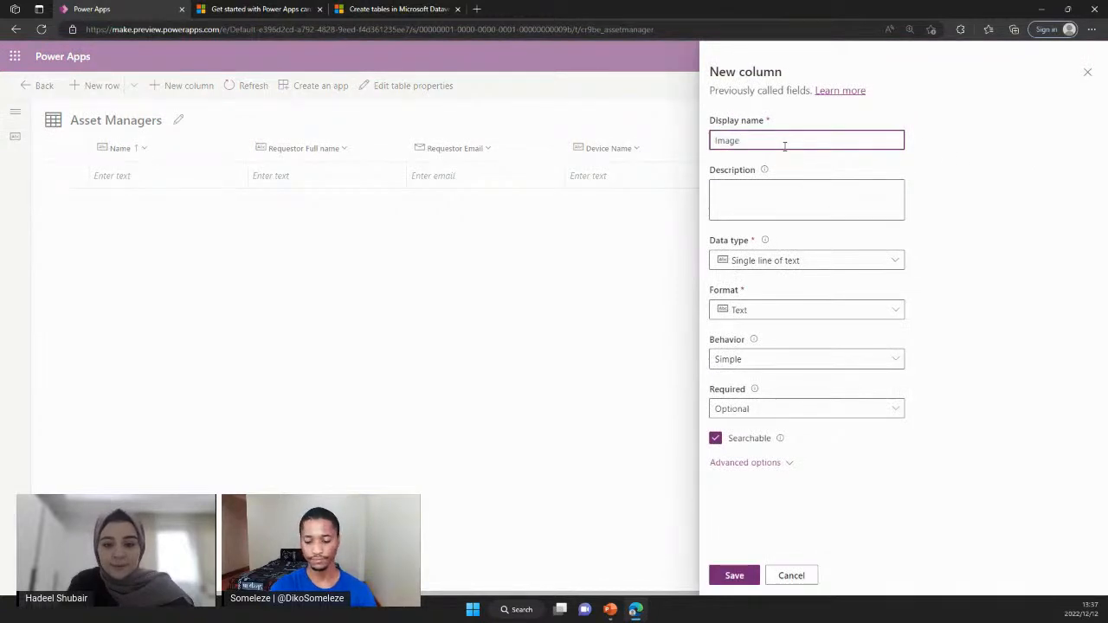
{"action": "type", "text": " Upload"}
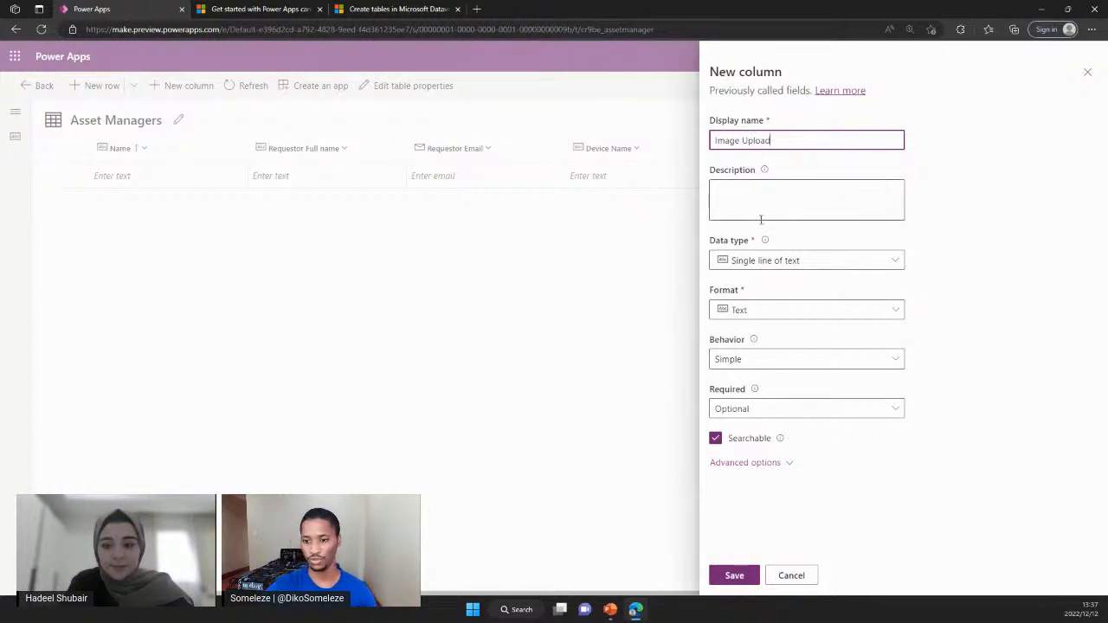
{"action": "left_click", "coordinate": [881, 262]}
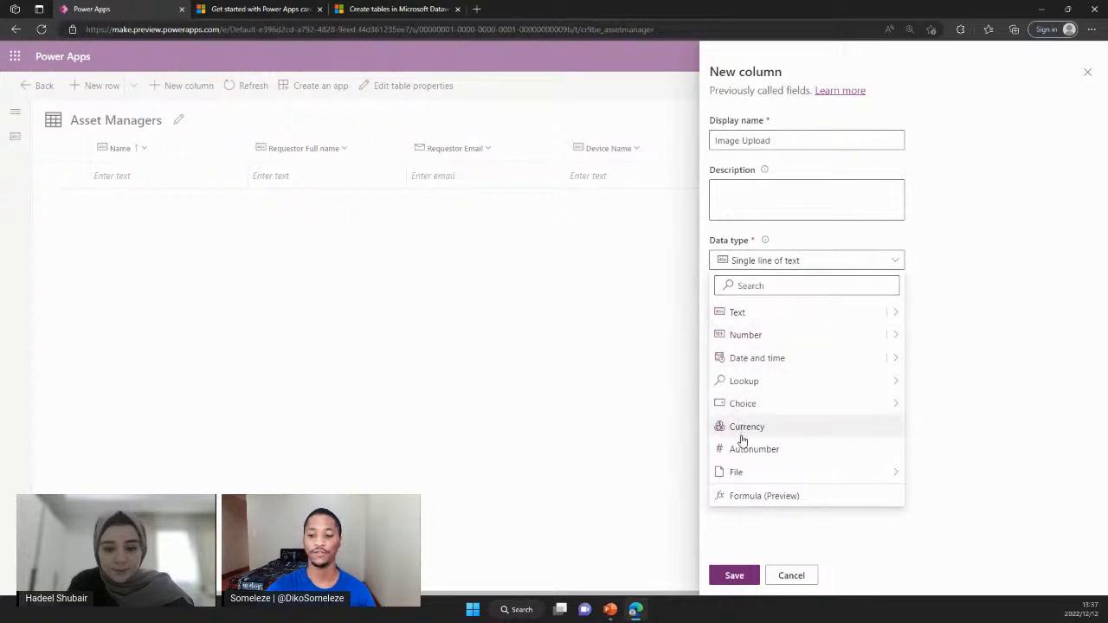
{"action": "mouse_move", "coordinate": [767, 475]}
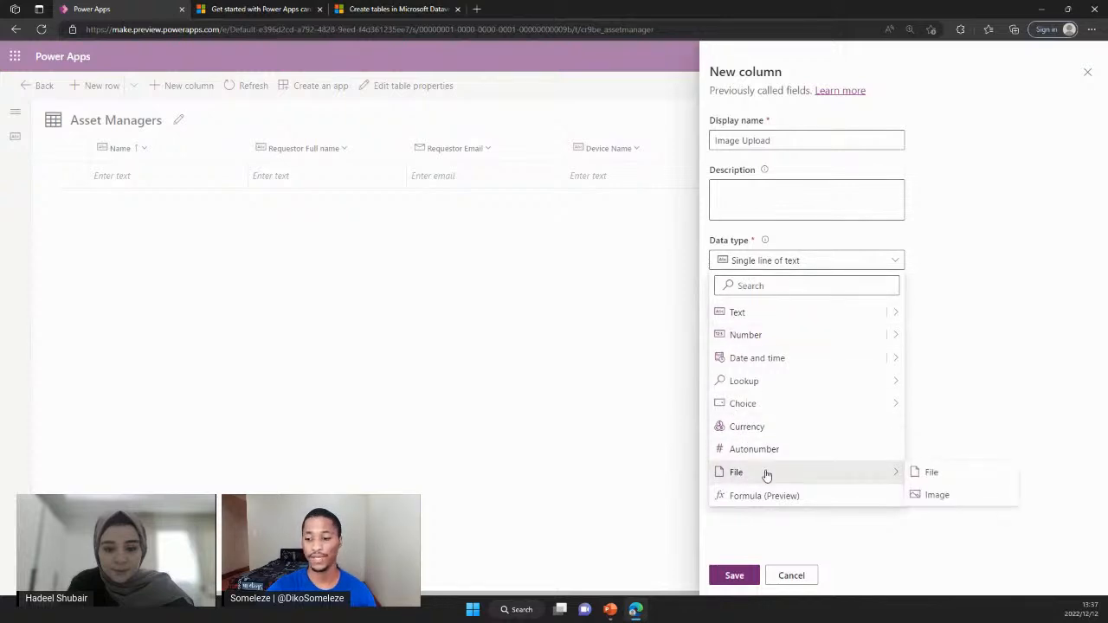
{"action": "left_click", "coordinate": [936, 500]}
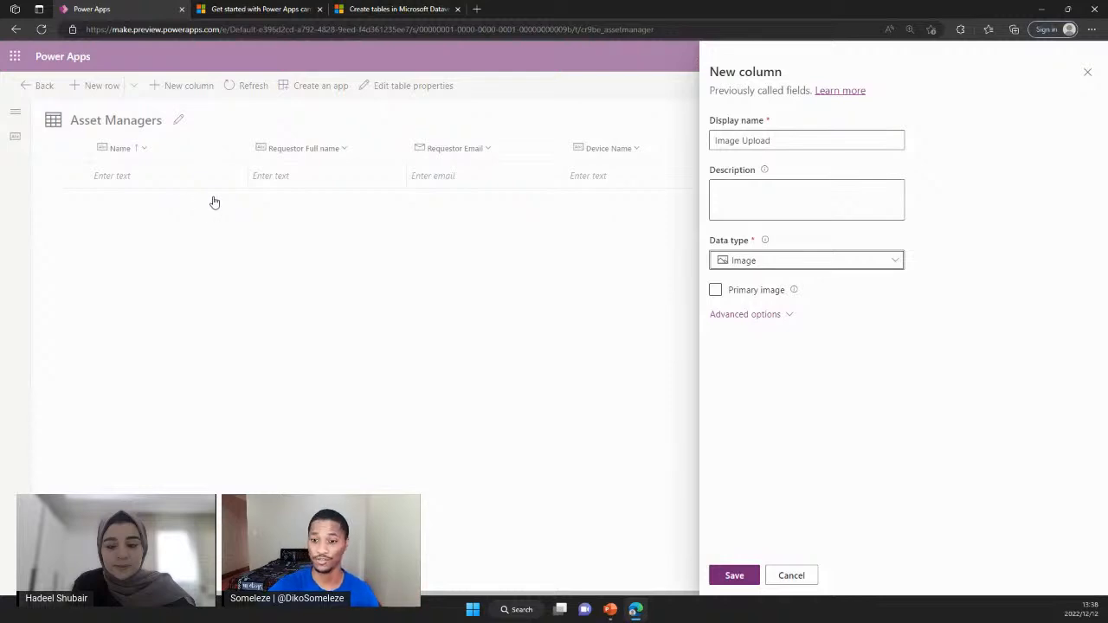
{"action": "left_click", "coordinate": [734, 575]}
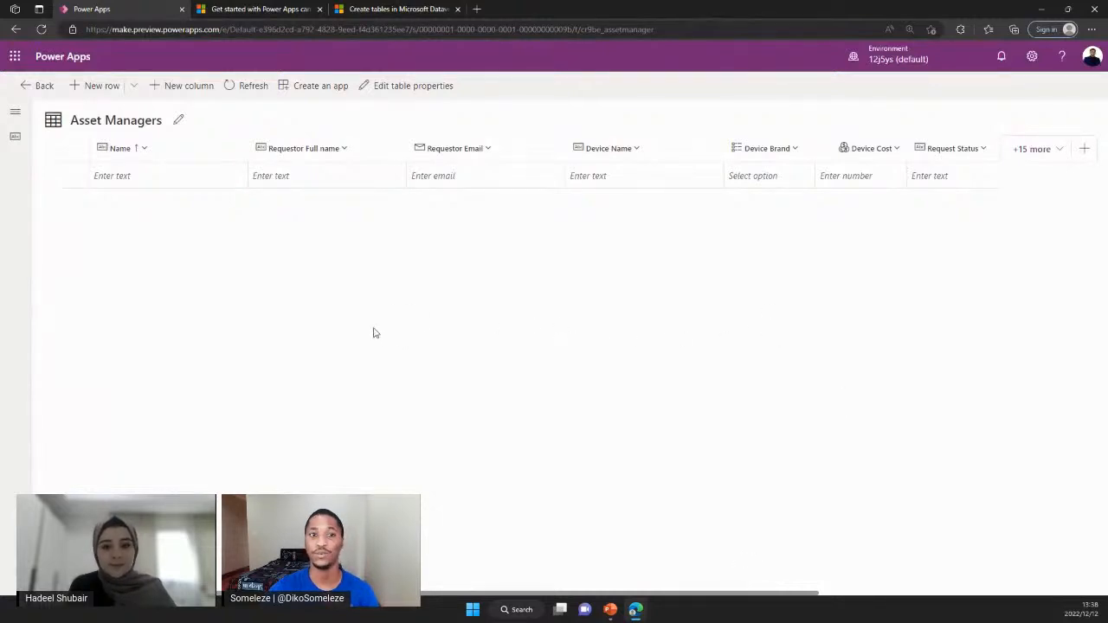
Step: Leave the Asset Manager table for the home page and start a new app from Dataverse
{"action": "left_click", "coordinate": [29, 91]}
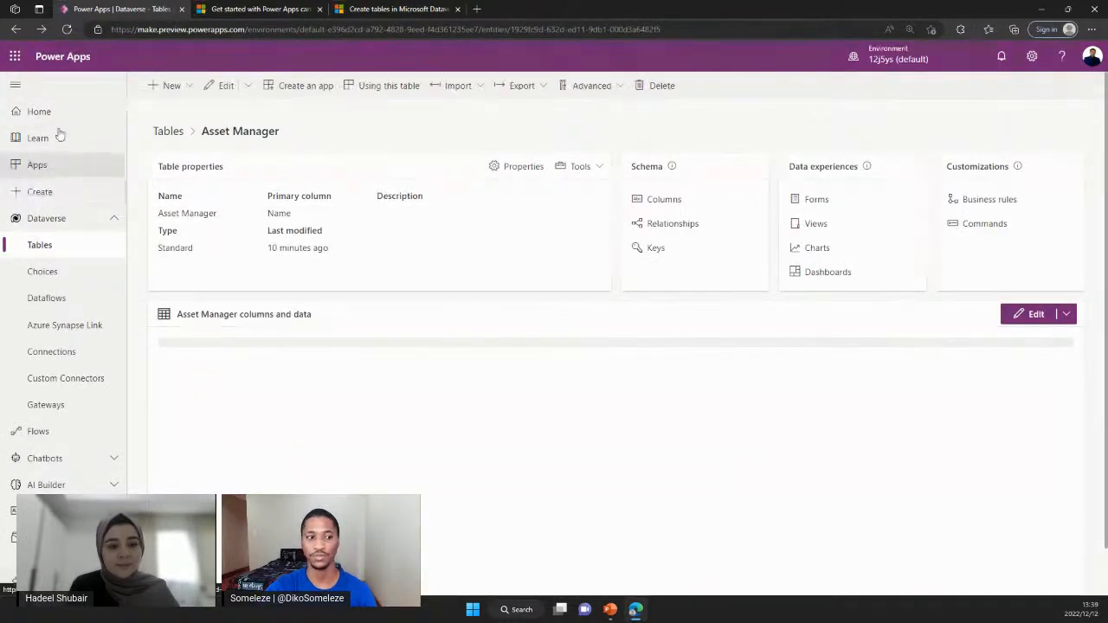
{"action": "left_click", "coordinate": [61, 115]}
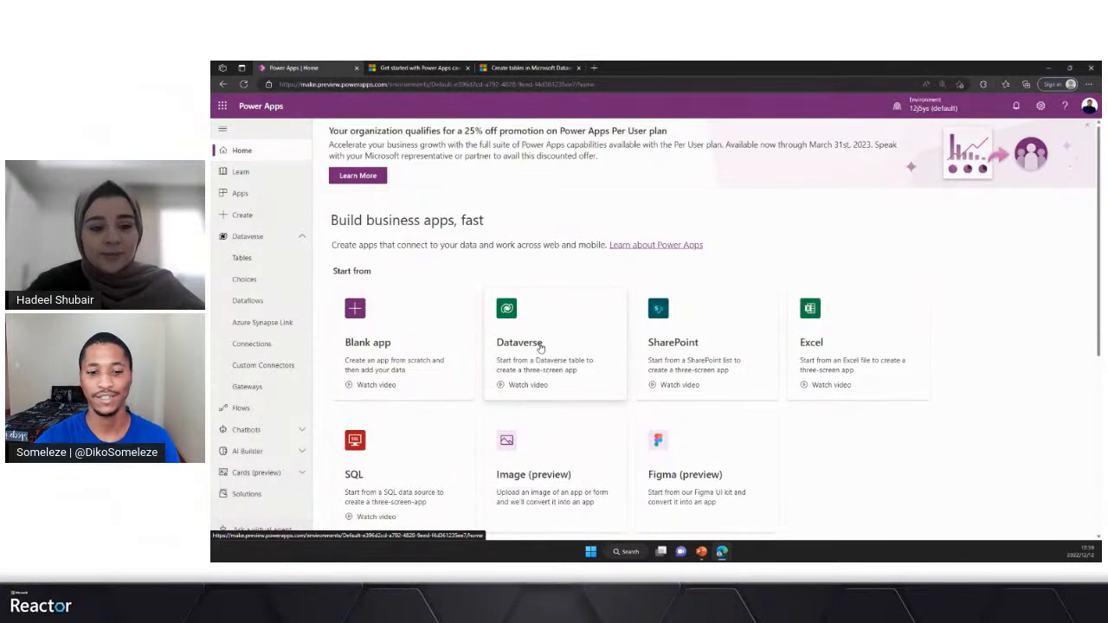
{"action": "left_click", "coordinate": [539, 347]}
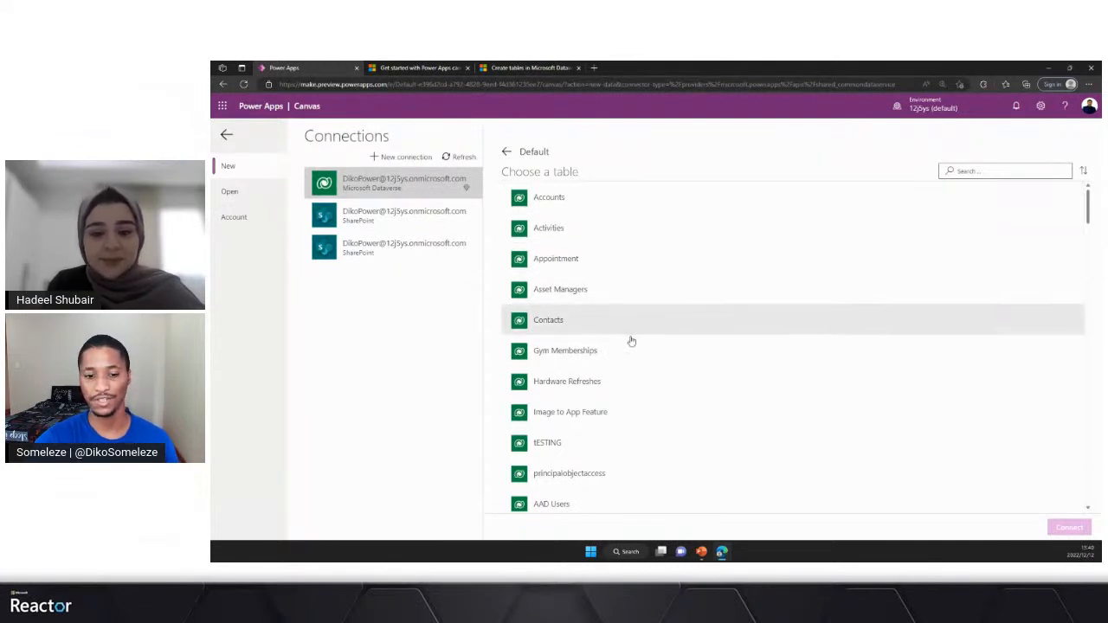
Step: Find the Asset Managers table, connect it to generate the app, and skip the welcome message
{"action": "left_click", "coordinate": [984, 173]}
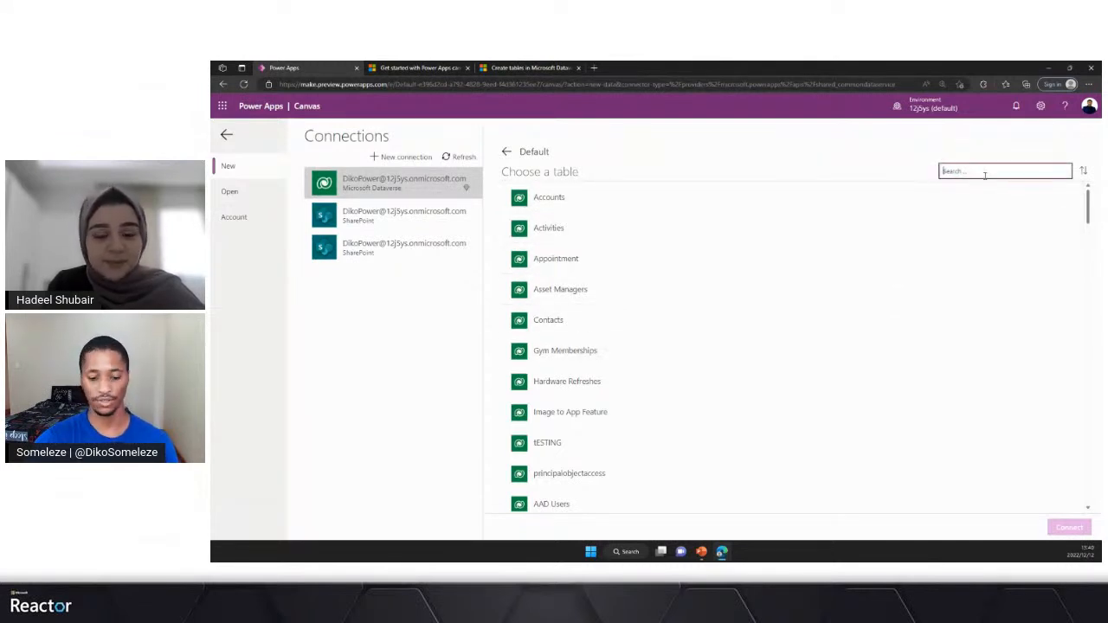
{"action": "type", "text": "asse"}
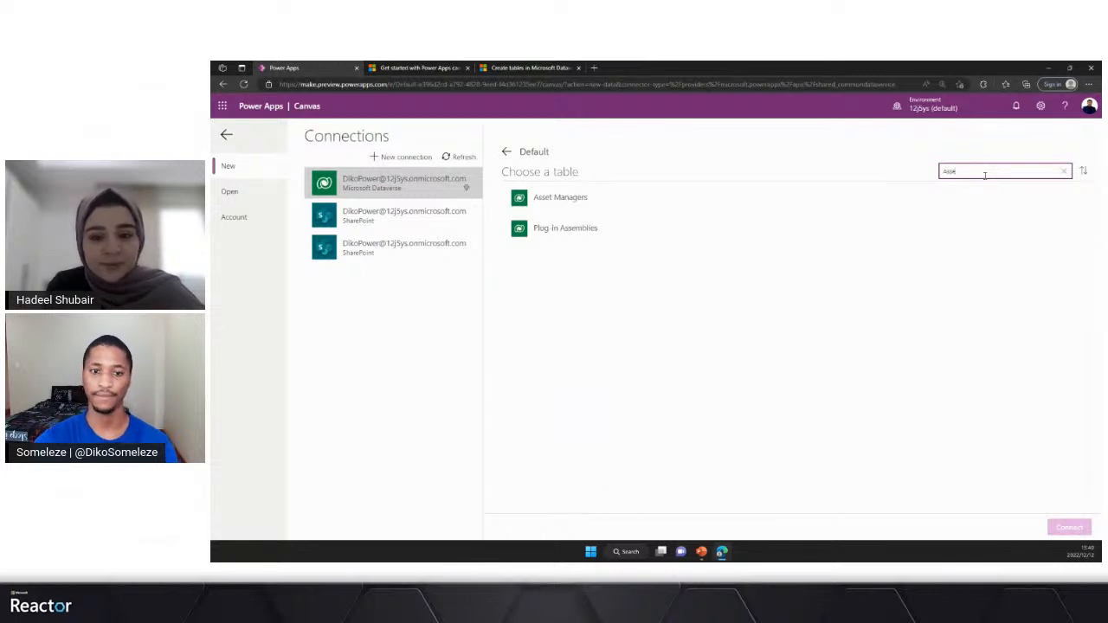
{"action": "left_click", "coordinate": [557, 203]}
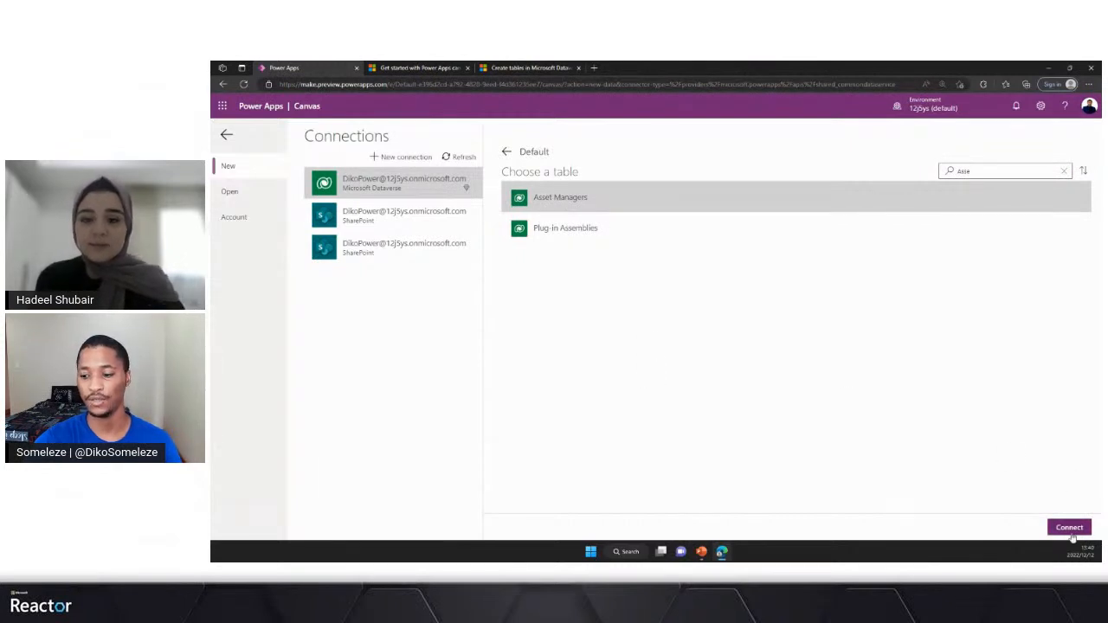
{"action": "left_click", "coordinate": [1070, 530]}
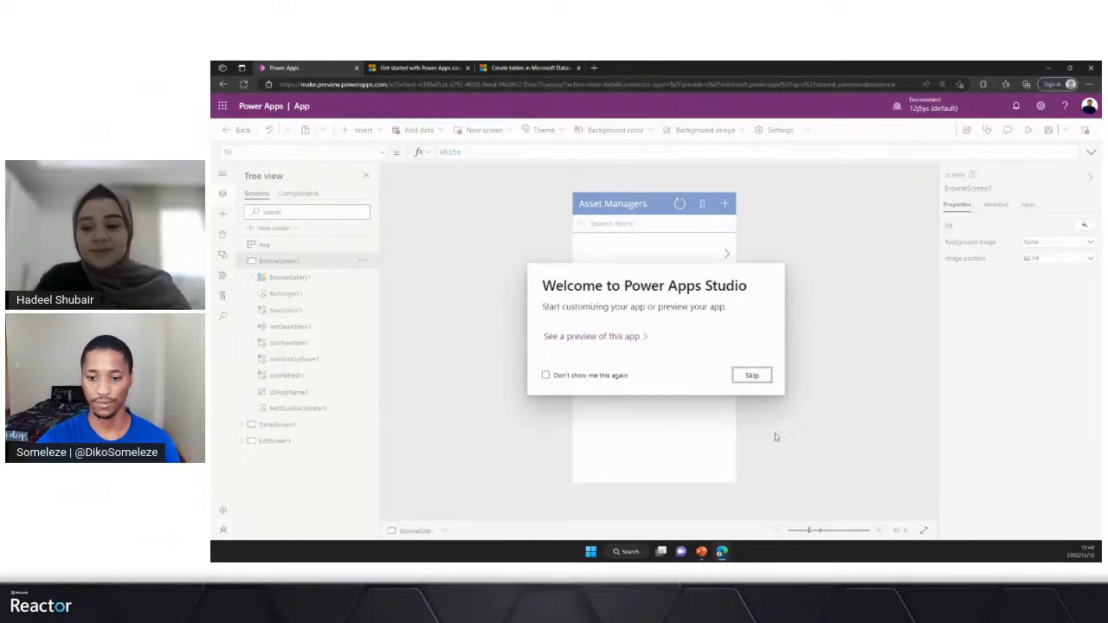
{"action": "left_click", "coordinate": [752, 375]}
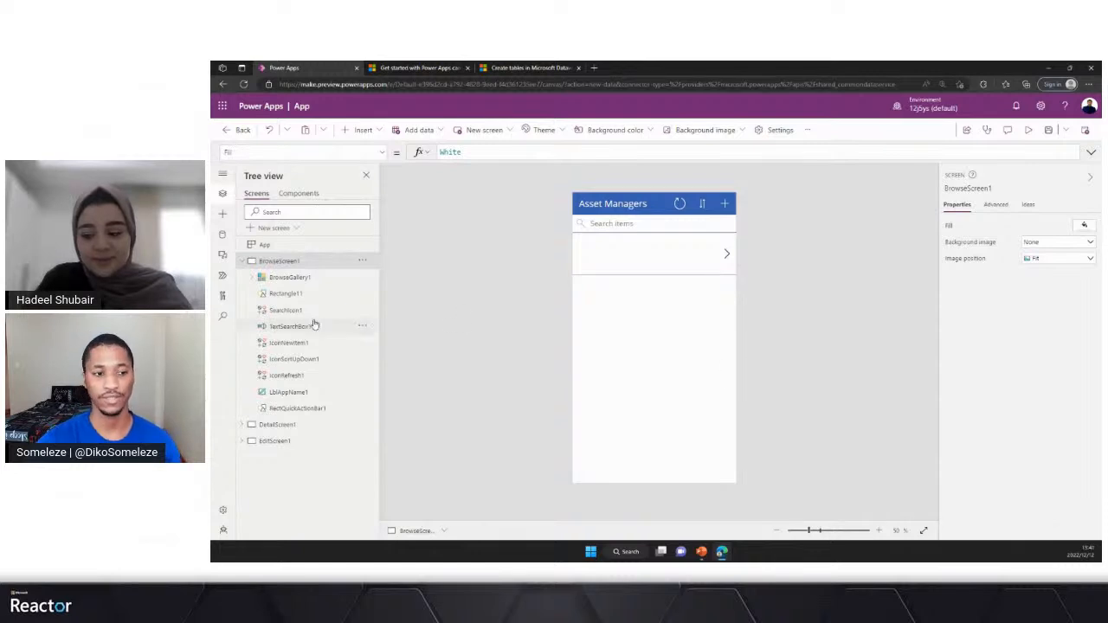
Step: Collapse BrowseScreen1, open DetailScreen1, and select its detail form with its data cards expanded
{"action": "left_click", "coordinate": [242, 262]}
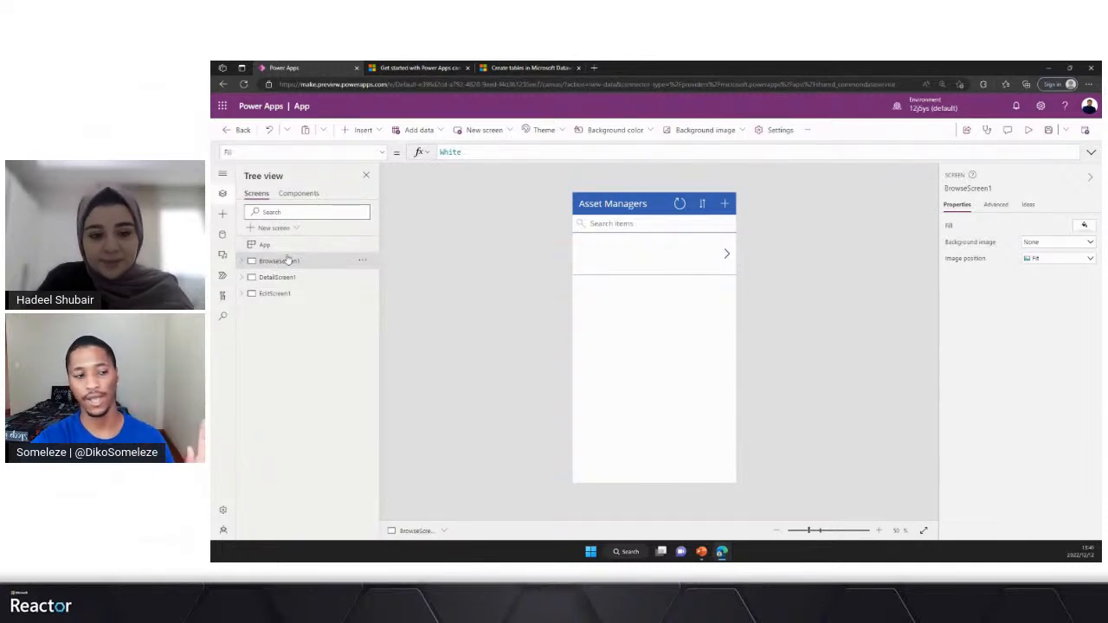
{"action": "left_click", "coordinate": [877, 531]}
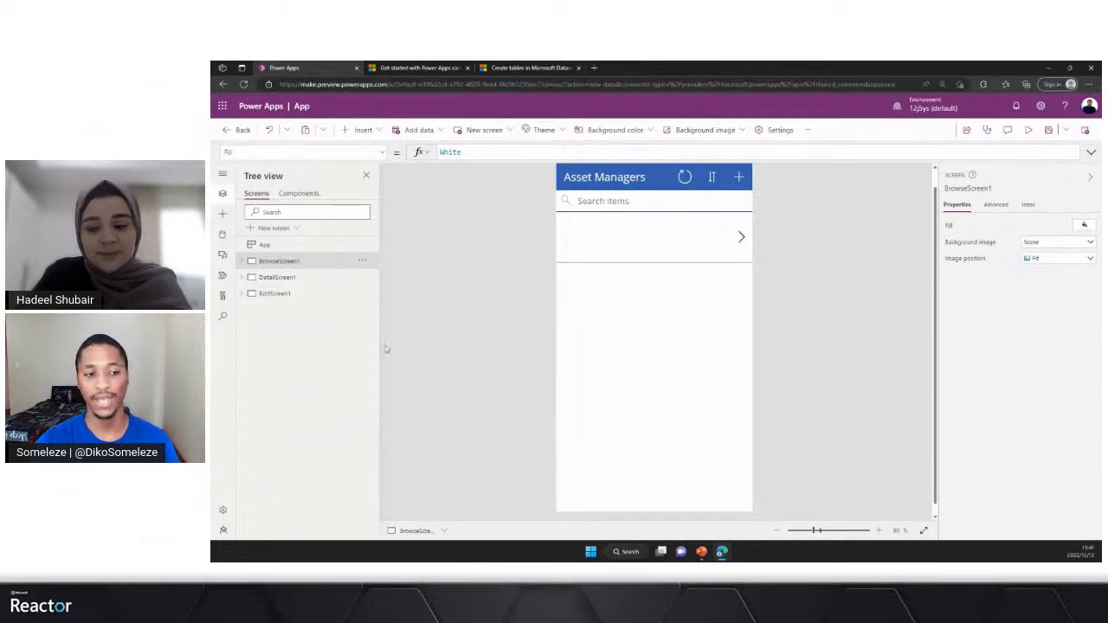
{"action": "left_click", "coordinate": [271, 278]}
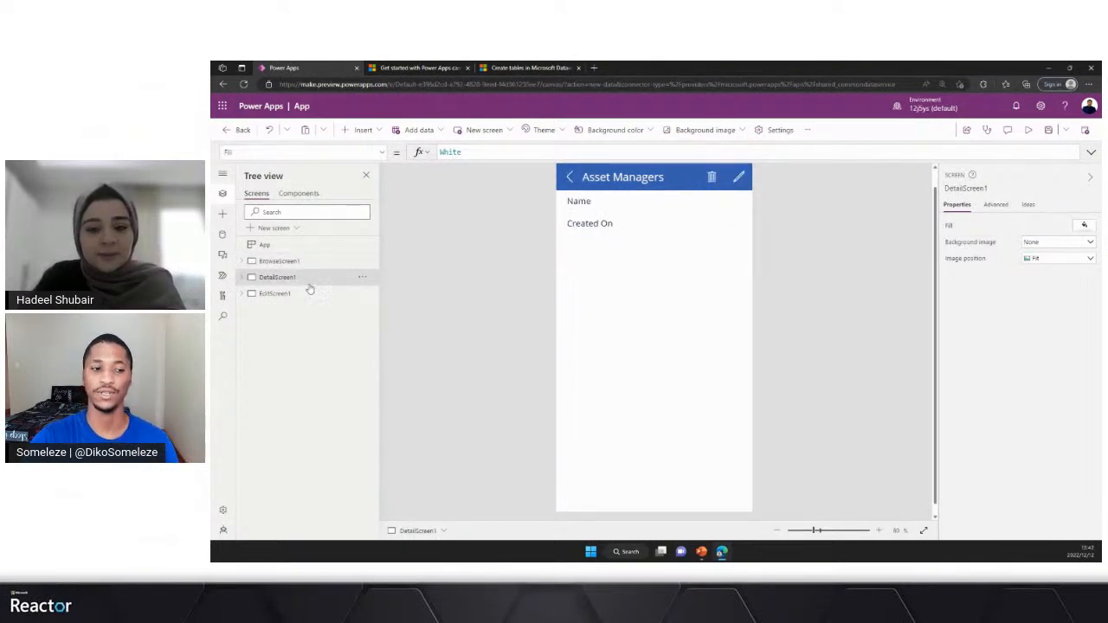
{"action": "left_click", "coordinate": [244, 278]}
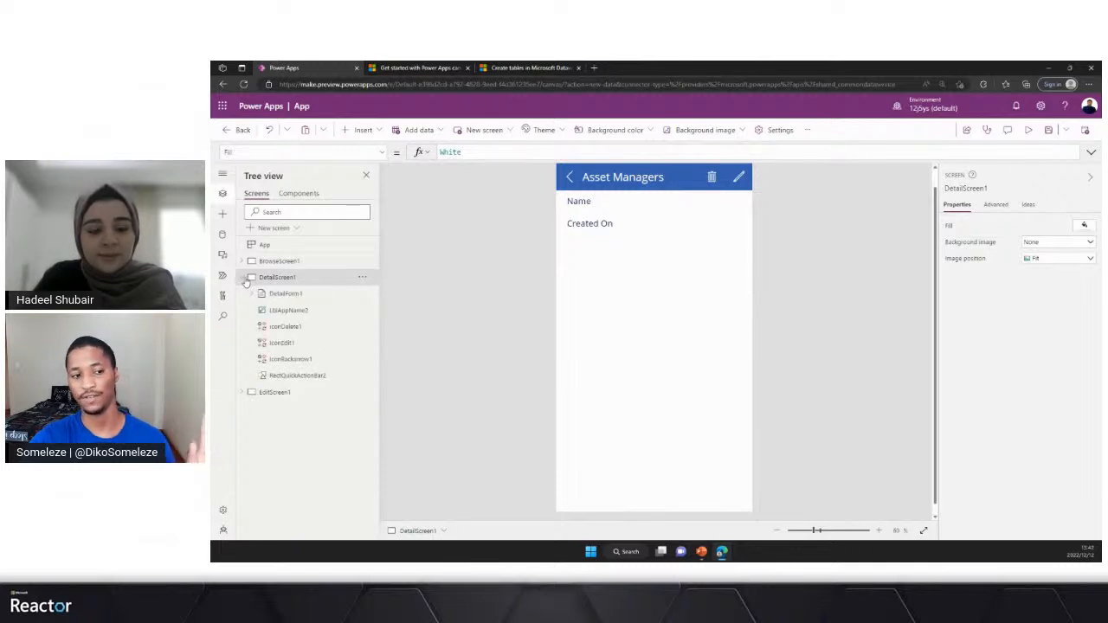
{"action": "left_click", "coordinate": [647, 310]}
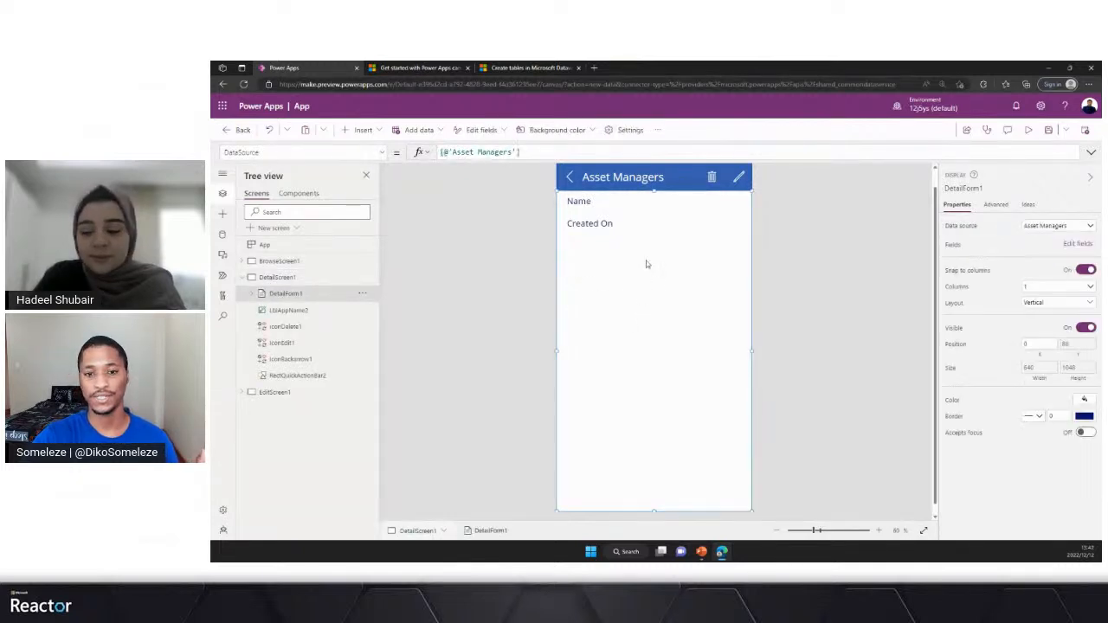
{"action": "left_click", "coordinate": [253, 294]}
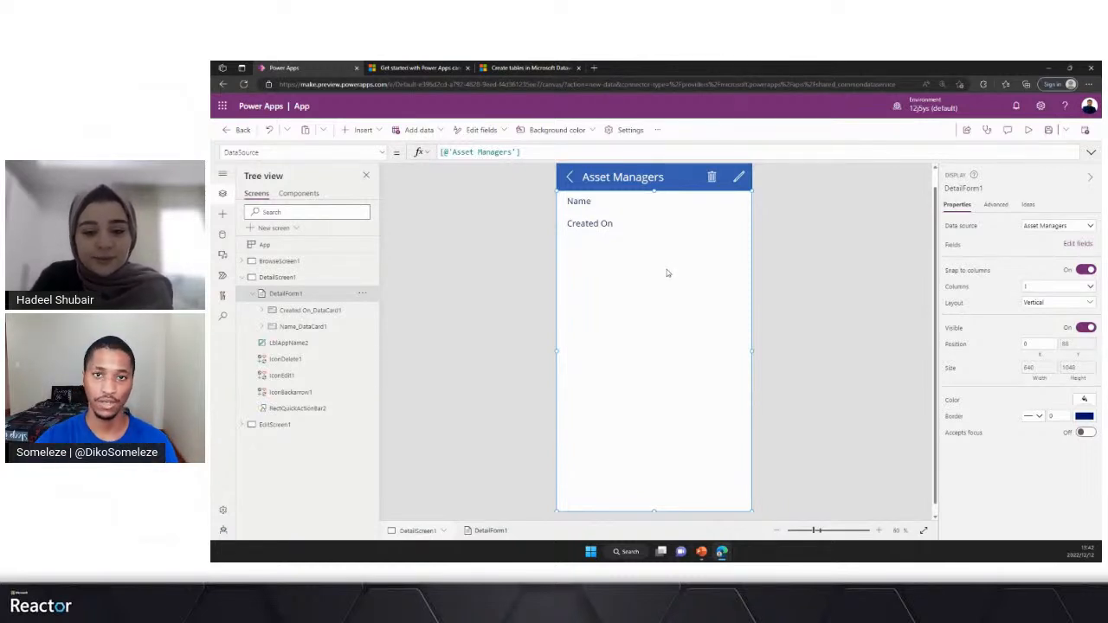
Step: Begin adding fields to DetailForm1, choosing Requestor Full name and Requestor Email
{"action": "left_click", "coordinate": [1078, 245]}
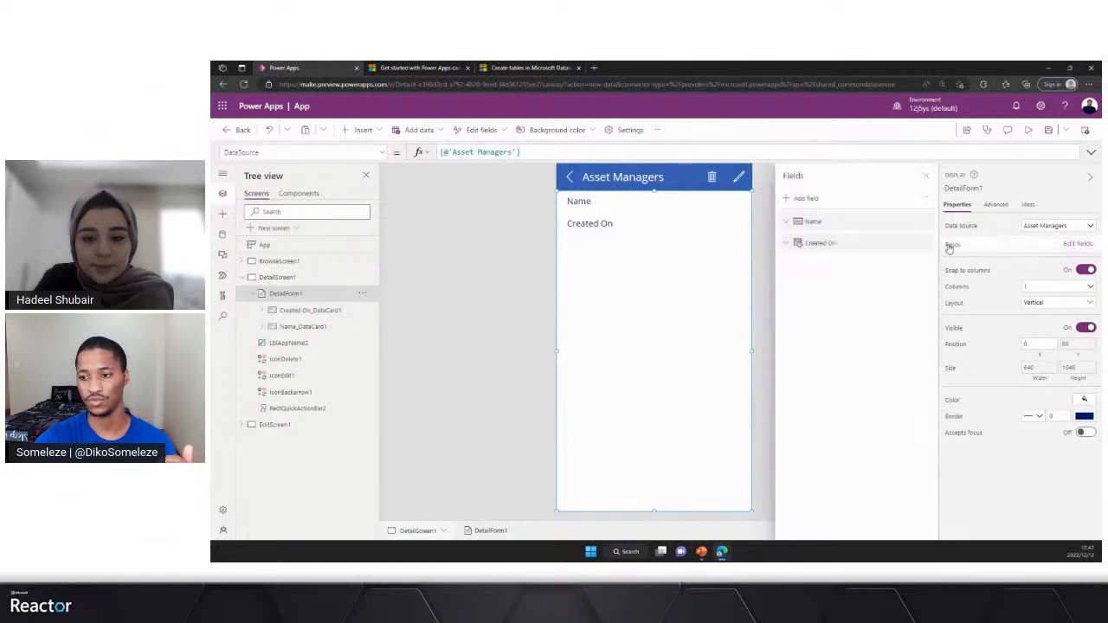
{"action": "left_click", "coordinate": [812, 198]}
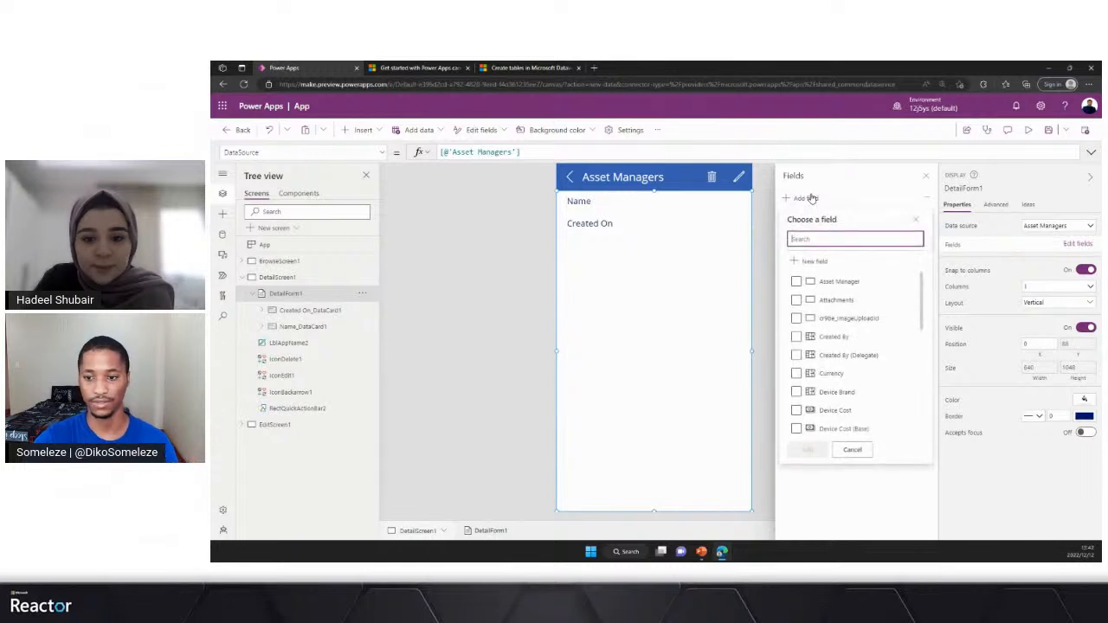
{"action": "left_click", "coordinate": [822, 238]}
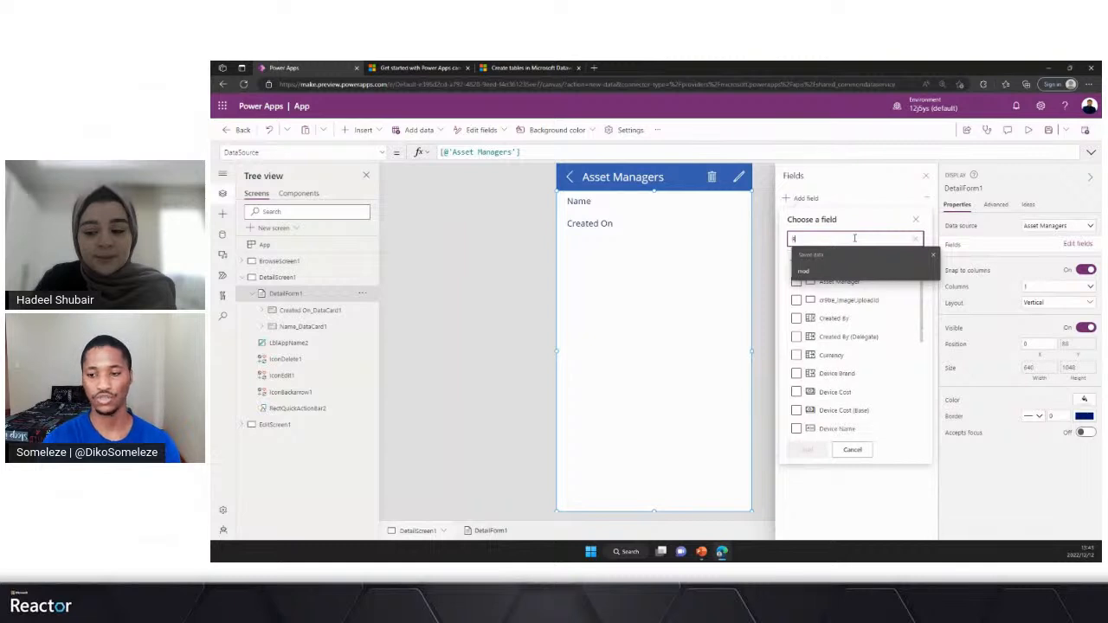
{"action": "type", "text": "Req"}
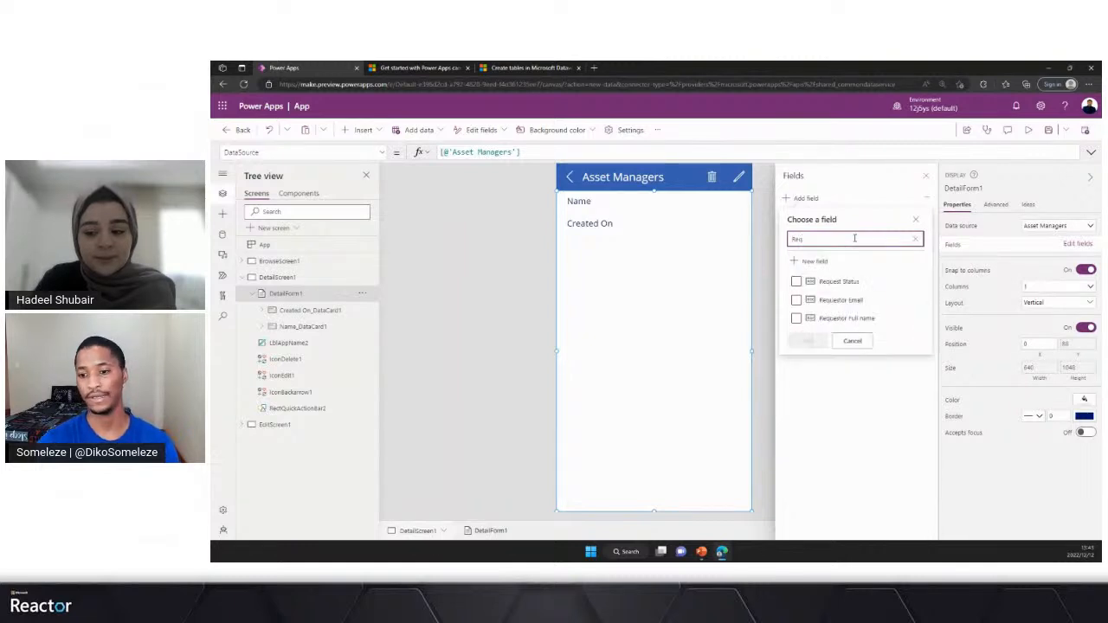
{"action": "left_click", "coordinate": [796, 318]}
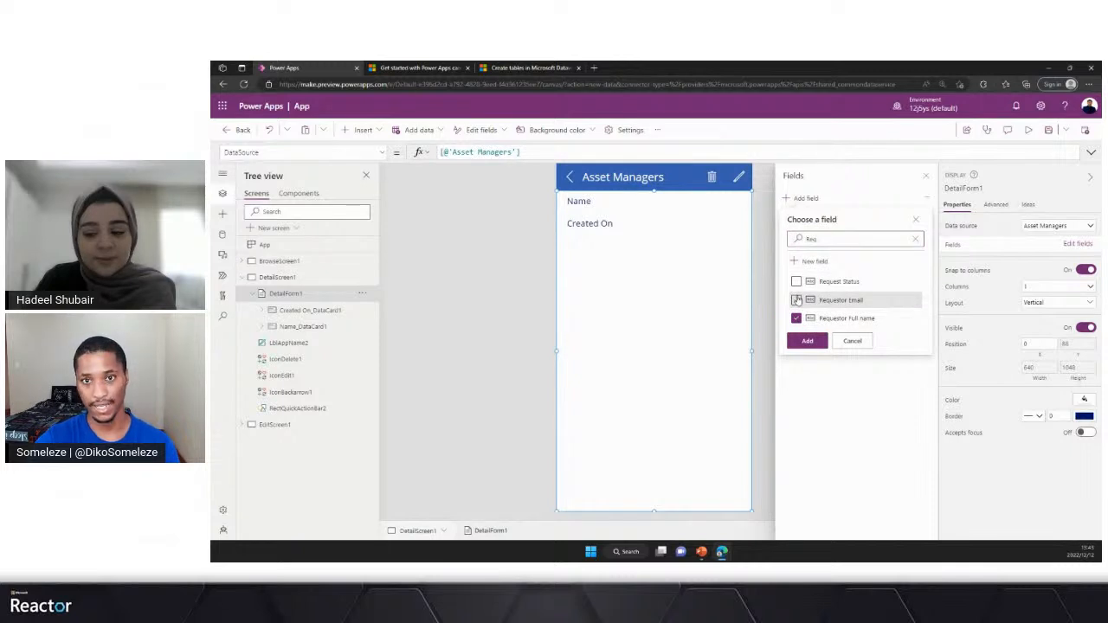
{"action": "left_click", "coordinate": [796, 299]}
Step: Filter the available fields by "Devi" and choose Device Name, Device Brand and Device Cost as well
{"action": "double_click", "coordinate": [811, 239]}
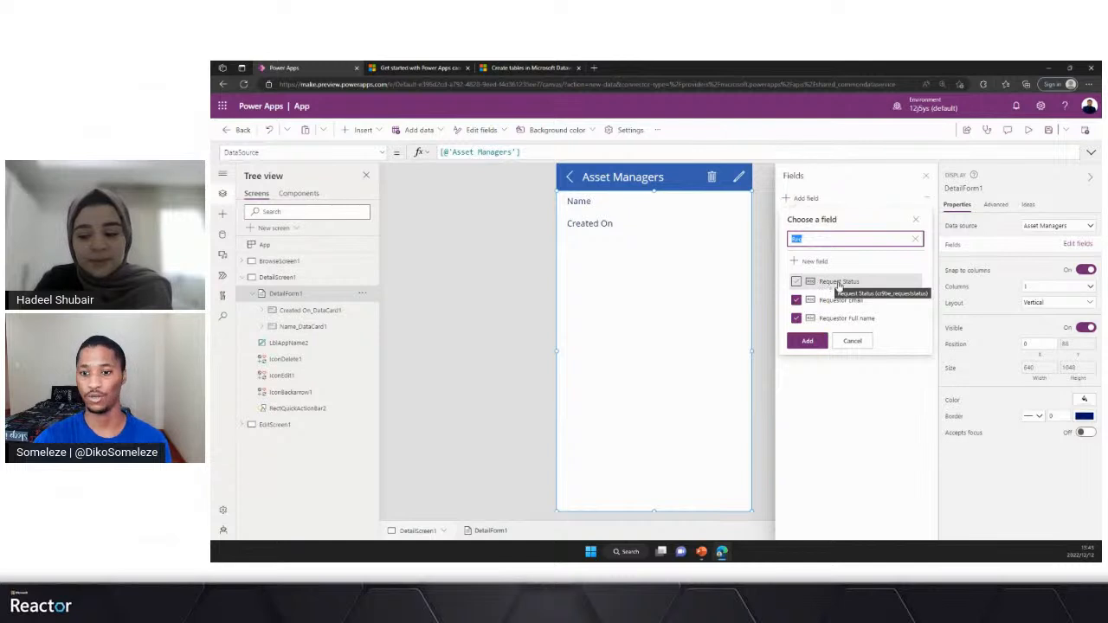
{"action": "type", "text": "Dev"}
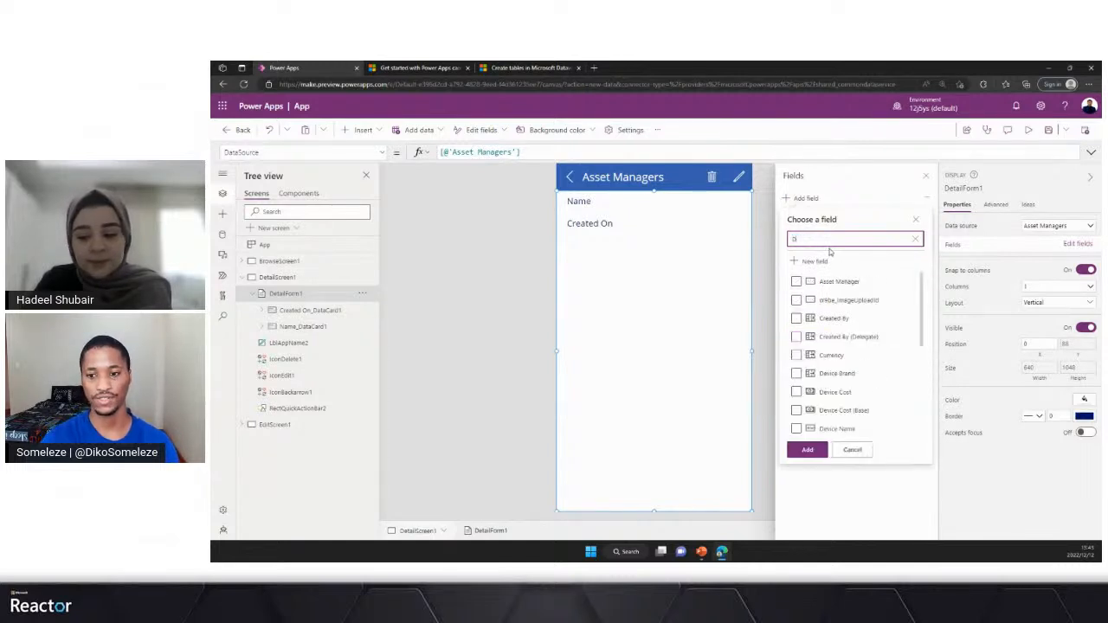
{"action": "type", "text": "ie"}
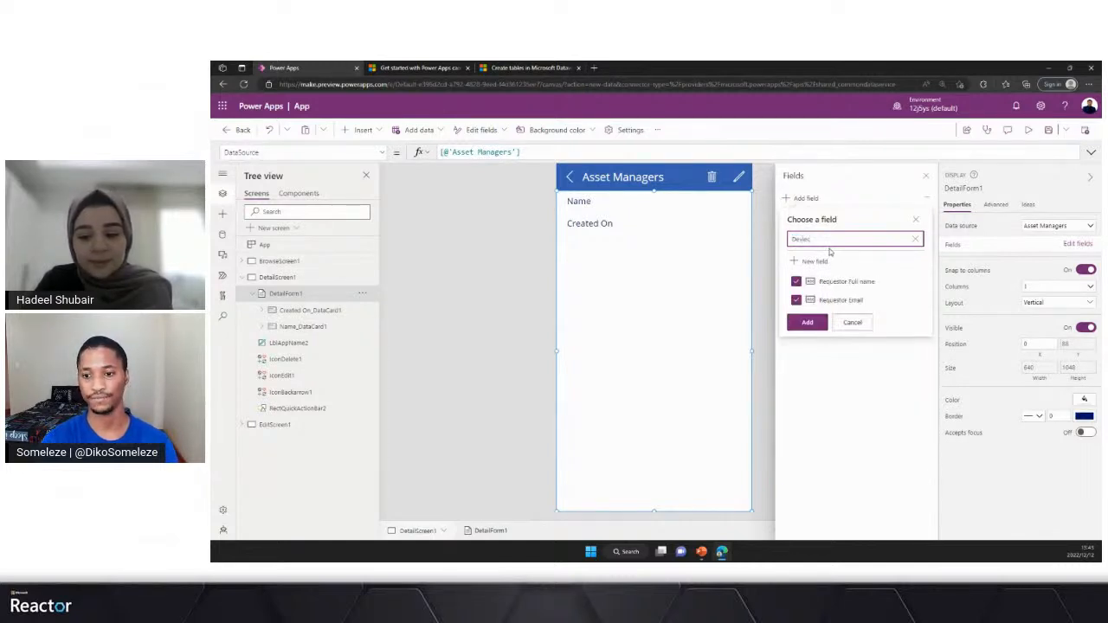
{"action": "key", "text": "BackSpace"}
{"action": "key", "text": "BackSpace"}
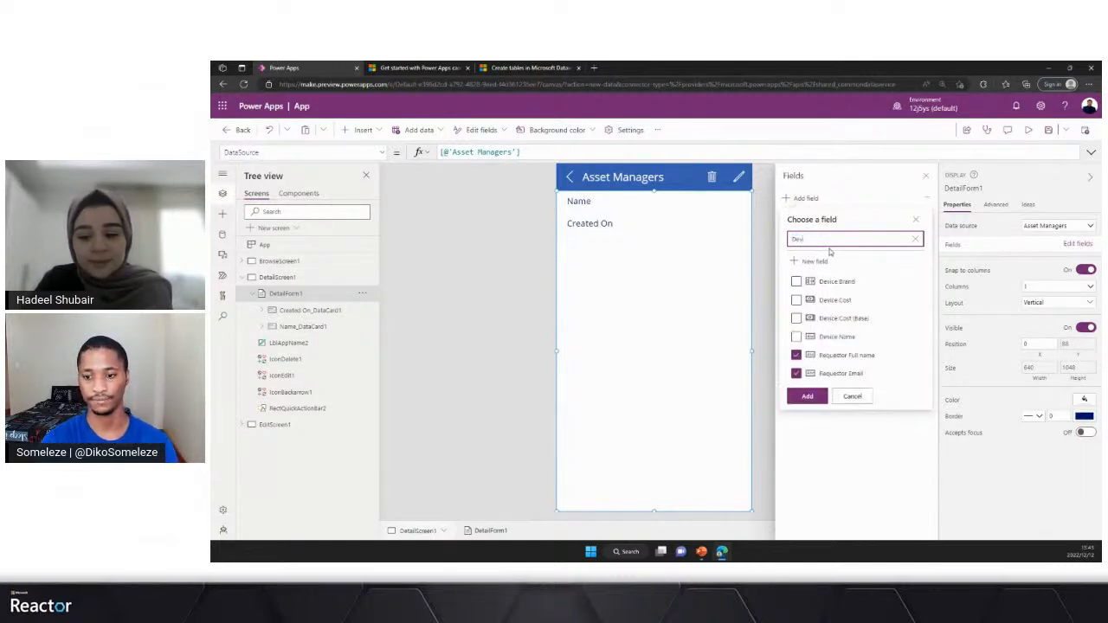
{"action": "left_click", "coordinate": [797, 336]}
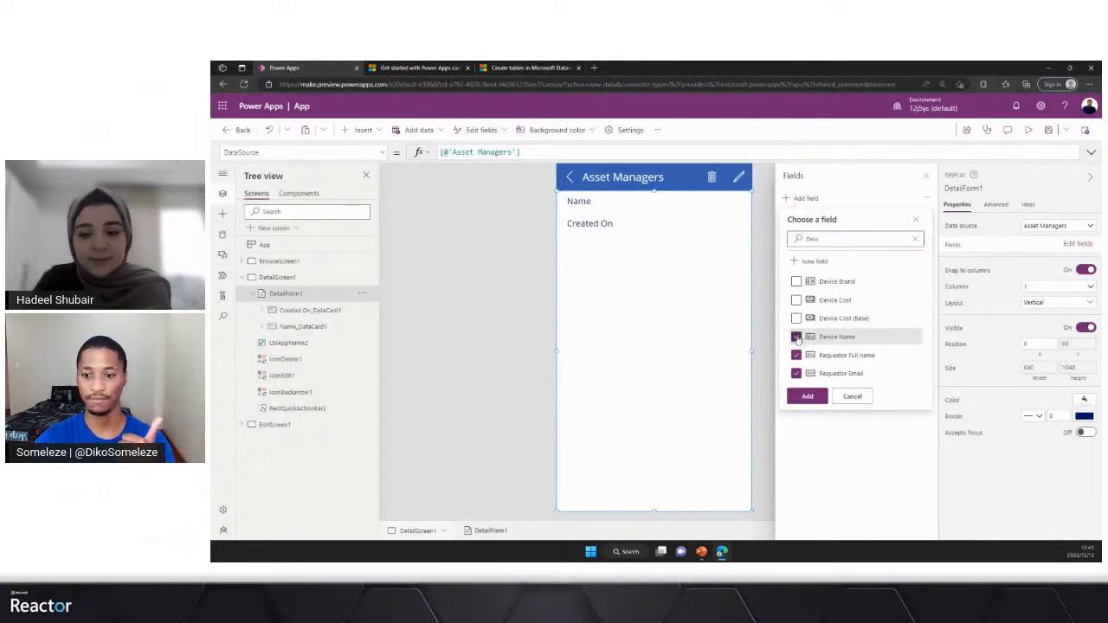
{"action": "left_click", "coordinate": [796, 282]}
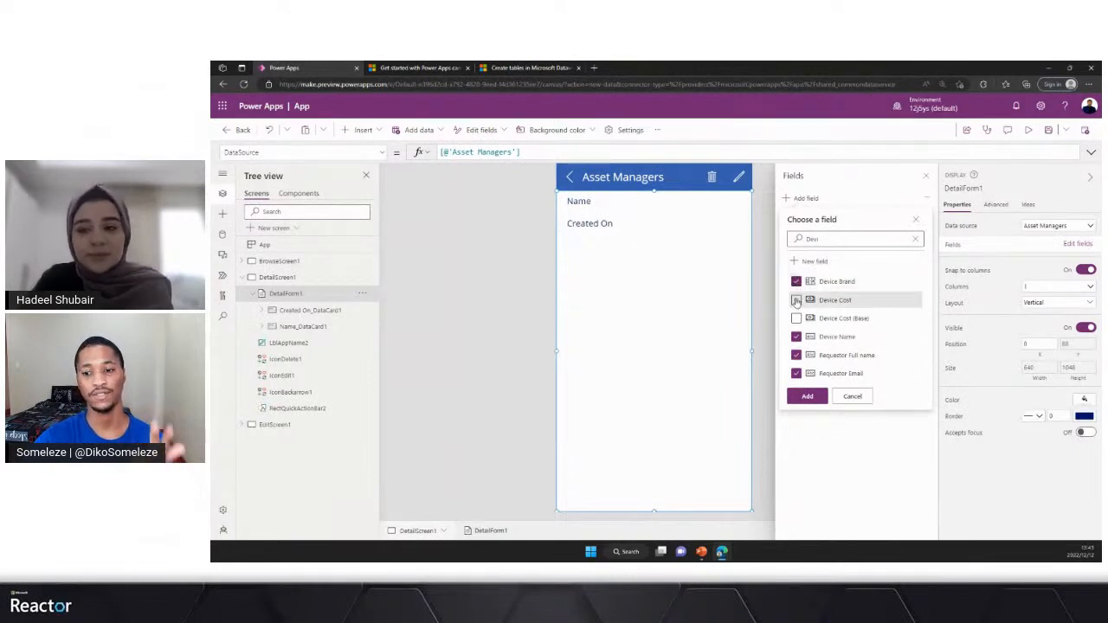
{"action": "left_click", "coordinate": [797, 300]}
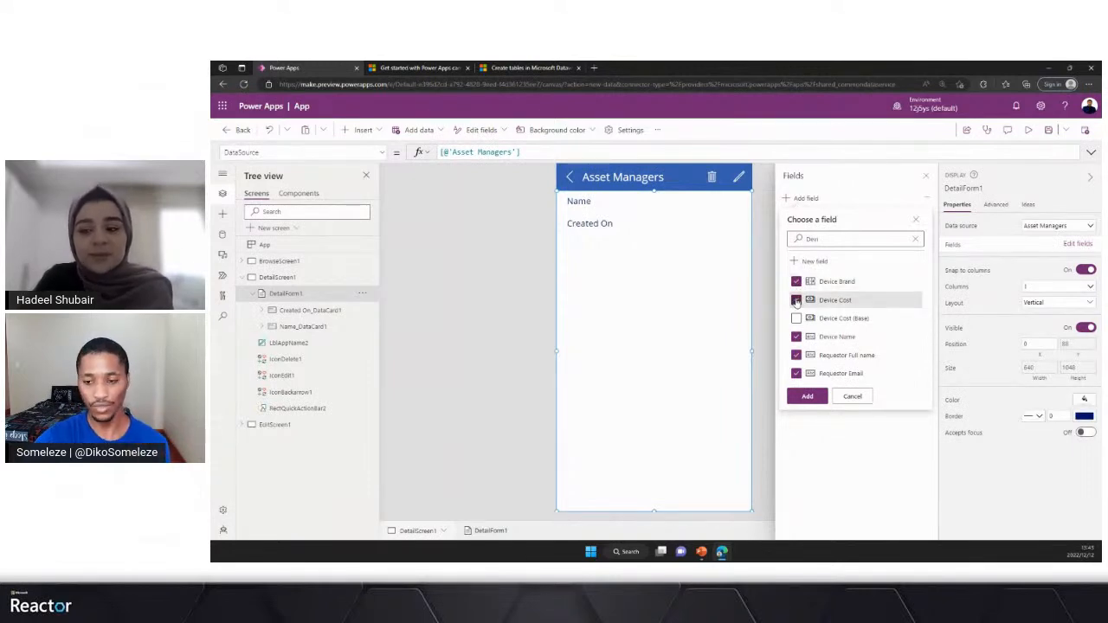
Step: Choose the Request Status field too and add all the chosen fields to the detail form
{"action": "left_click_drag", "start_coordinate": [819, 239], "coordinate": [788, 240]}
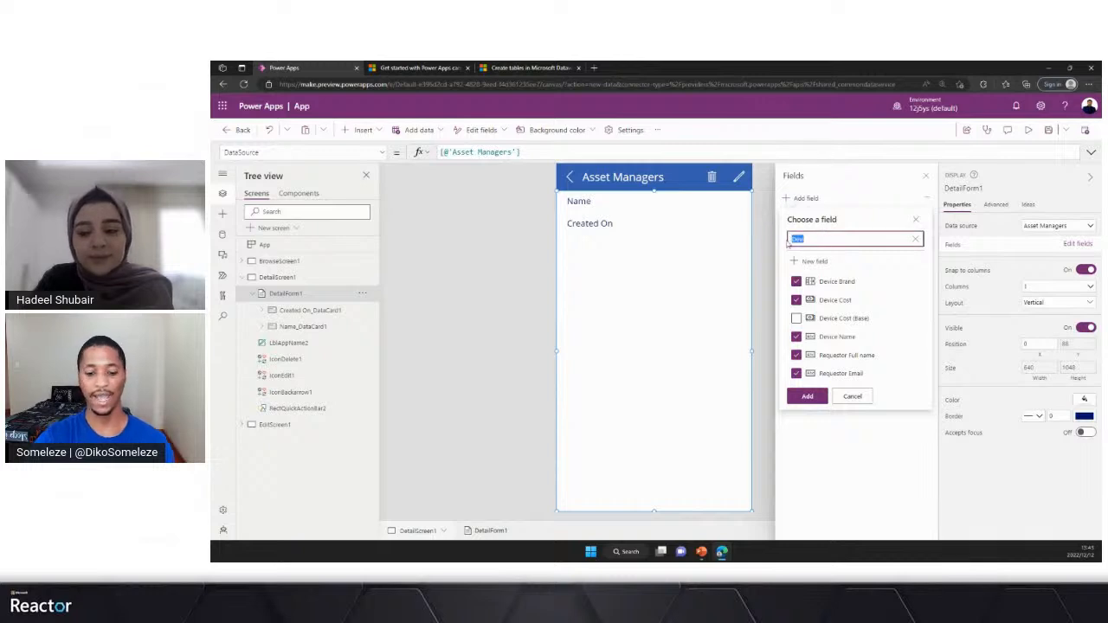
{"action": "type", "text": "req"}
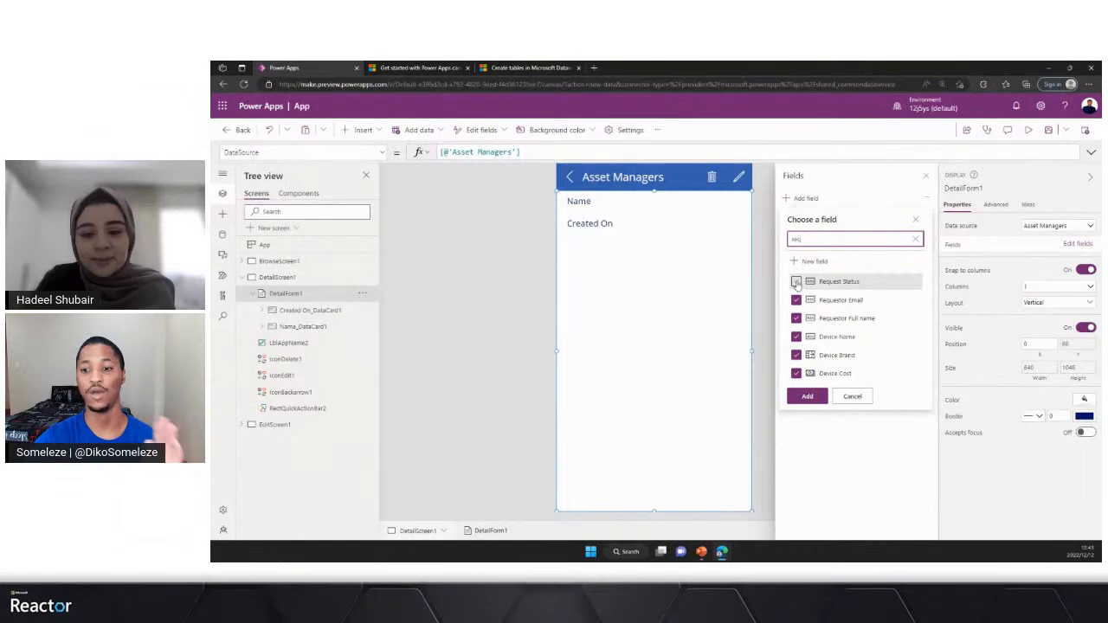
{"action": "left_click", "coordinate": [795, 282]}
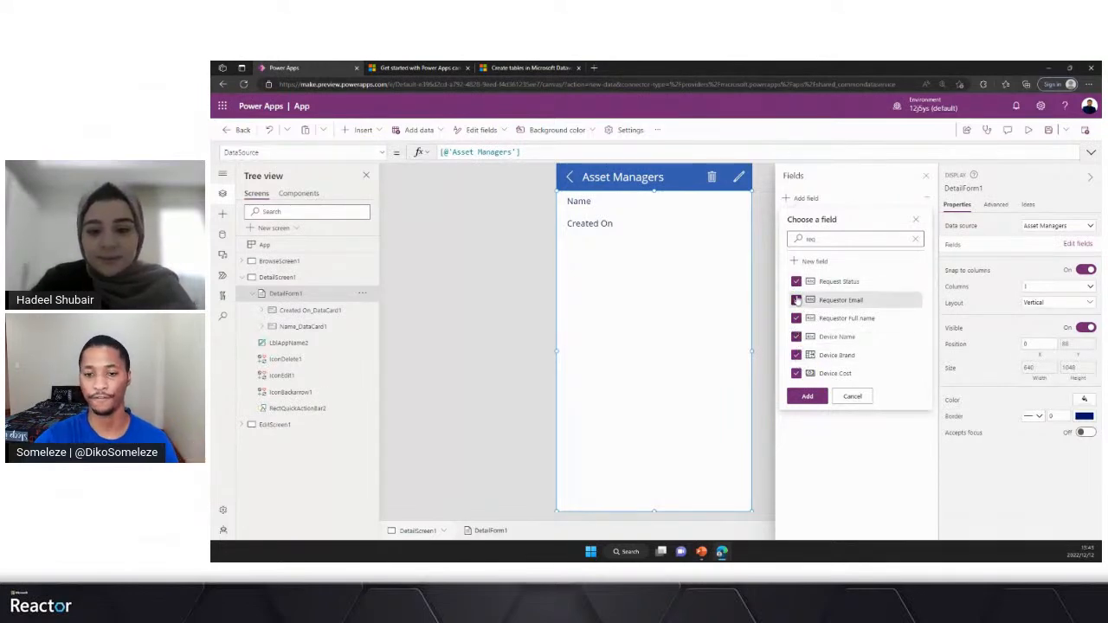
{"action": "left_click", "coordinate": [806, 397]}
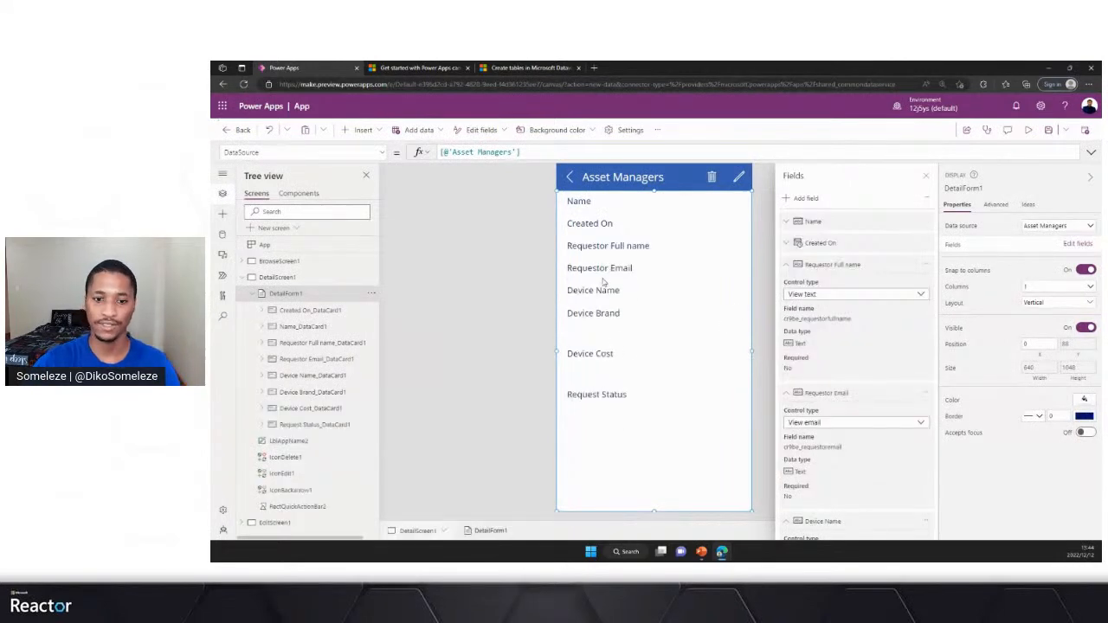
Step: Remove the Name and Created On fields from the detail form
{"action": "left_click", "coordinate": [585, 206]}
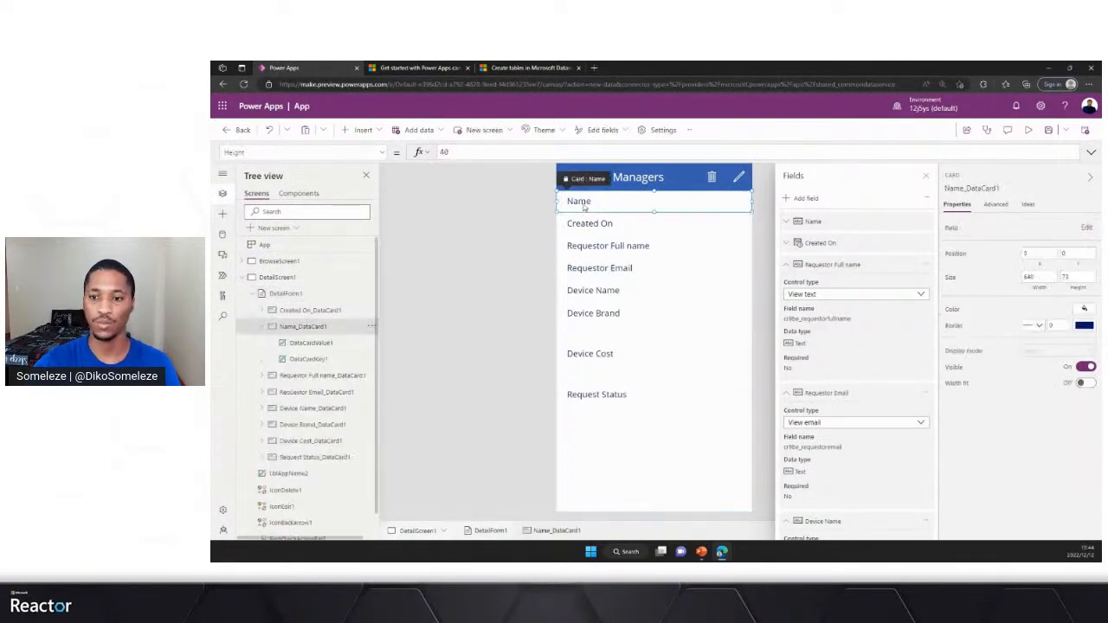
{"action": "left_click", "coordinate": [656, 448]}
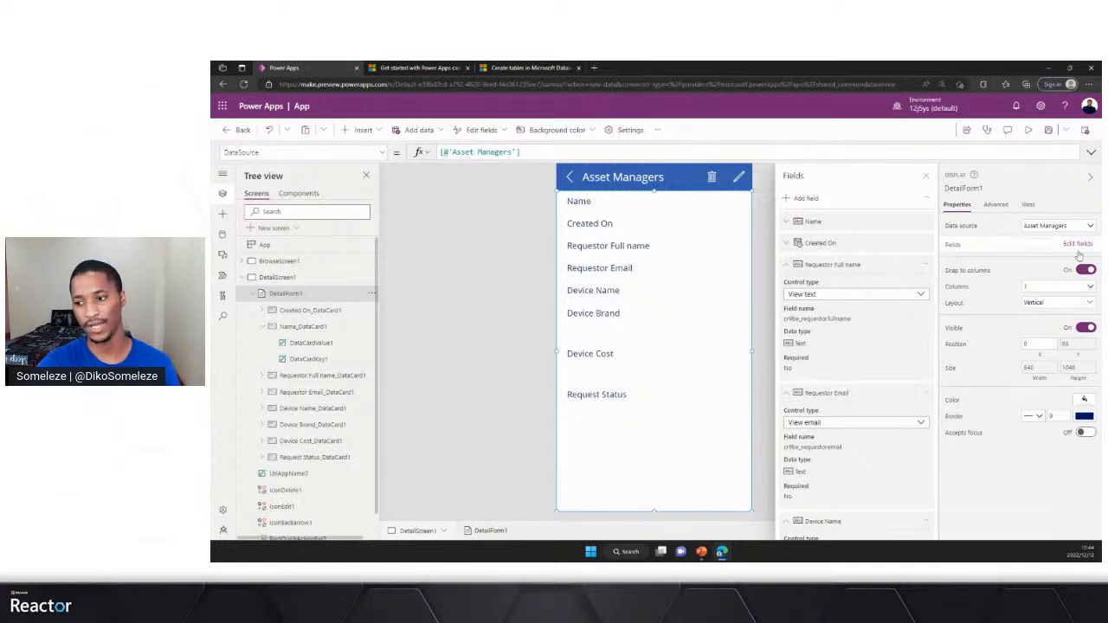
{"action": "left_click", "coordinate": [928, 224]}
{"action": "left_click", "coordinate": [948, 274]}
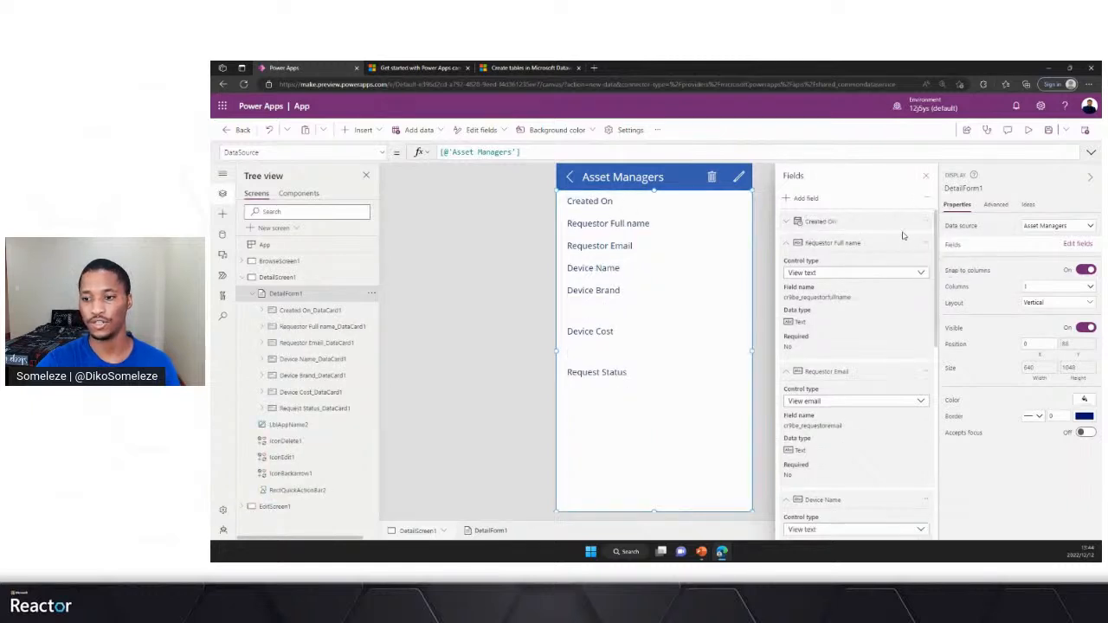
{"action": "left_click", "coordinate": [929, 225]}
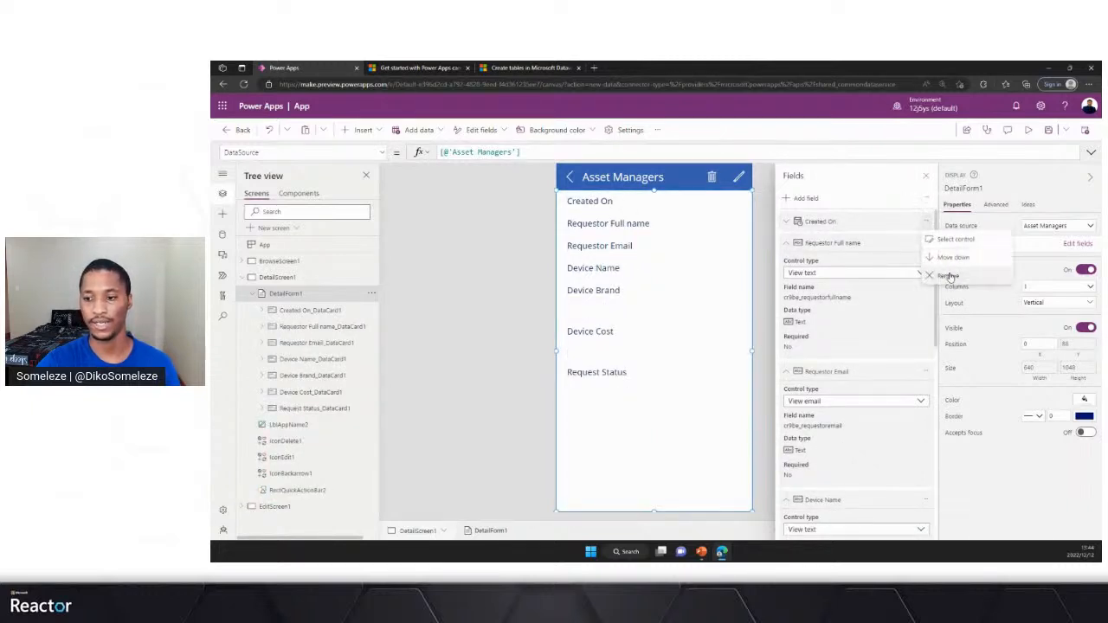
{"action": "left_click", "coordinate": [949, 275]}
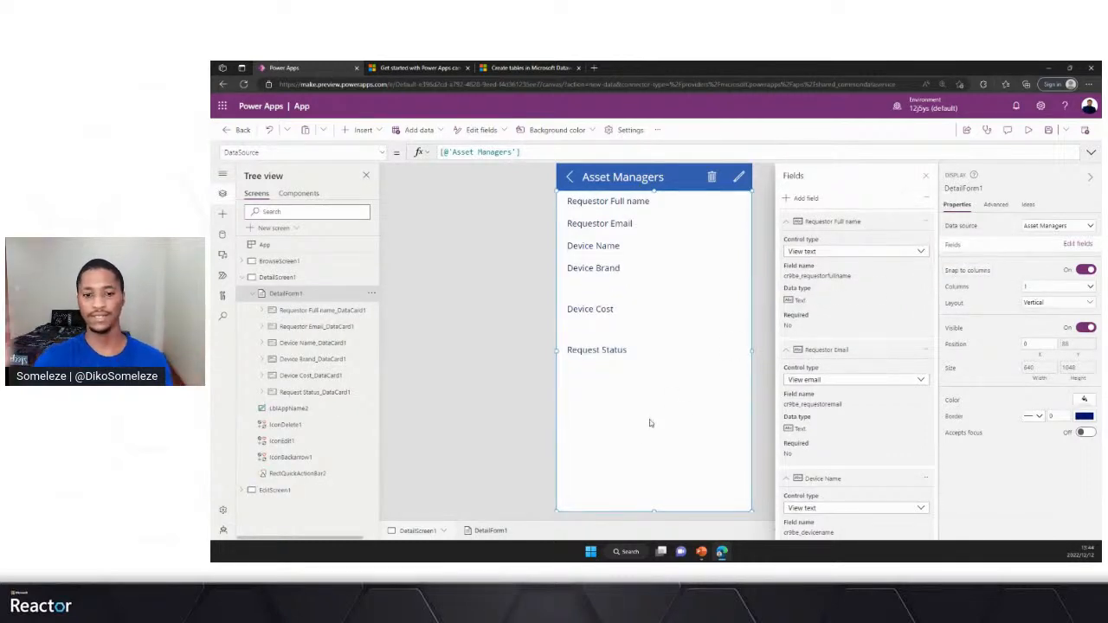
Step: Finish with the detail form and open the fields of EditForm1 on EditScreen1 for editing
{"action": "left_click", "coordinate": [926, 176]}
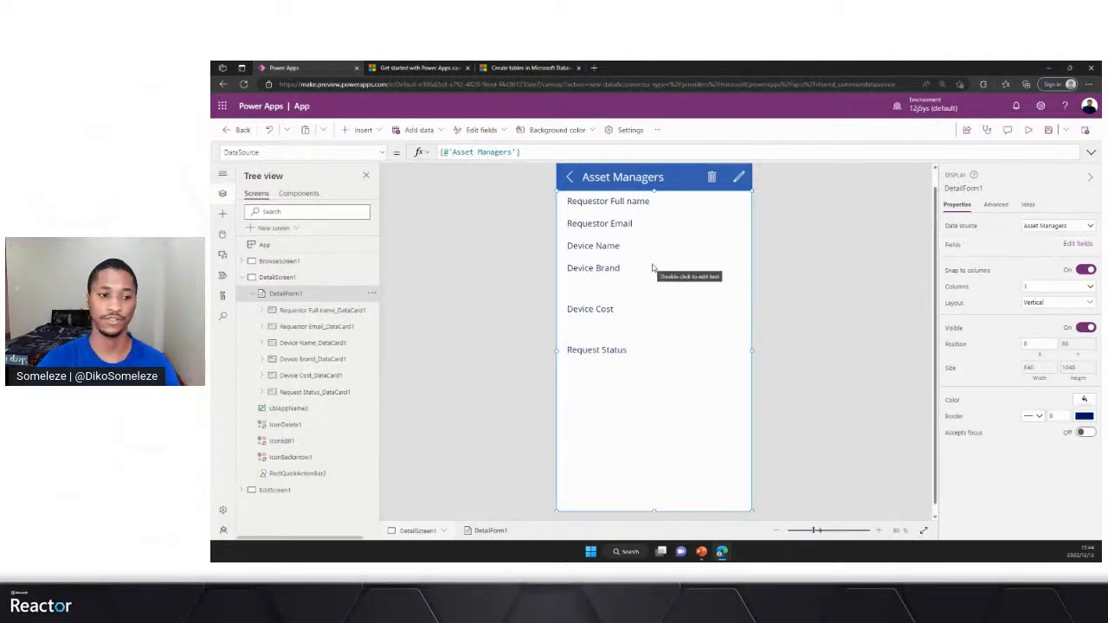
{"action": "left_click", "coordinate": [243, 278]}
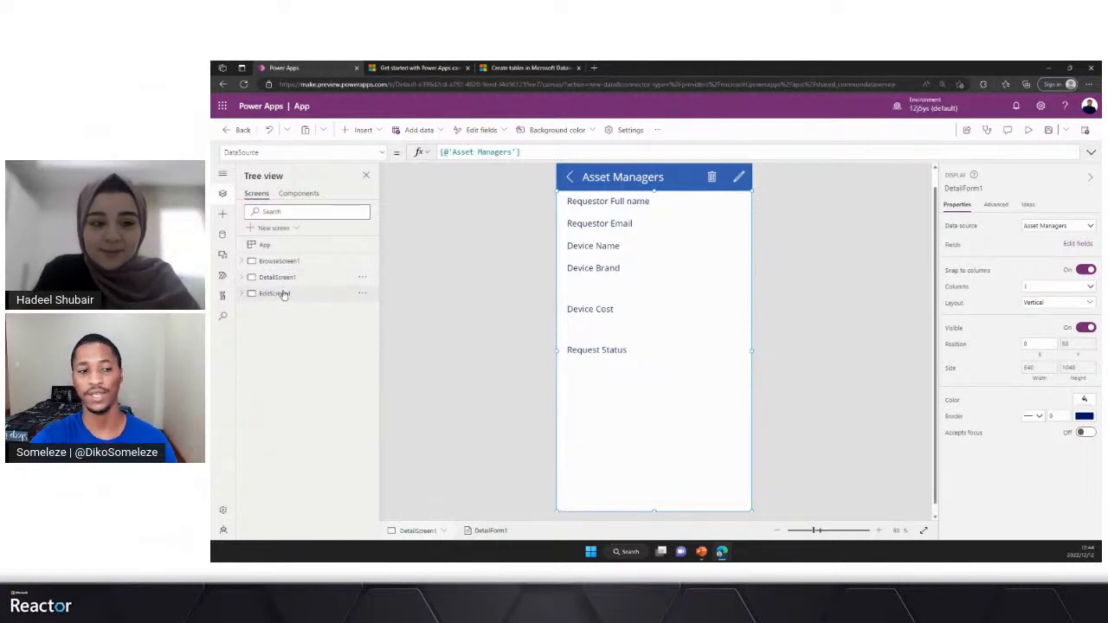
{"action": "left_click", "coordinate": [281, 294]}
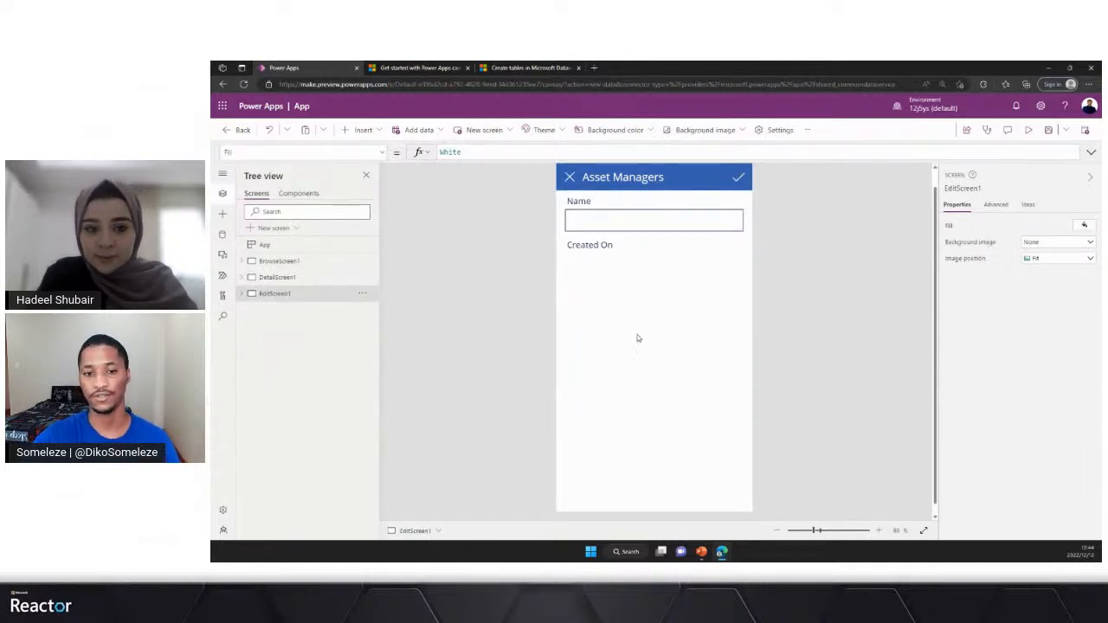
{"action": "left_click", "coordinate": [242, 294]}
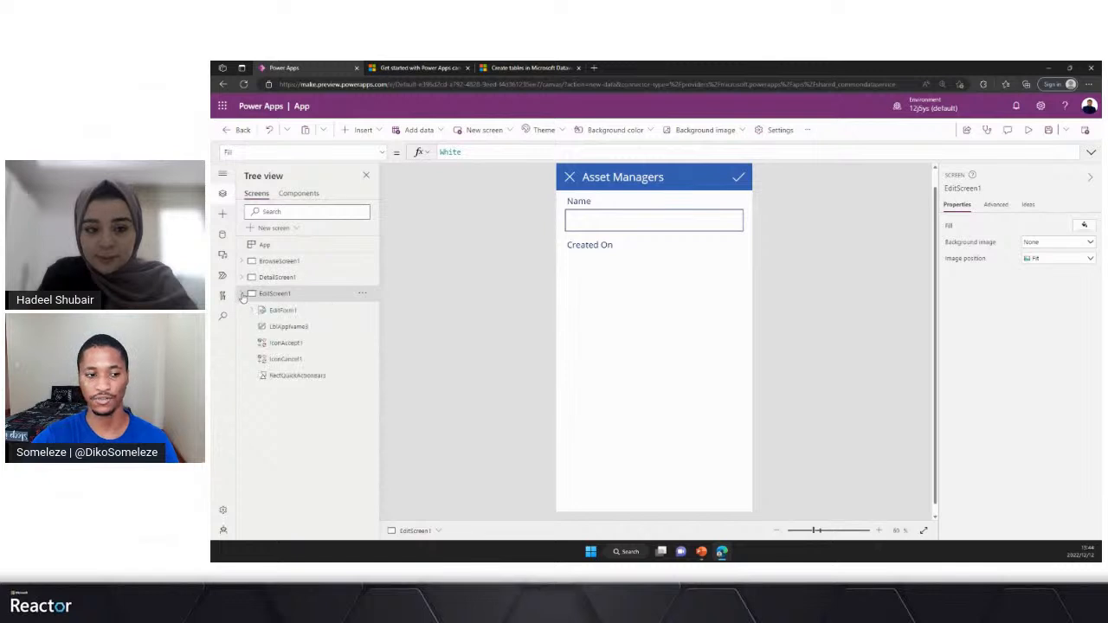
{"action": "left_click", "coordinate": [288, 312]}
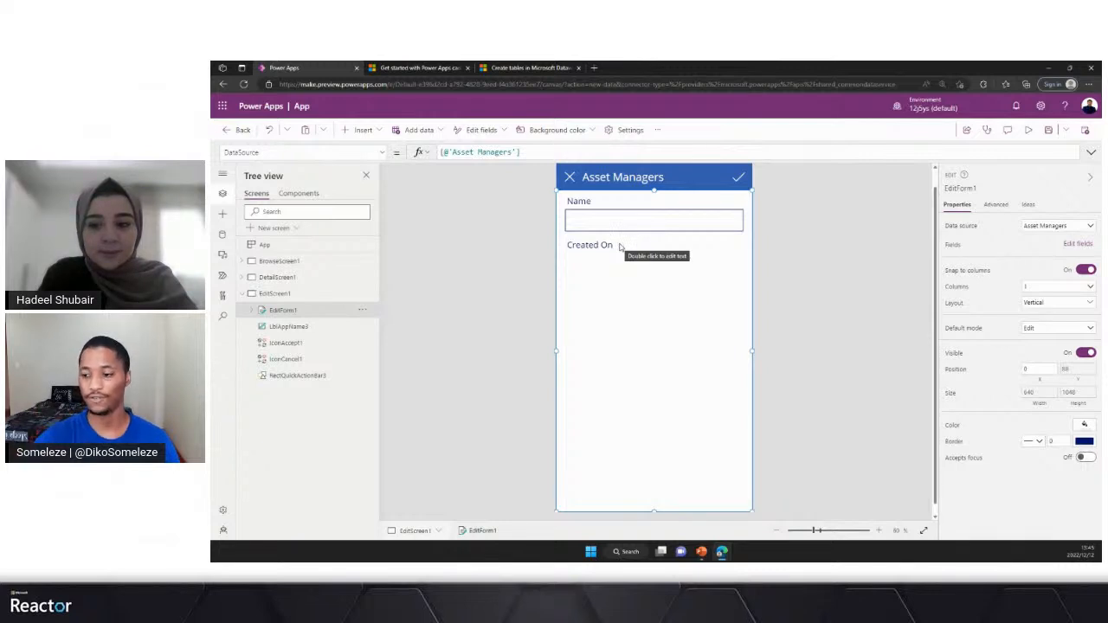
{"action": "left_click", "coordinate": [1075, 245]}
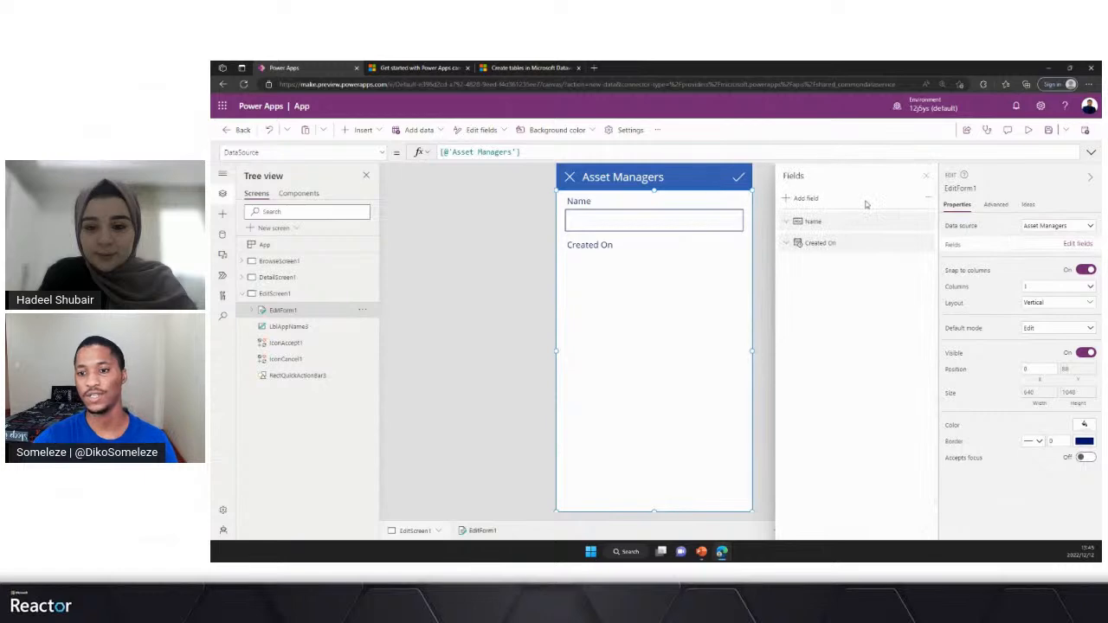
Step: Begin adding fields to EditForm1, filtering the available ones by "Req" and choosing Requestor Full name and Requestor Email
{"action": "left_click", "coordinate": [803, 200]}
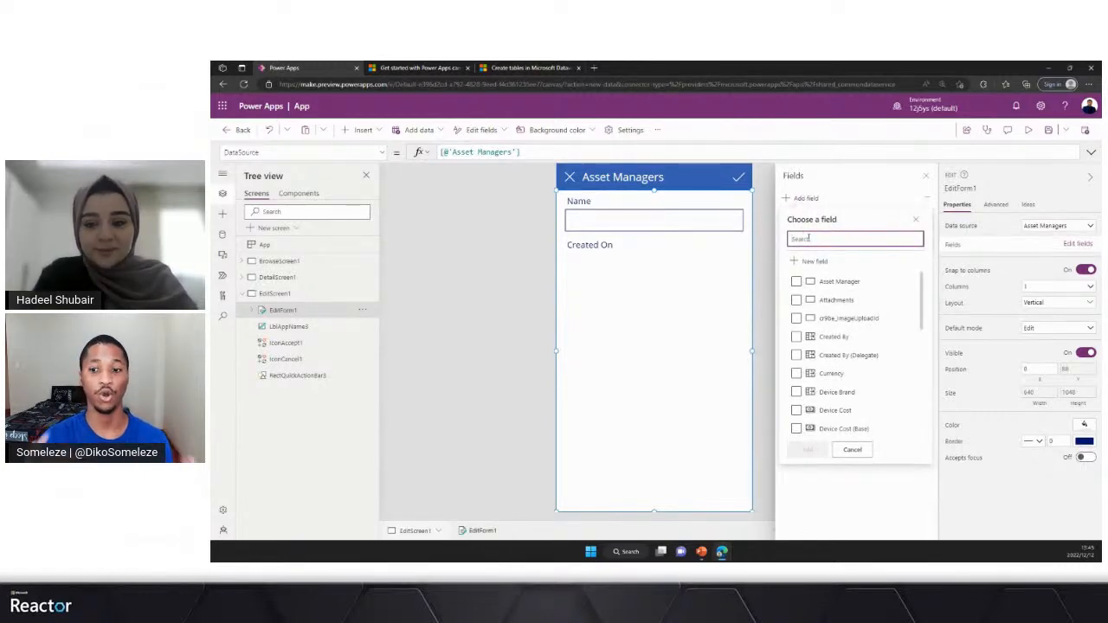
{"action": "type", "text": "Req"}
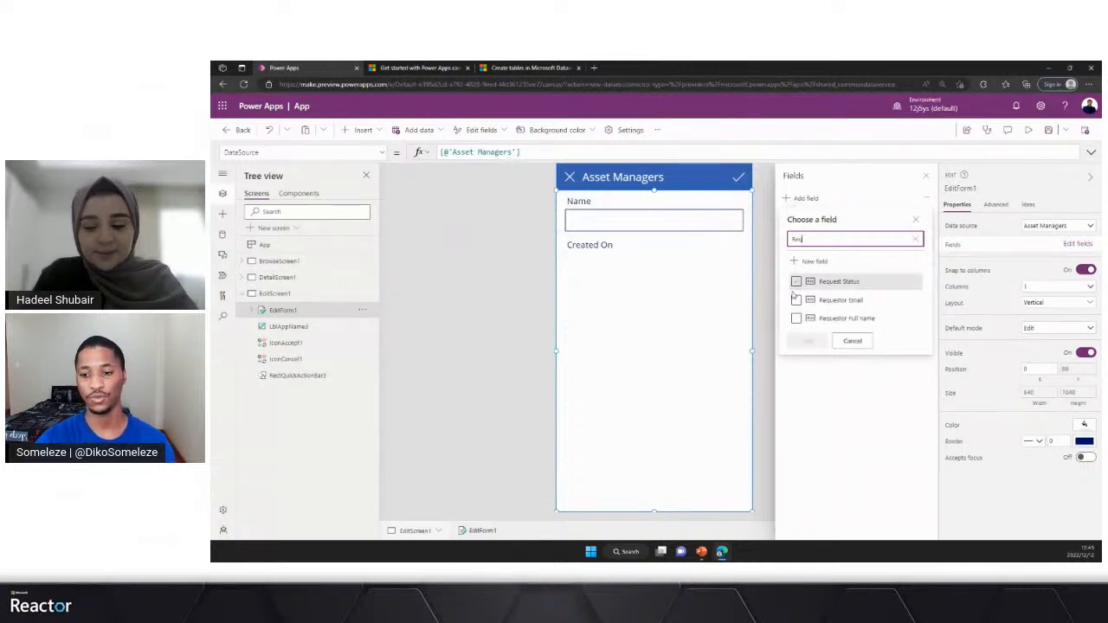
{"action": "left_click", "coordinate": [796, 318]}
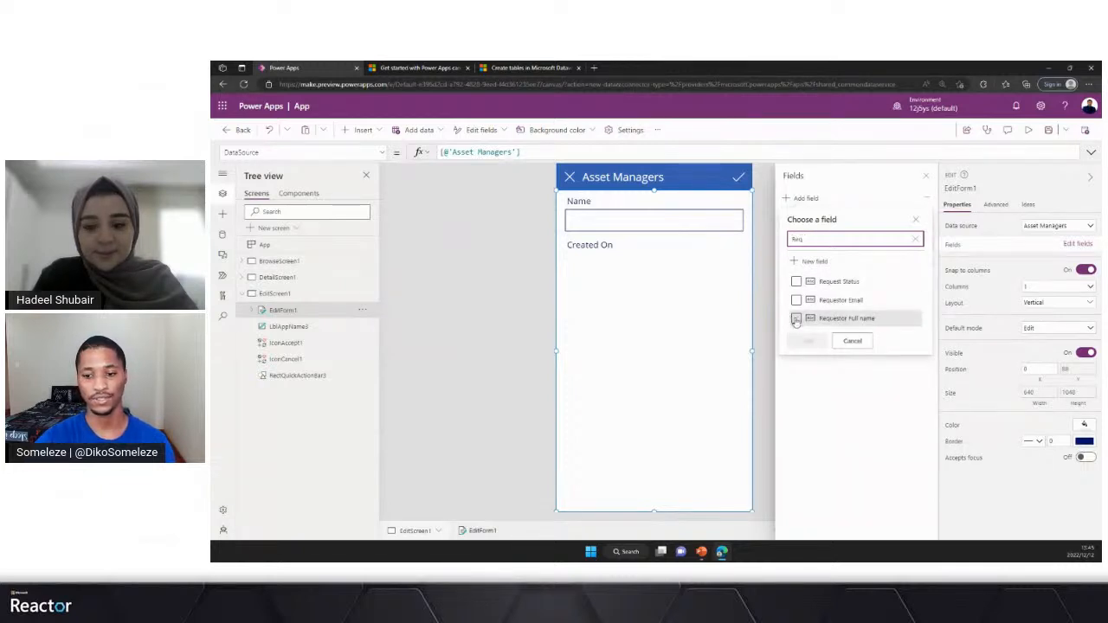
{"action": "left_click", "coordinate": [796, 300]}
Step: Filter the available fields by "Device", choose Device Name, Device Brand and Device Cost, and add all chosen fields to the edit form
{"action": "double_click", "coordinate": [792, 240]}
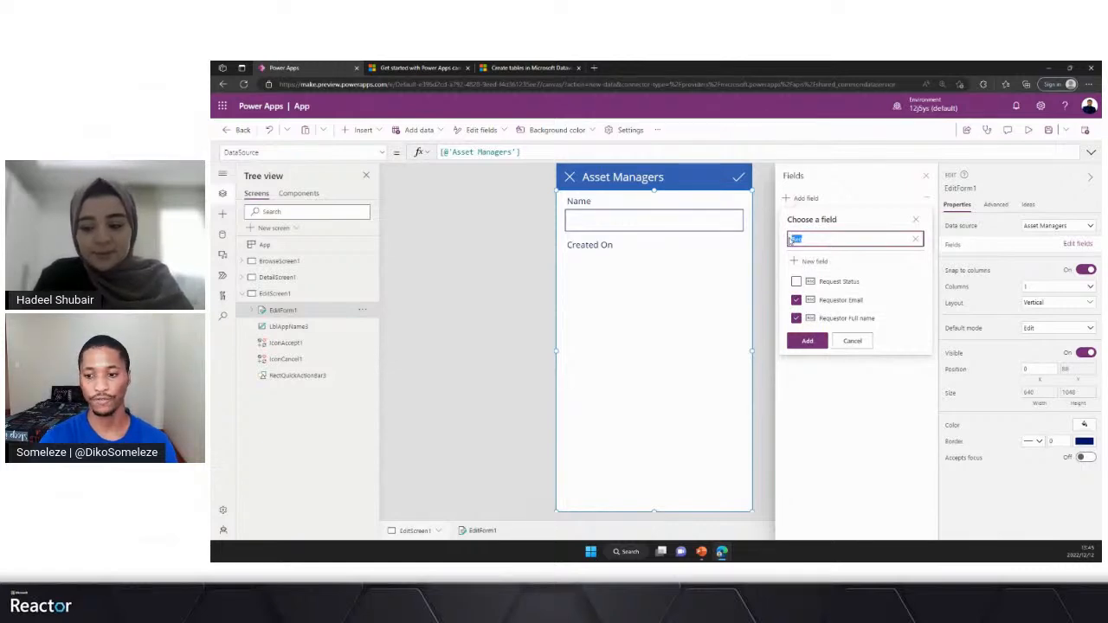
{"action": "type", "text": "Device"}
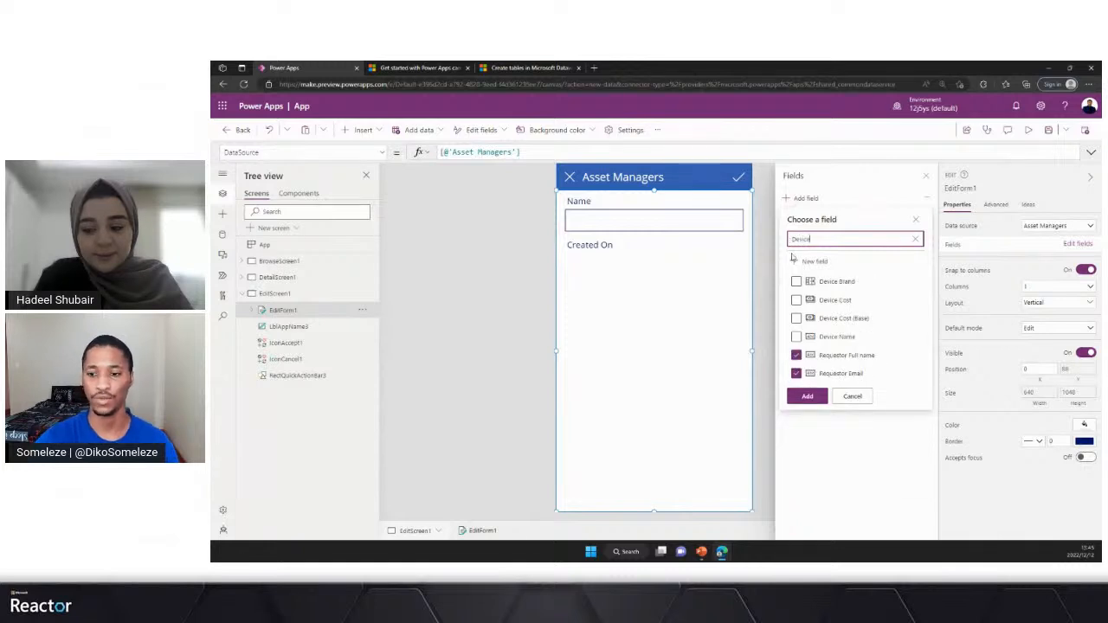
{"action": "left_click", "coordinate": [795, 337]}
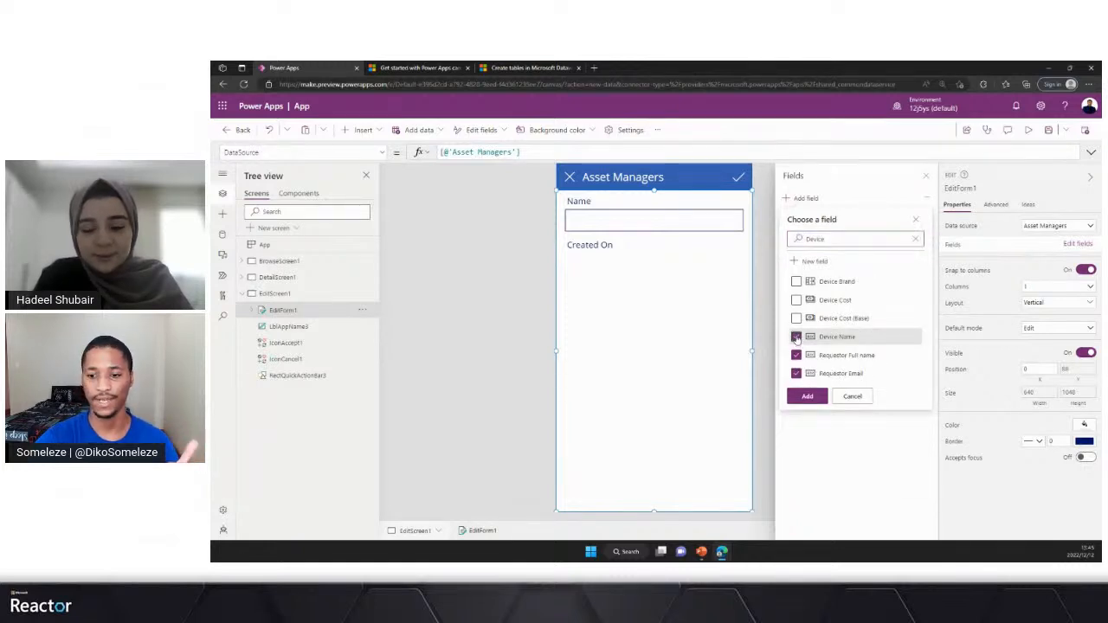
{"action": "left_click", "coordinate": [796, 281]}
{"action": "left_click", "coordinate": [796, 300]}
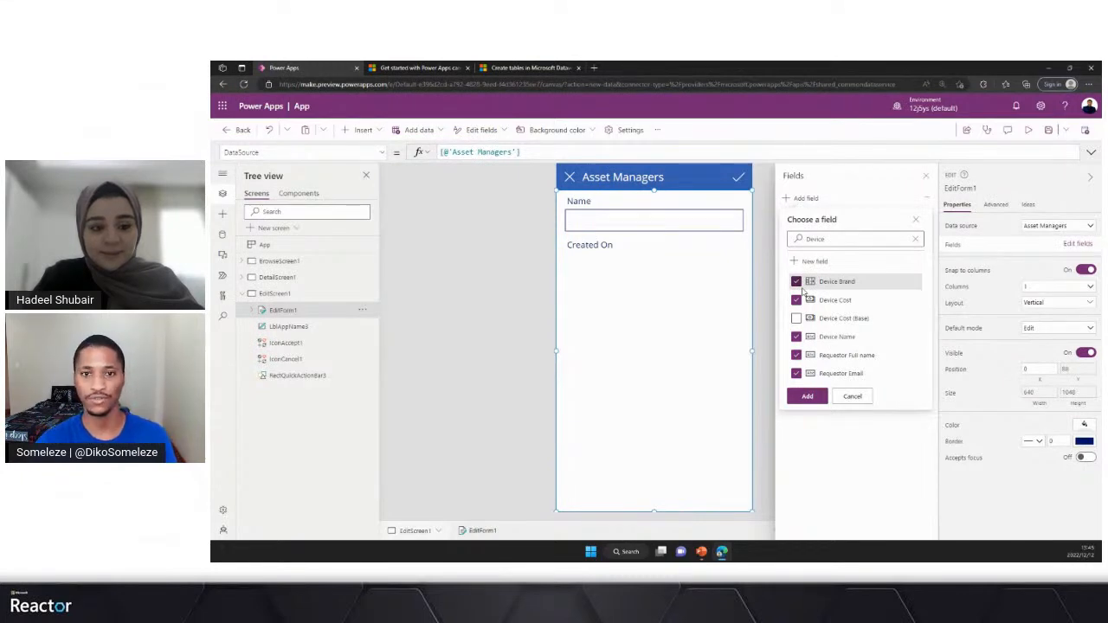
{"action": "left_click", "coordinate": [808, 396]}
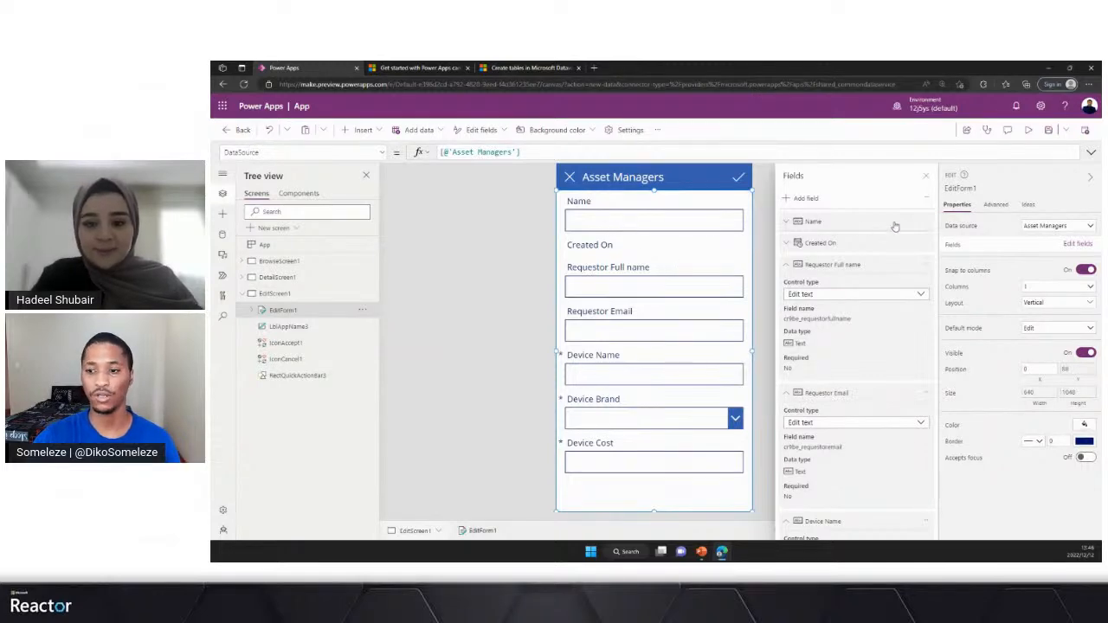
Step: Remove the Name and Created On fields from the edit form
{"action": "left_click", "coordinate": [928, 222]}
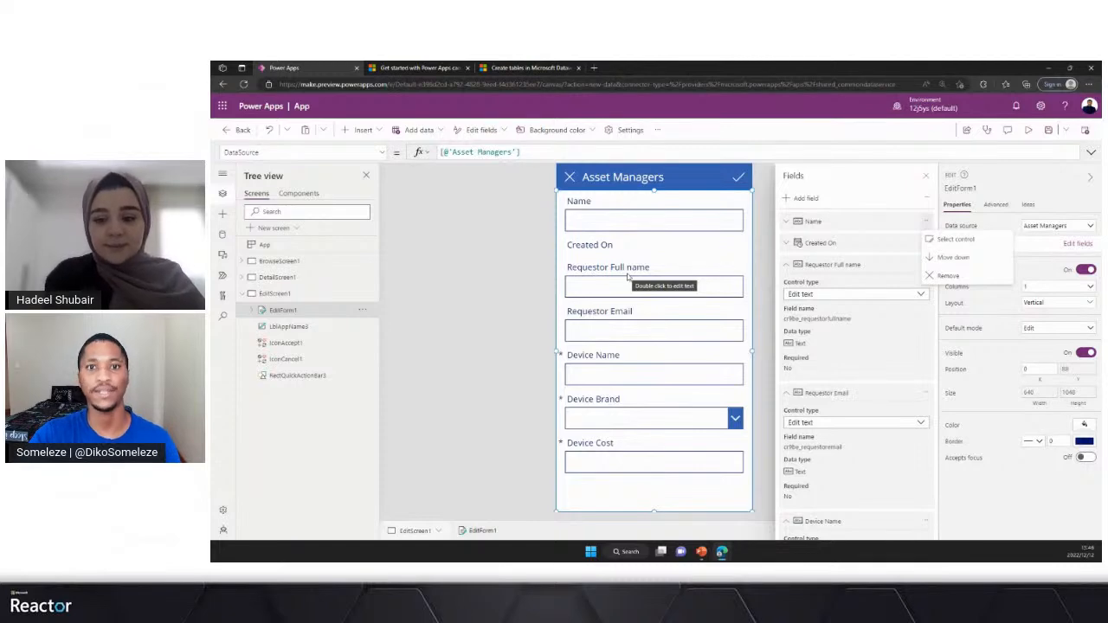
{"action": "left_click", "coordinate": [950, 276]}
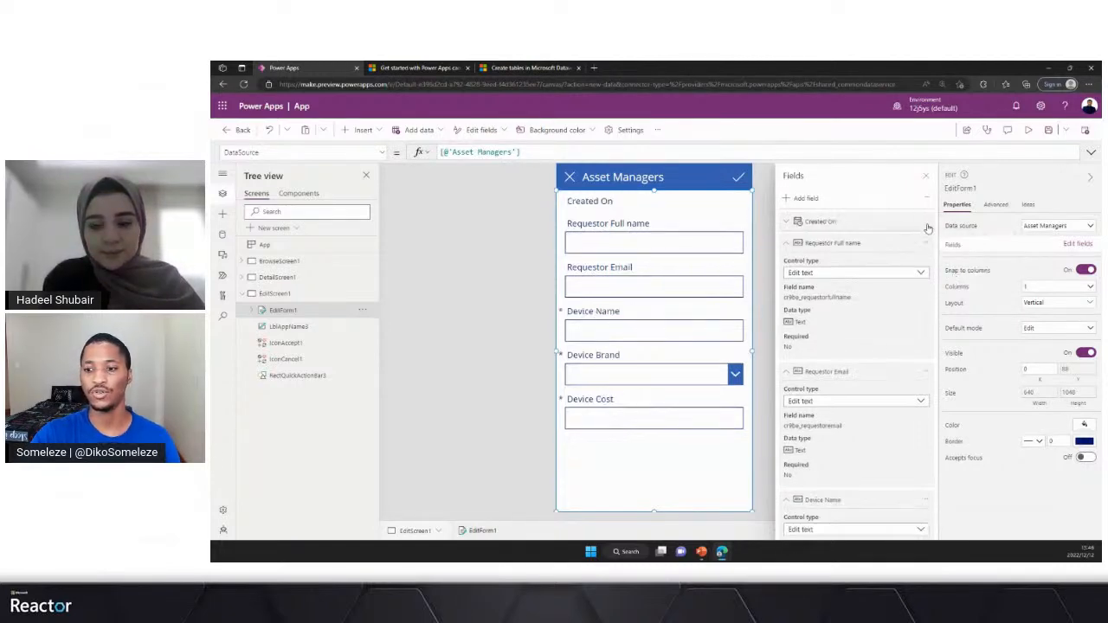
{"action": "left_click", "coordinate": [928, 224]}
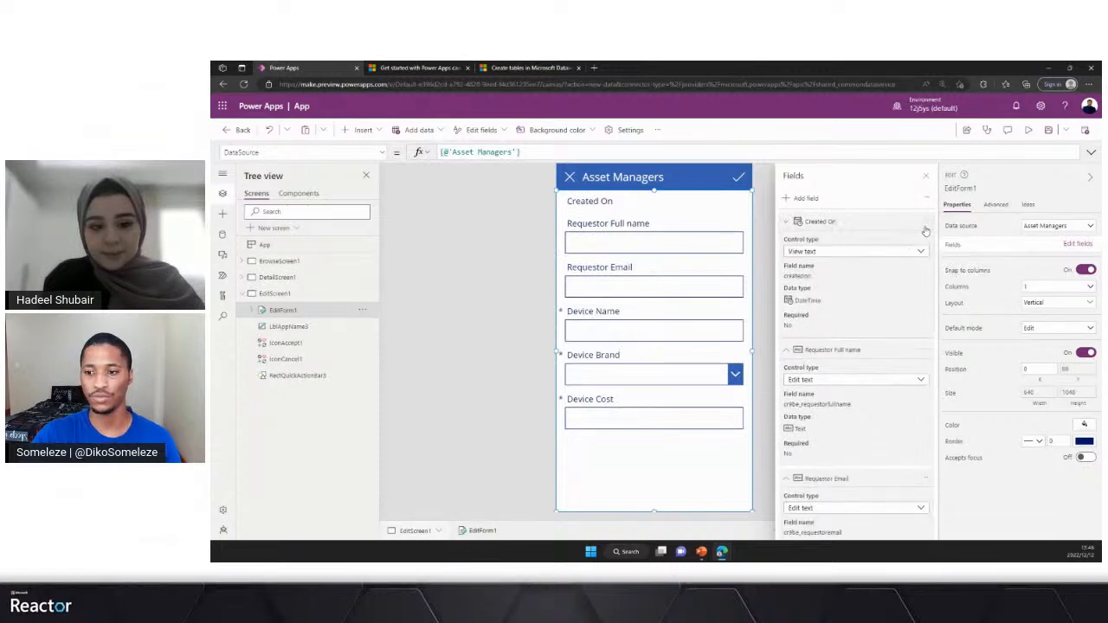
{"action": "left_click", "coordinate": [929, 224]}
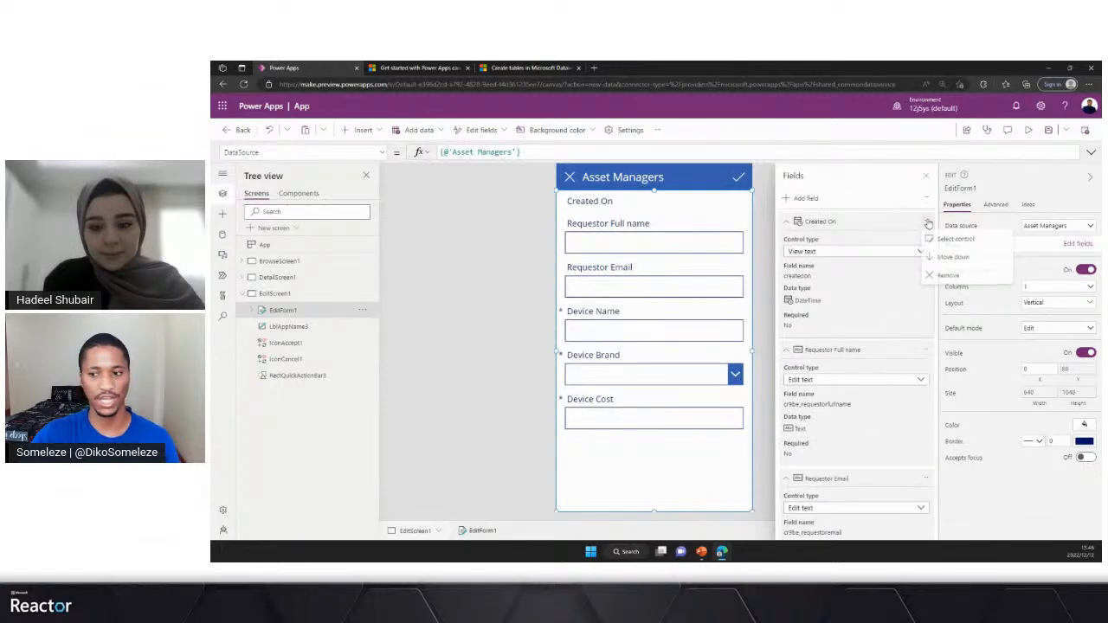
{"action": "left_click", "coordinate": [949, 276]}
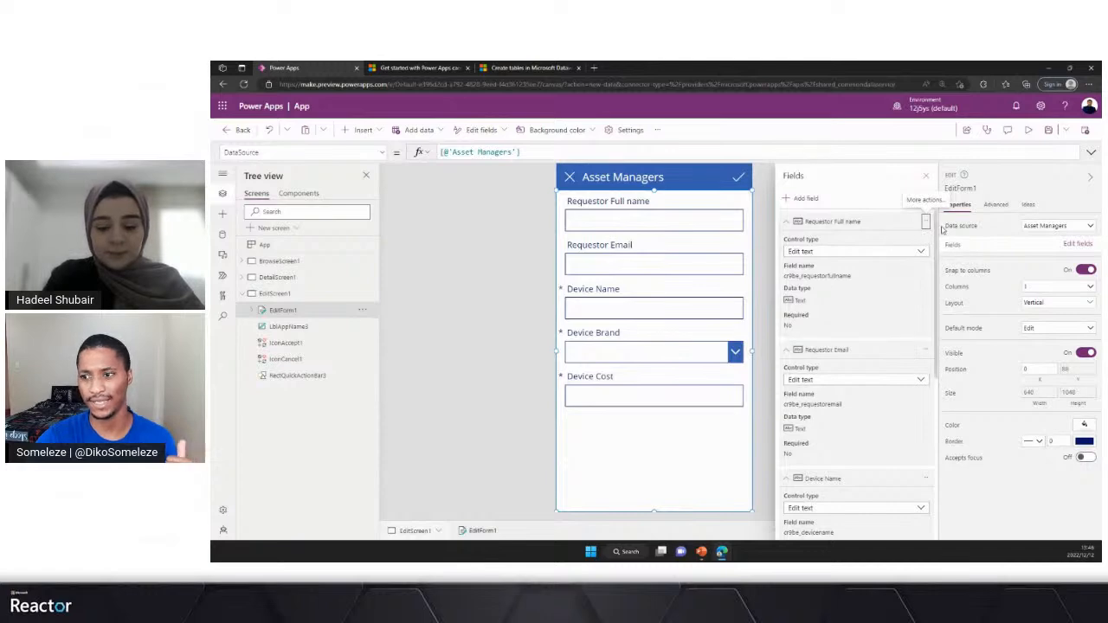
Step: Preview the app from the edit screen, return to the editor and dismiss the testing tip
{"action": "left_click", "coordinate": [1028, 130]}
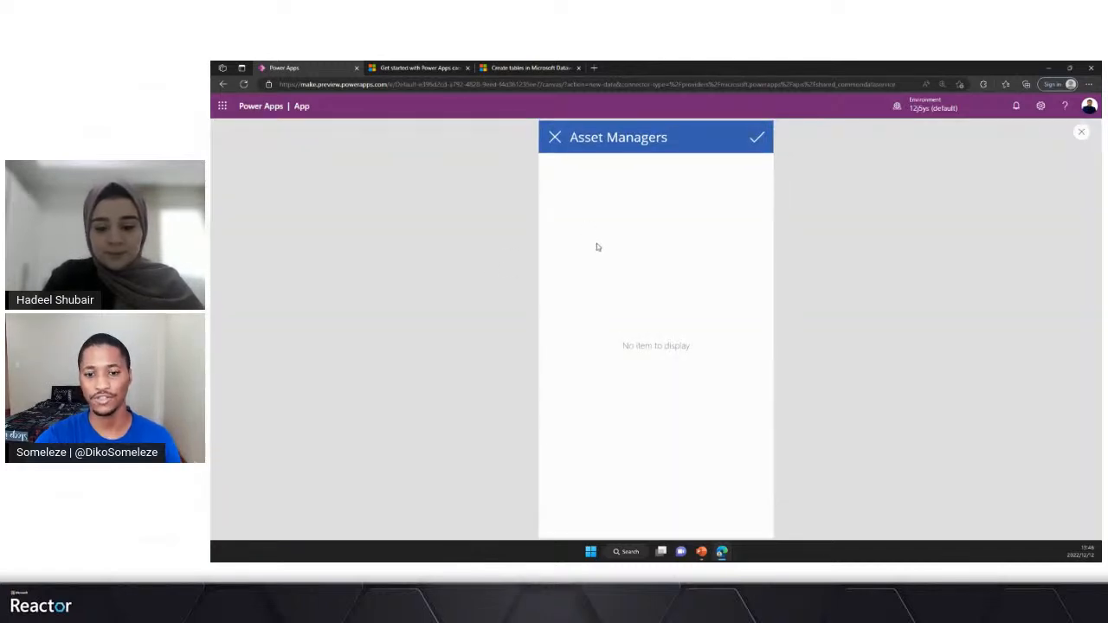
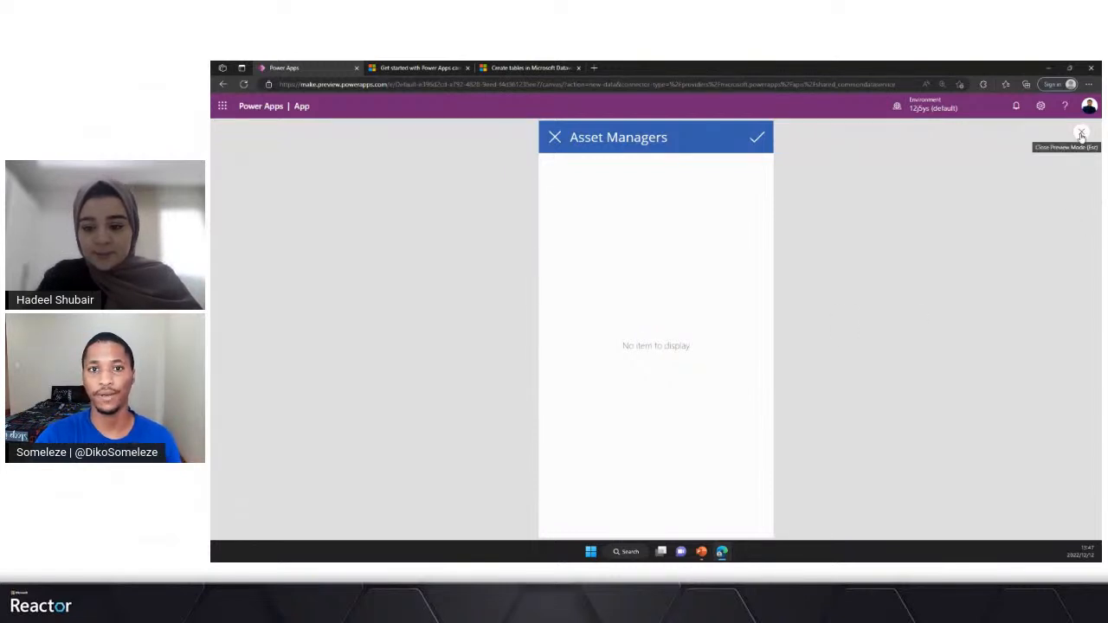
{"action": "left_click", "coordinate": [1081, 137]}
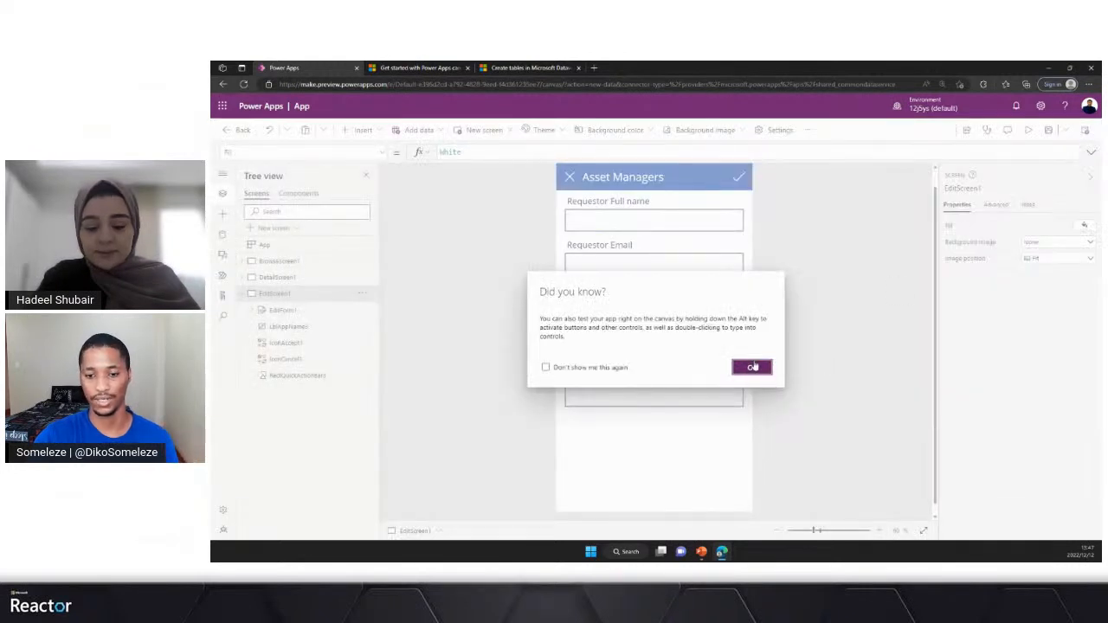
{"action": "left_click", "coordinate": [751, 366]}
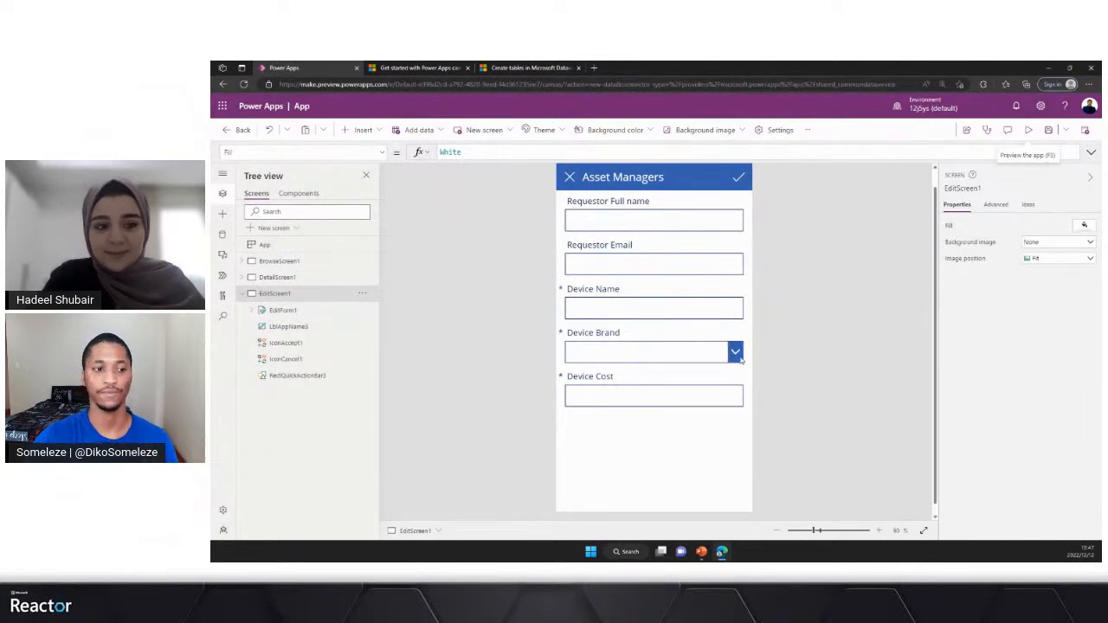
Step: Set the App object's OnStart property to Set(varUser,User()) to store the current user in a variable
{"action": "left_click", "coordinate": [243, 295]}
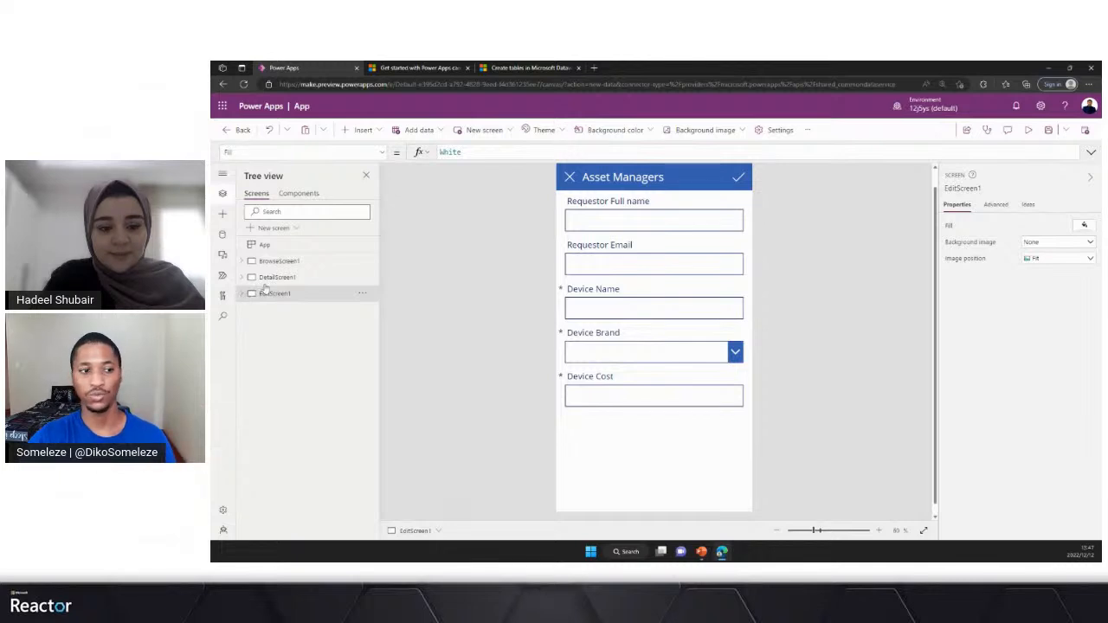
{"action": "left_click", "coordinate": [268, 246]}
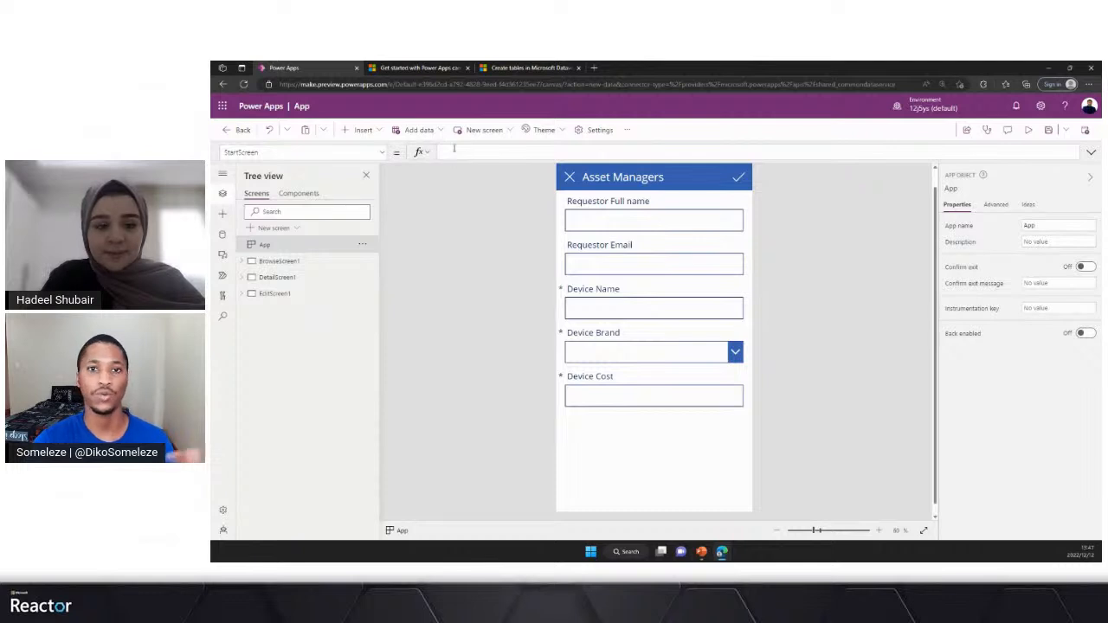
{"action": "left_click", "coordinate": [382, 153]}
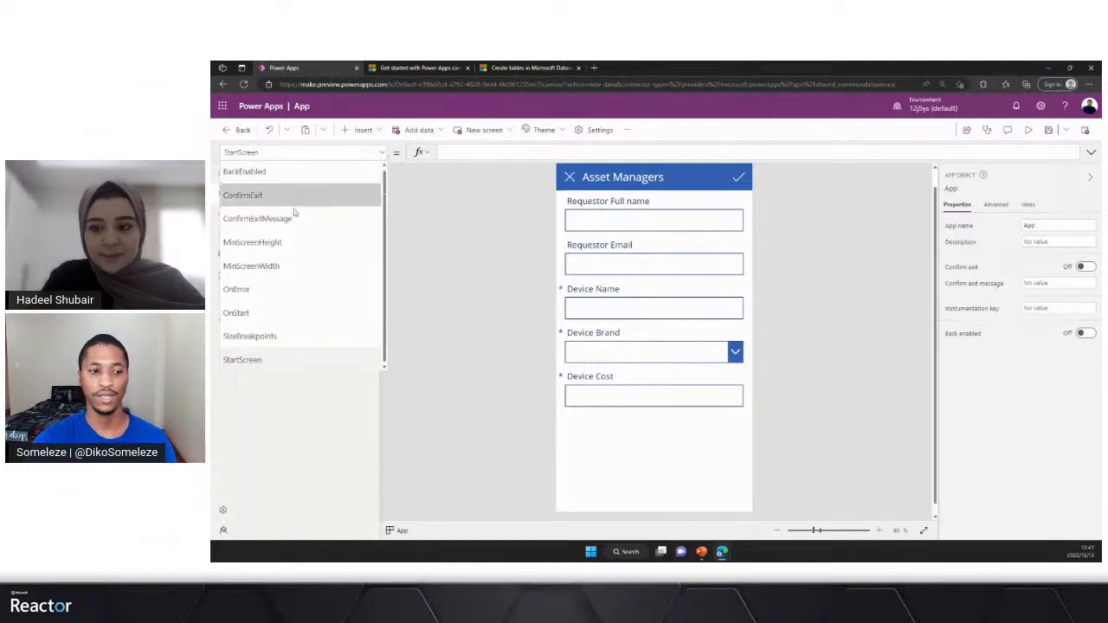
{"action": "left_click", "coordinate": [237, 312]}
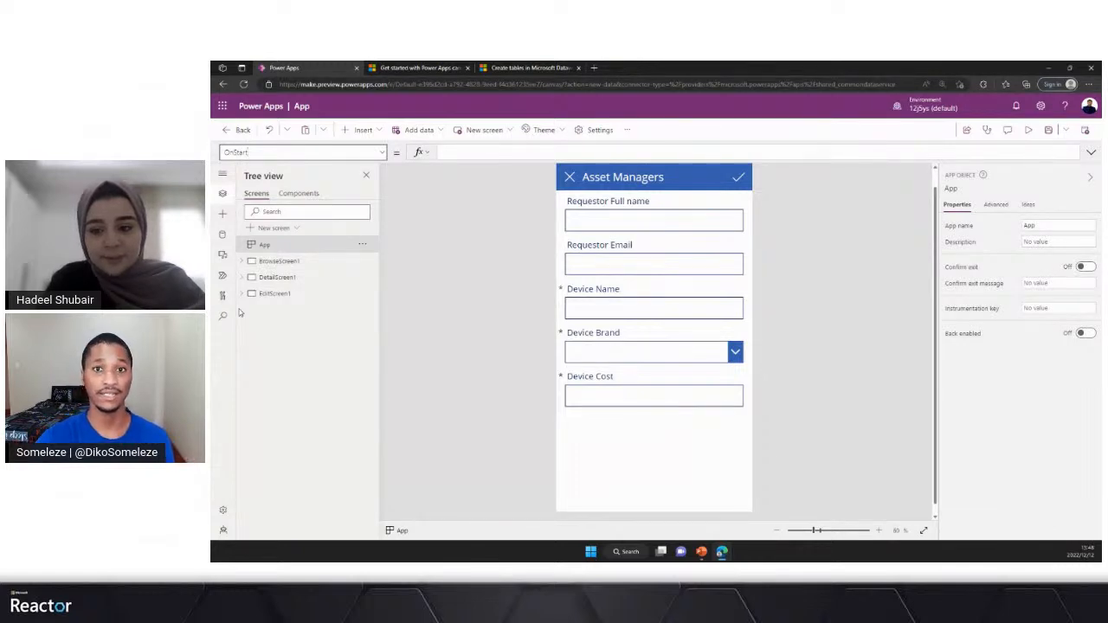
{"action": "left_click", "coordinate": [453, 151]}
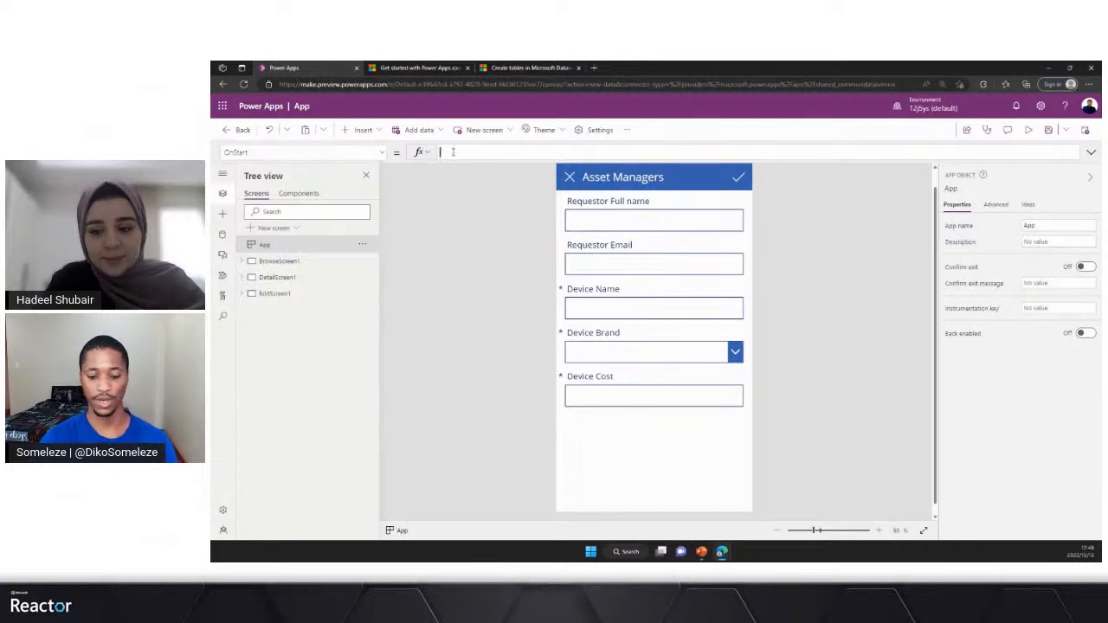
{"action": "type", "text": "Se"}
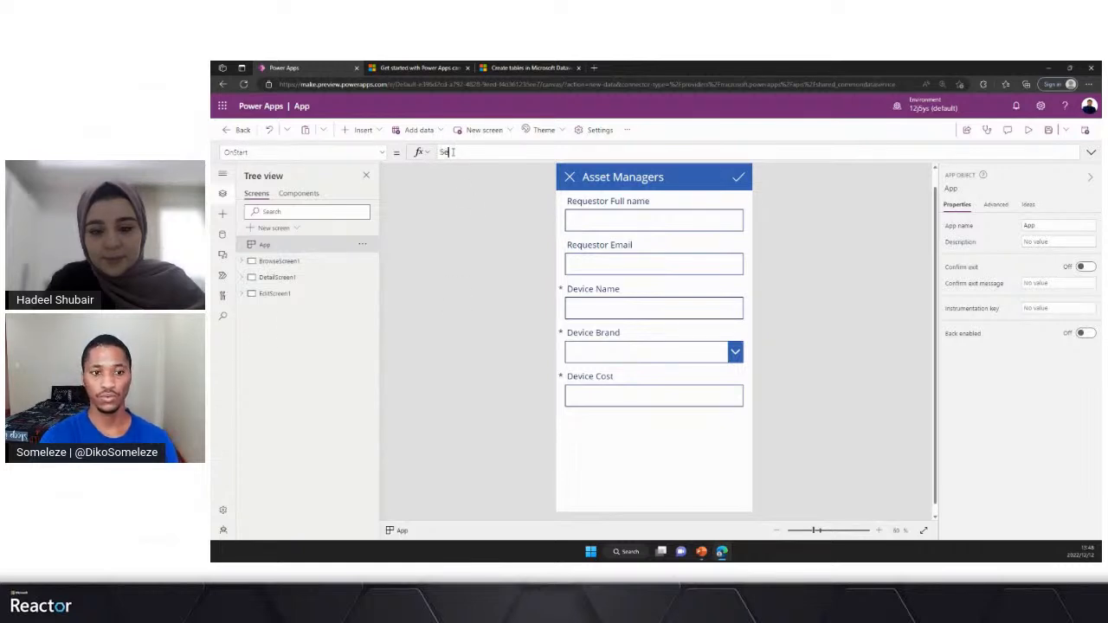
{"action": "type", "text": "t"}
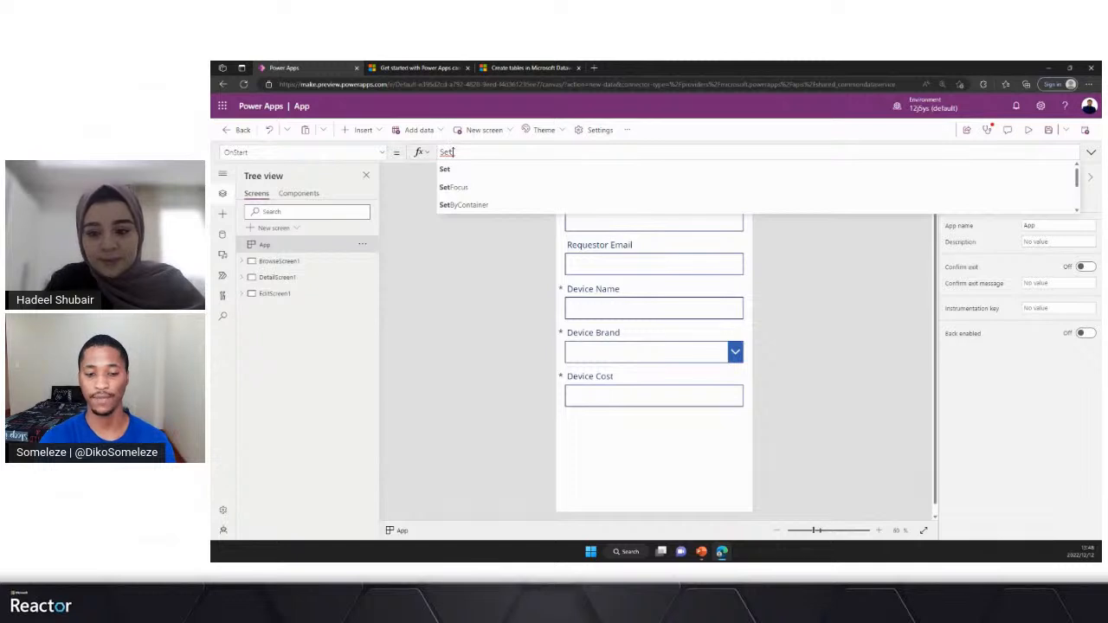
{"action": "type", "text": "("}
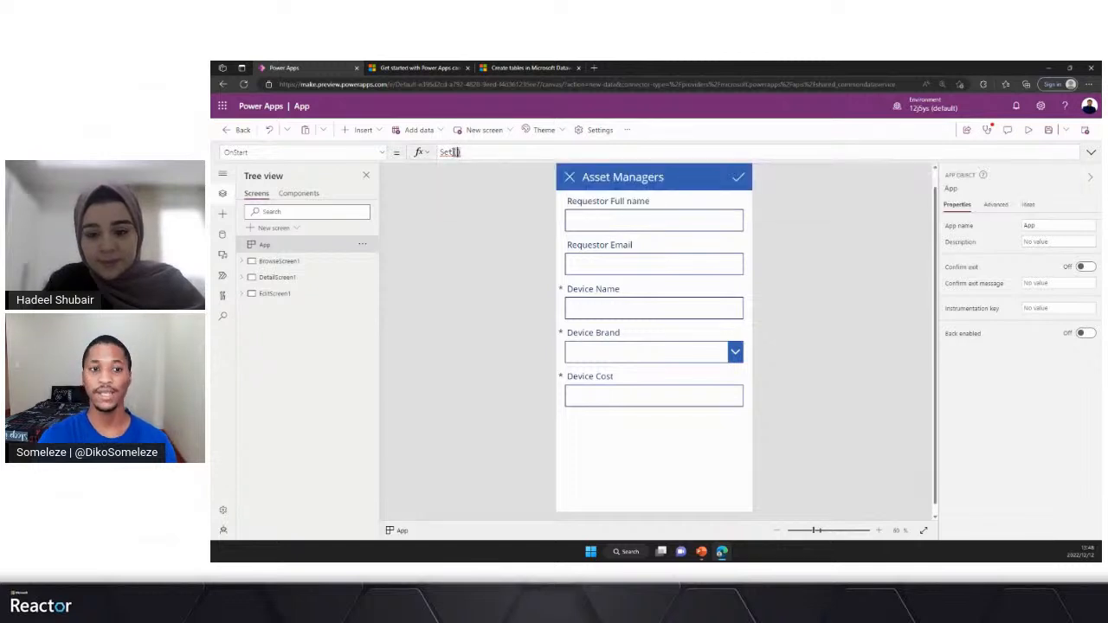
{"action": "type", "text": "varU"}
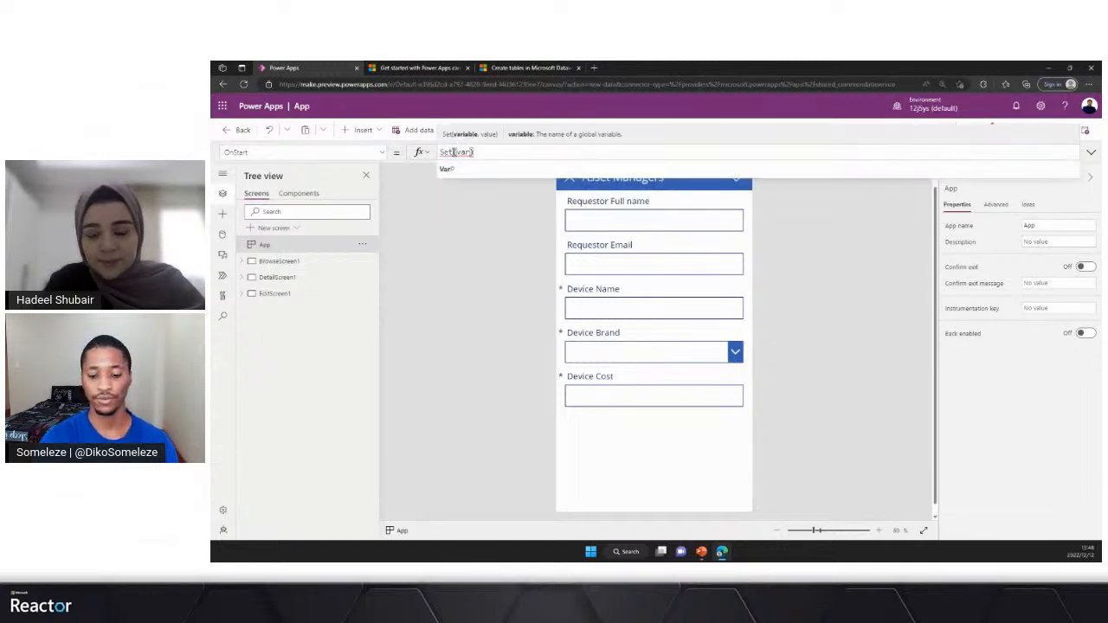
{"action": "type", "text": "ser"}
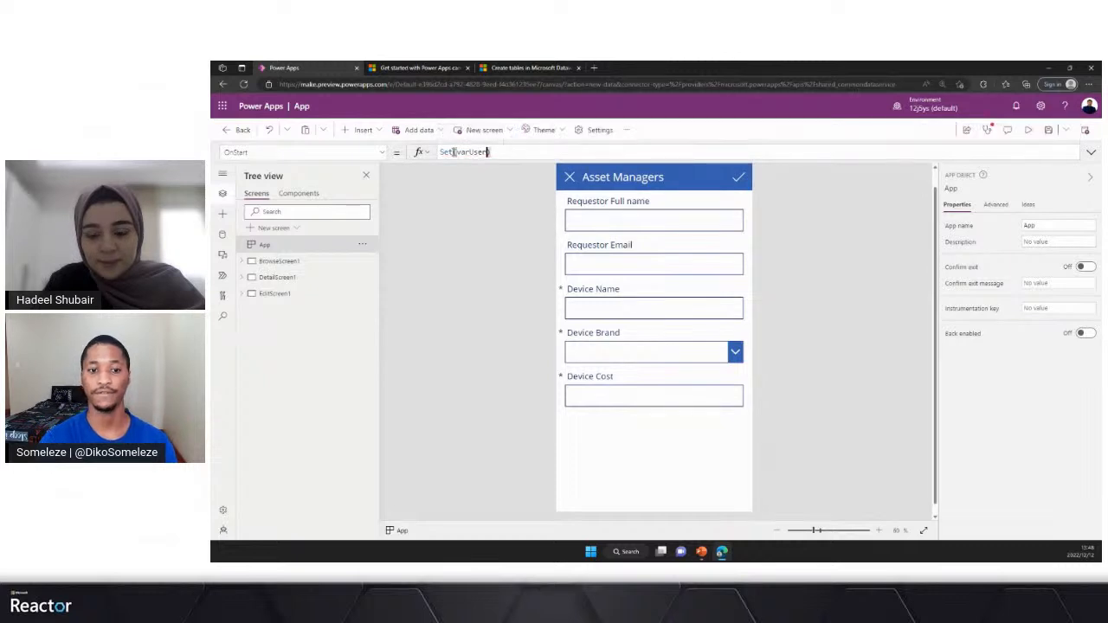
{"action": "type", "text": ","}
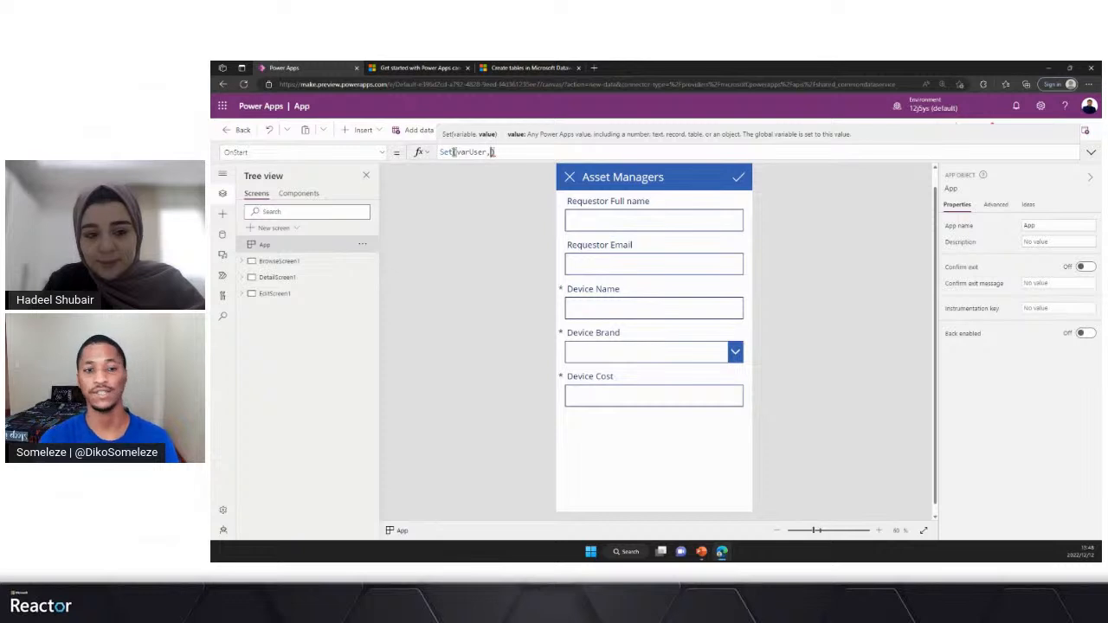
{"action": "type", "text": "User"}
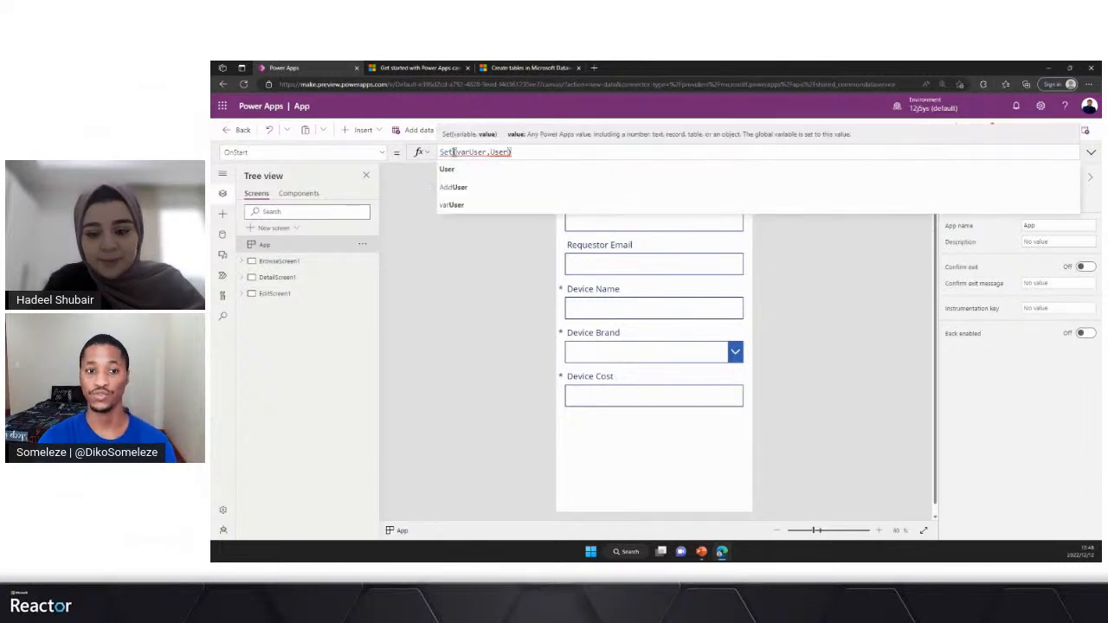
{"action": "type", "text": "()"}
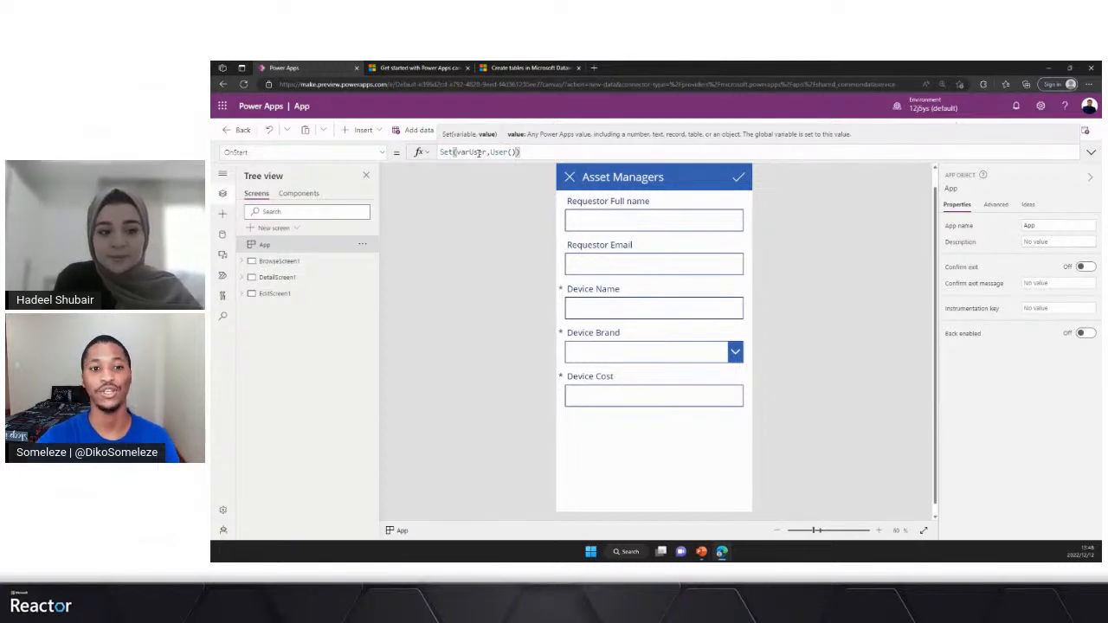
Step: Set the DisplayMode of the Requestor Full name card in the edit form to DisplayMode.Disabled
{"action": "left_click", "coordinate": [629, 226]}
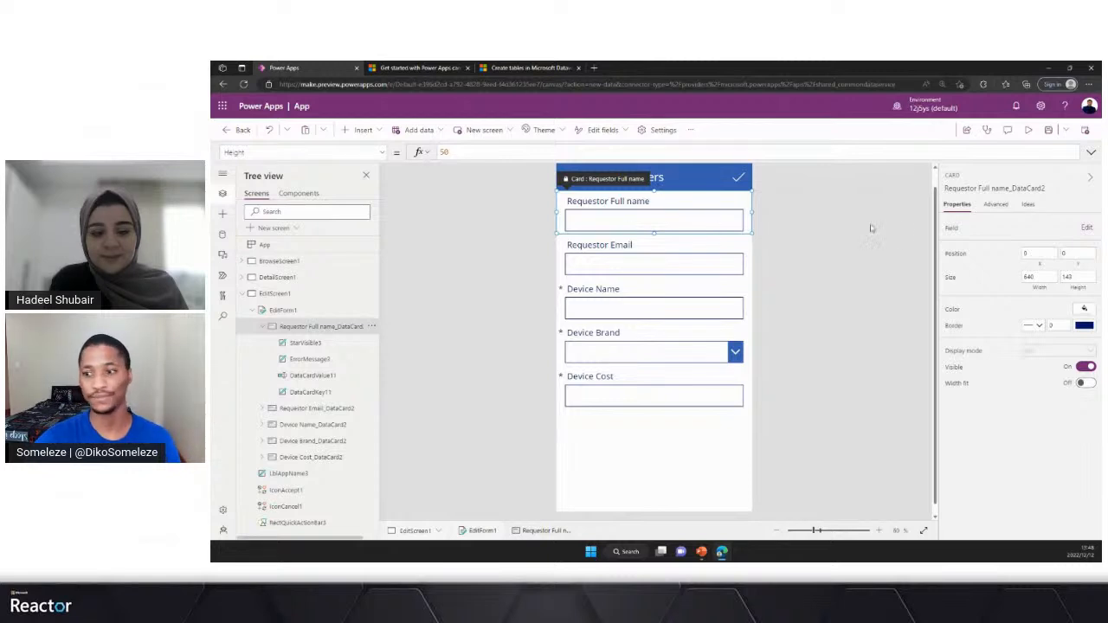
{"action": "left_click", "coordinate": [995, 205]}
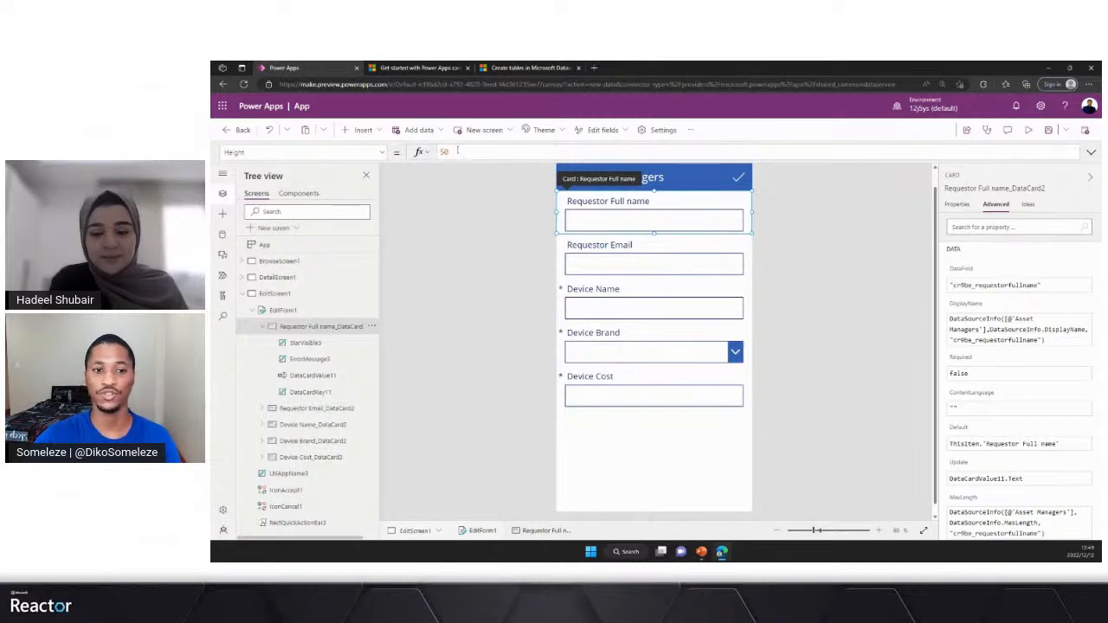
{"action": "left_click", "coordinate": [382, 154]}
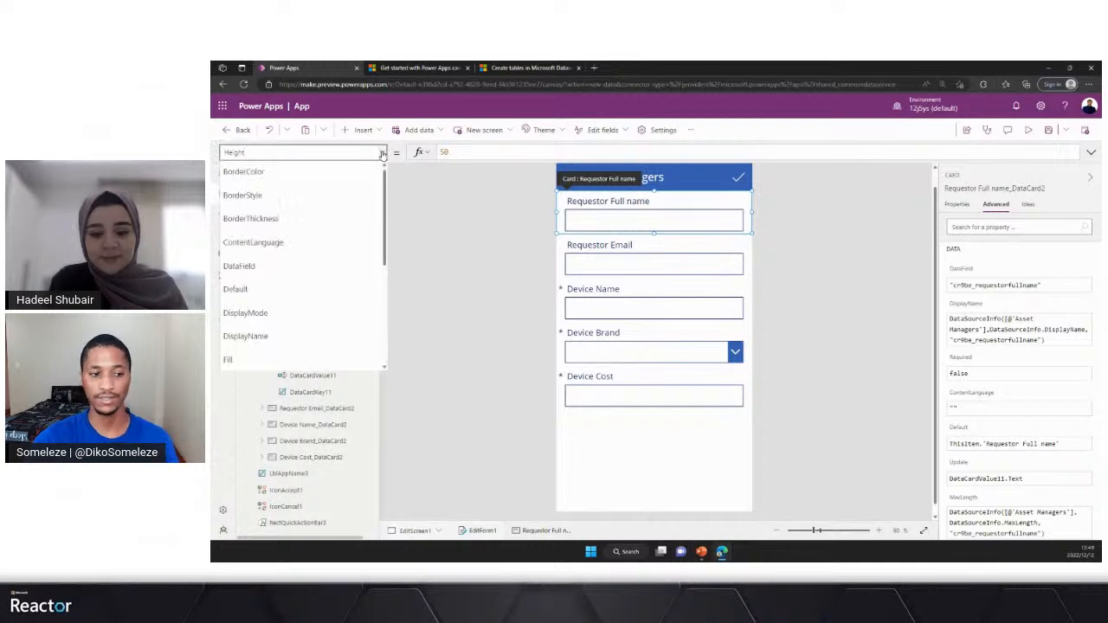
{"action": "left_click", "coordinate": [264, 312]}
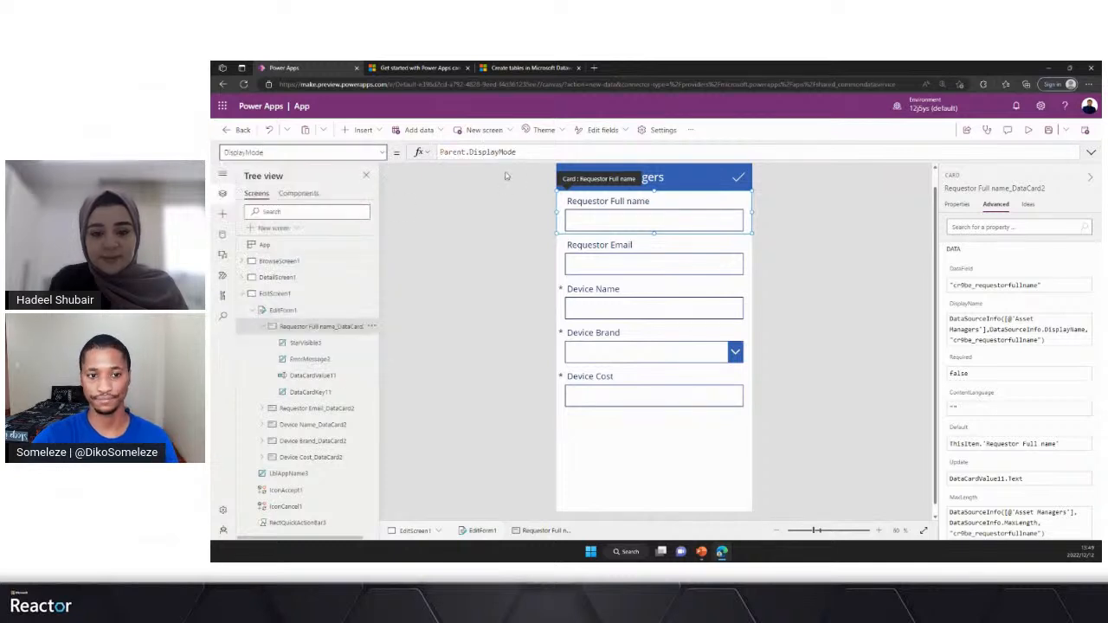
{"action": "left_click_drag", "start_coordinate": [515, 151], "coordinate": [438, 153]}
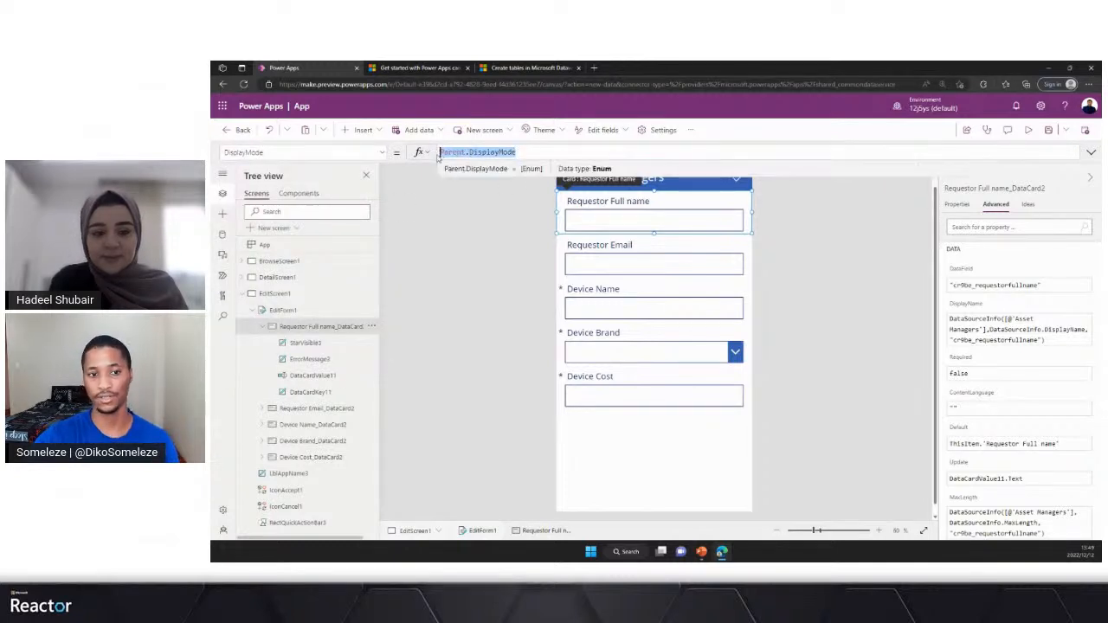
{"action": "type", "text": "Dis"}
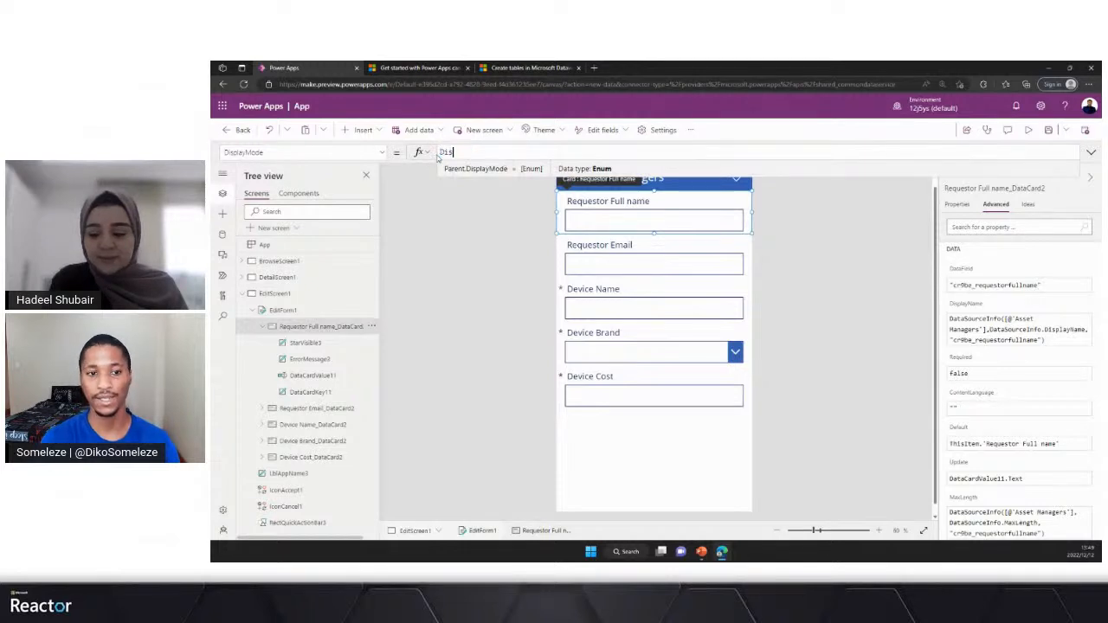
{"action": "type", "text": "play"}
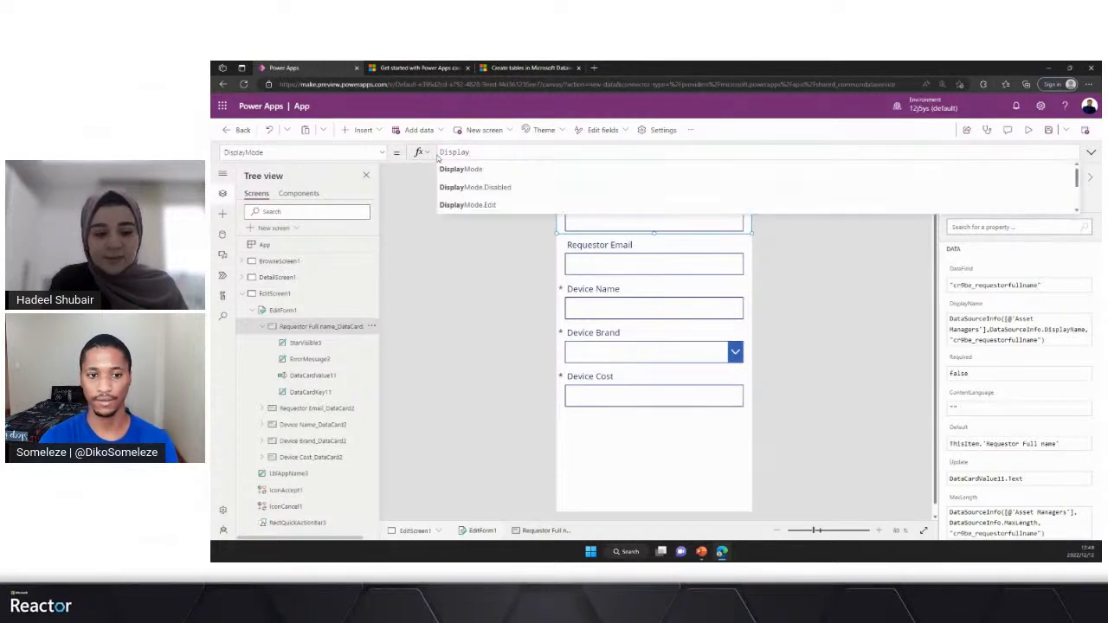
{"action": "key", "text": "Down"}
{"action": "key", "text": "Tab"}
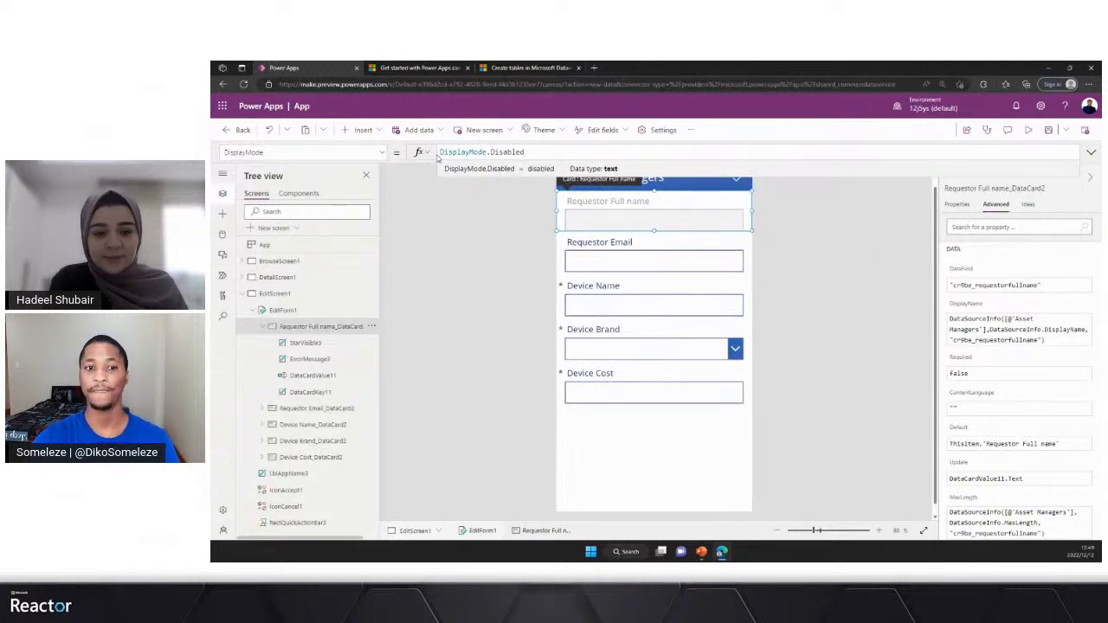
Step: Clear the ThisItem reference from the Requestor Full name card's Default property and start an If( formula there
{"action": "left_click", "coordinate": [382, 153]}
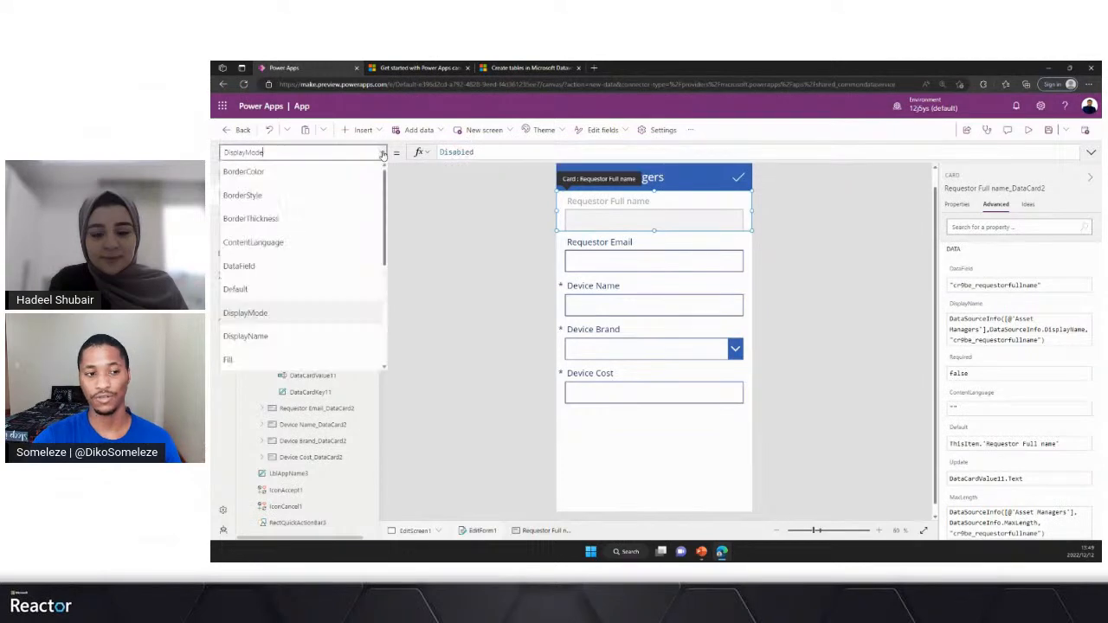
{"action": "left_click", "coordinate": [247, 292]}
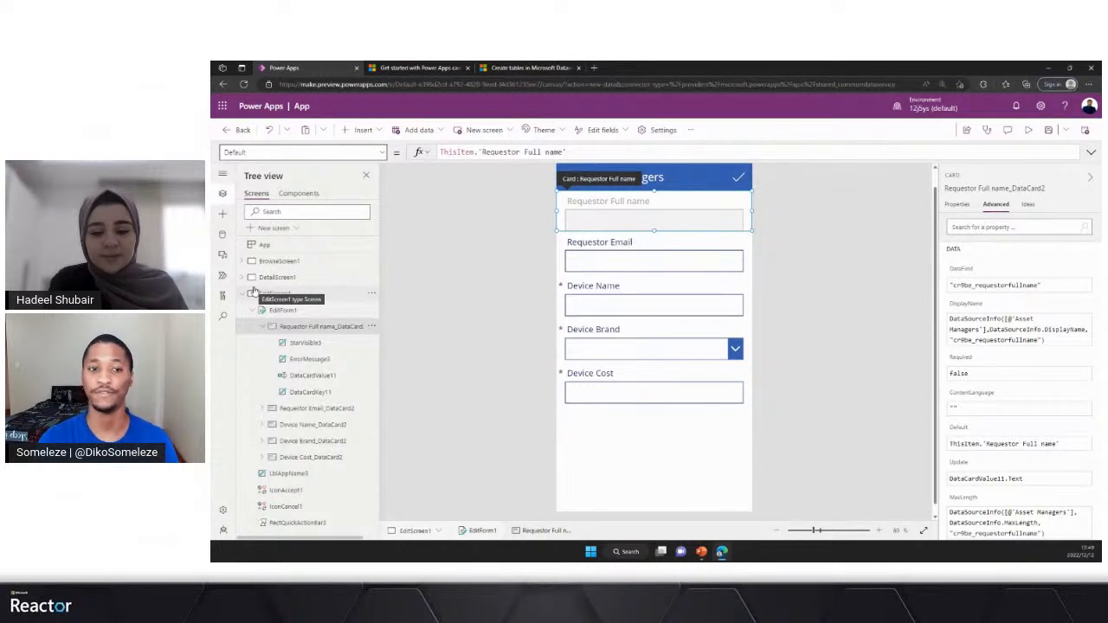
{"action": "left_click_drag", "start_coordinate": [581, 149], "coordinate": [439, 151]}
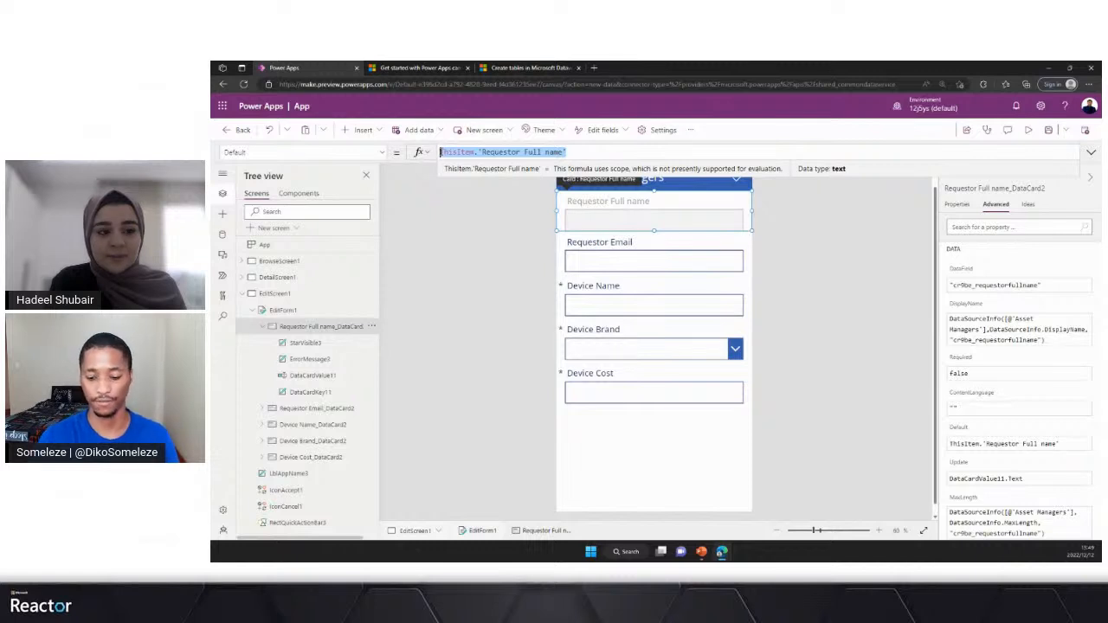
{"action": "left_click", "coordinate": [441, 151]}
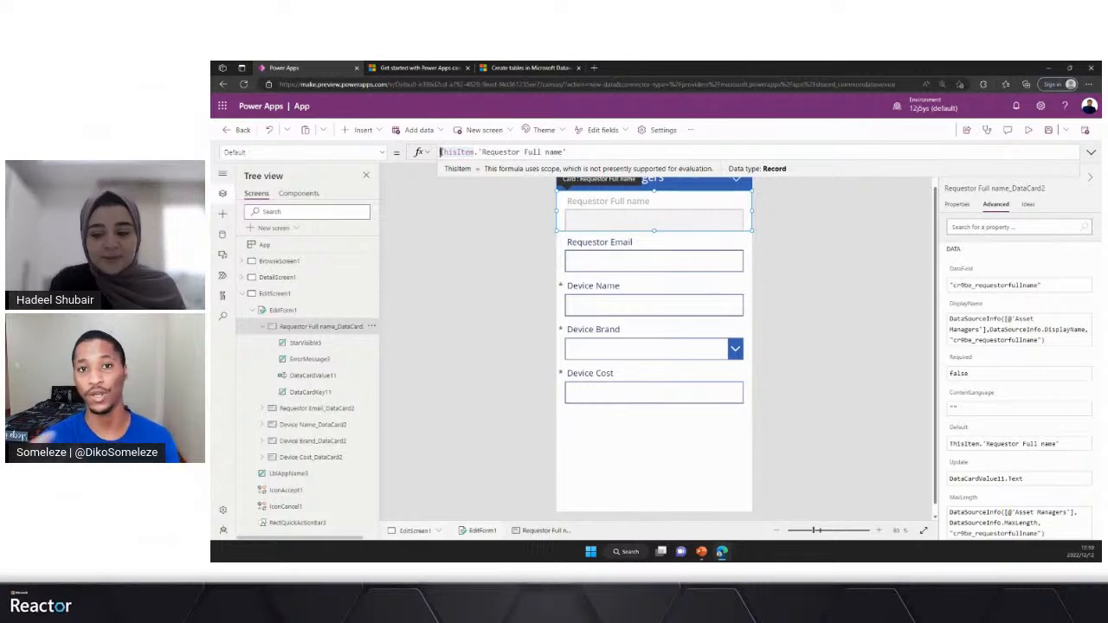
{"action": "type", "text": "If"}
{"action": "type", "text": "("}
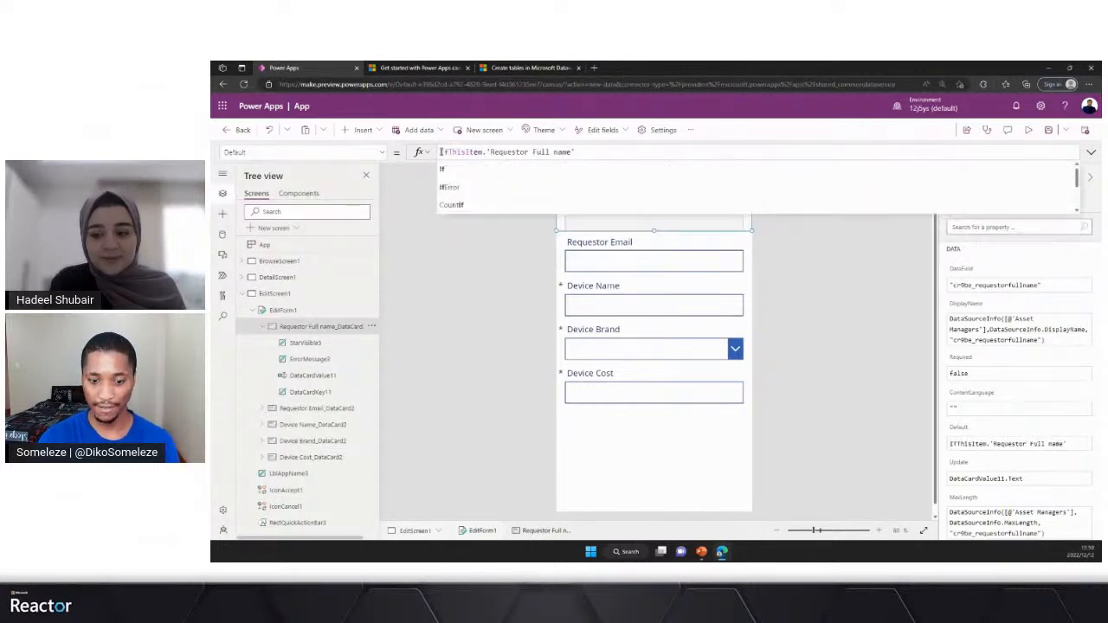
{"action": "key", "text": "BackSpace"}
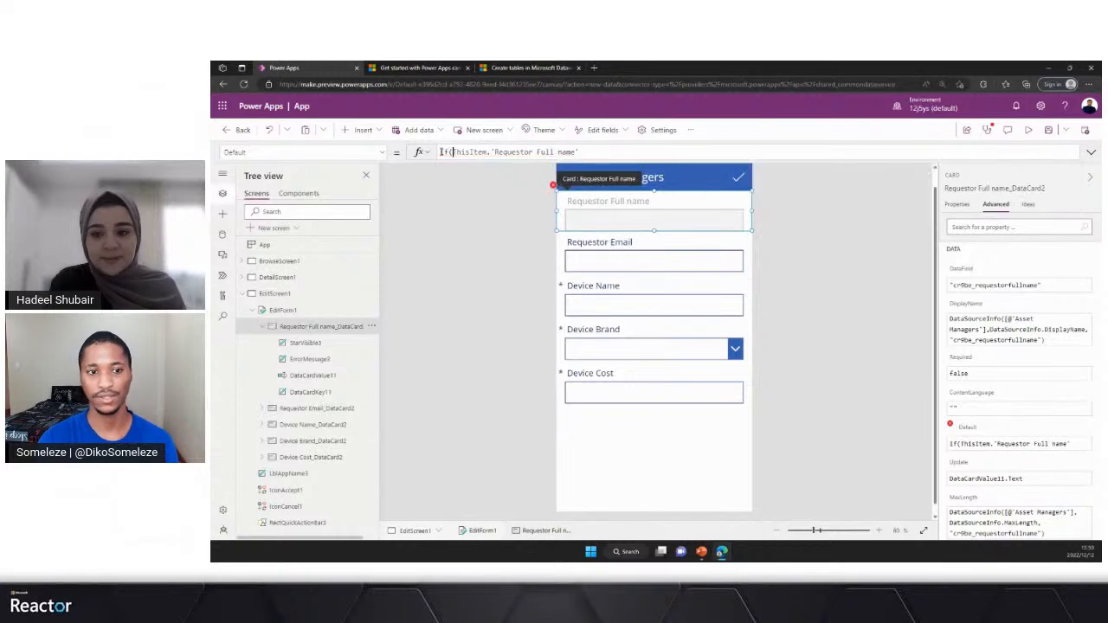
{"action": "key", "text": "Right"}
{"action": "key", "text": "Right"}
{"action": "key", "text": "Right"}
{"action": "key", "text": "Right"}
{"action": "key", "text": "Right"}
{"action": "key", "text": "Right"}
{"action": "key", "text": "Right"}
{"action": "key", "text": "Right"}
{"action": "key", "text": "Right"}
{"action": "key", "text": "Right"}
{"action": "key", "text": "Right"}
{"action": "key", "text": "Right"}
{"action": "key", "text": "Right"}
{"action": "key", "text": "Right"}
{"action": "key", "text": "Right"}
{"action": "key", "text": "Right"}
{"action": "key", "text": "Right"}
{"action": "key", "text": "Right"}
{"action": "key", "text": "Right"}
{"action": "key", "text": "Right"}
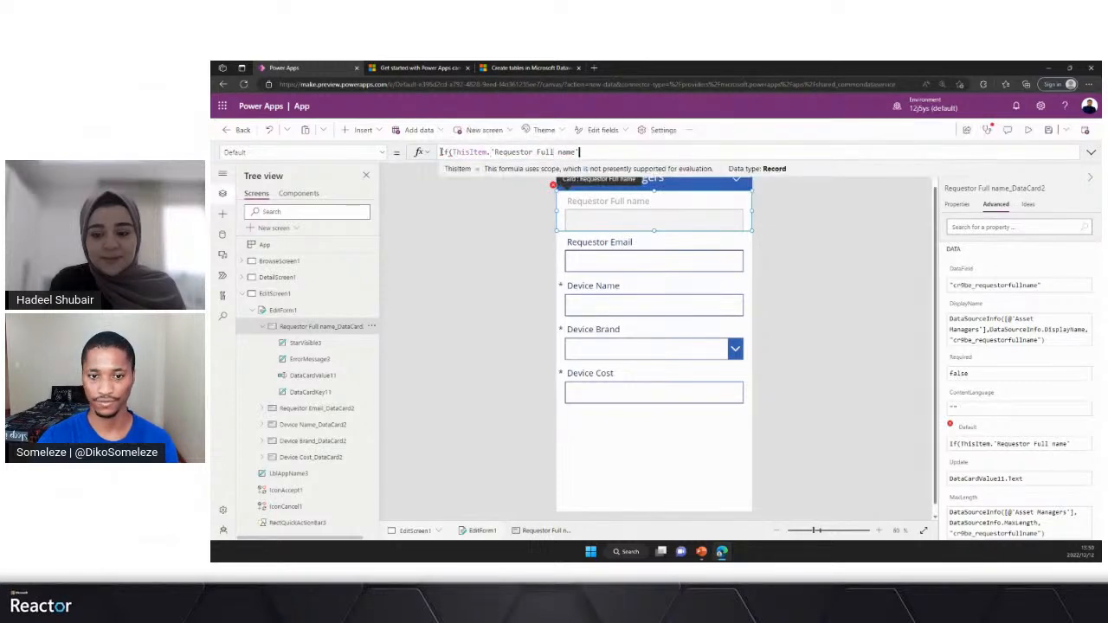
{"action": "key", "text": "shift+Left"}
{"action": "key", "text": "shift+Left"}
{"action": "key", "text": "shift+Left"}
{"action": "key", "text": "shift+Left"}
{"action": "key", "text": "shift+Left"}
{"action": "key", "text": "shift+Left"}
{"action": "key", "text": "shift+Left"}
{"action": "key", "text": "shift+Left"}
{"action": "key", "text": "shift+Left"}
{"action": "key", "text": "shift+Left"}
{"action": "key", "text": "shift+Left"}
{"action": "key", "text": "shift+Left"}
{"action": "key", "text": "shift+Left"}
{"action": "key", "text": "shift+Left"}
{"action": "key", "text": "shift+Left"}
{"action": "key", "text": "shift+Left"}
{"action": "key", "text": "shift+Left"}
{"action": "key", "text": "shift+Left"}
{"action": "key", "text": "shift+Left"}
{"action": "key", "text": "shift+Left"}
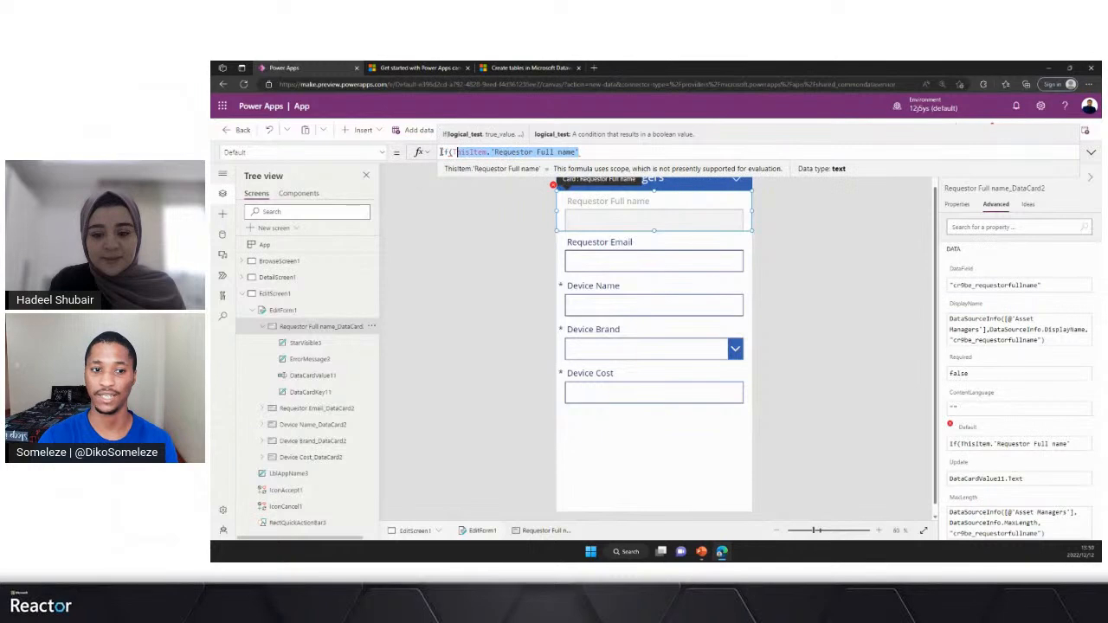
{"action": "key", "text": "BackSpace"}
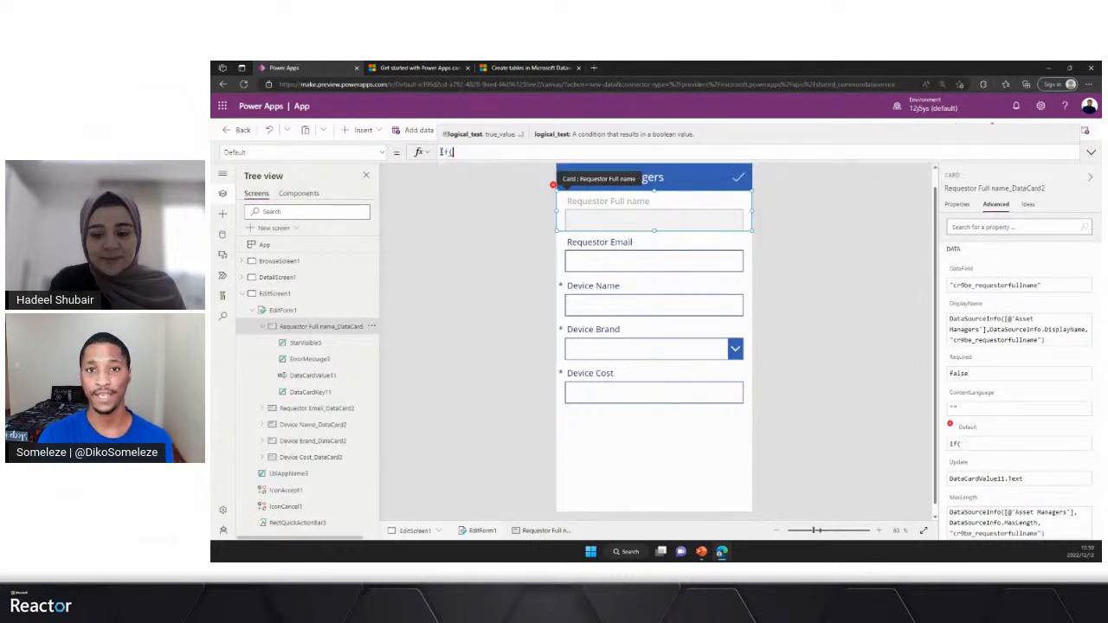
Step: Enter EditForm1.Mode = New as the If condition in the Requestor Full name card's Default formula
{"action": "type", "text": "Edit"}
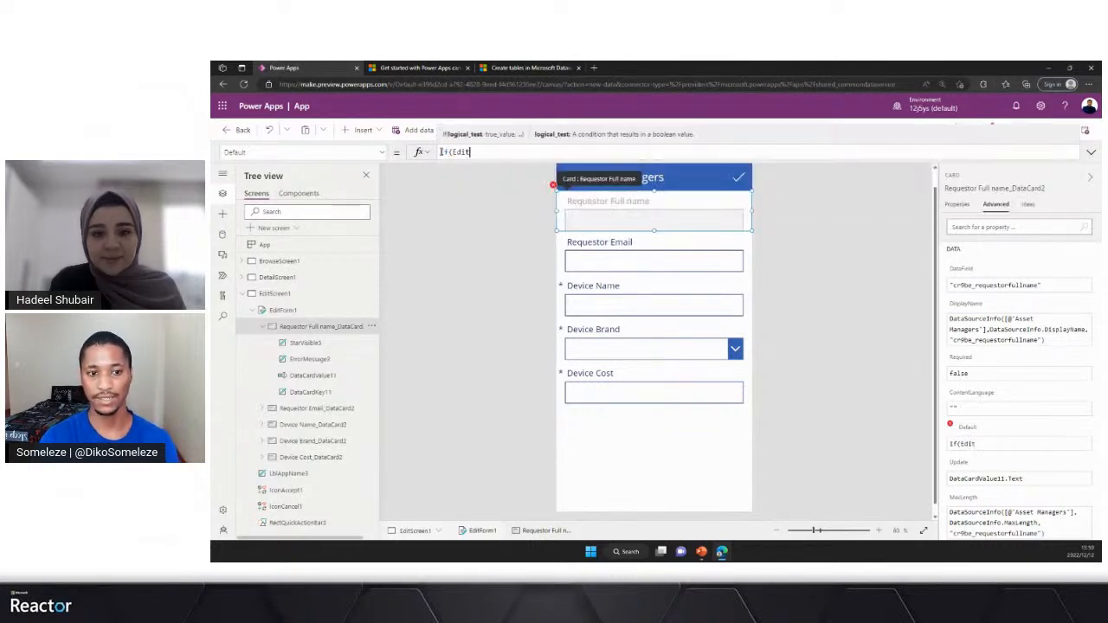
{"action": "key", "text": "Tab"}
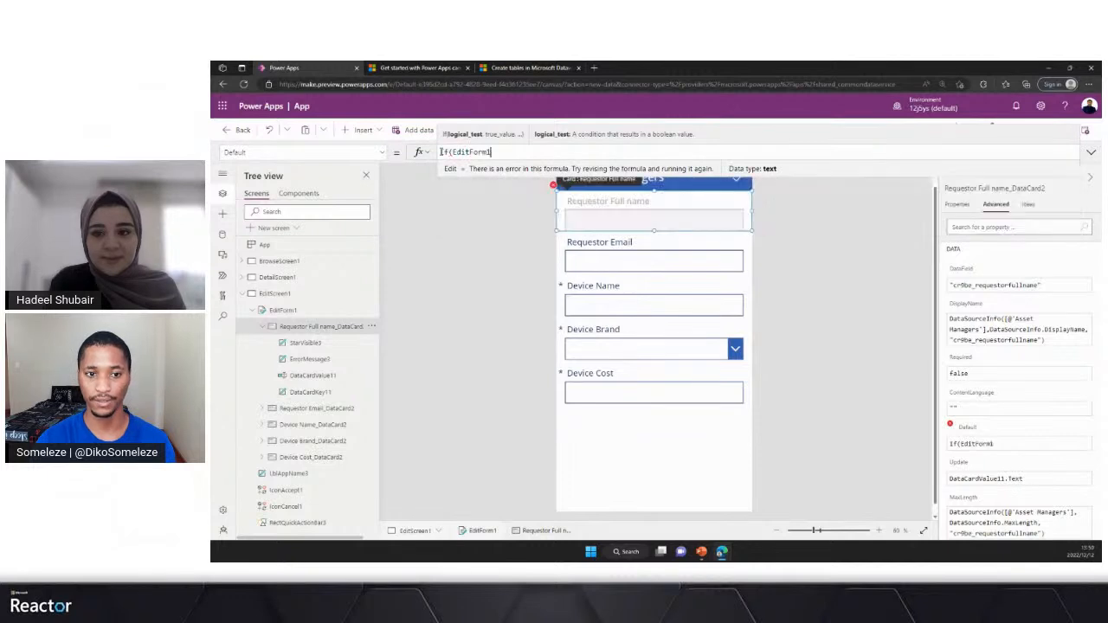
{"action": "type", "text": "."}
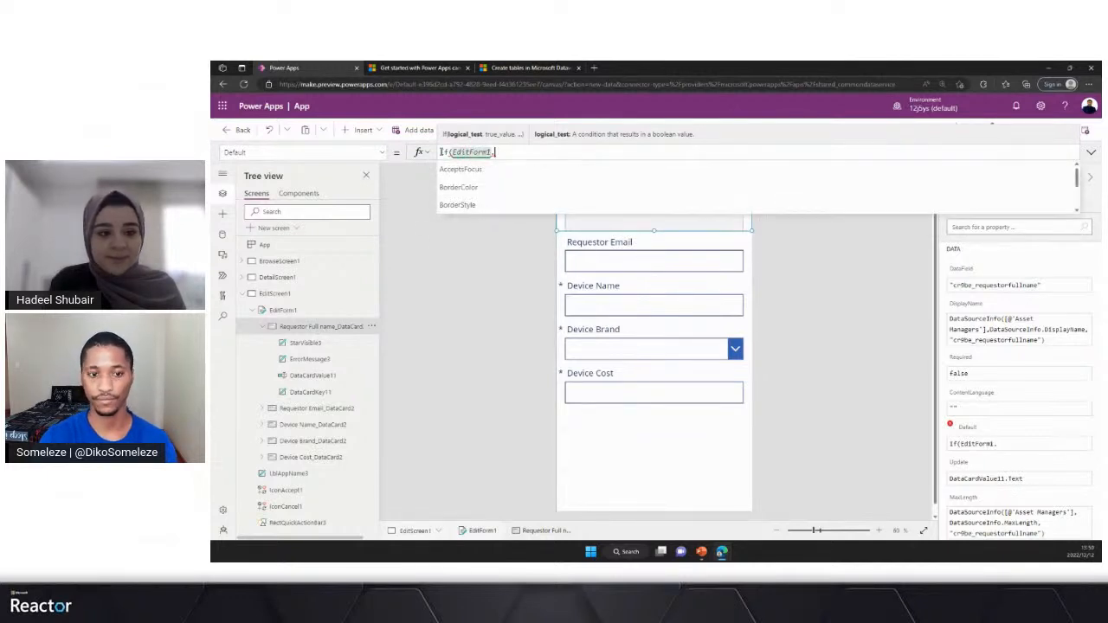
{"action": "type", "text": "Mode ="}
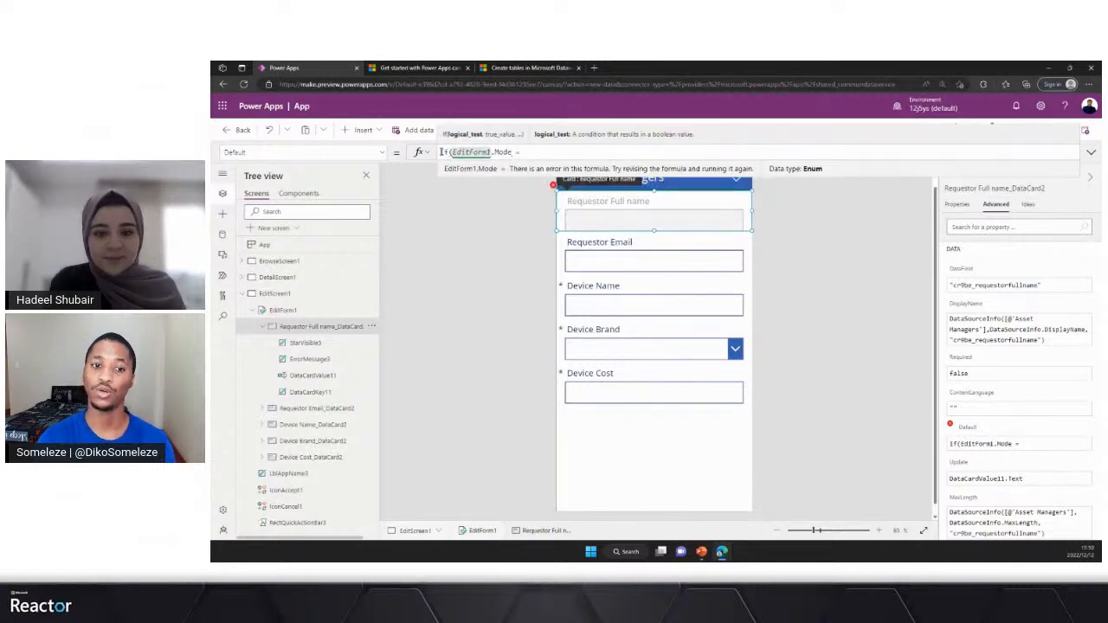
{"action": "type", "text": " n"}
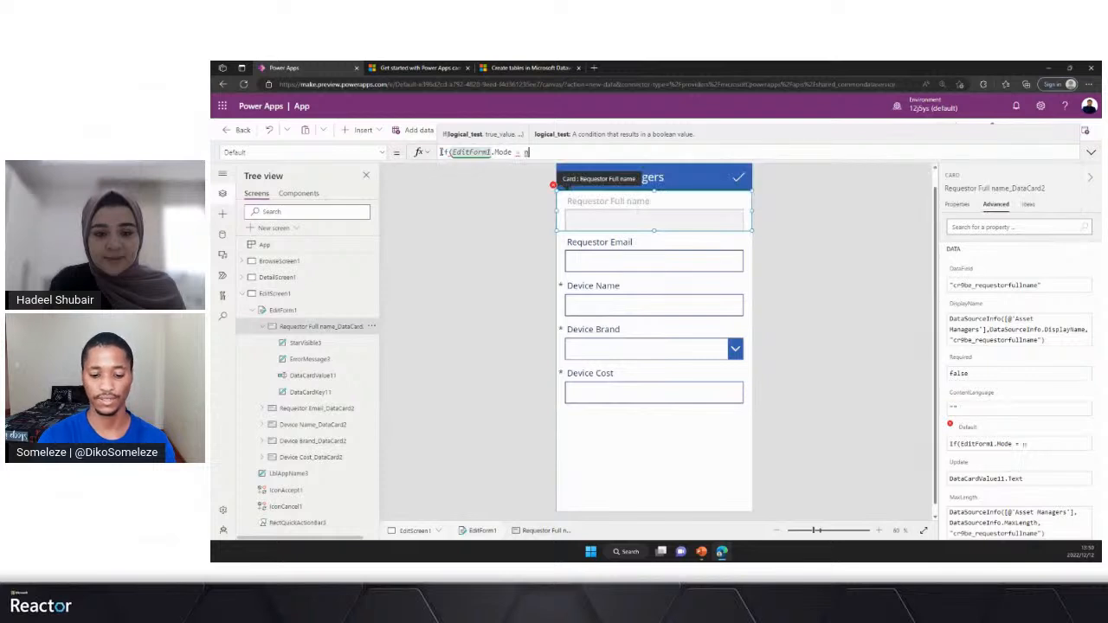
{"action": "type", "text": "ew"}
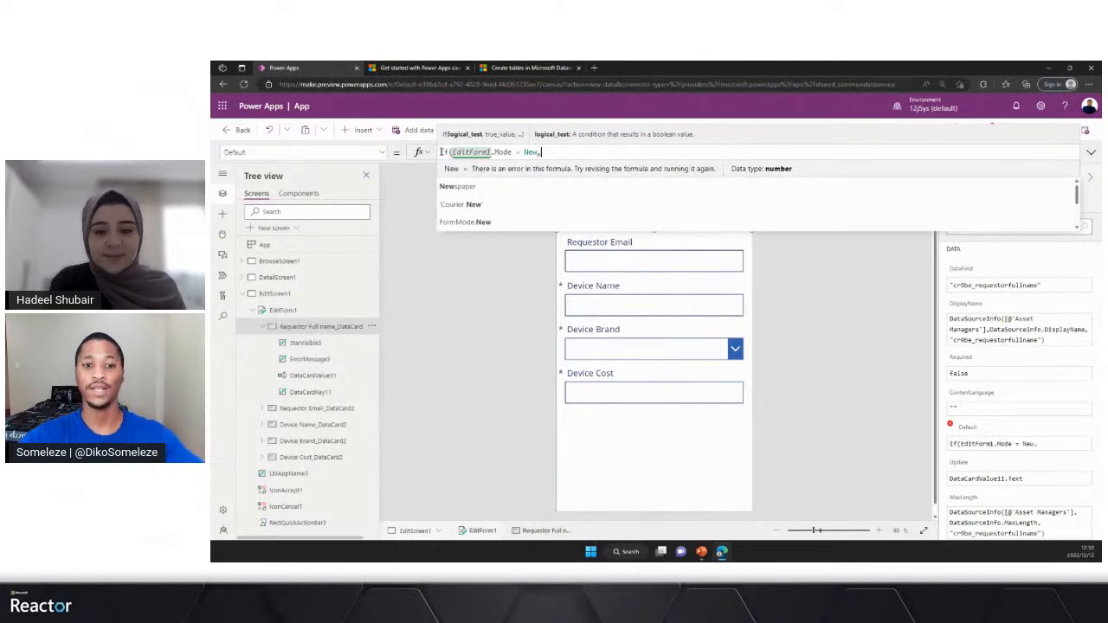
{"action": "type", "text": ","}
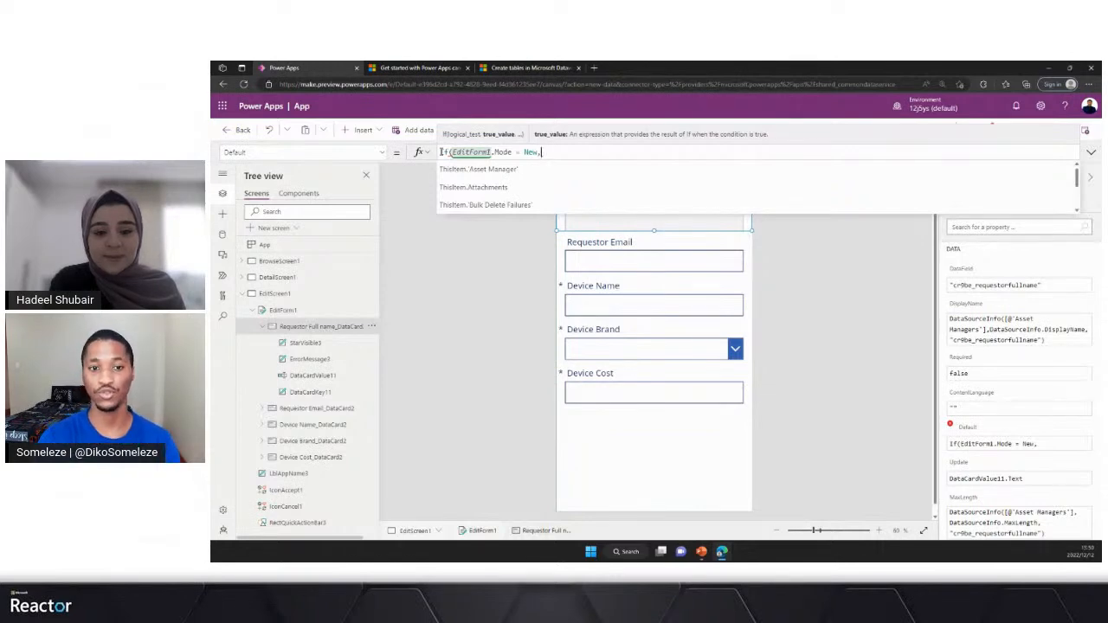
{"action": "key", "text": "BackSpace"}
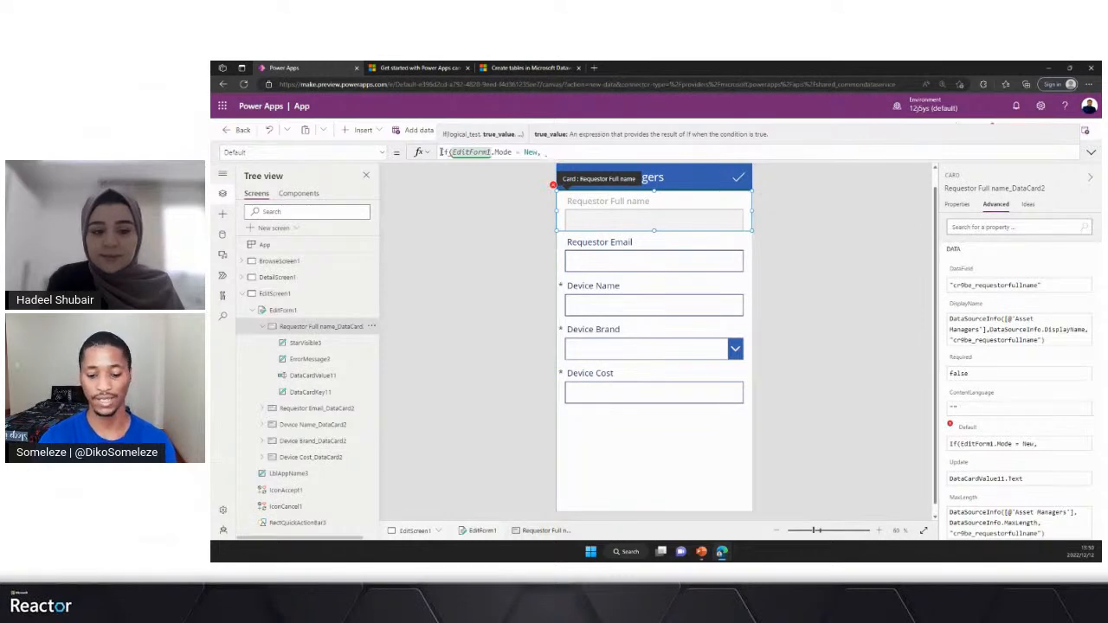
Step: Add varUser.FullName as the true value of the If formula
{"action": "type", "text": "var"}
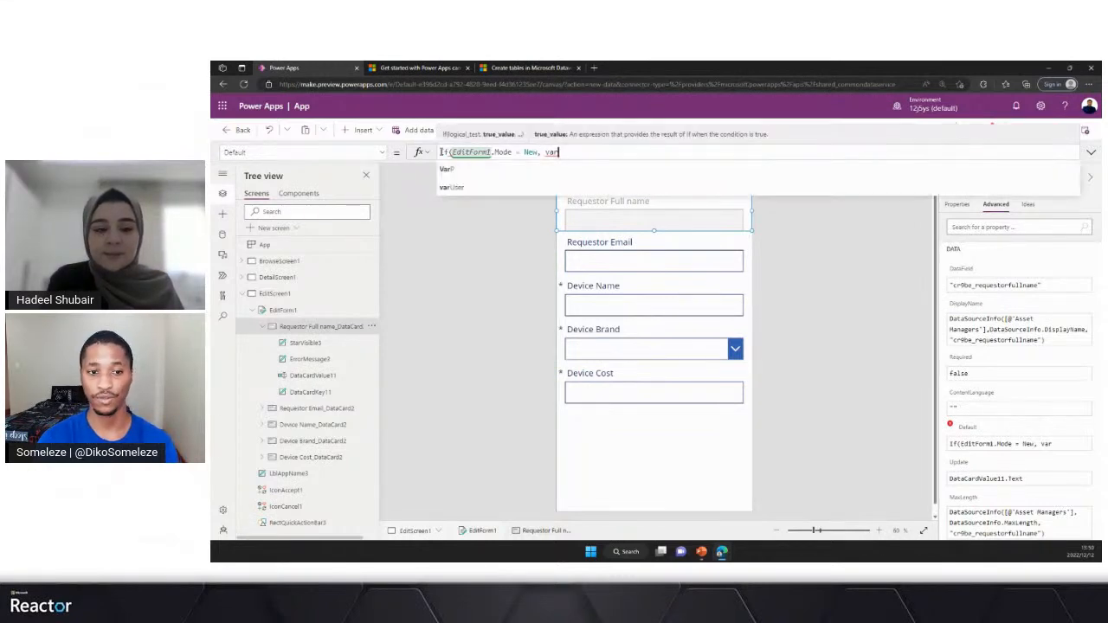
{"action": "key", "text": "Down"}
{"action": "key", "text": "Down"}
{"action": "key", "text": "Return"}
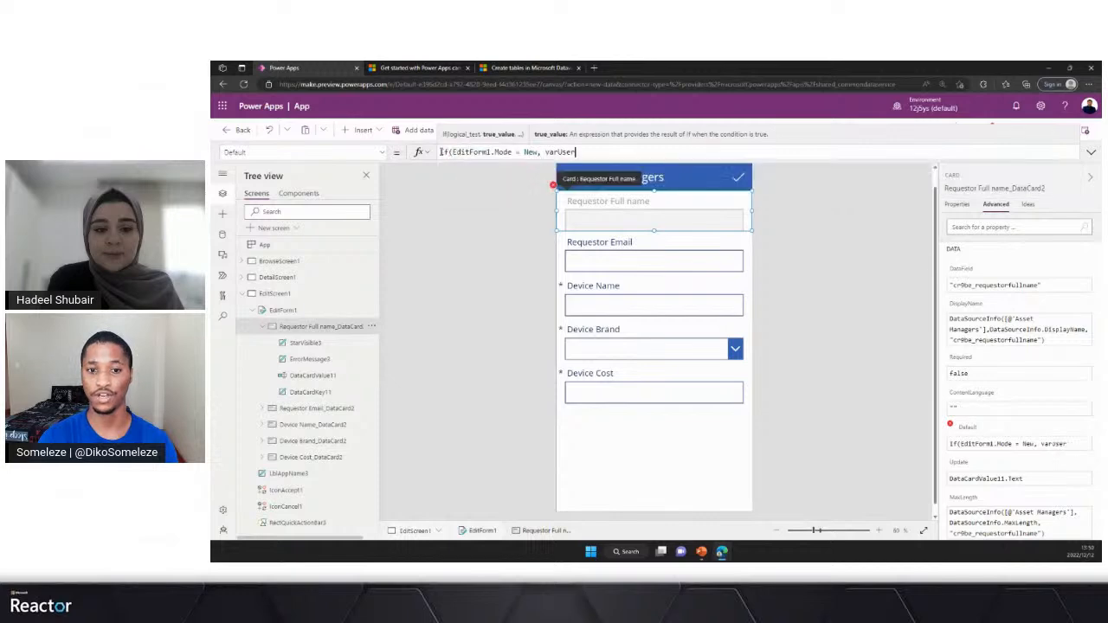
{"action": "type", "text": ","}
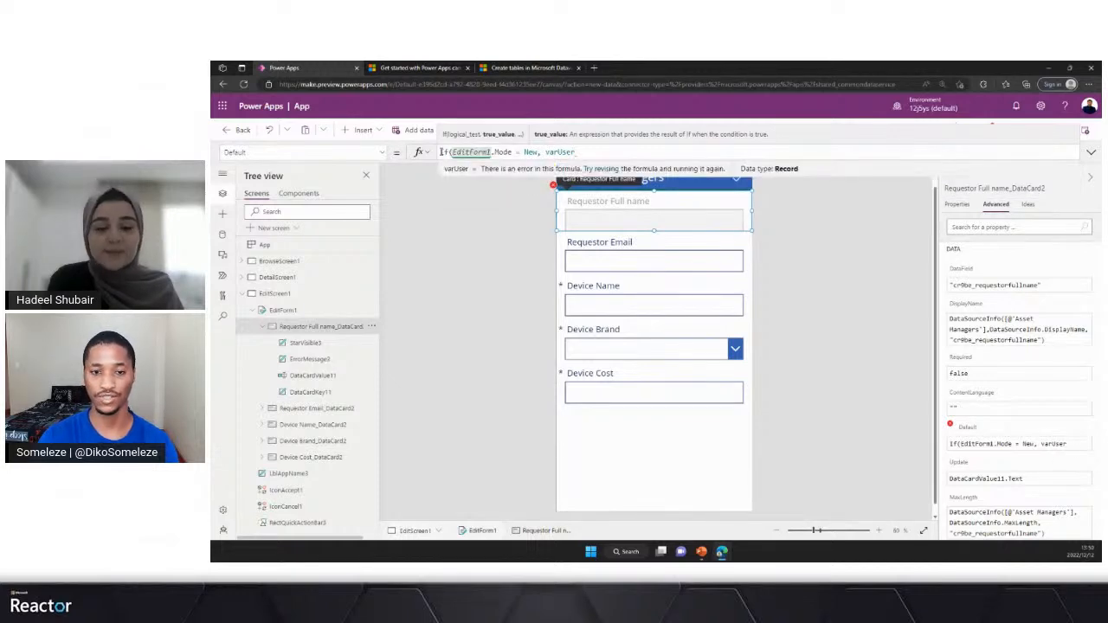
{"action": "key", "text": "BackSpace"}
{"action": "type", "text": "."}
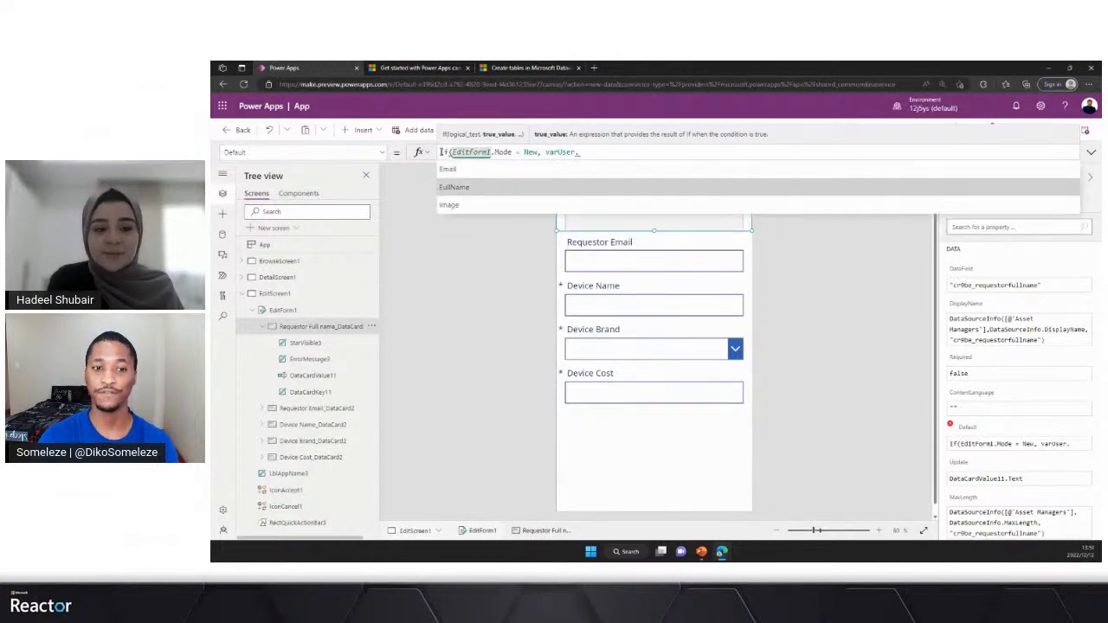
{"action": "key", "text": "Return"}
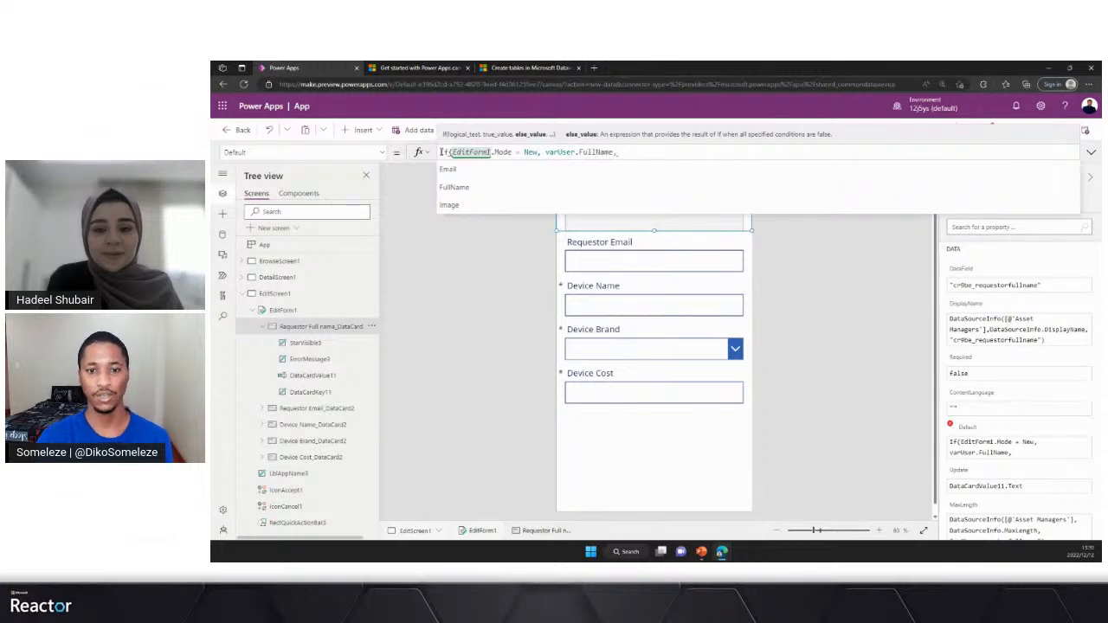
Step: Complete the If formula with ThisItem.'Requestor Full name' as the else value, close it and copy the whole formula
{"action": "type", "text": "hs"}
{"action": "key", "text": "BackSpace"}
{"action": "type", "text": "is"}
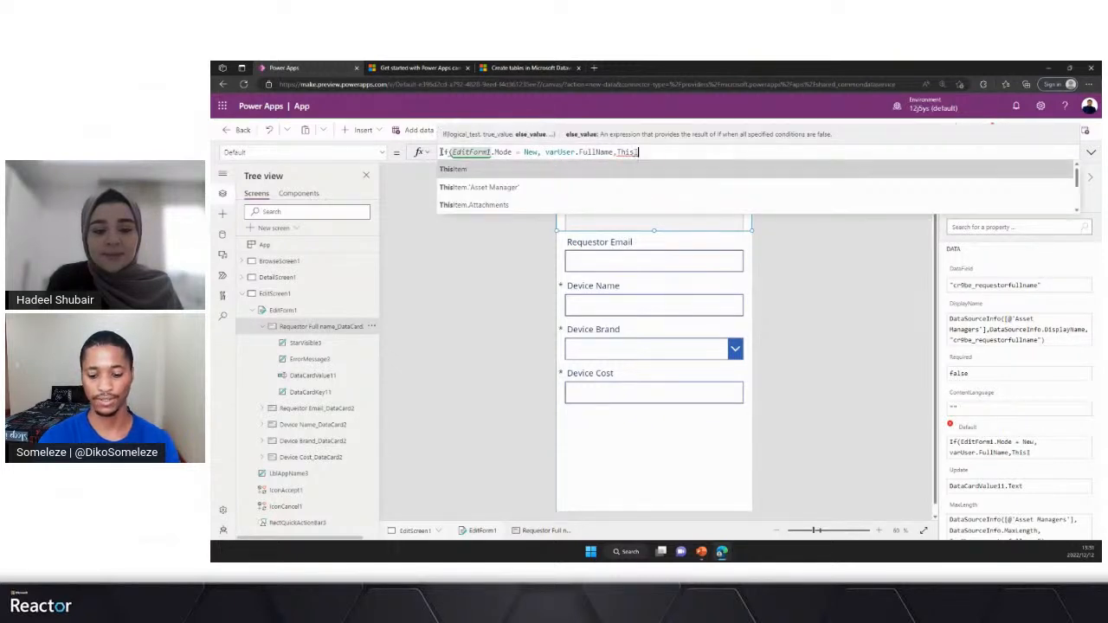
{"action": "type", "text": "Ite"}
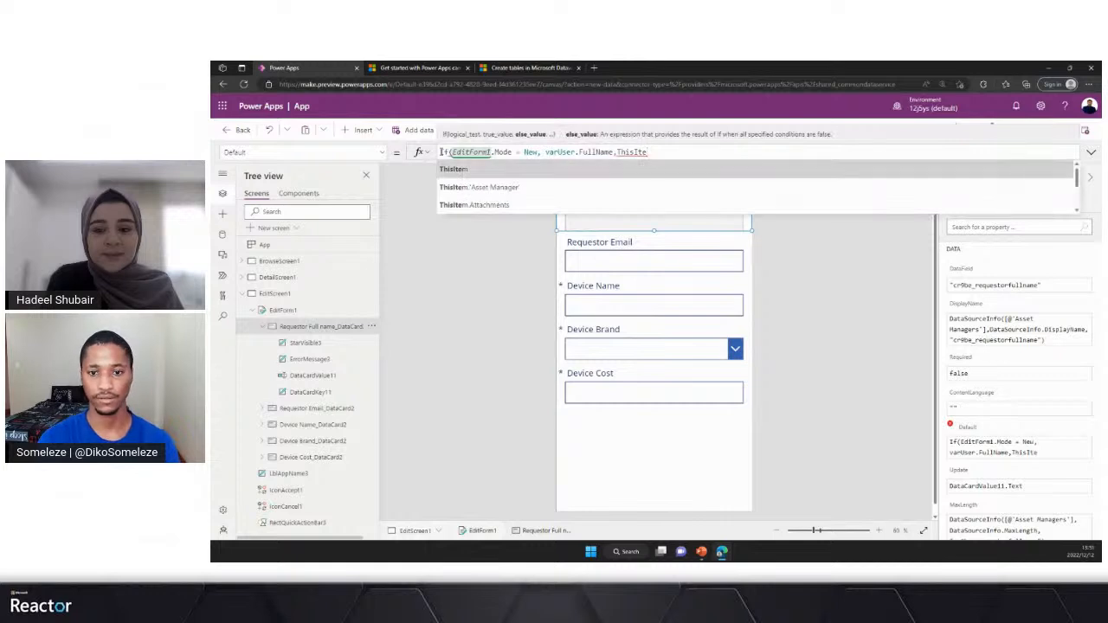
{"action": "type", "text": "m.Re"}
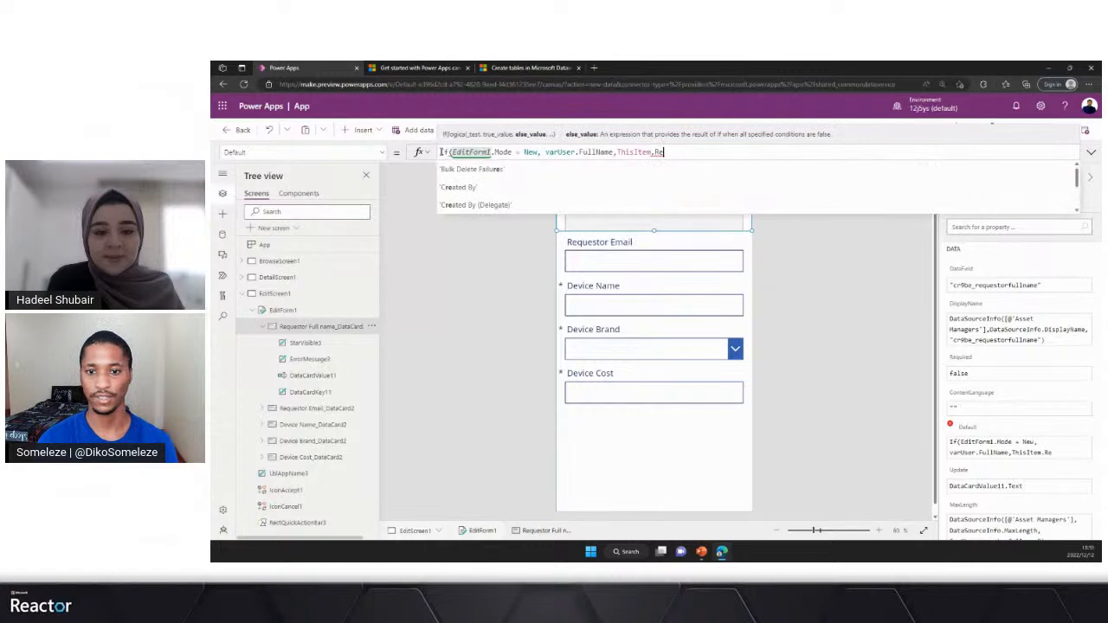
{"action": "key", "text": "Down"}
{"action": "key", "text": "Down"}
{"action": "key", "text": "Down"}
{"action": "key", "text": "Down"}
{"action": "key", "text": "Down"}
{"action": "key", "text": "Down"}
{"action": "key", "text": "Down"}
{"action": "key", "text": "Down"}
{"action": "key", "text": "Down"}
{"action": "key", "text": "Down"}
{"action": "key", "text": "Down"}
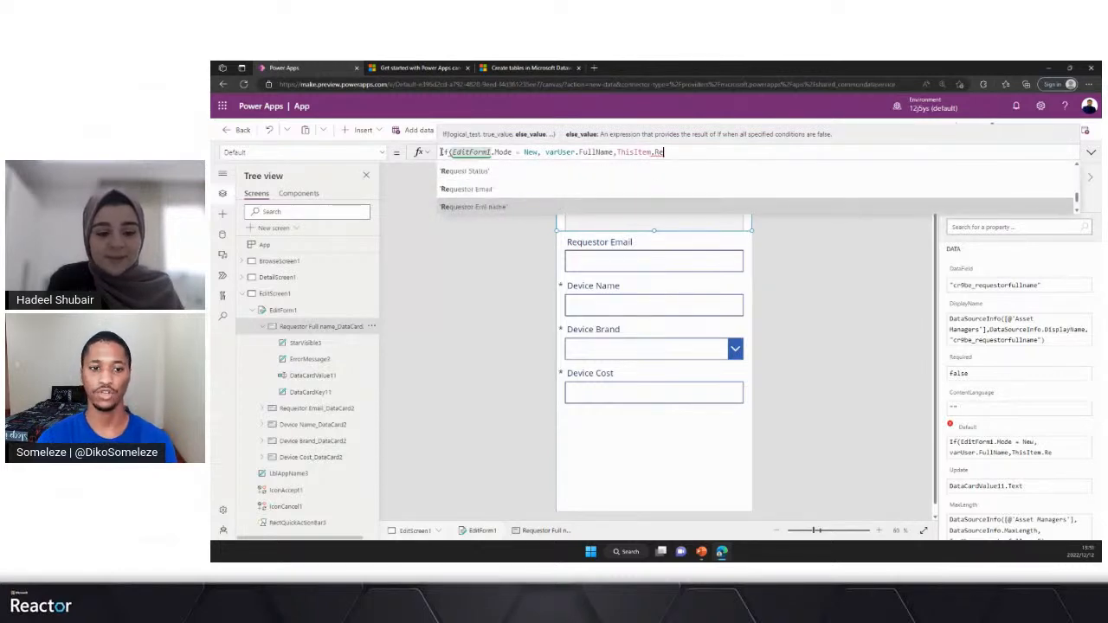
{"action": "key", "text": "Tab"}
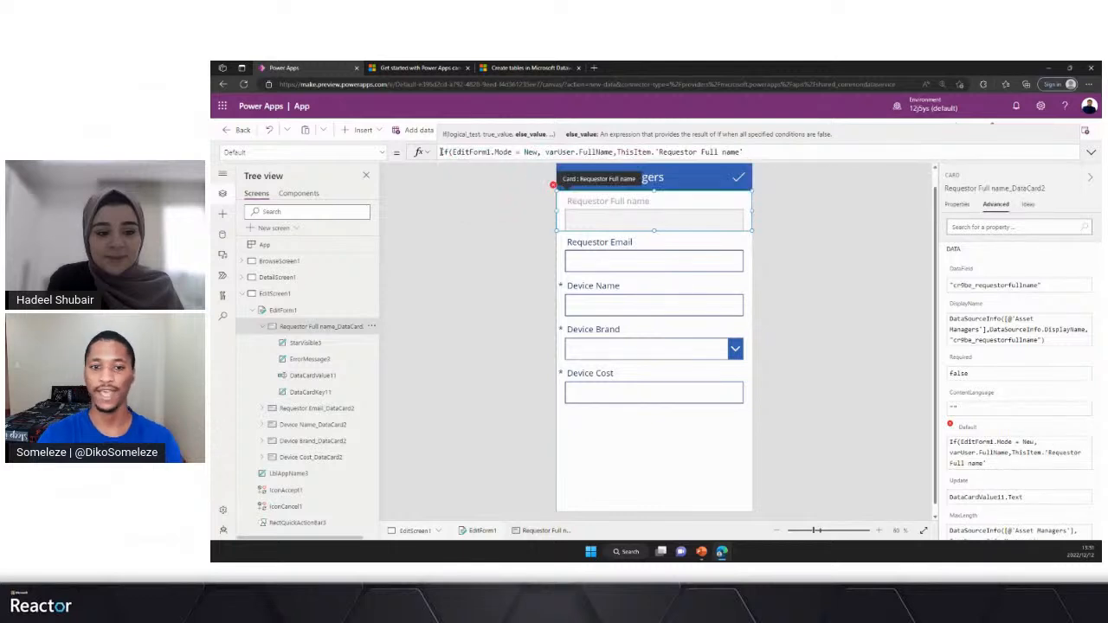
{"action": "type", "text": ")"}
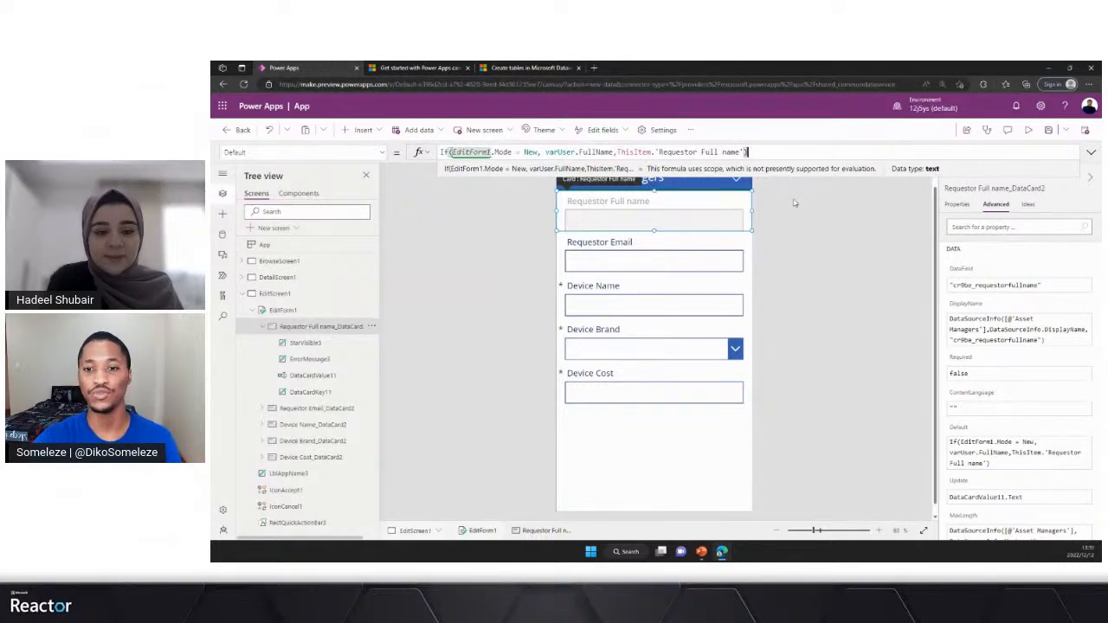
{"action": "left_click_drag", "start_coordinate": [750, 152], "coordinate": [439, 153]}
{"action": "key", "text": "ctrl+c"}
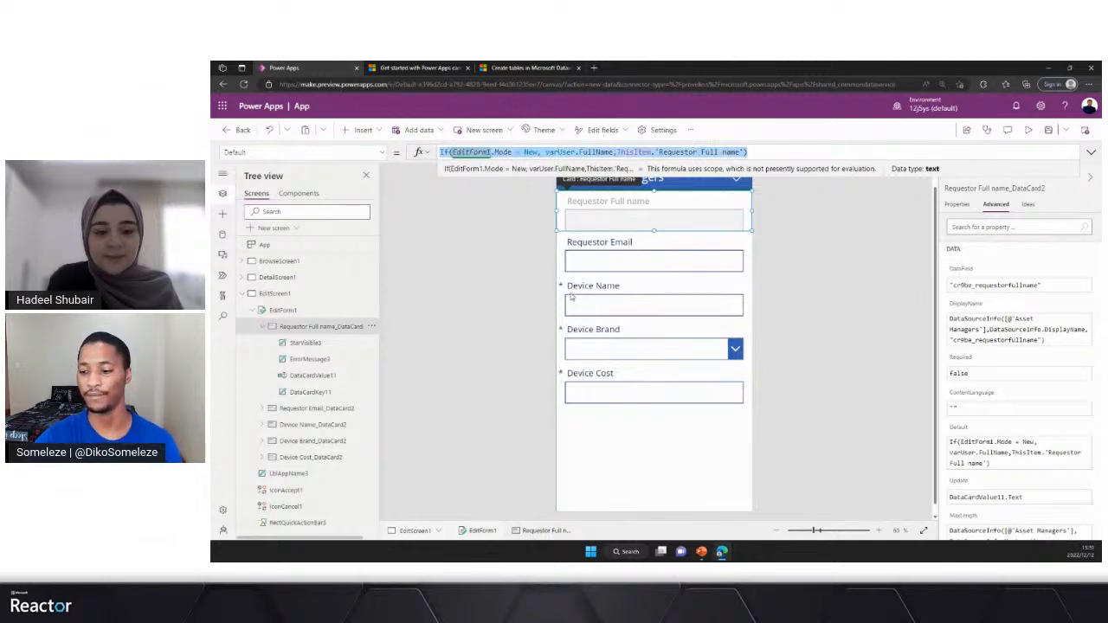
Step: Unlock the Requestor Email card and set its DisplayMode property to DisplayMode.Disabled
{"action": "left_click", "coordinate": [618, 262]}
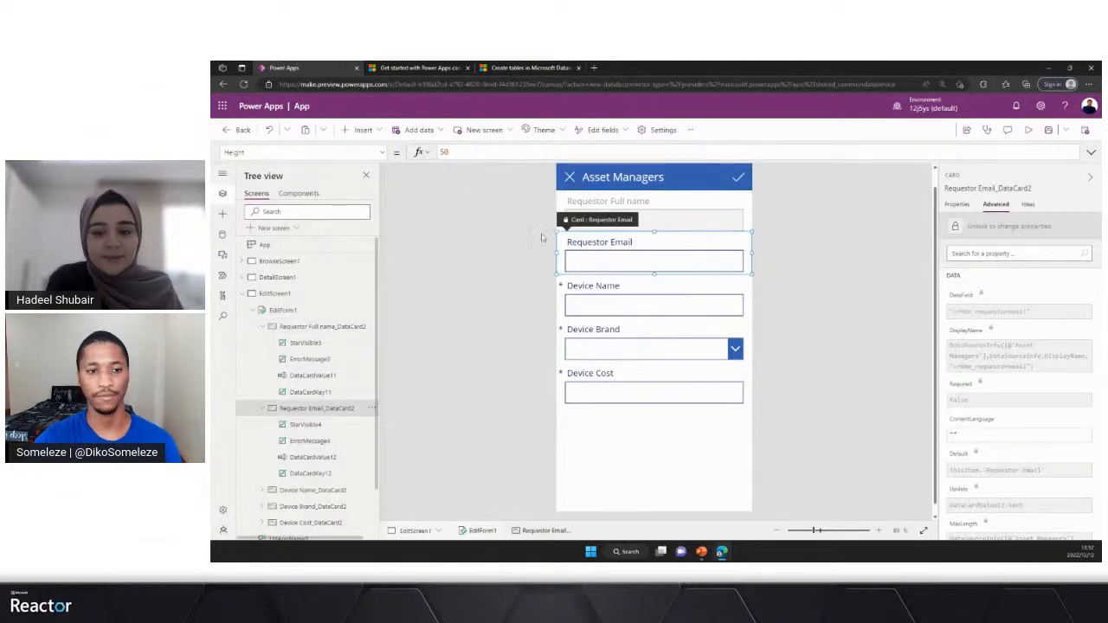
{"action": "left_click", "coordinate": [383, 154]}
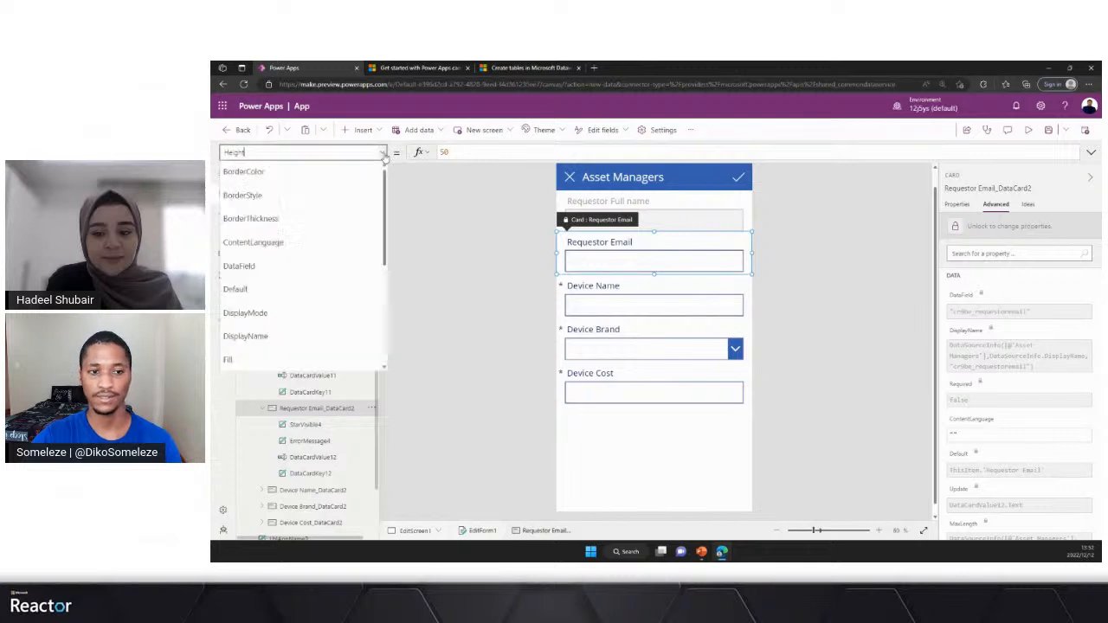
{"action": "left_click", "coordinate": [267, 313]}
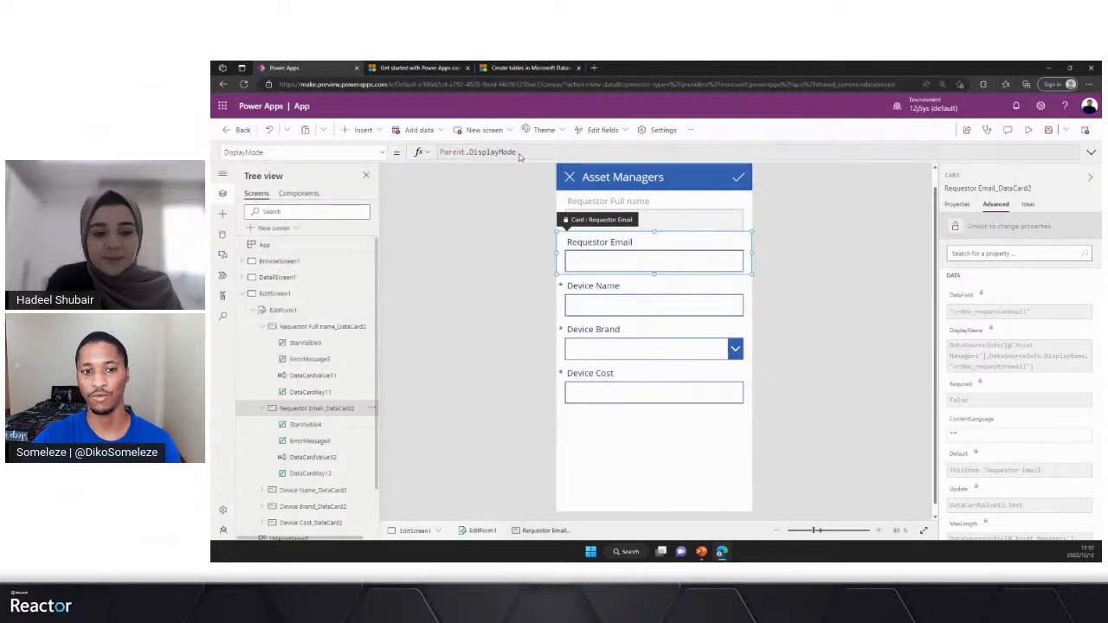
{"action": "left_click", "coordinate": [957, 227]}
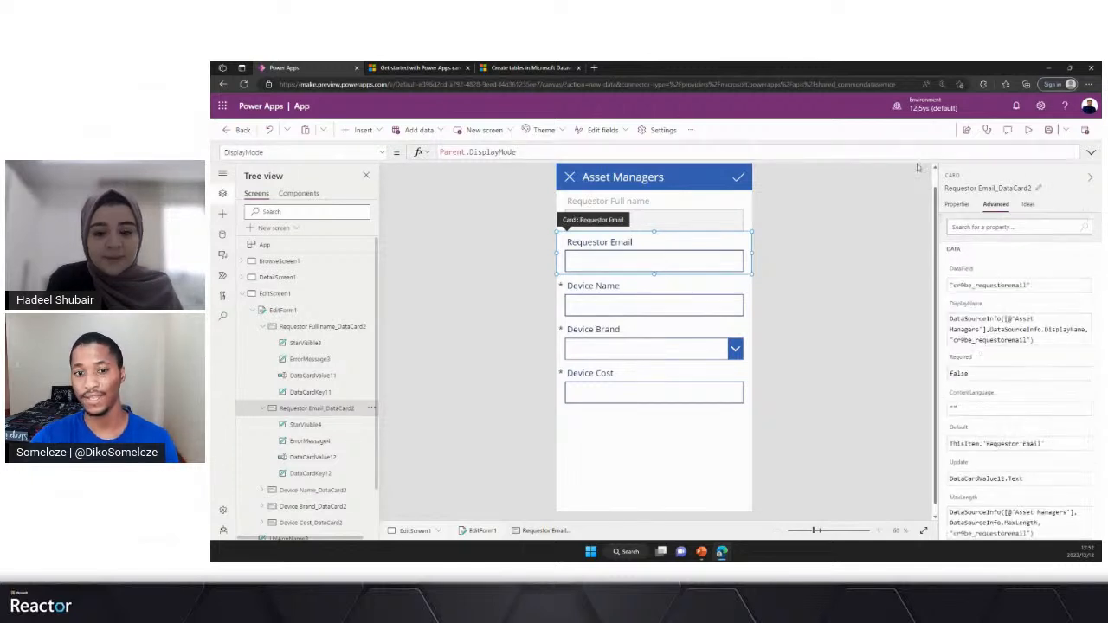
{"action": "left_click", "coordinate": [519, 152]}
{"action": "triple_click", "coordinate": [520, 153]}
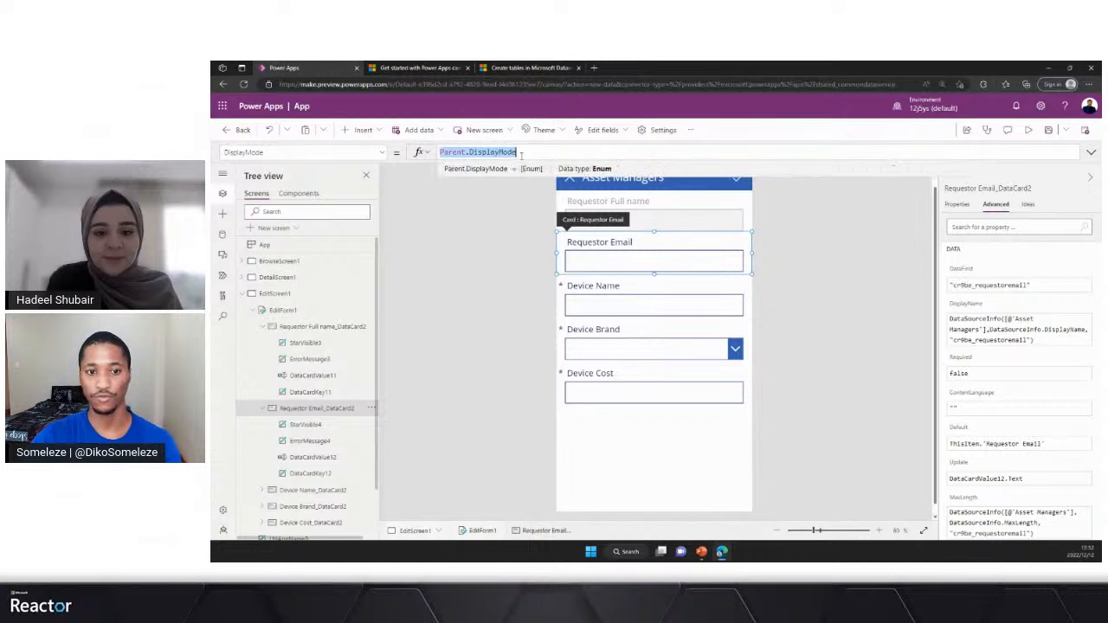
{"action": "type", "text": "Displa"}
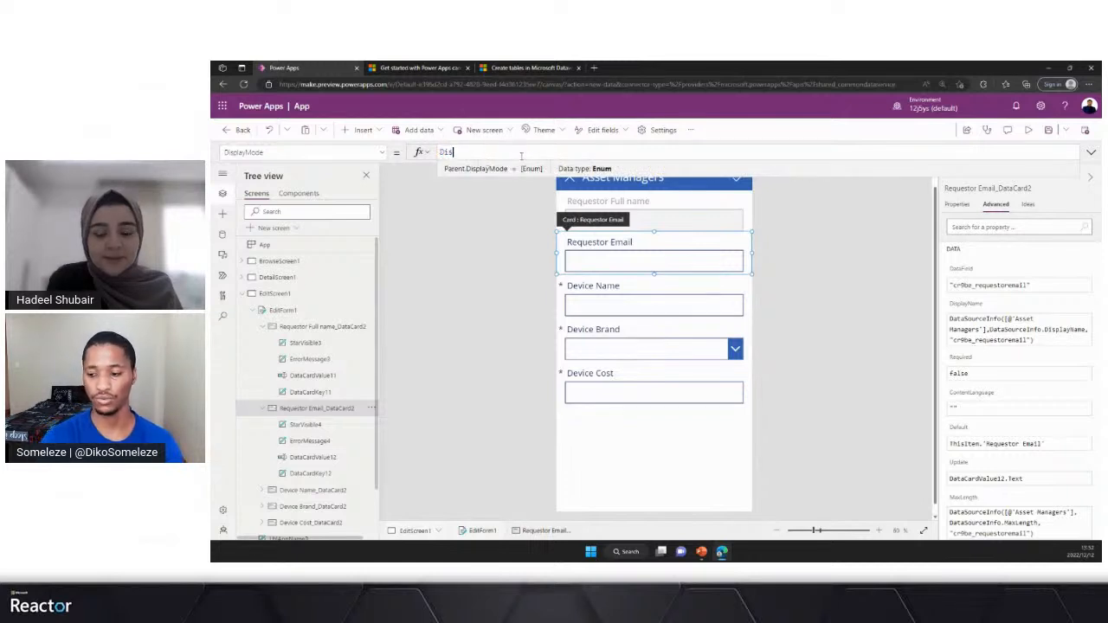
{"action": "key", "text": "Down"}
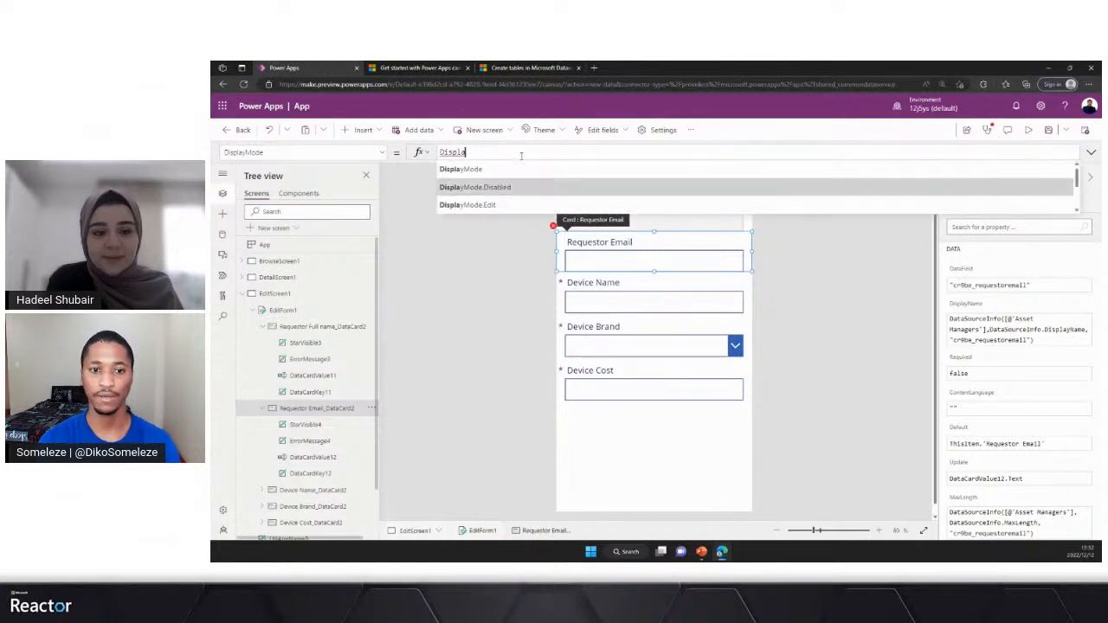
{"action": "key", "text": "Tab"}
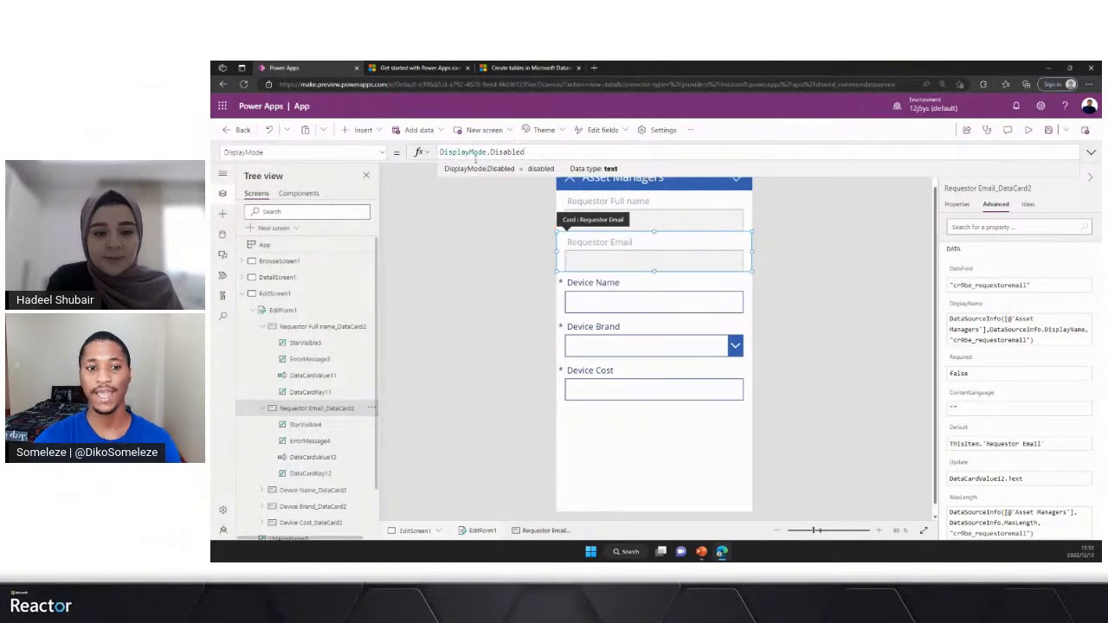
Step: Replace the Requestor Email card's Default property with the copied If formula
{"action": "left_click", "coordinate": [382, 152]}
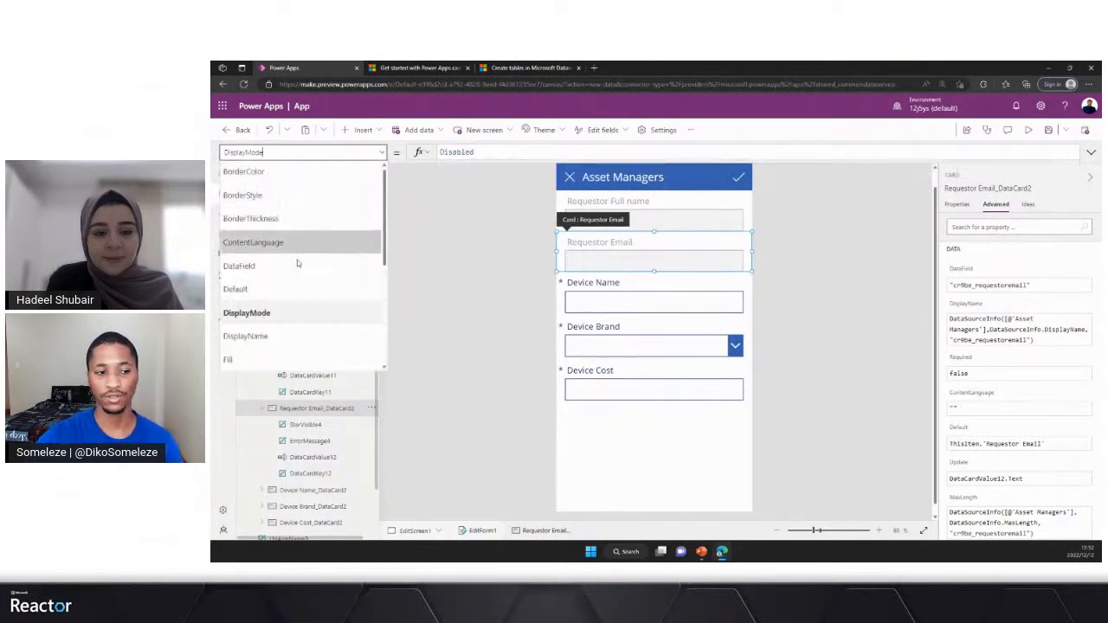
{"action": "left_click", "coordinate": [300, 289]}
{"action": "double_click", "coordinate": [497, 154]}
{"action": "left_click_drag", "start_coordinate": [552, 153], "coordinate": [440, 152]}
{"action": "key", "text": "ctrl+v"}
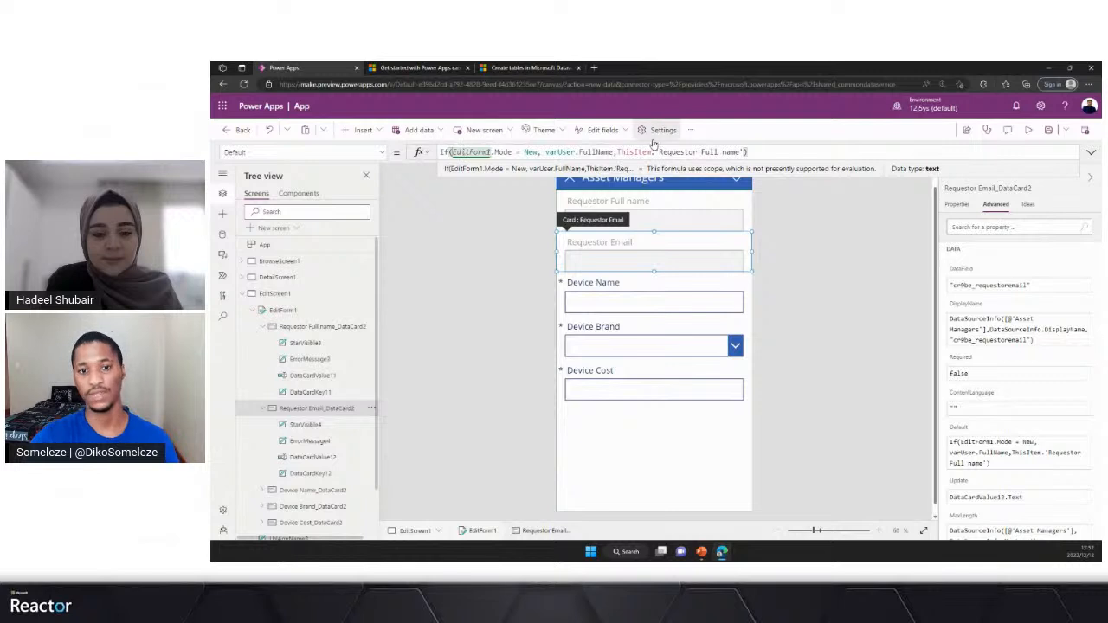
Step: Replace FullName with Email in the true value of the Requestor Email card's Default formula, giving varUser.Email
{"action": "left_click_drag", "start_coordinate": [613, 151], "coordinate": [576, 153]}
{"action": "key", "text": "BackSpace"}
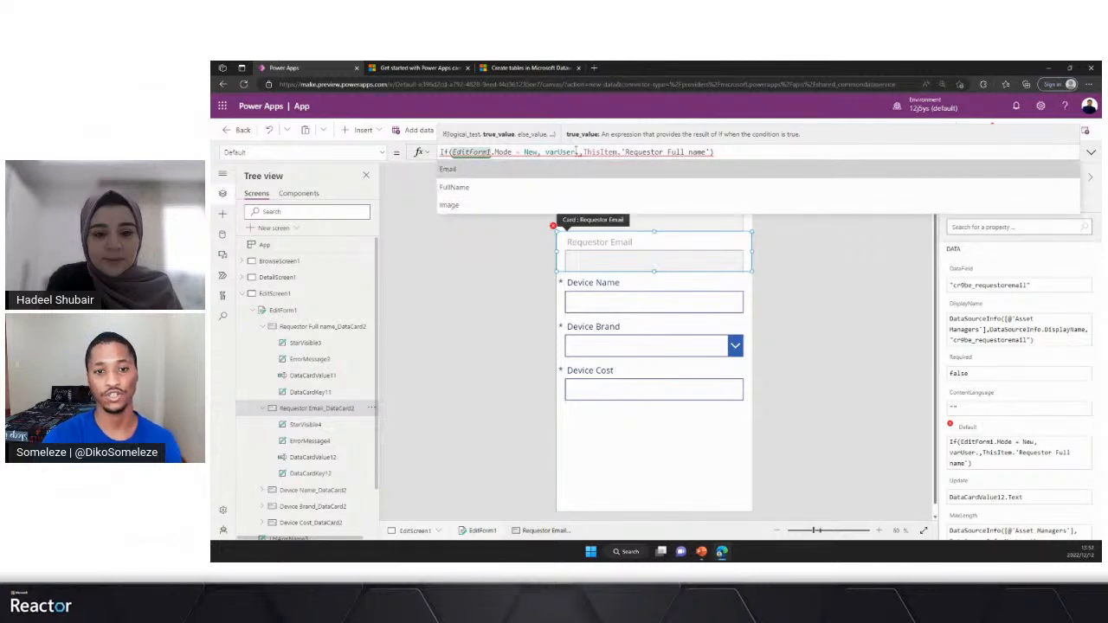
{"action": "key", "text": "Tab"}
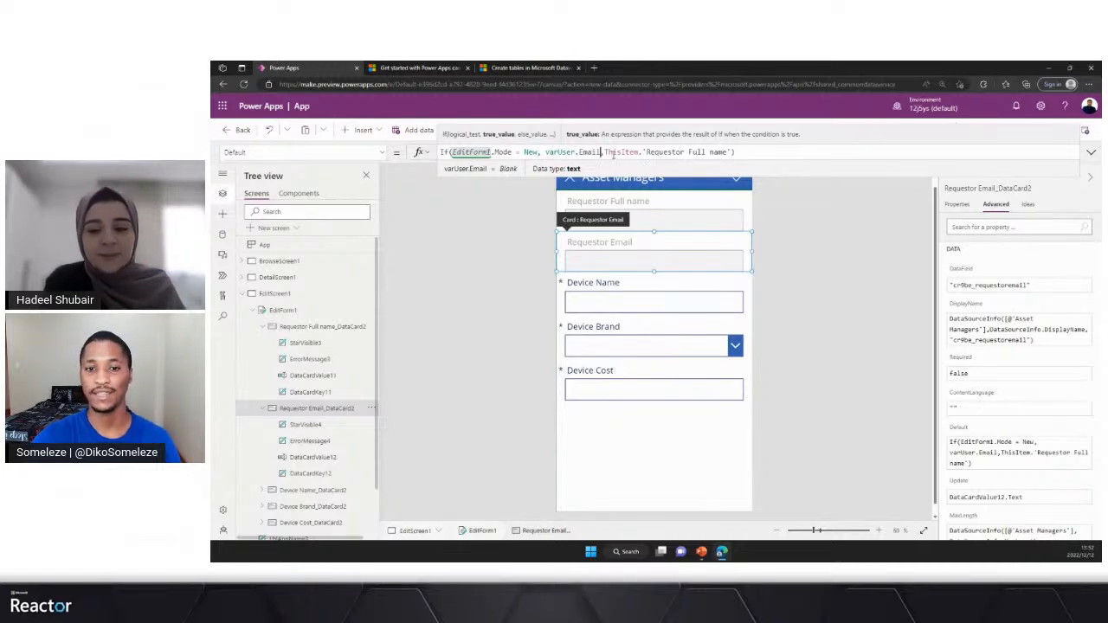
Step: Change the else value of the Requestor Email card's Default formula to ThisItem.'Requestor Email'
{"action": "left_click_drag", "start_coordinate": [731, 152], "coordinate": [642, 152]}
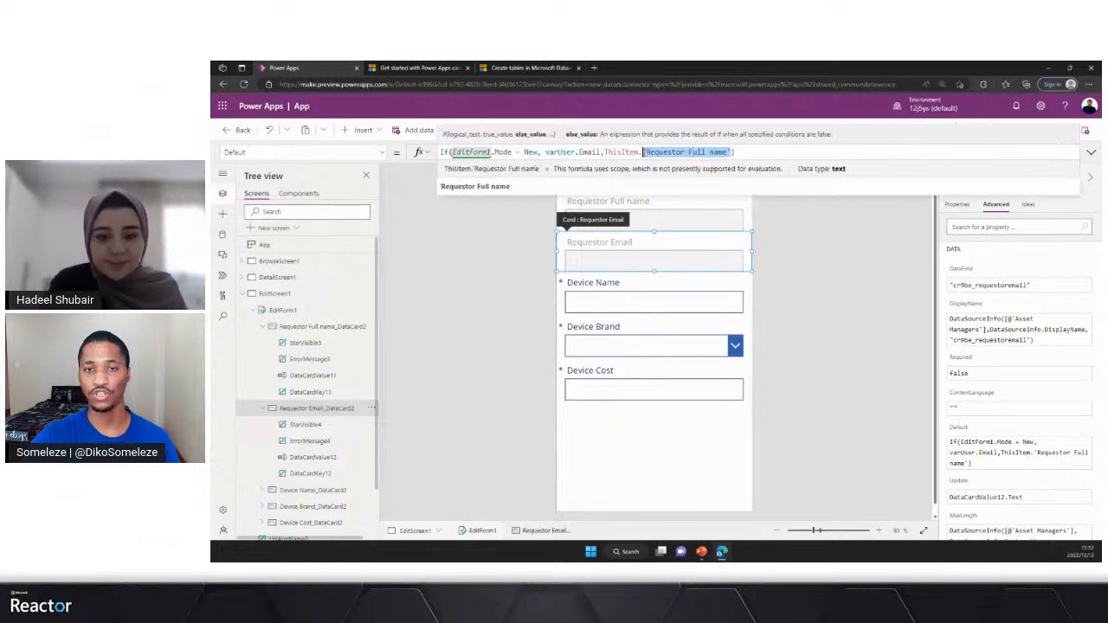
{"action": "key", "text": "BackSpace"}
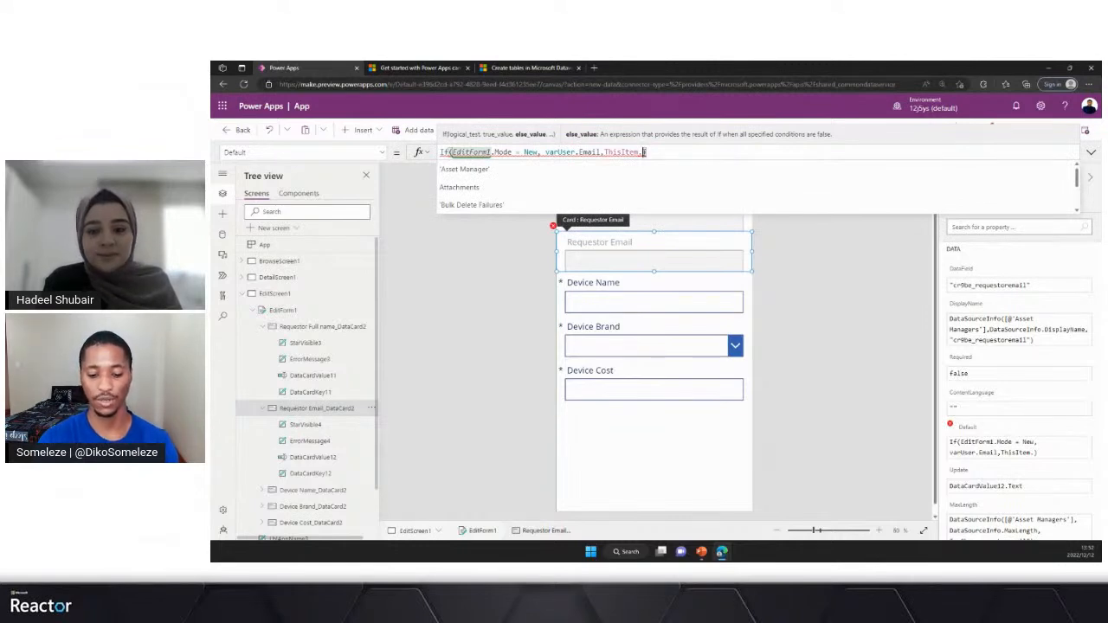
{"action": "type", "text": "Req)"}
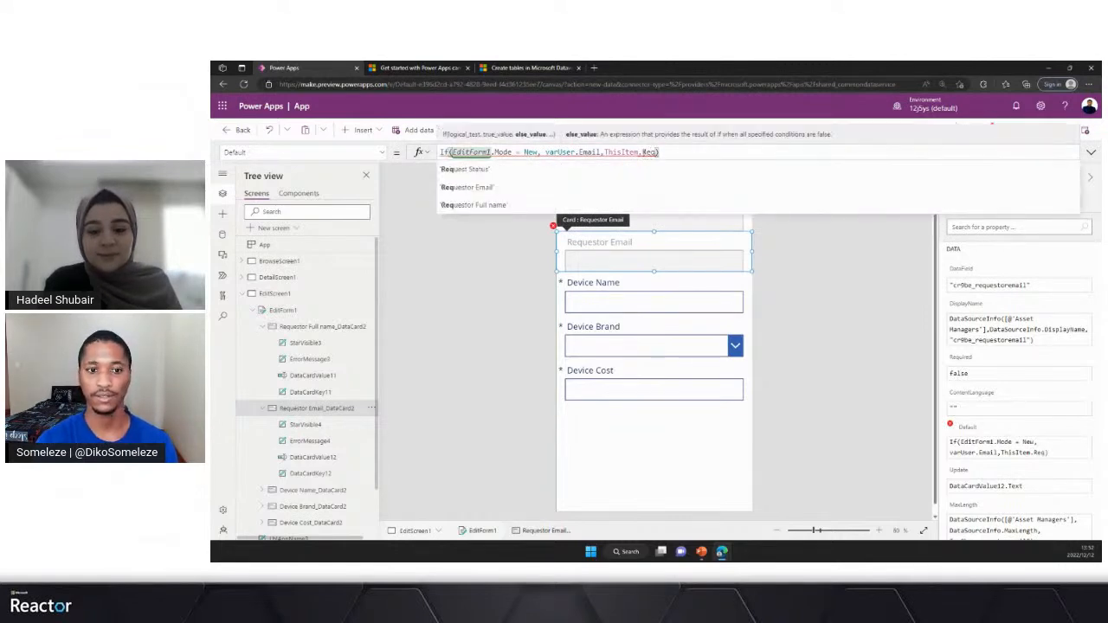
{"action": "key", "text": "Down"}
{"action": "key", "text": "Down"}
{"action": "key", "text": "Return"}
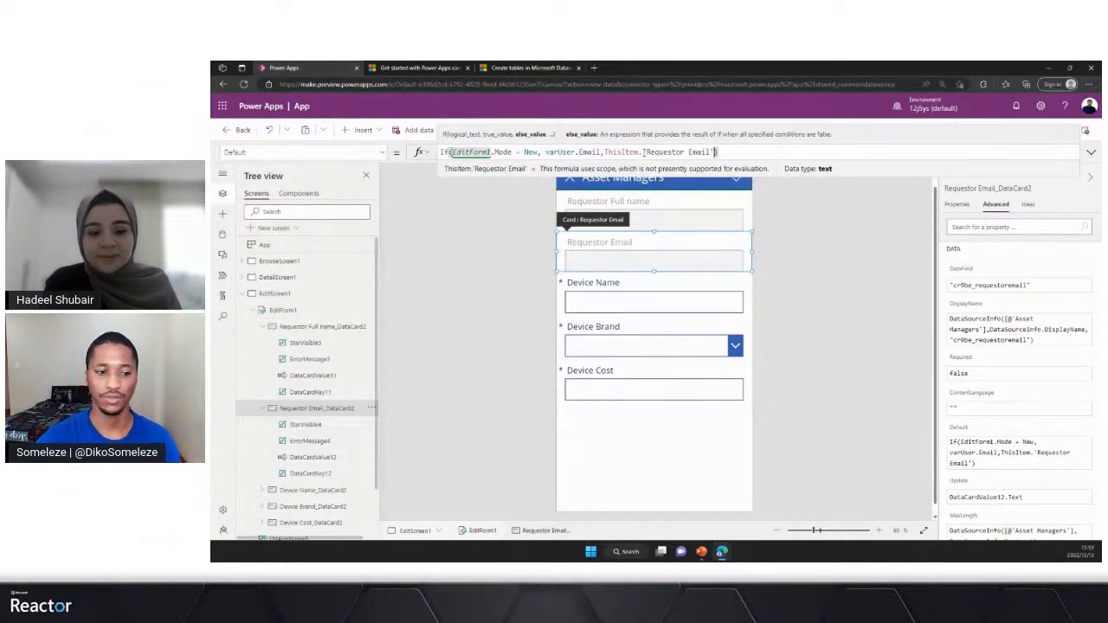
Step: Collapse EditScreen1, display BrowseScreen1 and run the app's OnStart formula
{"action": "left_click", "coordinate": [243, 295]}
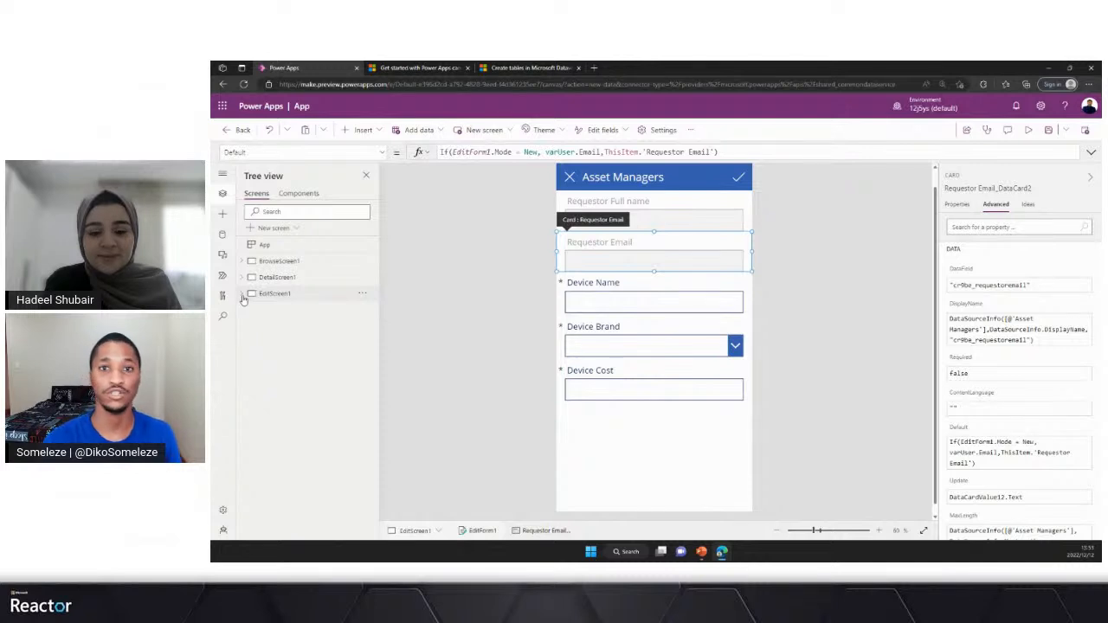
{"action": "left_click", "coordinate": [295, 264]}
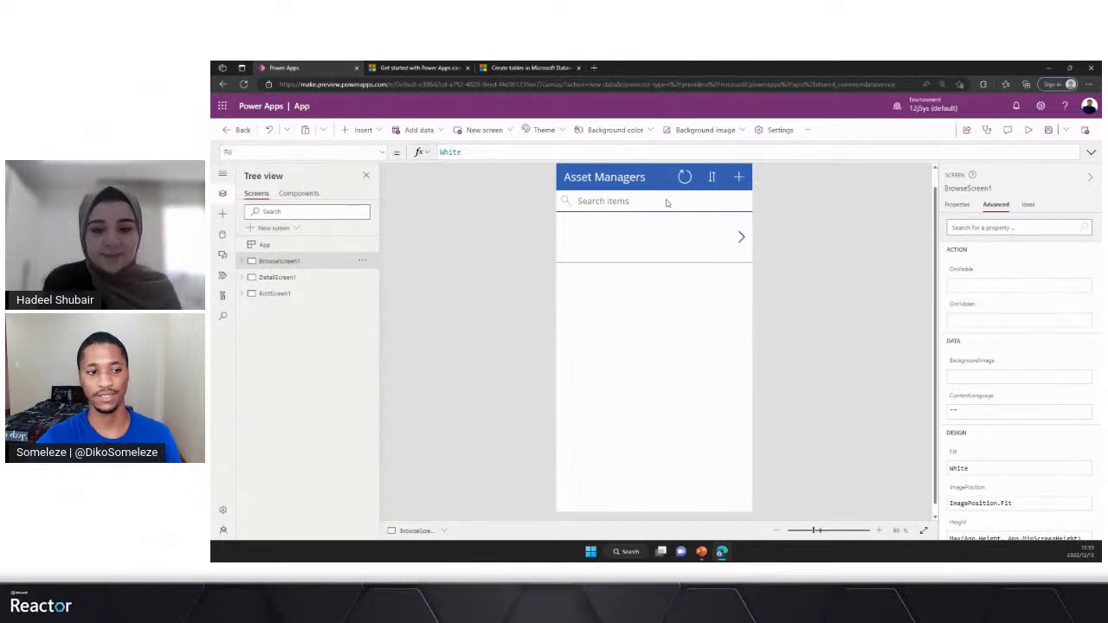
{"action": "left_click", "coordinate": [363, 244]}
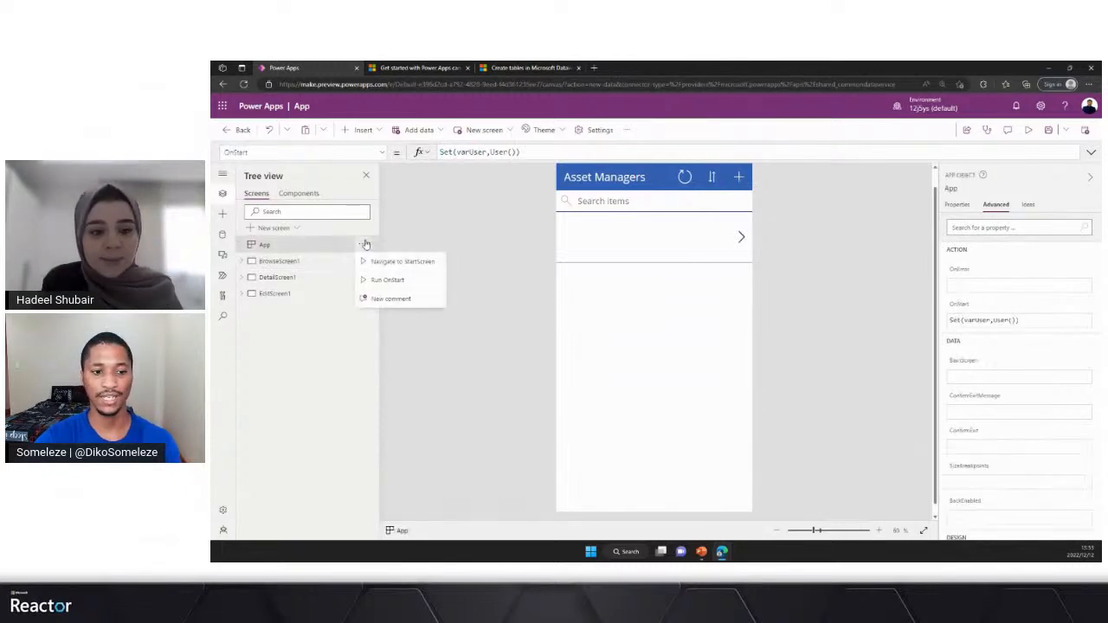
{"action": "left_click", "coordinate": [388, 281]}
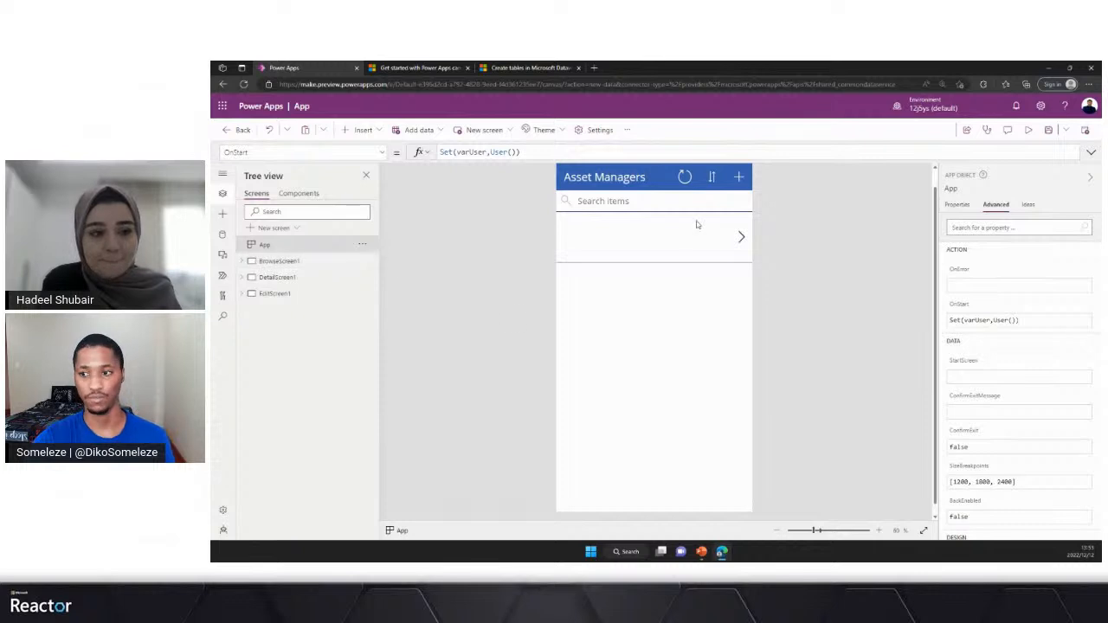
Step: Preview the app with a new record to check the requestor fields, try Microsoft as the Device Brand, and close the preview
{"action": "left_click", "coordinate": [1031, 132]}
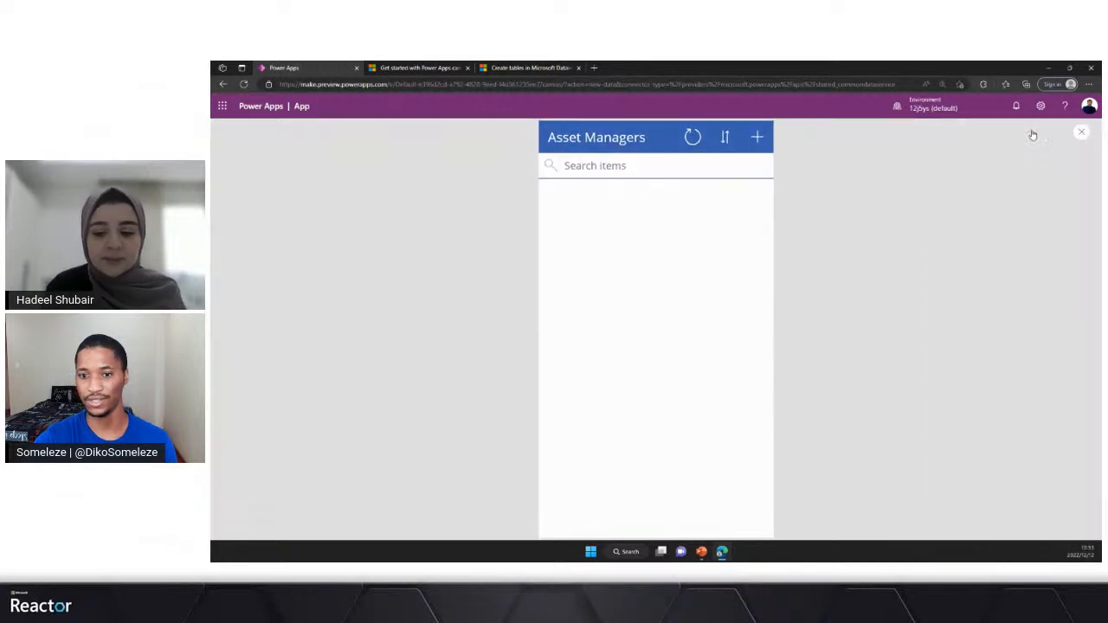
{"action": "left_click", "coordinate": [759, 142]}
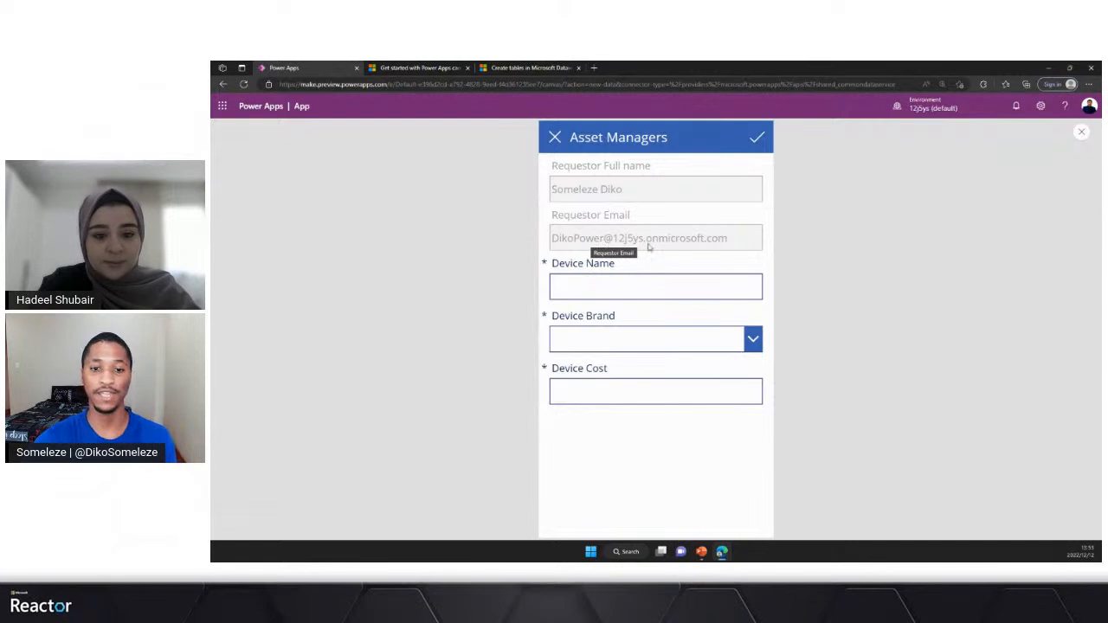
{"action": "left_click", "coordinate": [578, 286]}
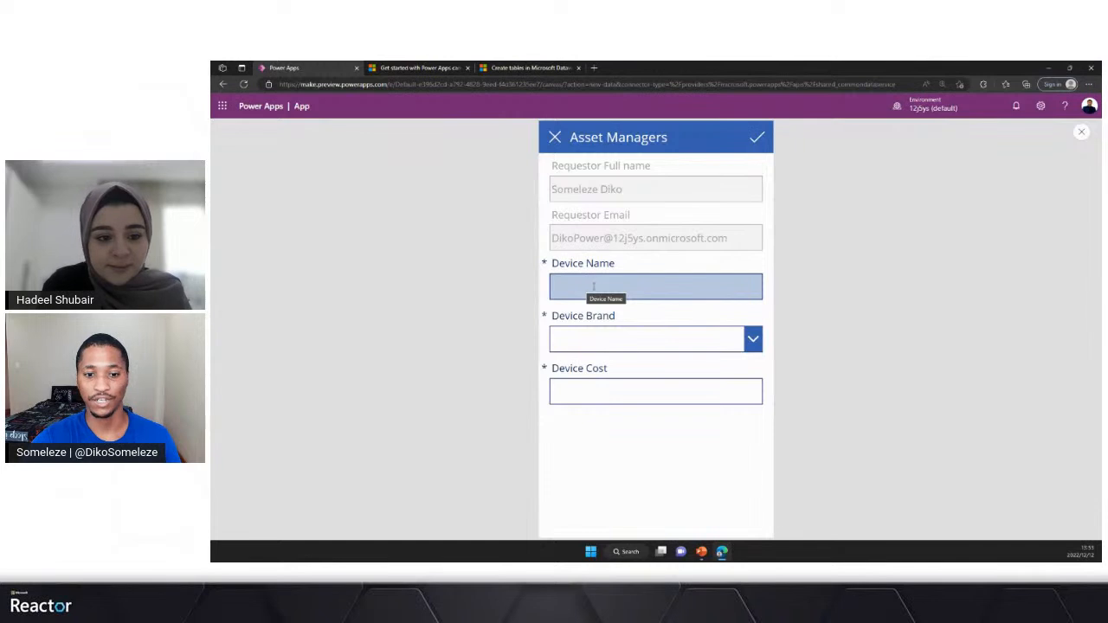
{"action": "left_click", "coordinate": [652, 342]}
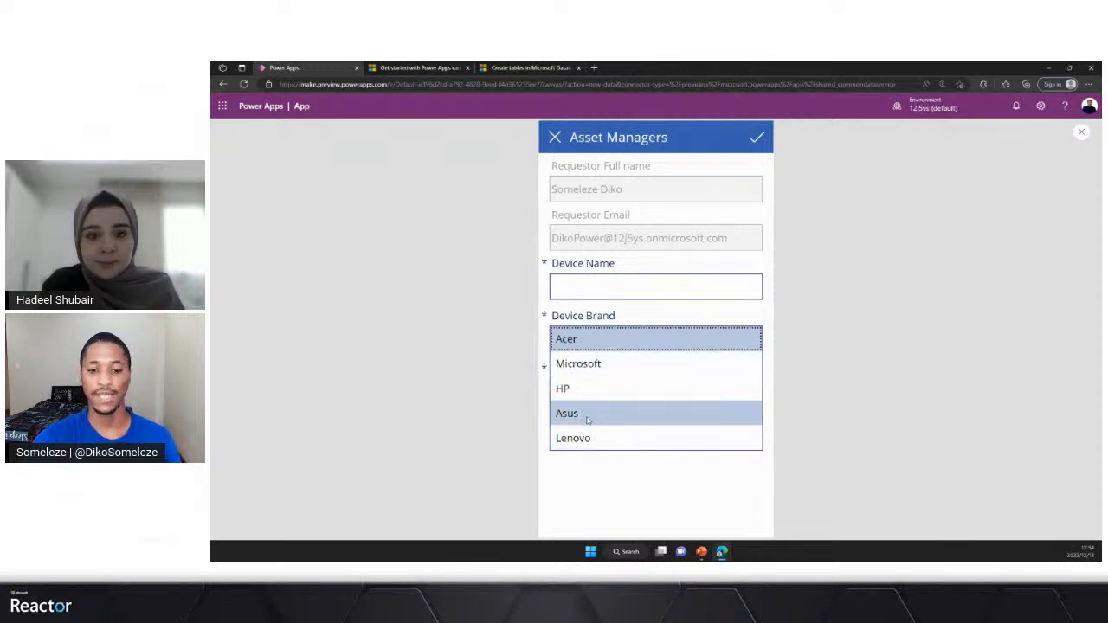
{"action": "left_click", "coordinate": [604, 366]}
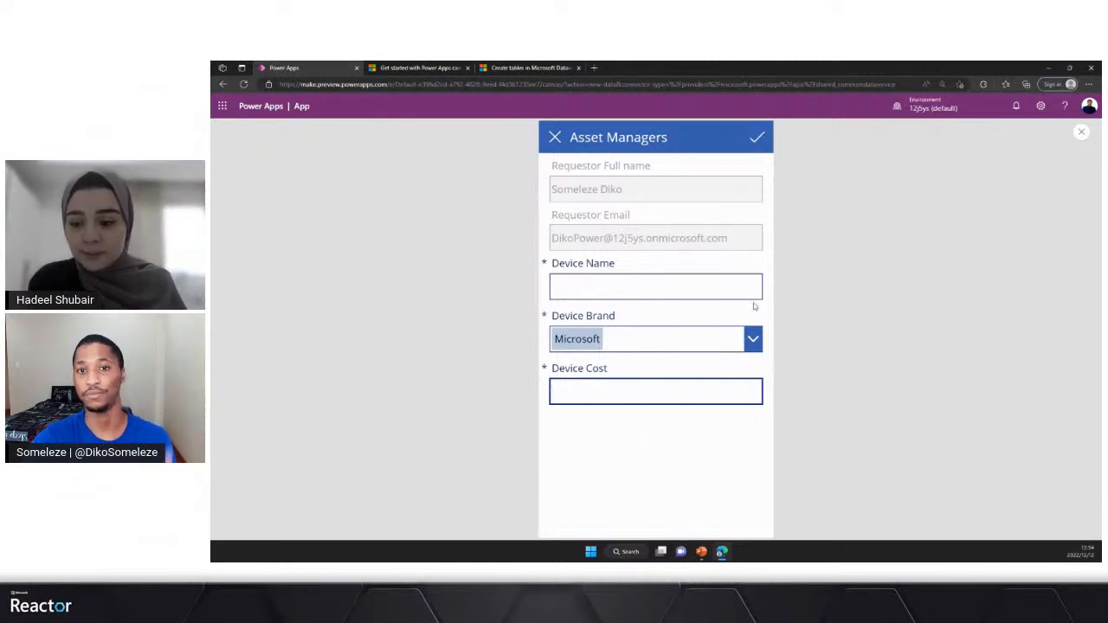
{"action": "left_click", "coordinate": [1082, 132]}
{"action": "left_click", "coordinate": [751, 369]}
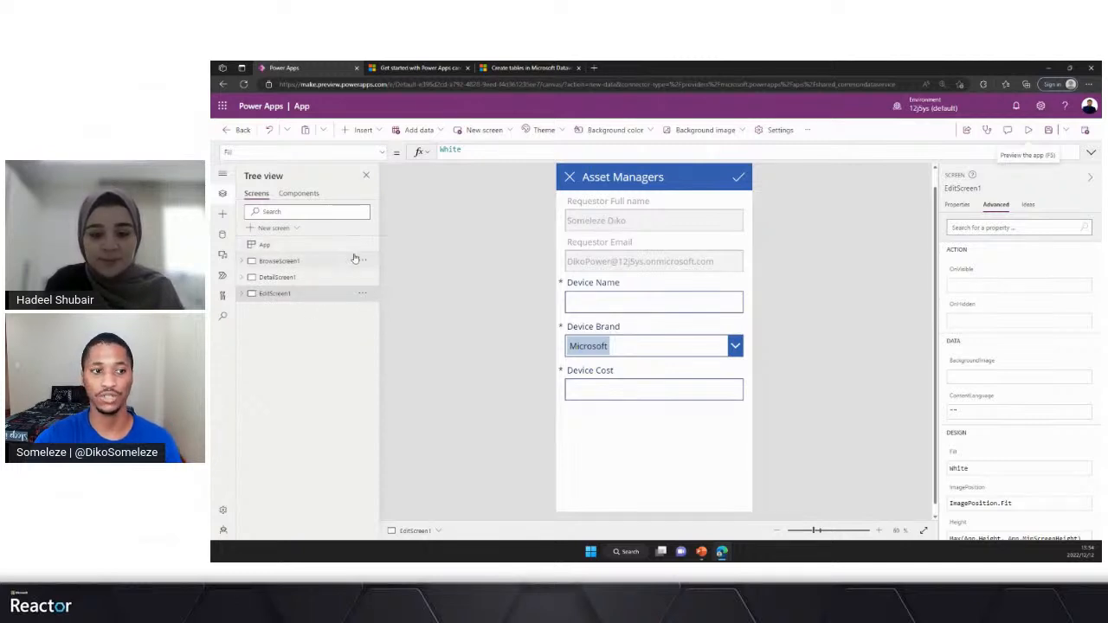
Step: Add a blank screen and move it above BrowseScreen1 in the screen order
{"action": "left_click", "coordinate": [287, 230]}
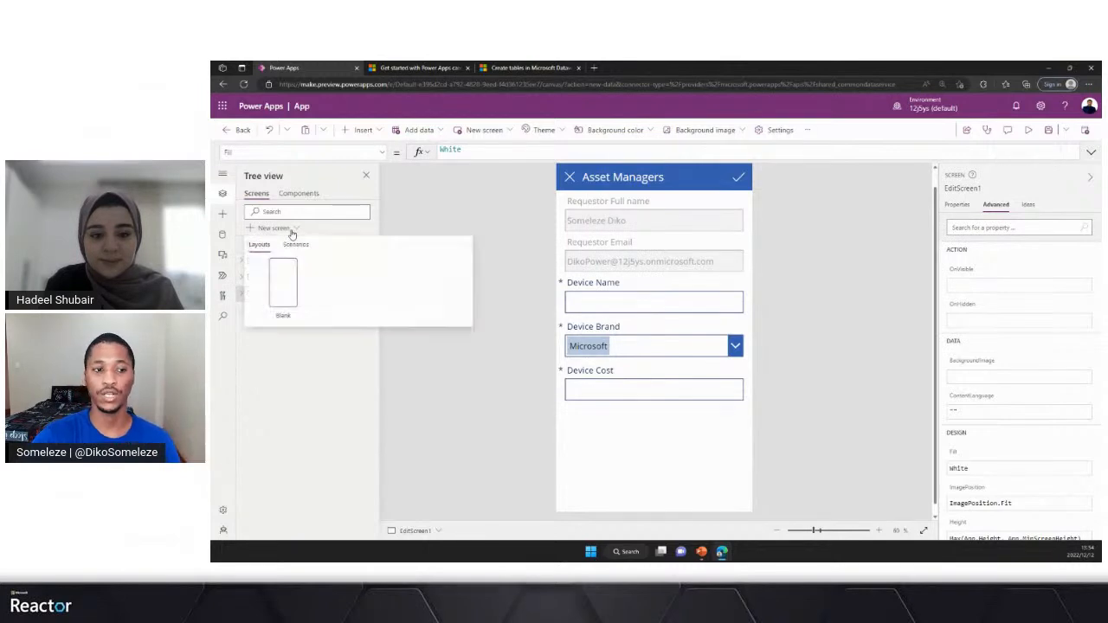
{"action": "left_click", "coordinate": [290, 287]}
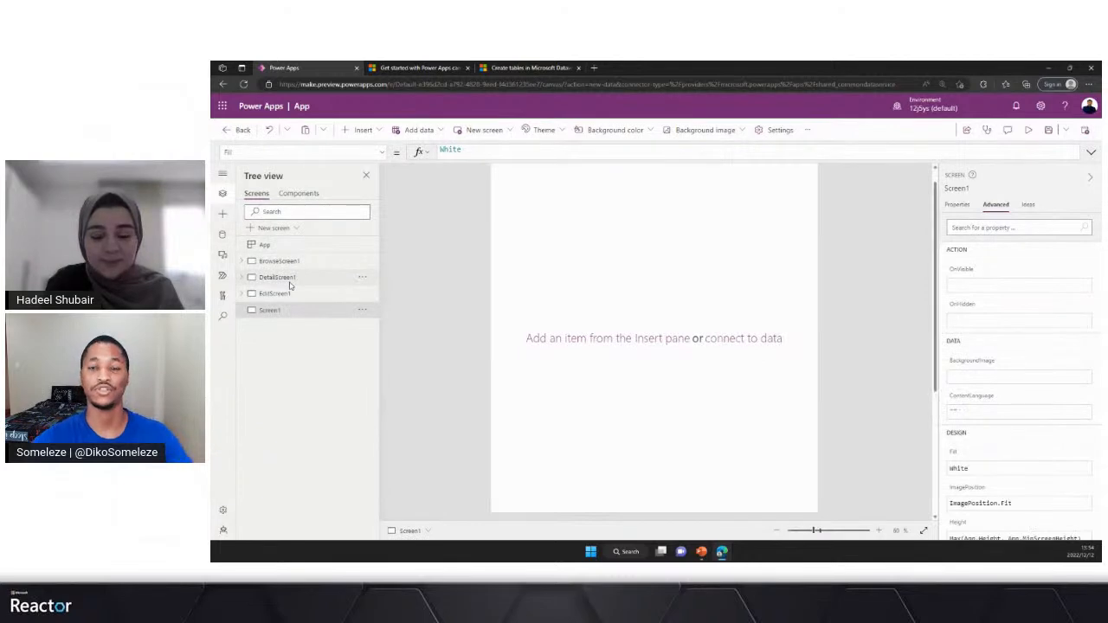
{"action": "left_click", "coordinate": [362, 310]}
{"action": "left_click", "coordinate": [374, 327]}
{"action": "left_click", "coordinate": [362, 294]}
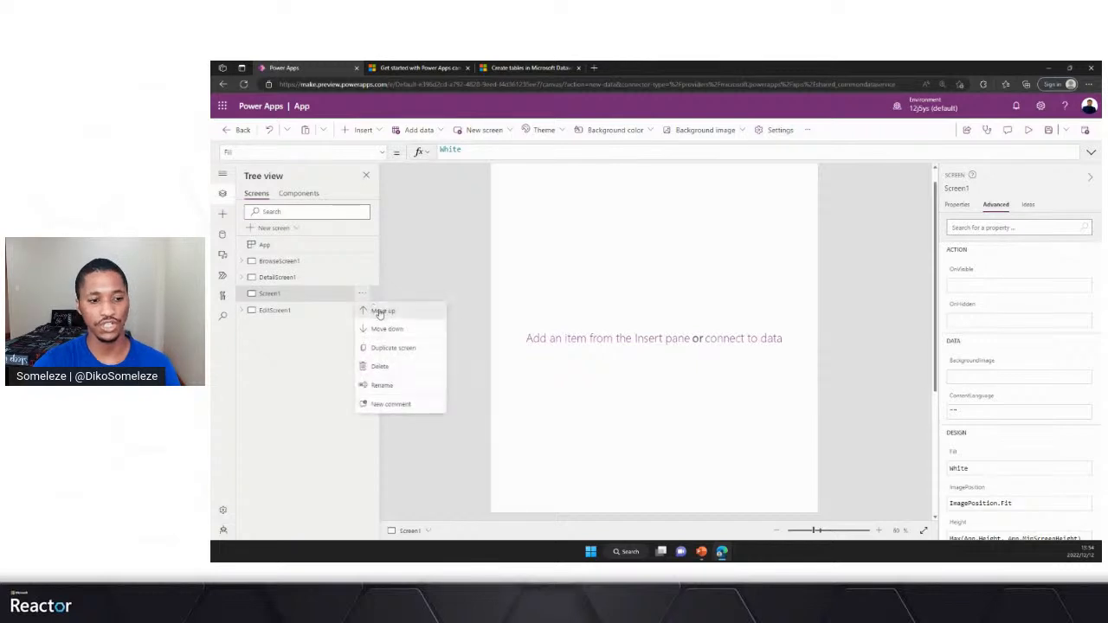
{"action": "left_click", "coordinate": [375, 310]}
{"action": "left_click", "coordinate": [362, 279]}
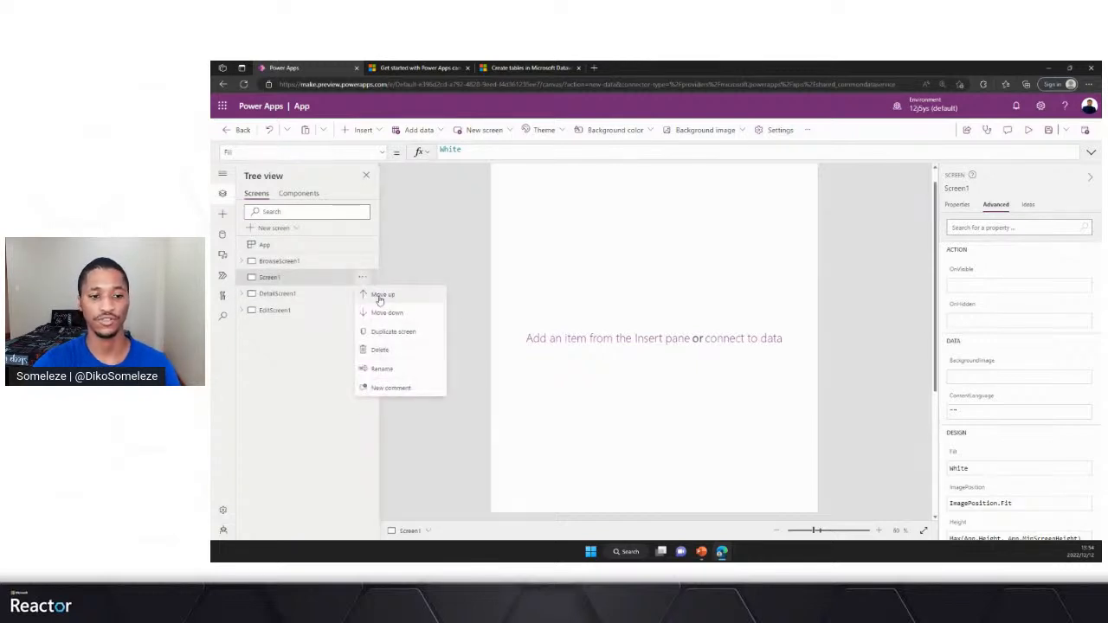
{"action": "left_click", "coordinate": [379, 296]}
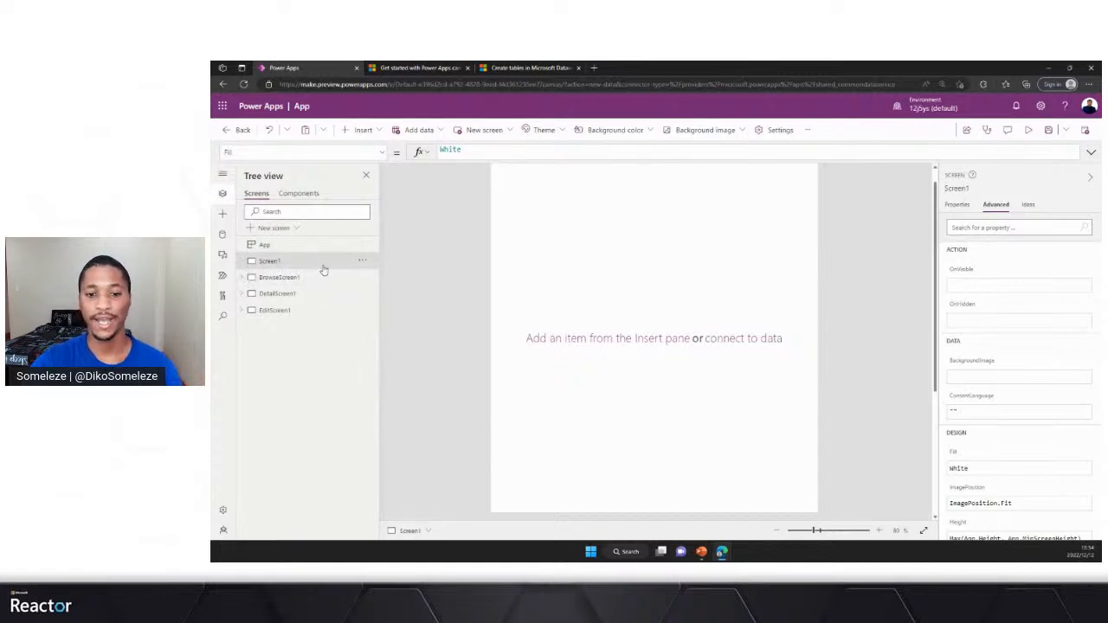
Step: Set the new blank screen's fill to the light blue theme color RGBA(227, 234, 243, 1)
{"action": "left_click", "coordinate": [778, 531]}
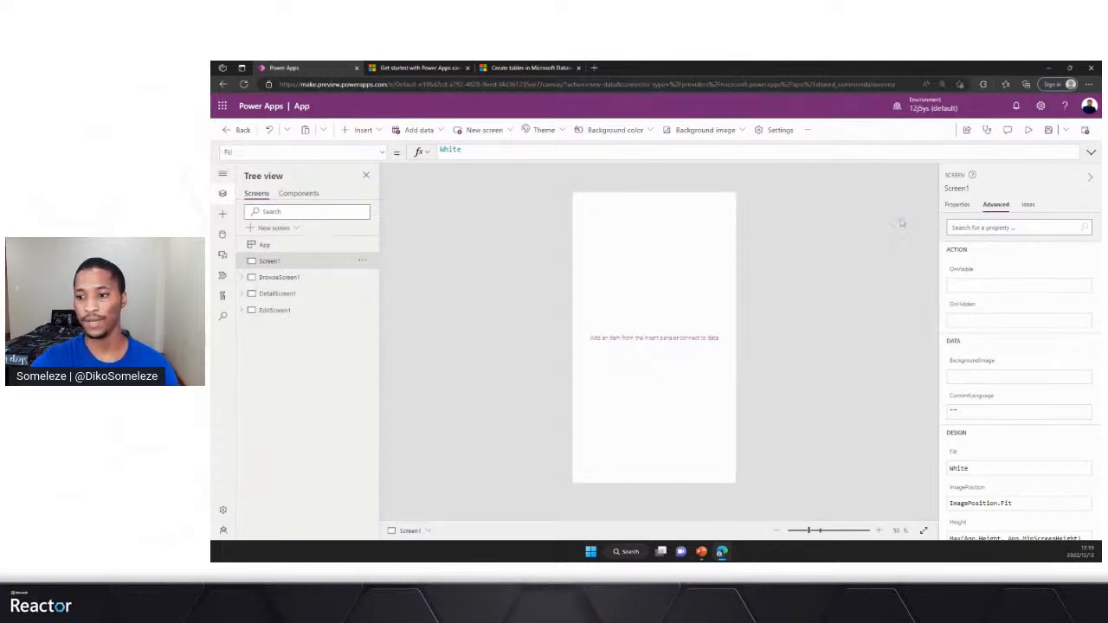
{"action": "left_click", "coordinate": [956, 206]}
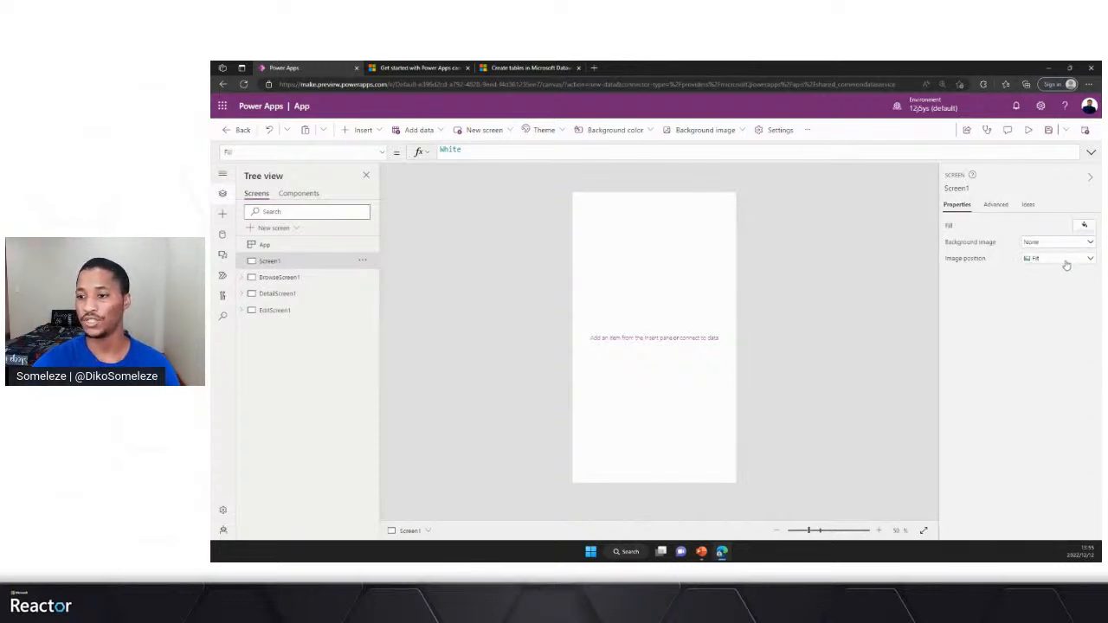
{"action": "left_click", "coordinate": [1083, 227]}
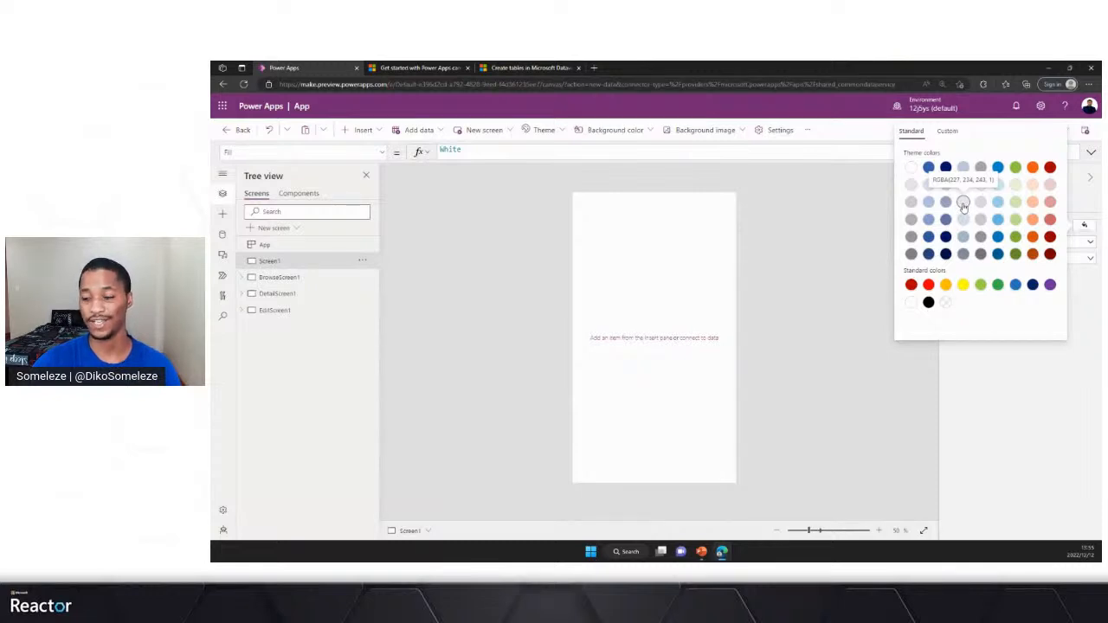
{"action": "left_click", "coordinate": [962, 203]}
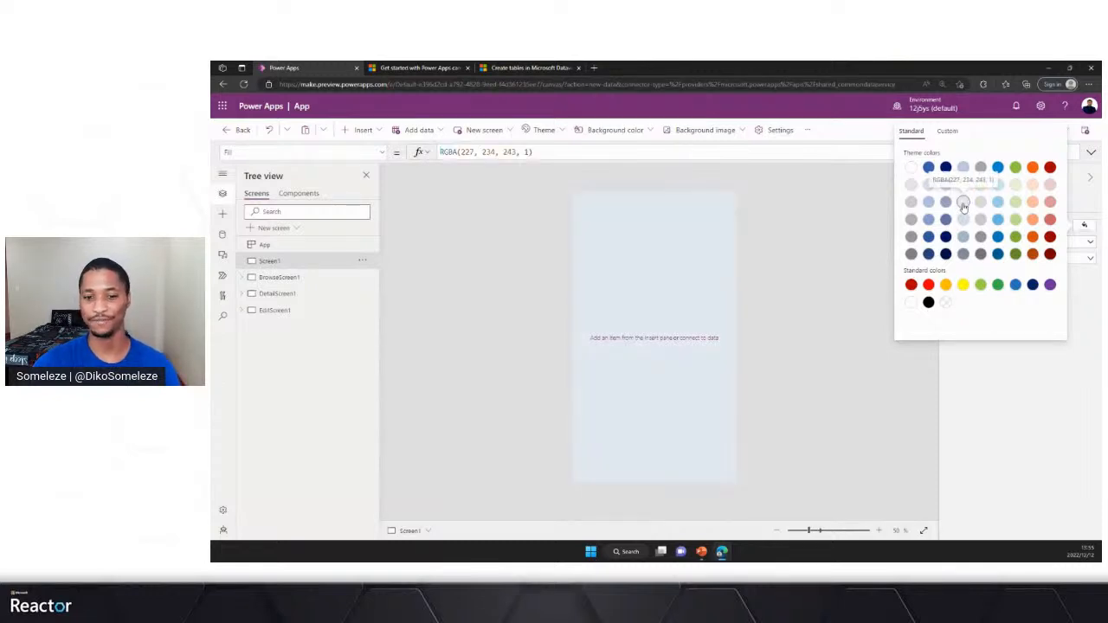
{"action": "left_click", "coordinate": [1031, 386]}
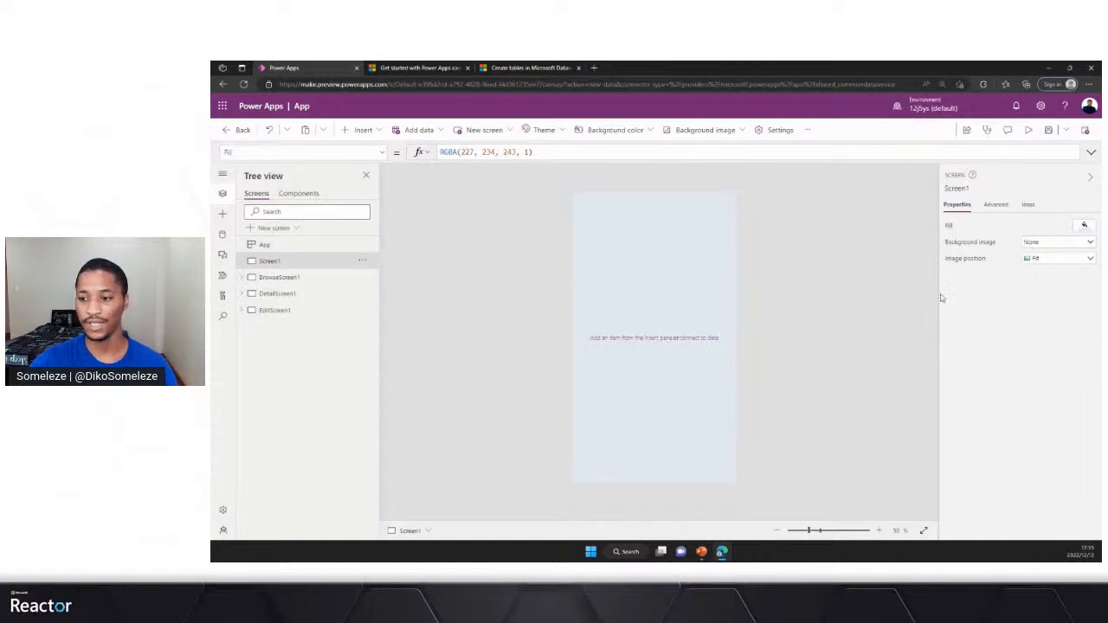
{"action": "left_click", "coordinate": [1089, 245]}
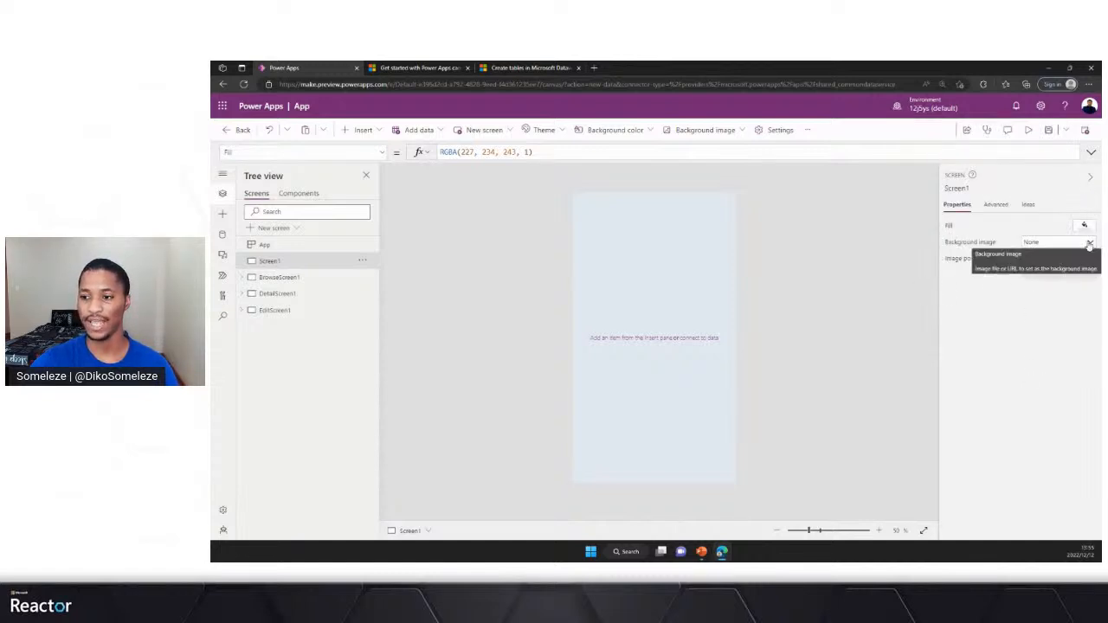
{"action": "left_click", "coordinate": [1053, 256]}
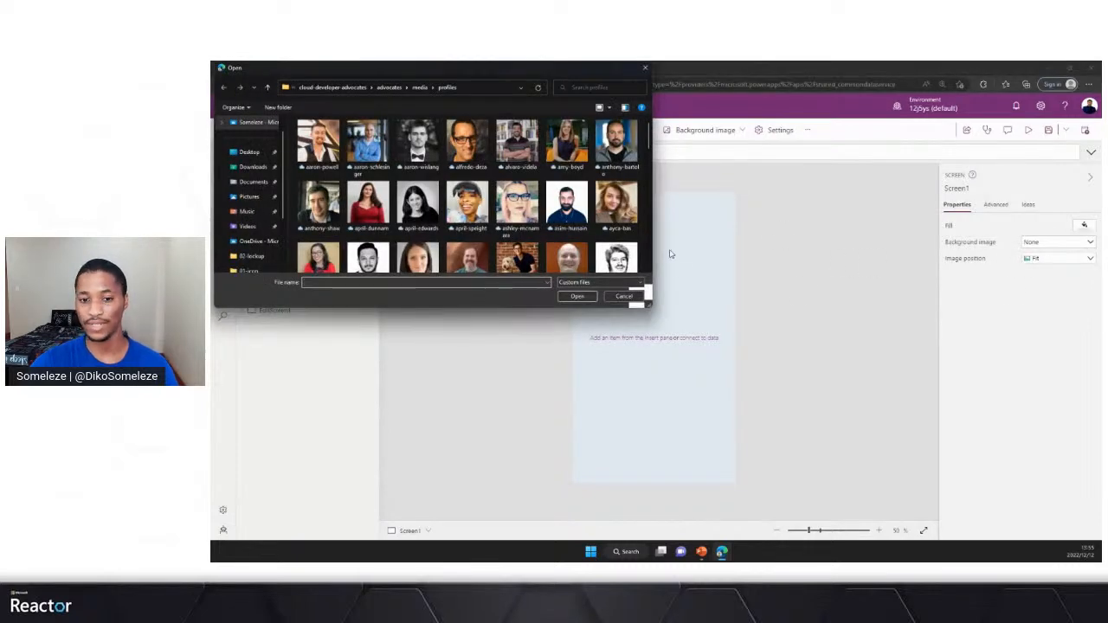
{"action": "left_click", "coordinate": [248, 183]}
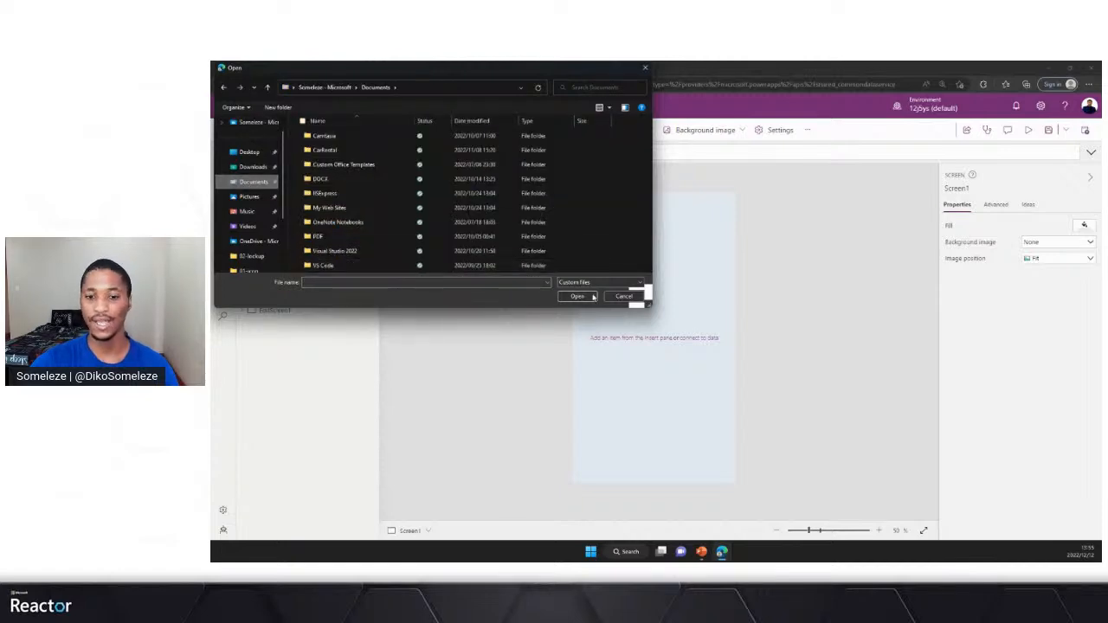
{"action": "left_click", "coordinate": [632, 296]}
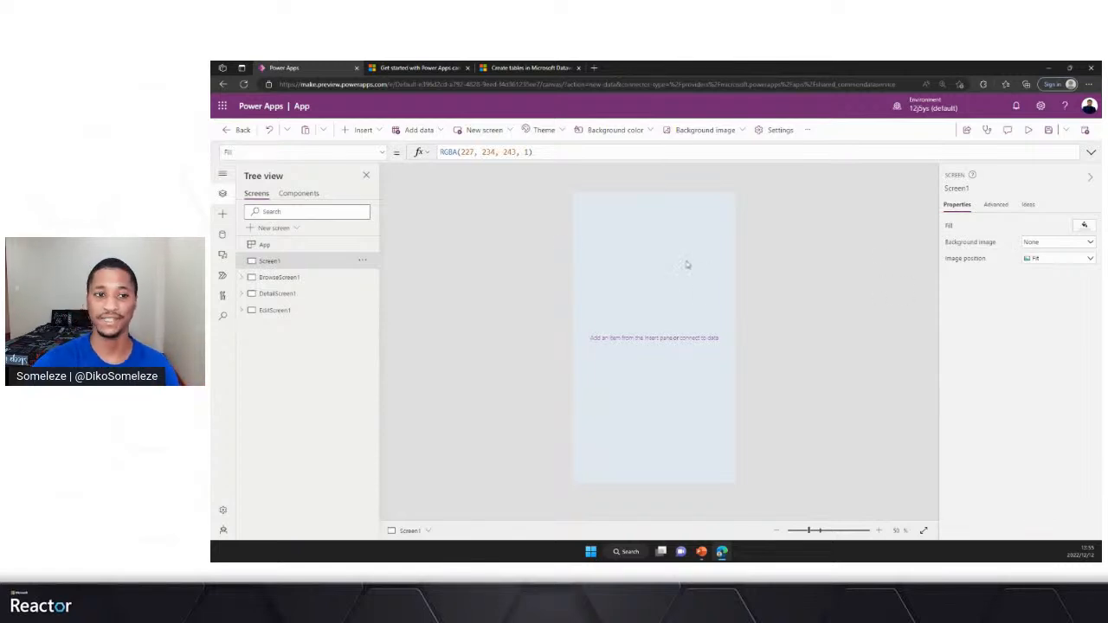
Step: Insert an image control on Screen1 and place it in the upper middle, at about X 138 and Y 228
{"action": "left_click", "coordinate": [377, 131]}
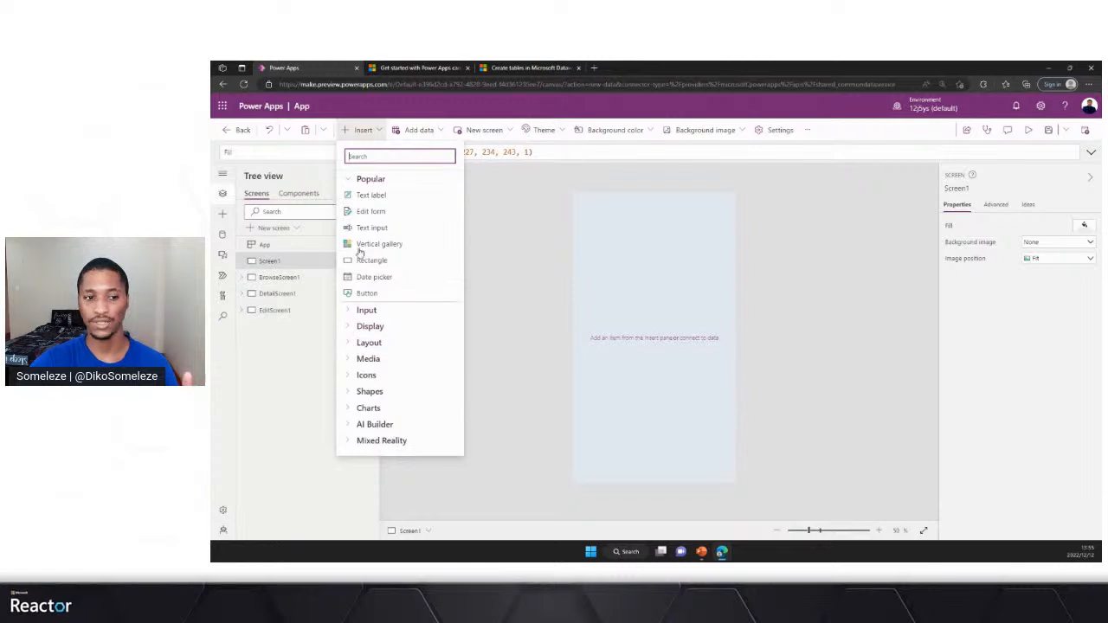
{"action": "left_click", "coordinate": [351, 362]}
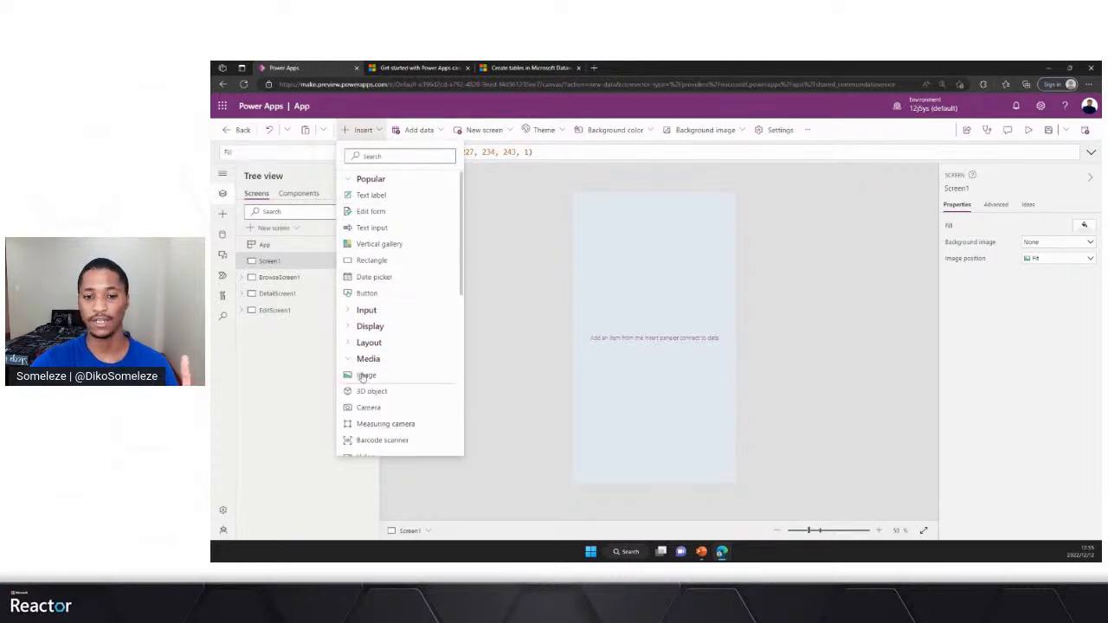
{"action": "left_click", "coordinate": [360, 375]}
{"action": "left_click_drag", "start_coordinate": [619, 251], "coordinate": [649, 293]}
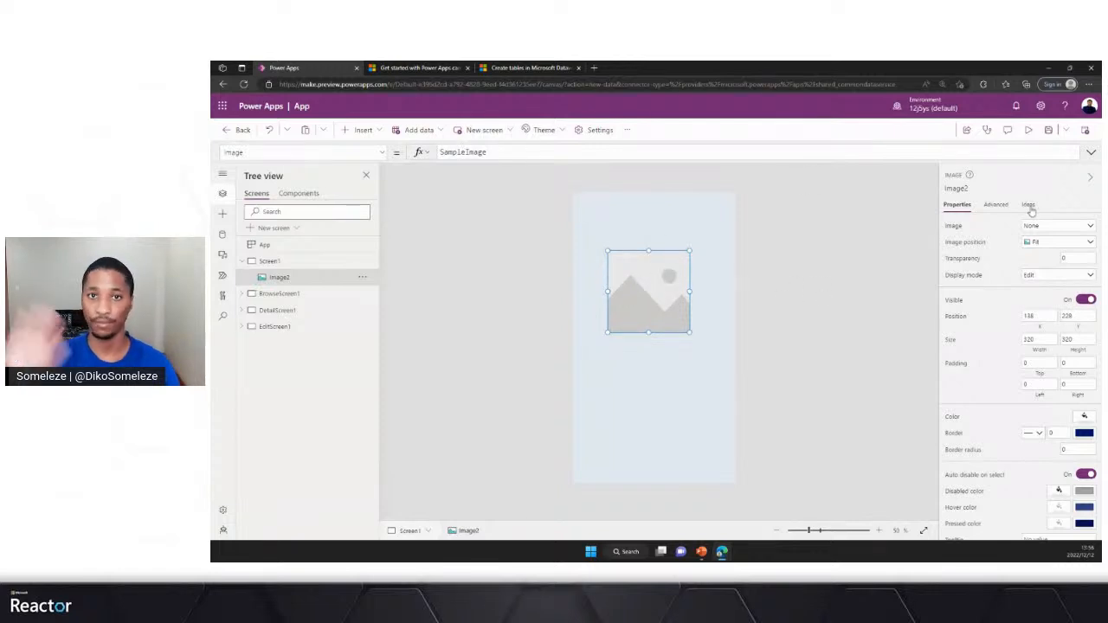
Step: Set the placeholder image on Screen1 to the asset-removebg-preview file from the Downloads folder
{"action": "left_click", "coordinate": [1087, 226]}
{"action": "left_click", "coordinate": [1067, 238]}
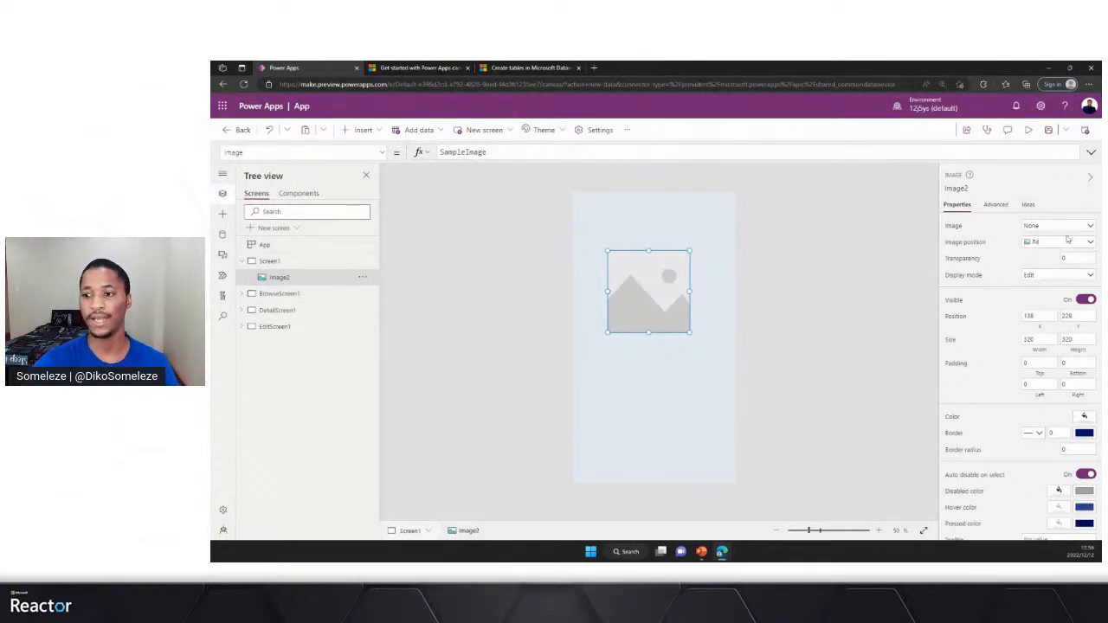
{"action": "left_click", "coordinate": [252, 167]}
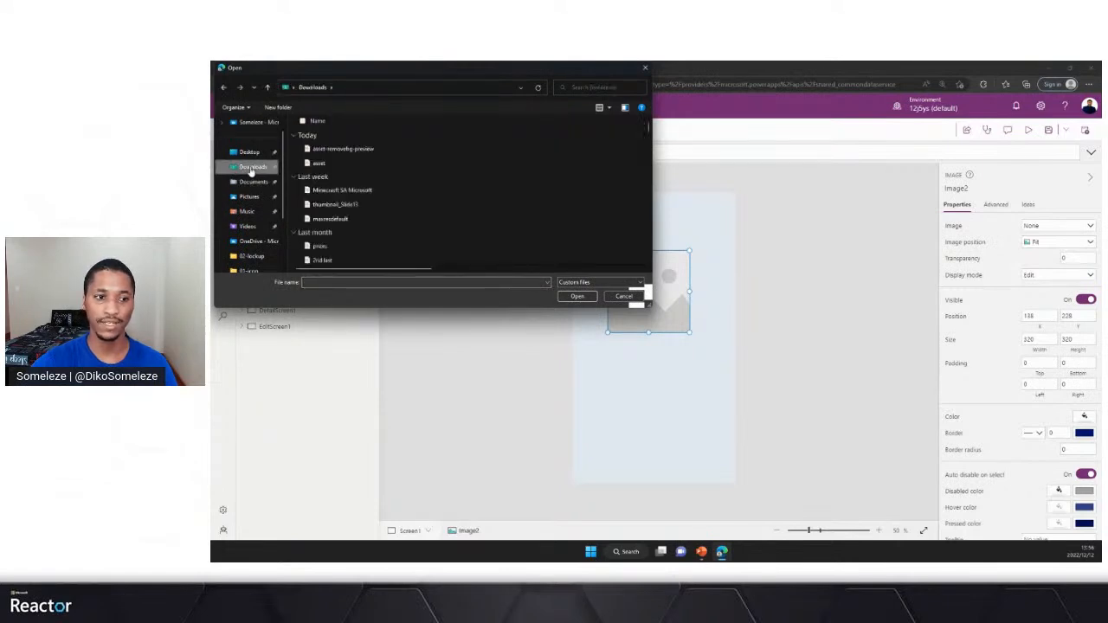
{"action": "left_click", "coordinate": [338, 150]}
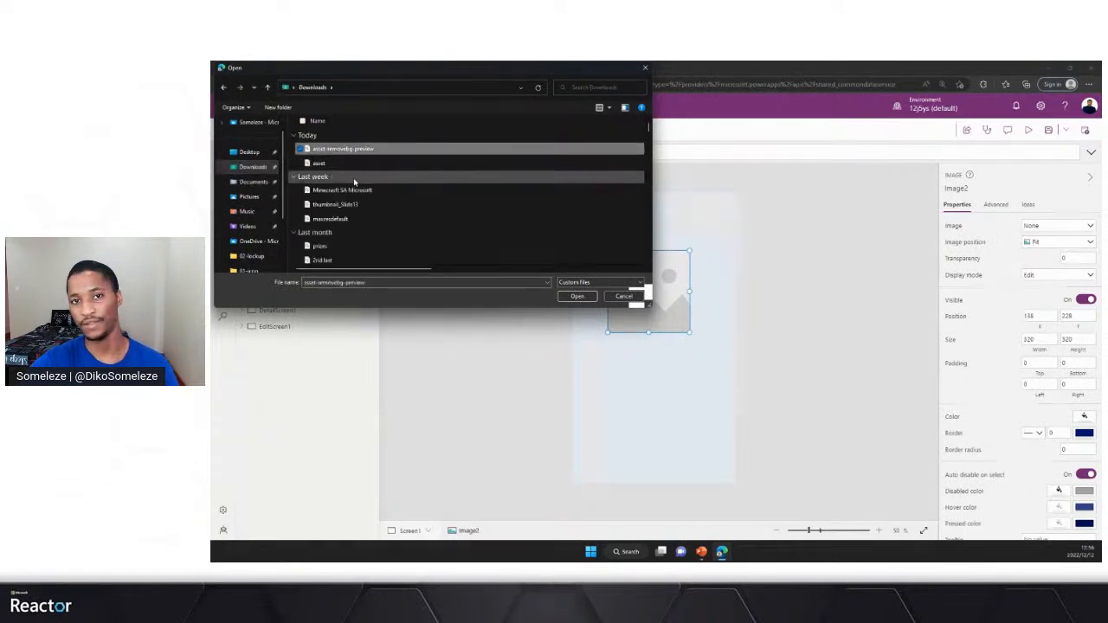
{"action": "left_click", "coordinate": [577, 297]}
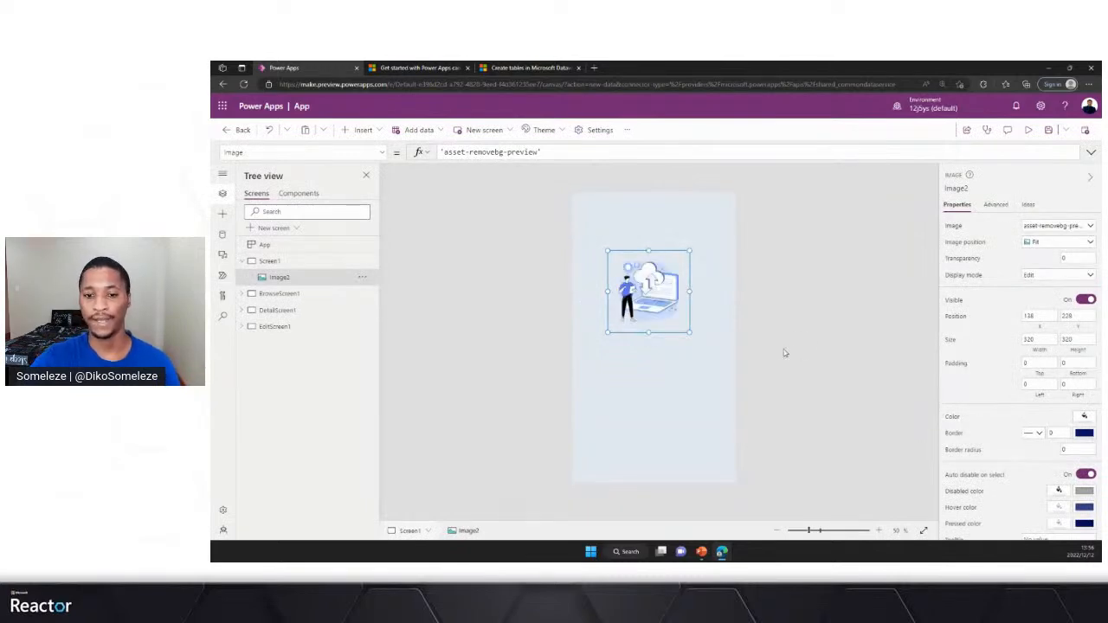
Step: Preview the opening screen with its new illustration, close the preview and dismiss the testing tip
{"action": "left_click", "coordinate": [1028, 130]}
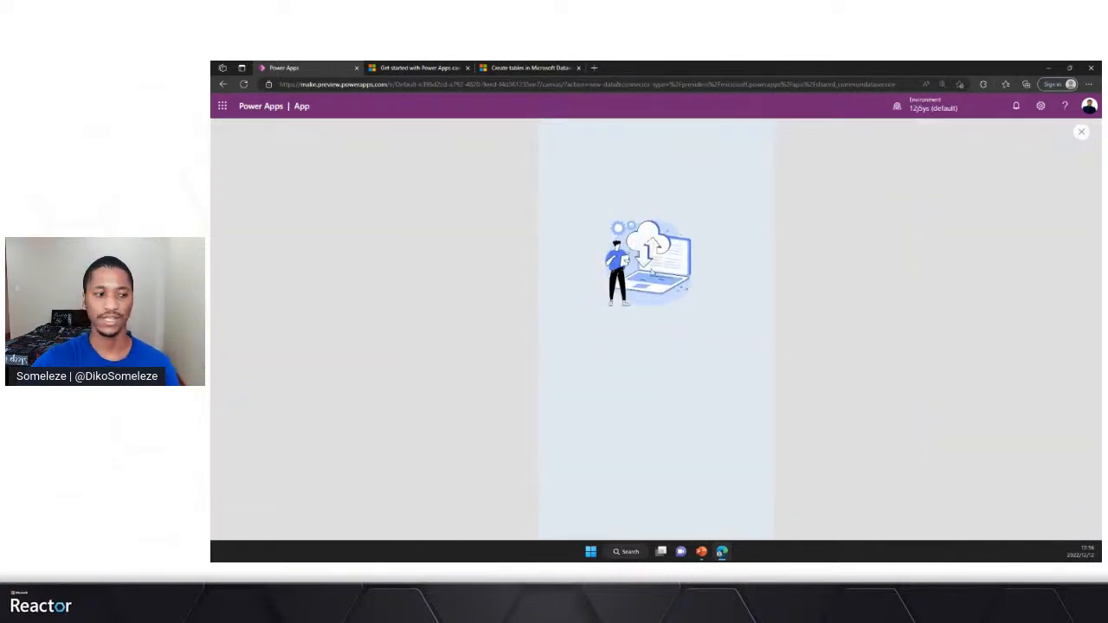
{"action": "left_click", "coordinate": [1081, 131]}
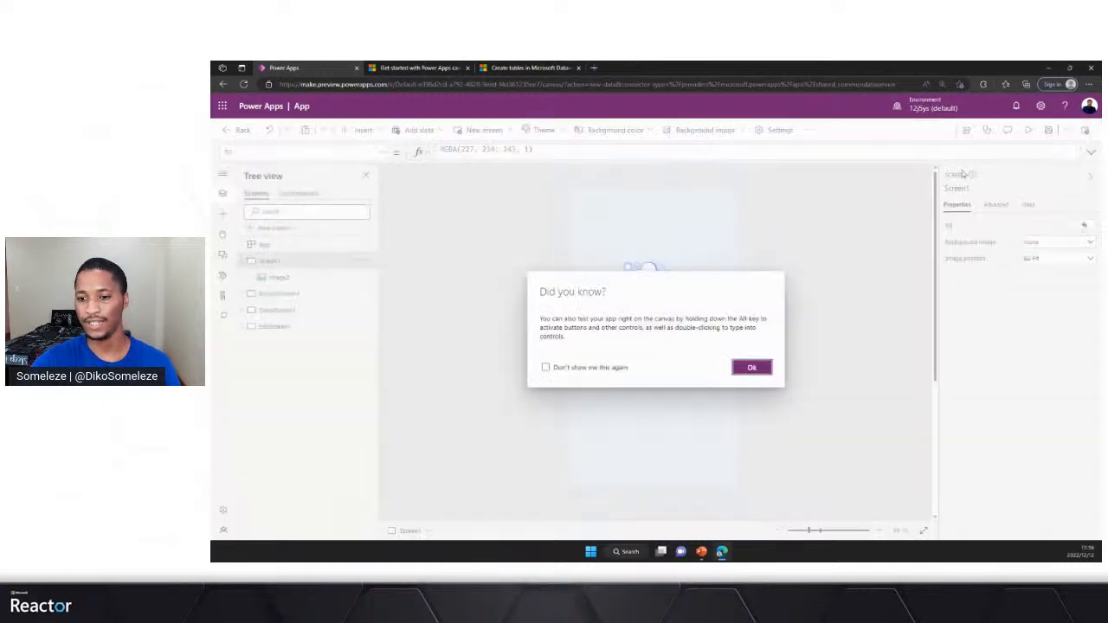
{"action": "left_click", "coordinate": [751, 367]}
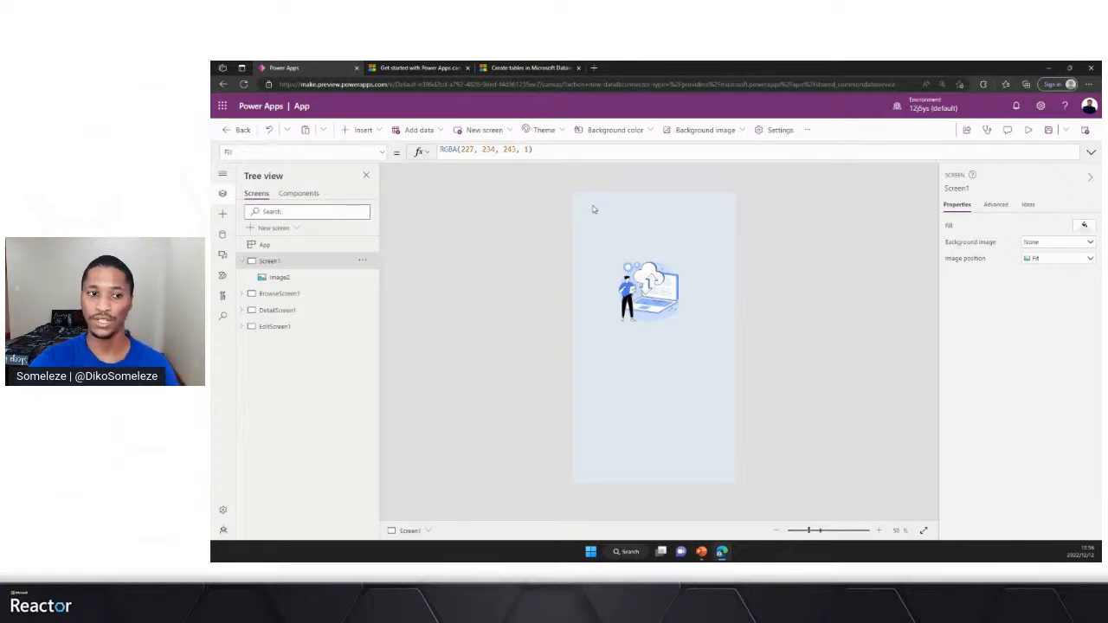
Step: Insert a second image control on Screen1 and set its border radius to 50
{"action": "left_click", "coordinate": [374, 130]}
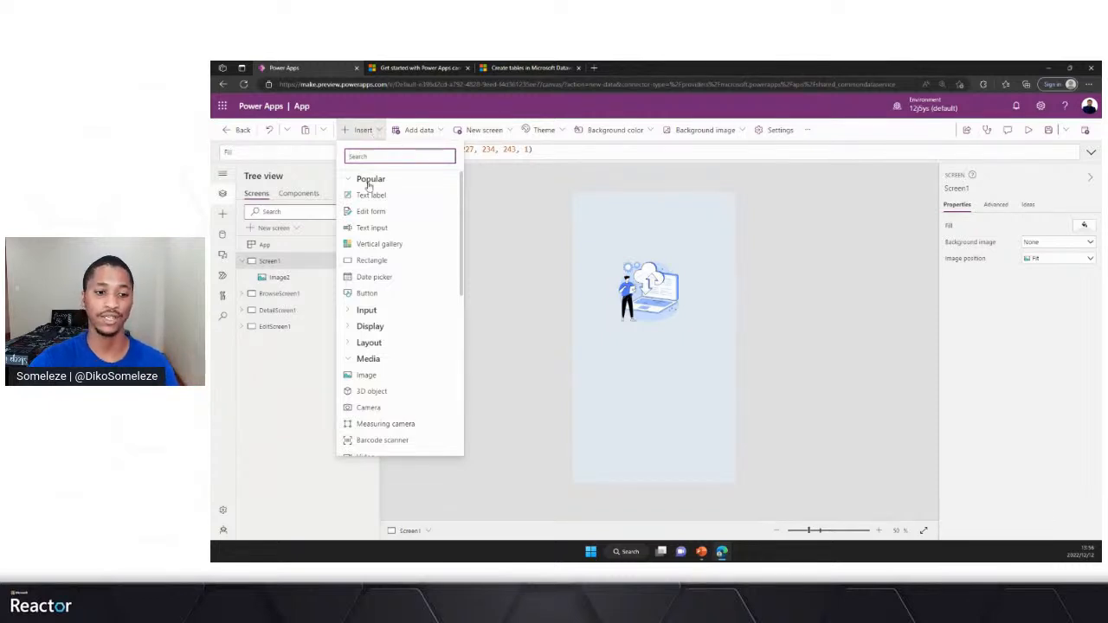
{"action": "left_click", "coordinate": [367, 376]}
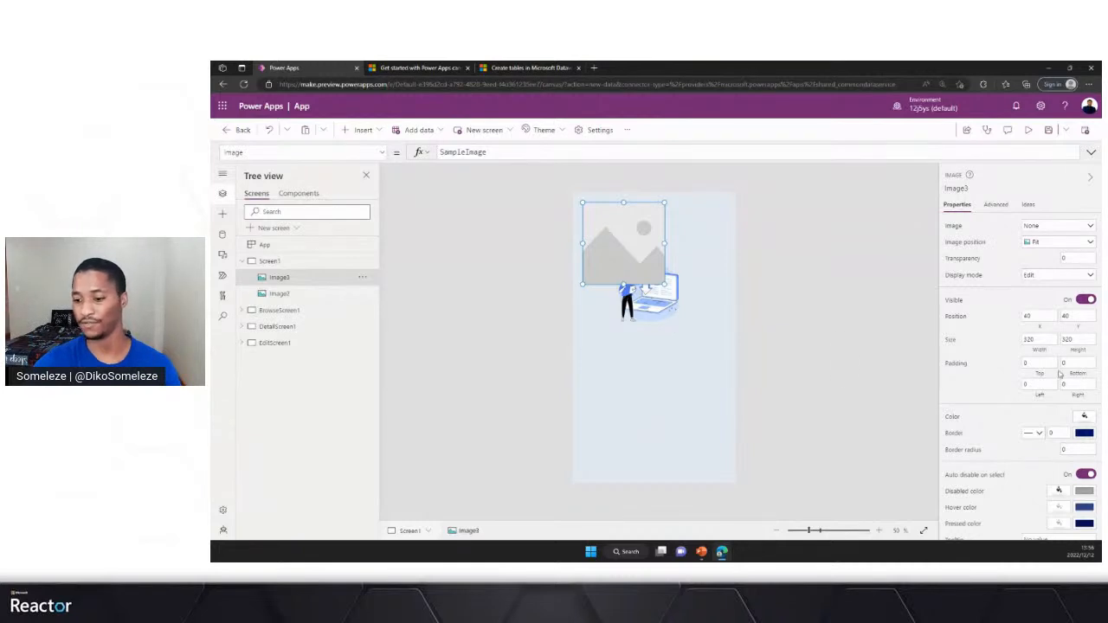
{"action": "left_click", "coordinate": [1072, 450]}
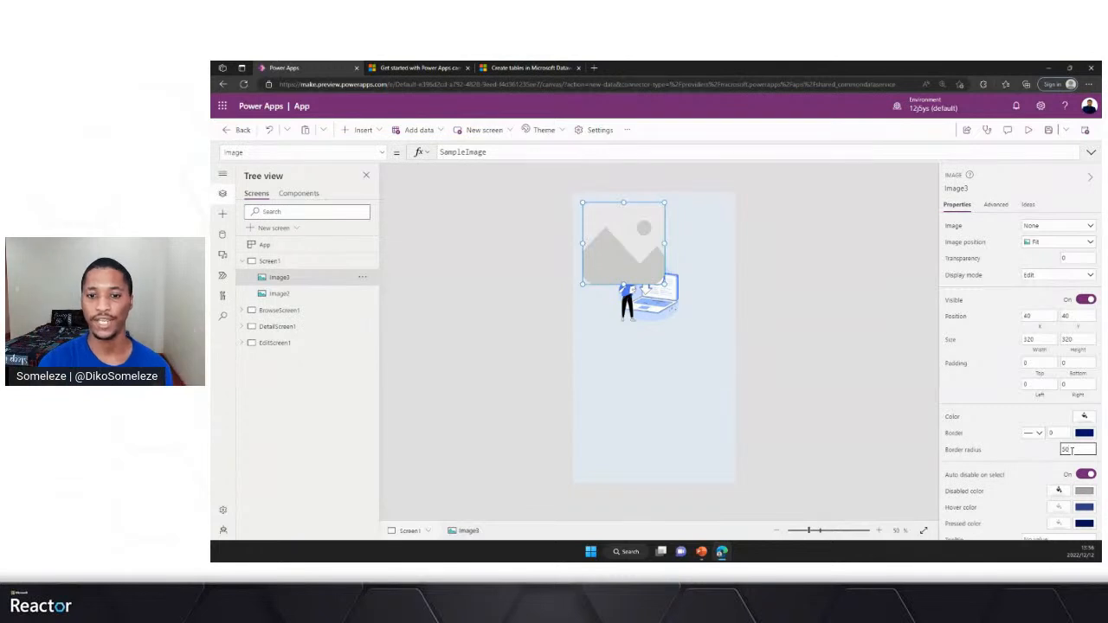
Step: Size the second image to 60 by 60 and place it in Screen1's upper-left corner, at about X 21 and Y 42
{"action": "double_click", "coordinate": [1029, 339]}
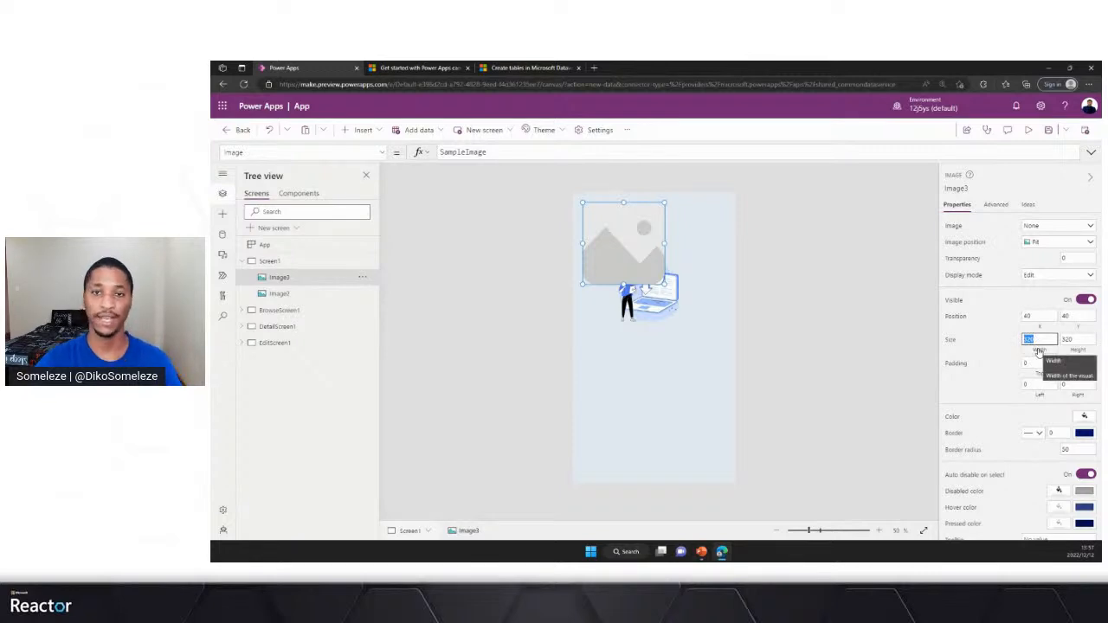
{"action": "type", "text": "6"}
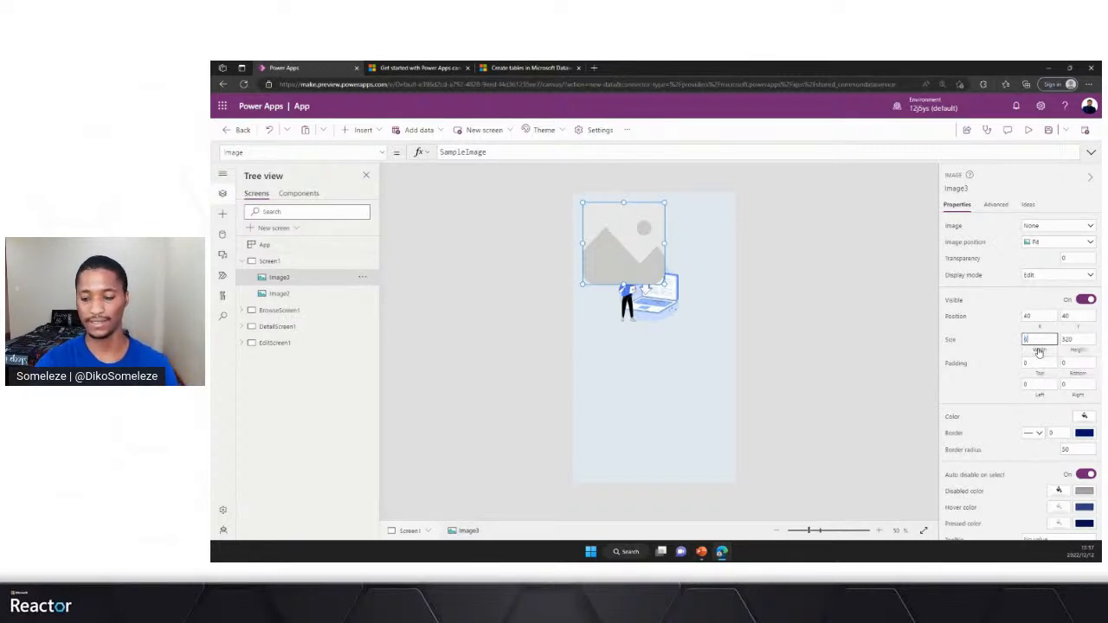
{"action": "type", "text": "0"}
{"action": "double_click", "coordinate": [1067, 339]}
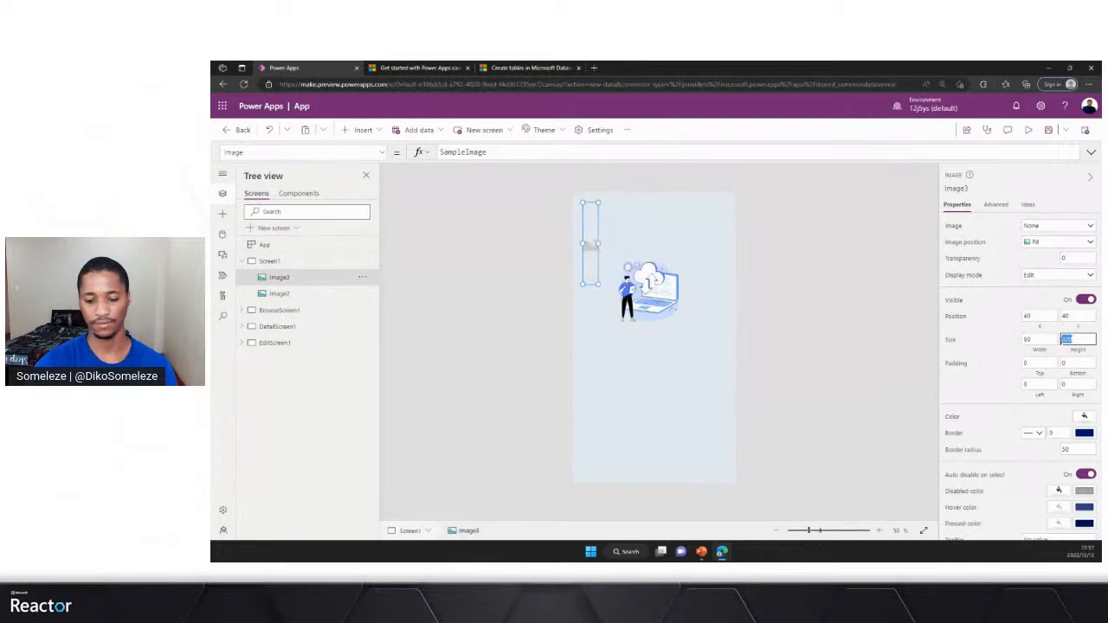
{"action": "type", "text": "60"}
{"action": "left_click", "coordinate": [1003, 330]}
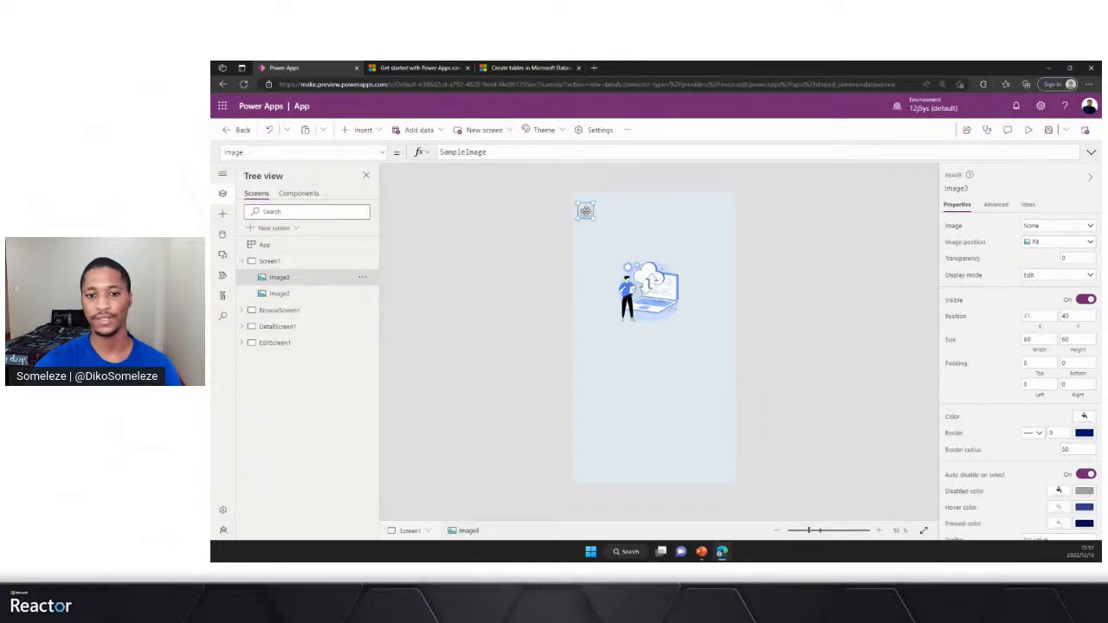
{"action": "left_click", "coordinate": [634, 217]}
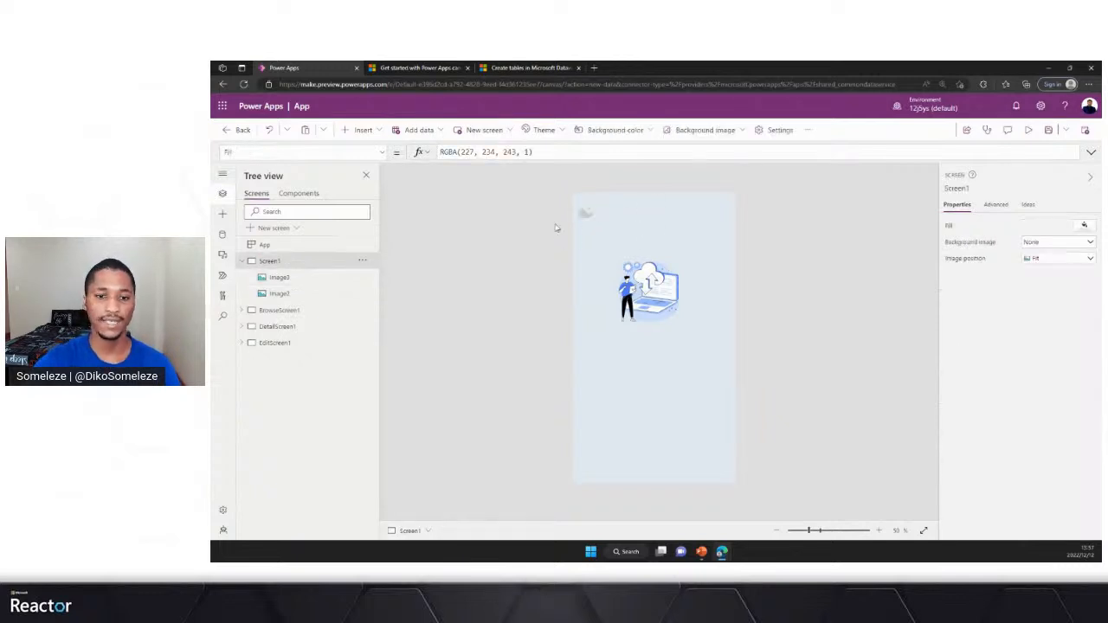
Step: Insert a text label beside the small image, at about X 96 and Y 44, sized about 438 by 58
{"action": "left_click", "coordinate": [380, 131]}
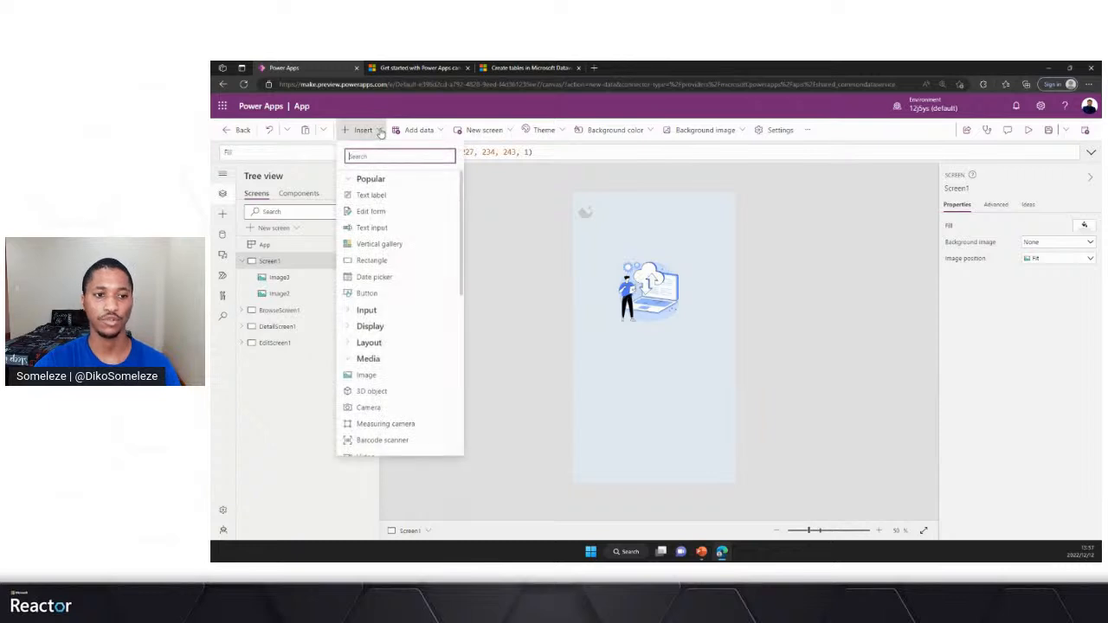
{"action": "left_click", "coordinate": [372, 194]}
{"action": "left_click_drag", "start_coordinate": [611, 212], "coordinate": [633, 213]}
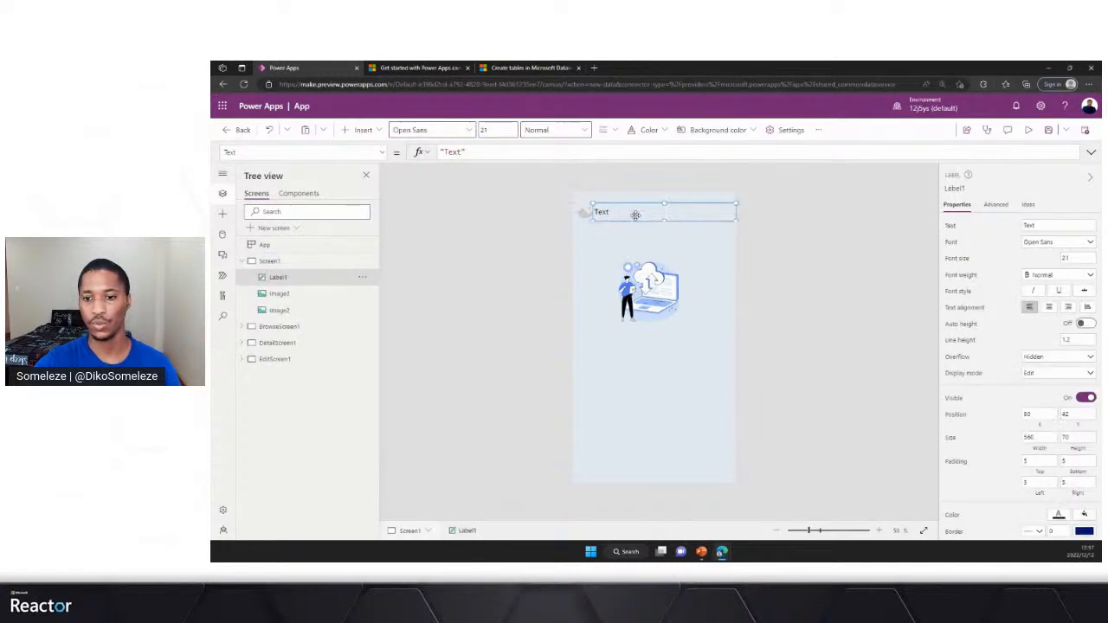
{"action": "left_click_drag", "start_coordinate": [734, 208], "coordinate": [672, 212]}
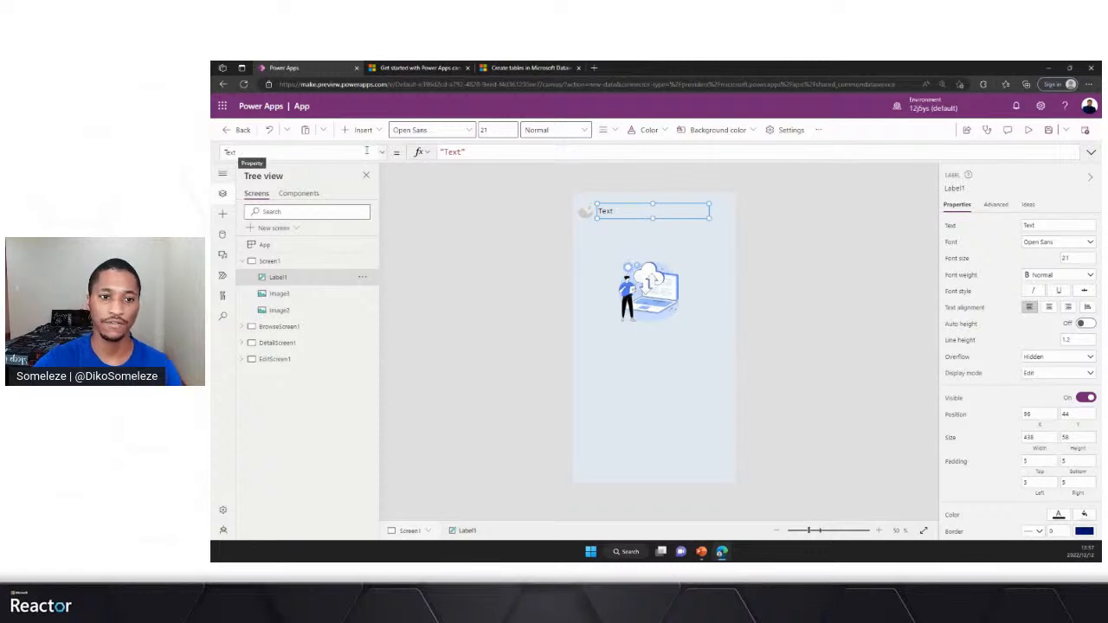
Step: Set the label's Text formula to "Welcome " & varUser.FullName & "!"
{"action": "double_click", "coordinate": [444, 152]}
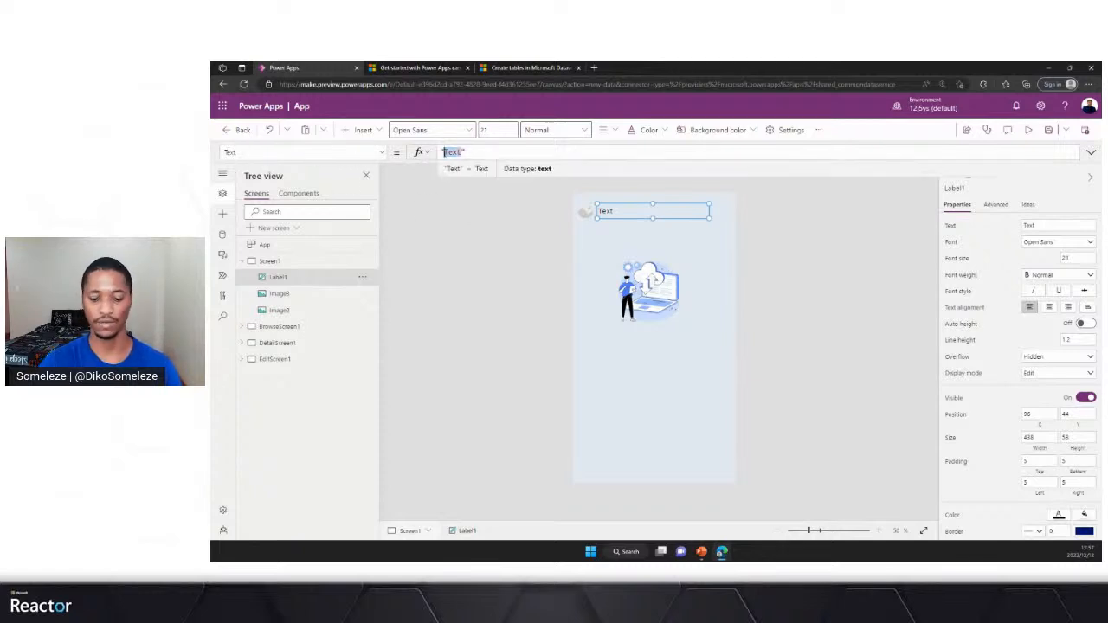
{"action": "type", "text": "Welcome"}
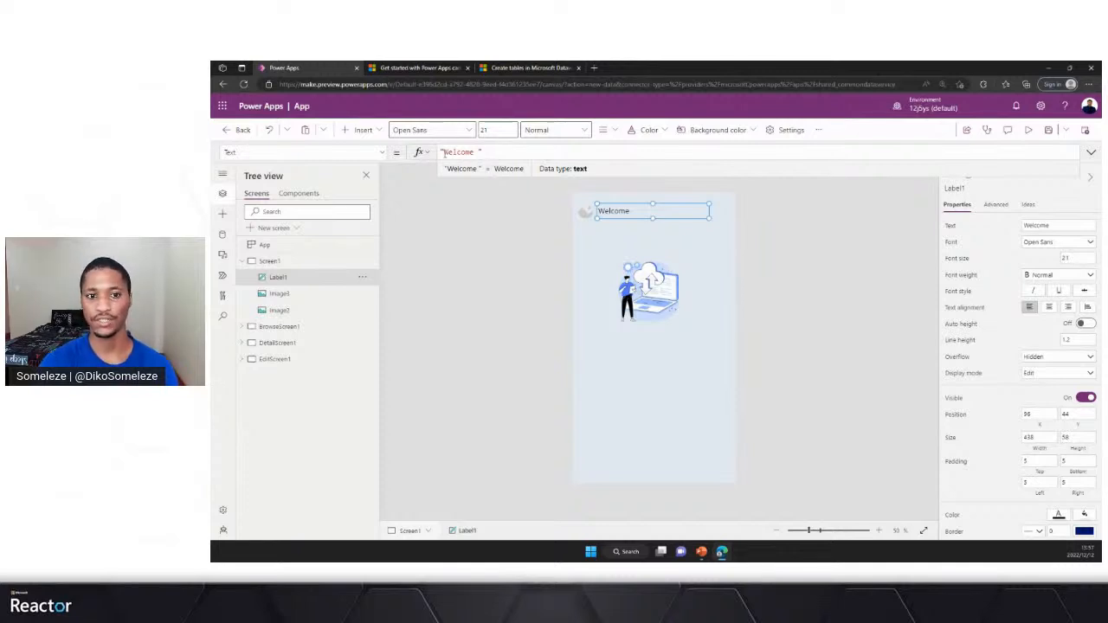
{"action": "type", "text": "&"}
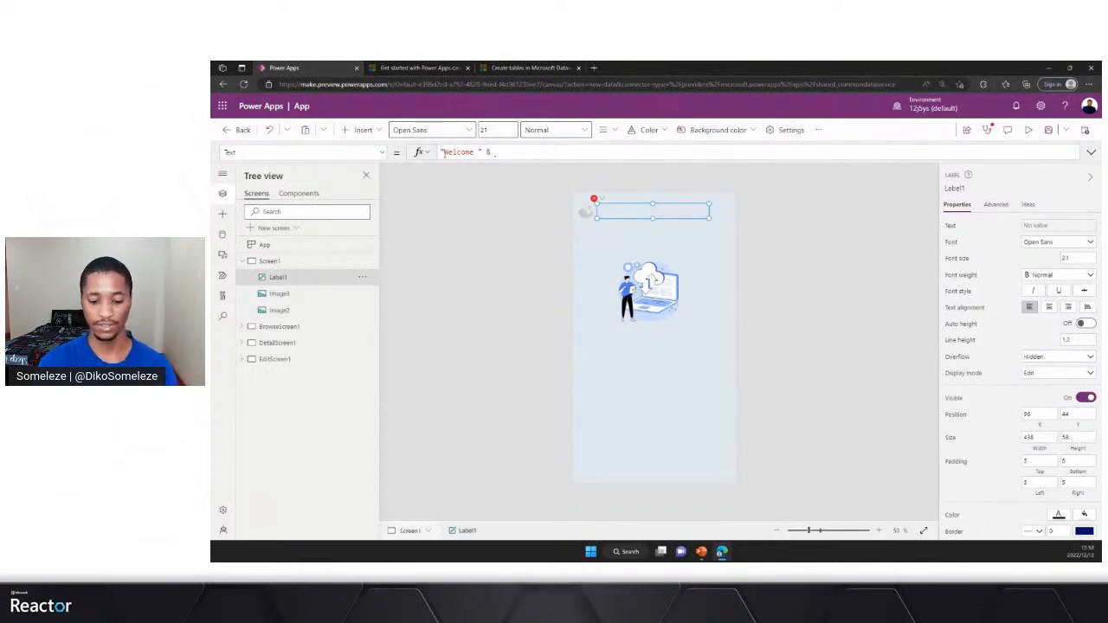
{"action": "type", "text": "var"}
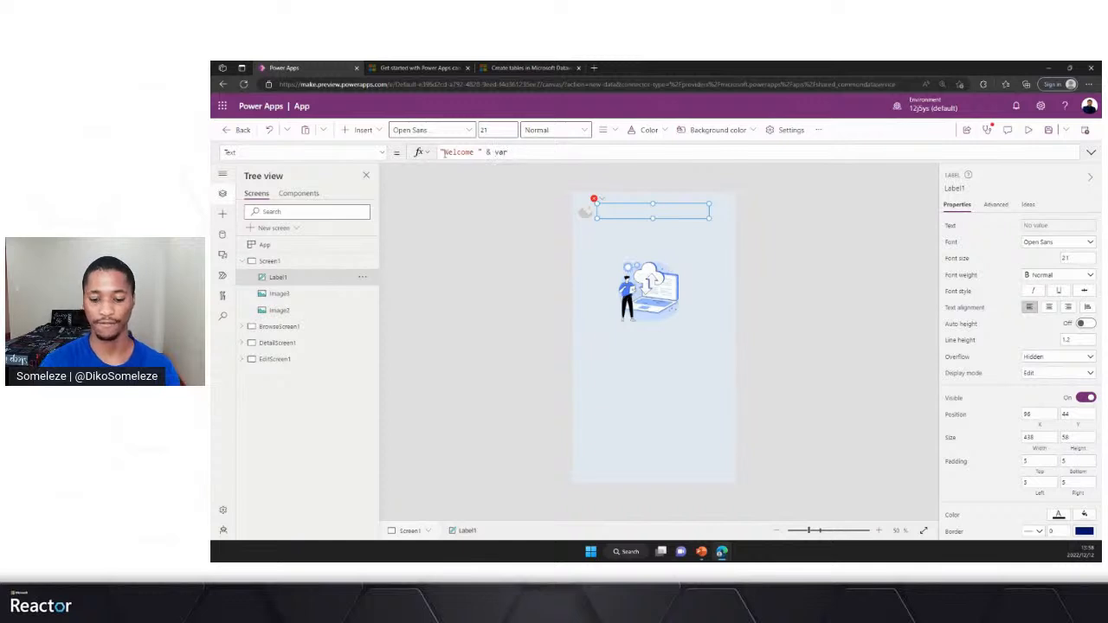
{"action": "type", "text": "User"}
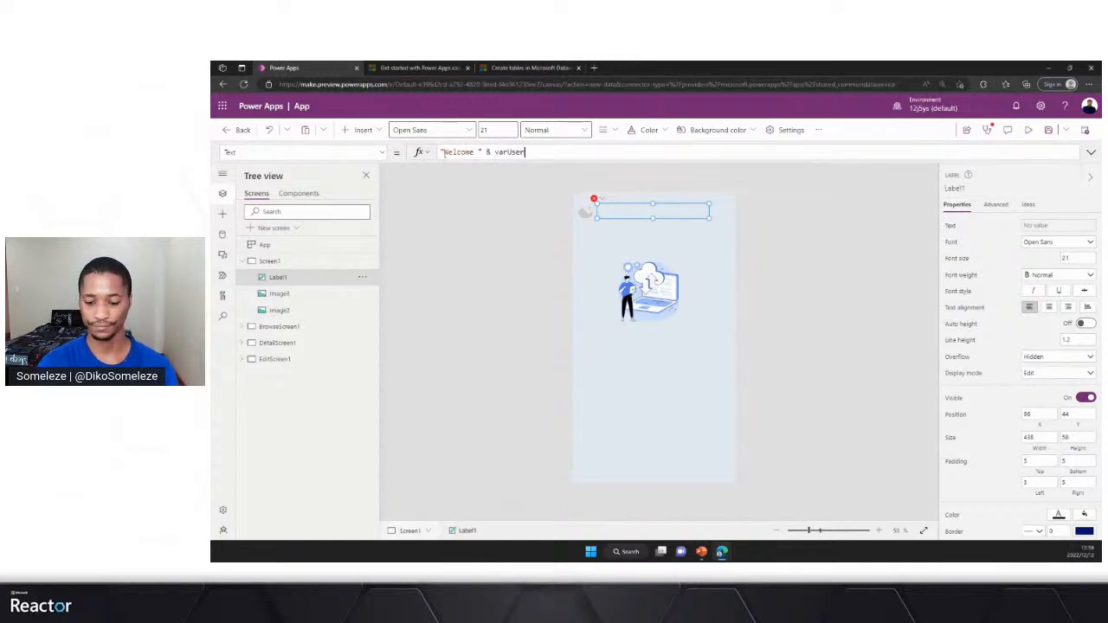
{"action": "type", "text": "."}
{"action": "key", "text": "Down"}
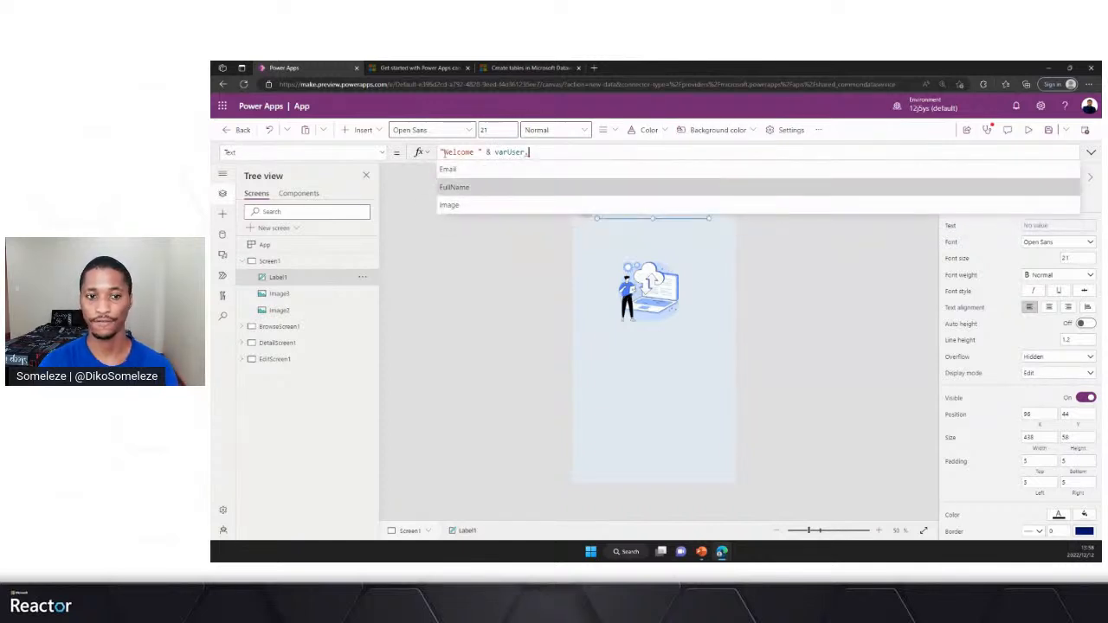
{"action": "key", "text": "Tab"}
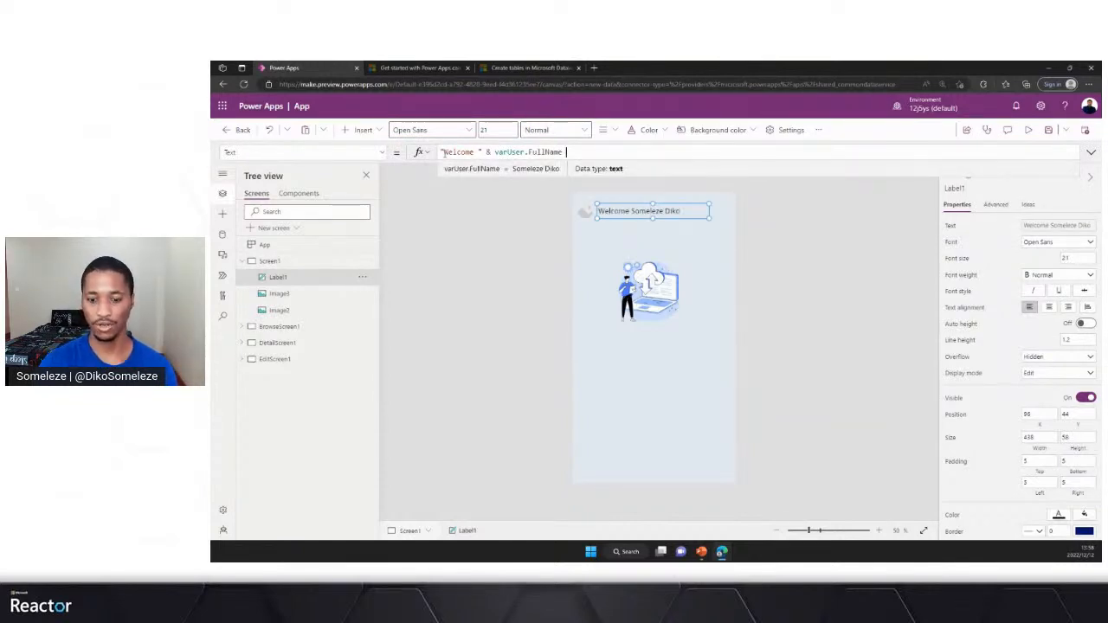
{"action": "type", "text": "& "}
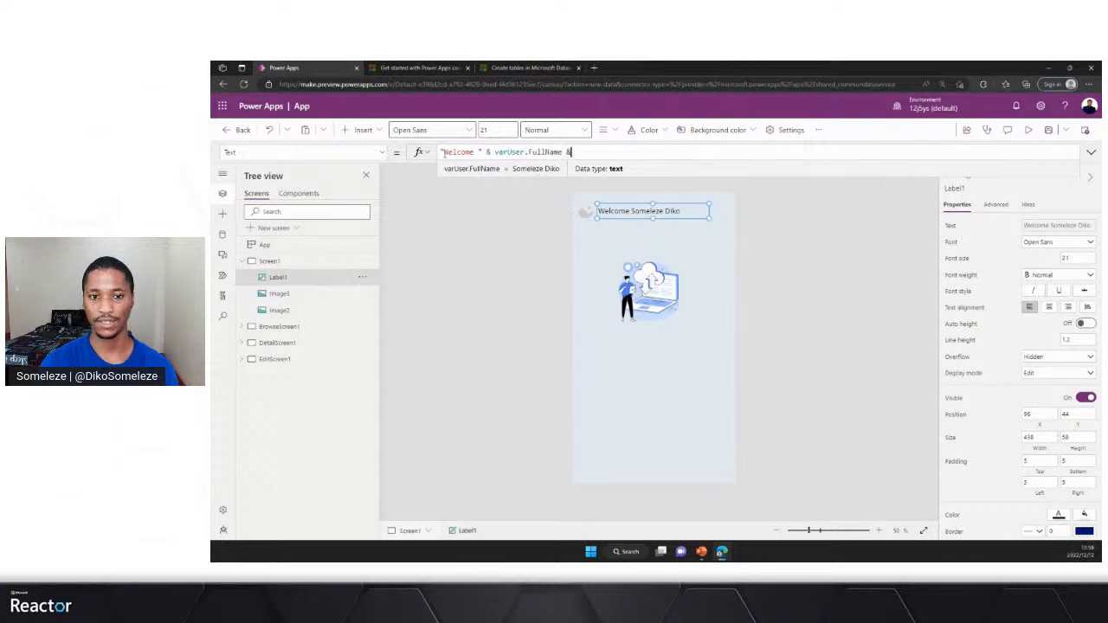
{"action": "type", "text": "\""}
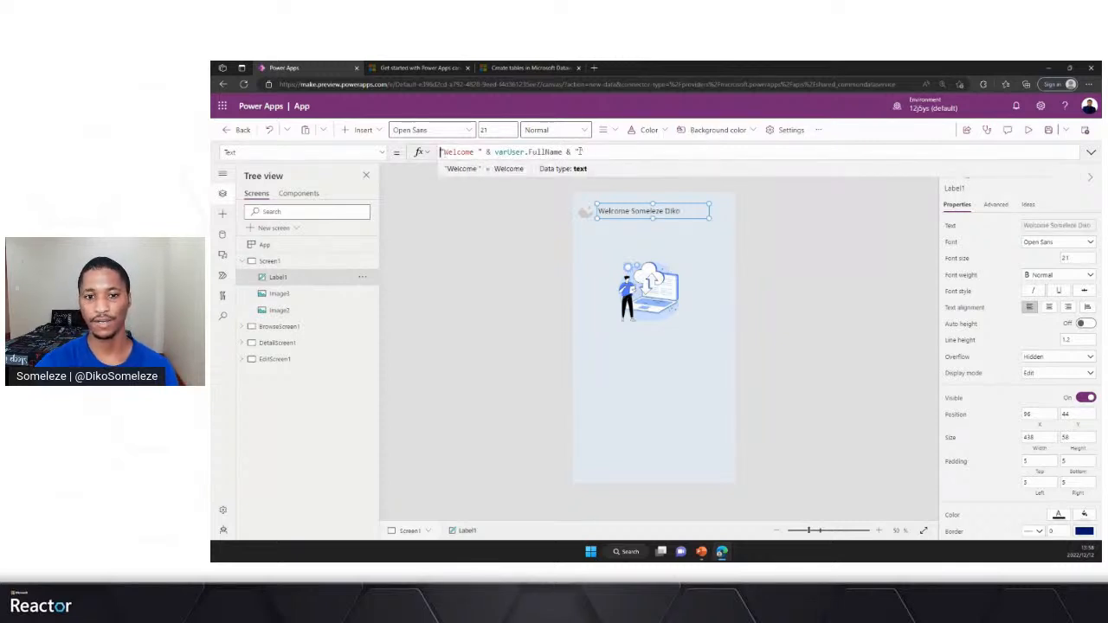
{"action": "type", "text": "!"}
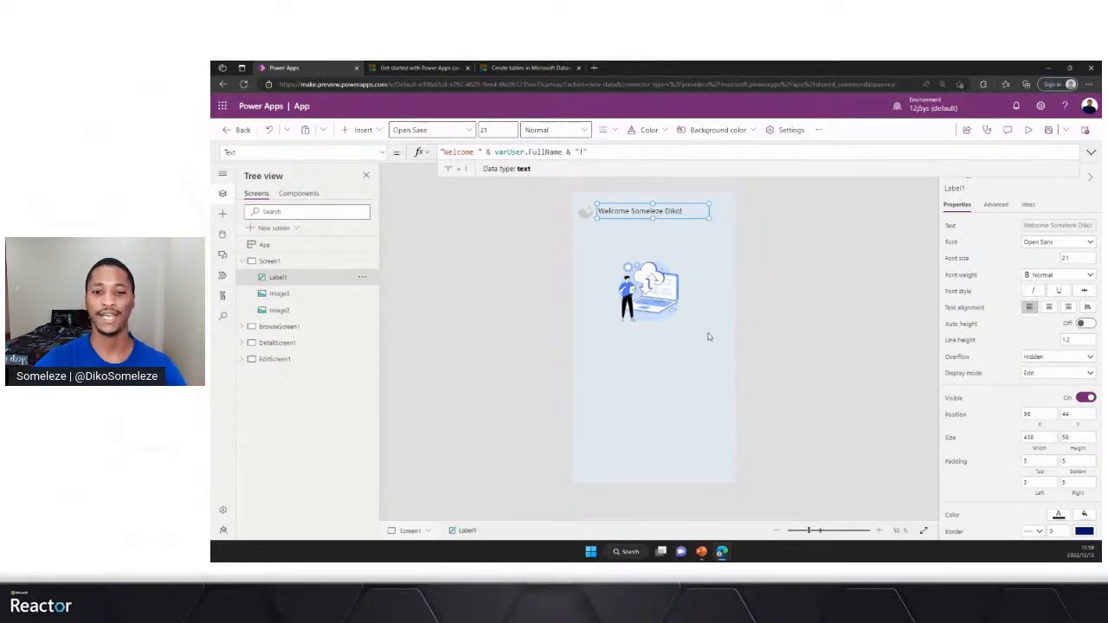
Step: Set the Image property of the small image beside the welcome label to varUser.Image
{"action": "left_click", "coordinate": [590, 213]}
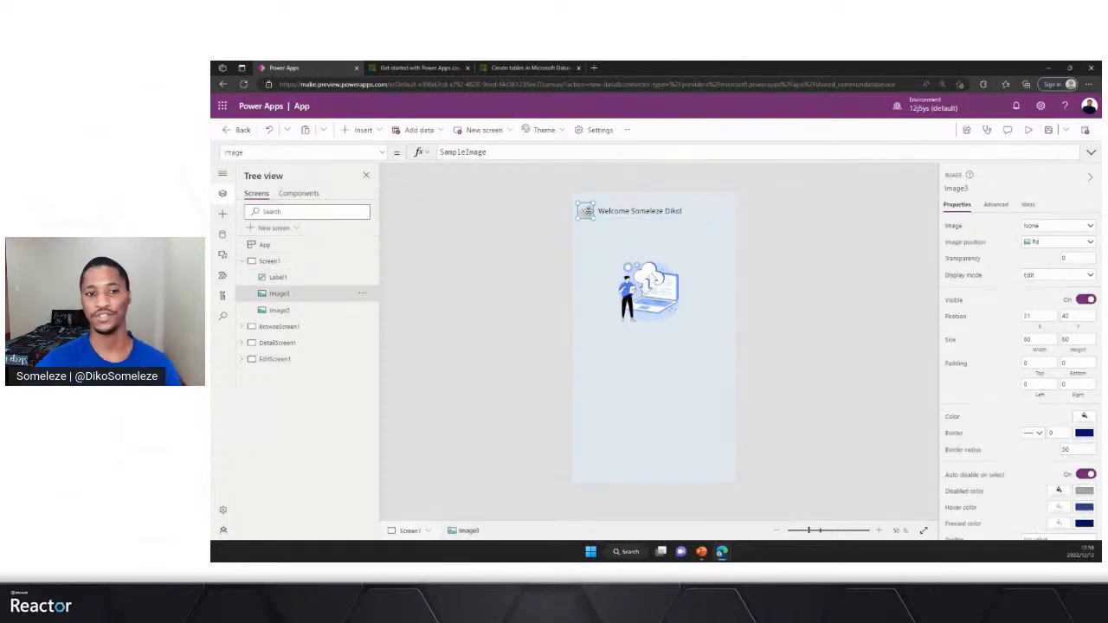
{"action": "left_click_drag", "start_coordinate": [491, 156], "coordinate": [417, 152]}
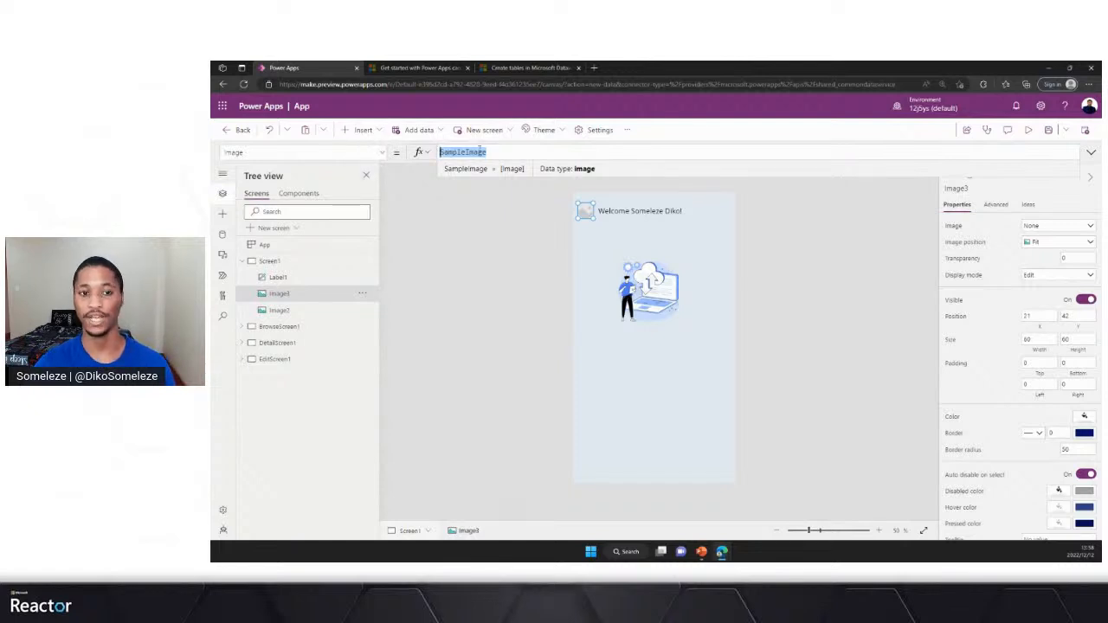
{"action": "type", "text": "varUser"}
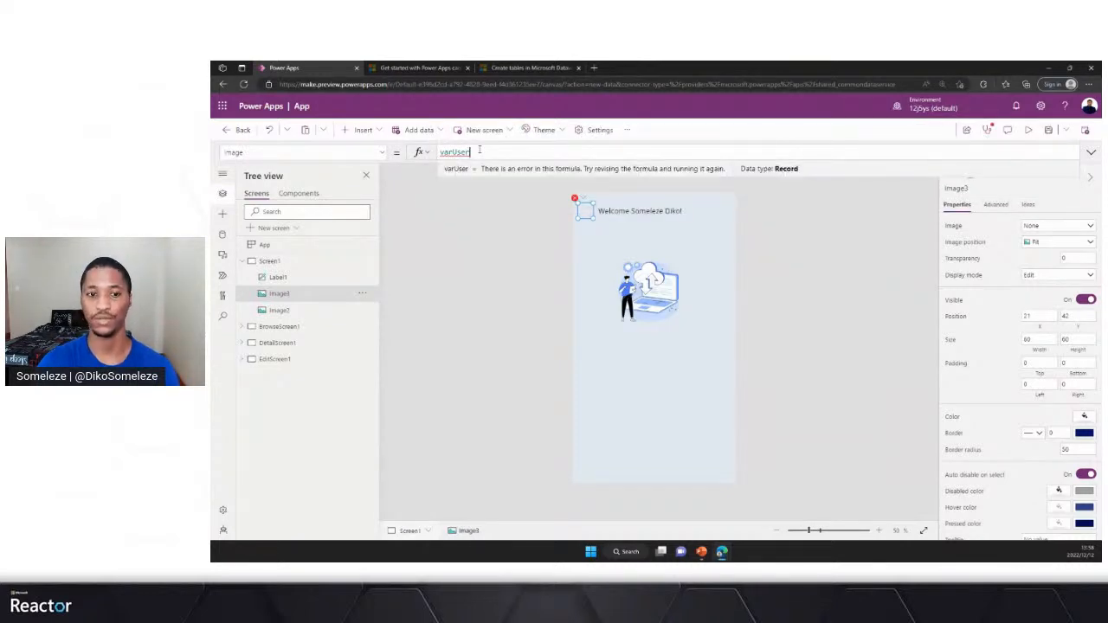
{"action": "type", "text": "."}
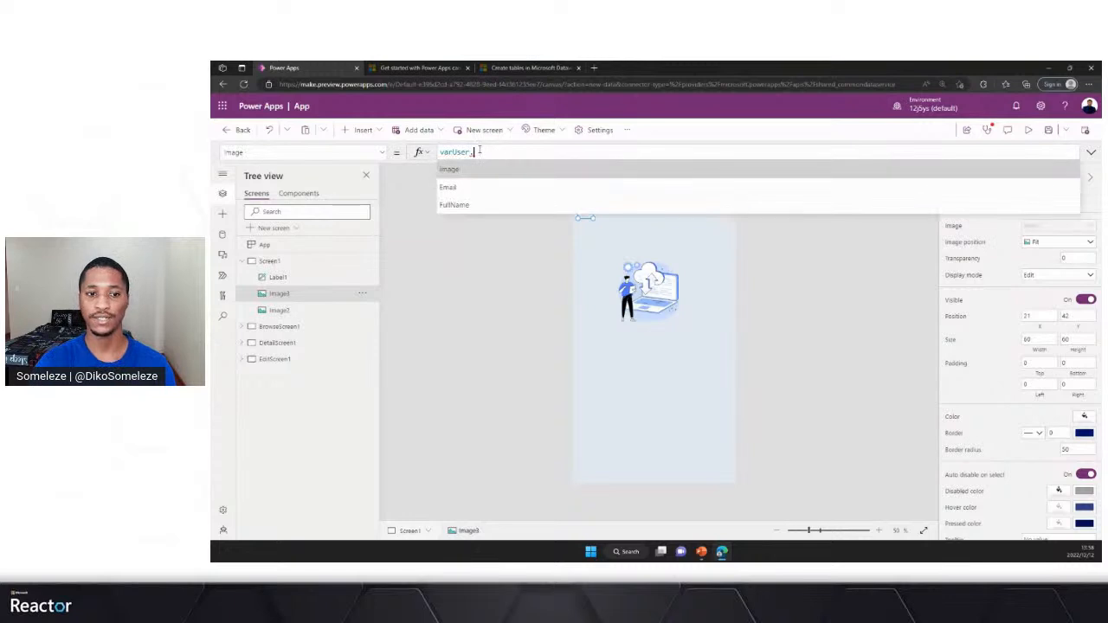
{"action": "key", "text": "Tab"}
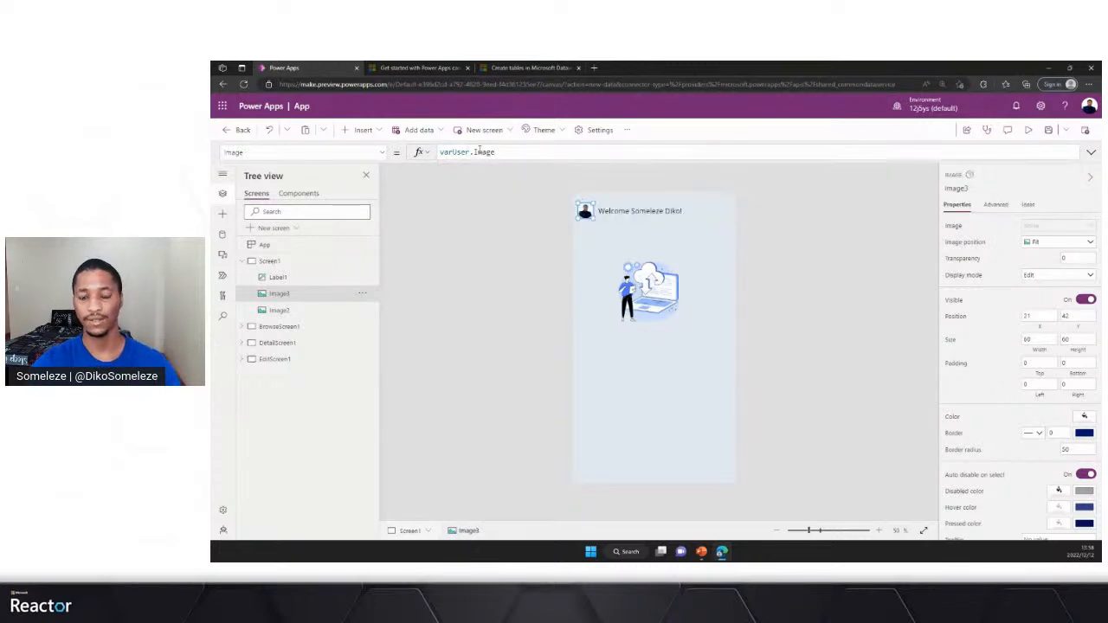
Step: Preview the app to check the welcome message and profile image, and return to editing Screen1
{"action": "left_click", "coordinate": [1028, 130]}
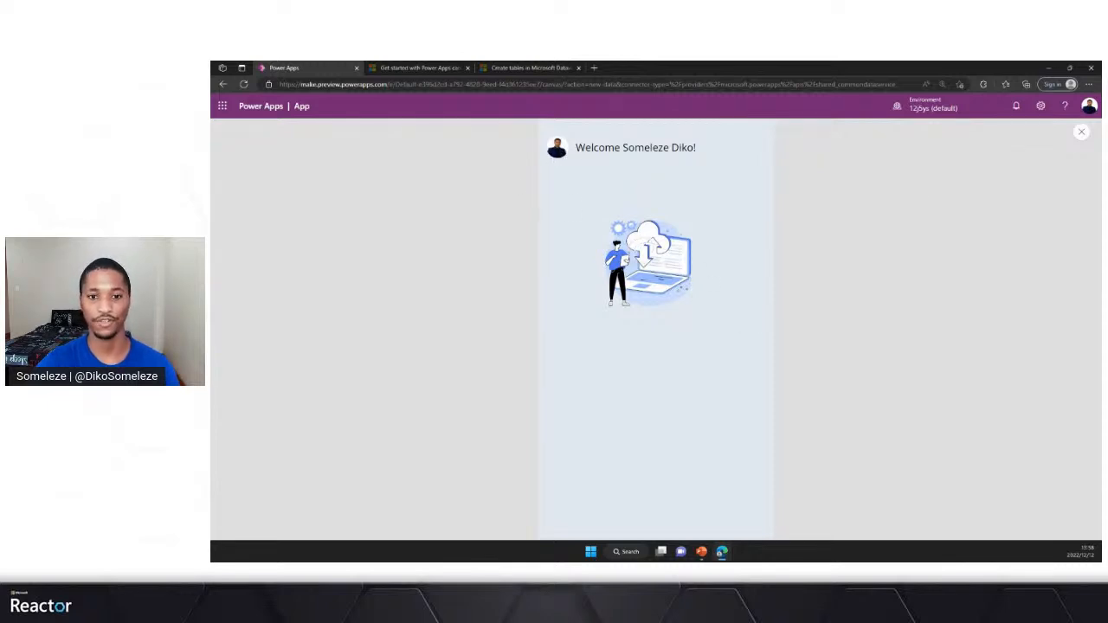
{"action": "key", "text": "ctrl+plus"}
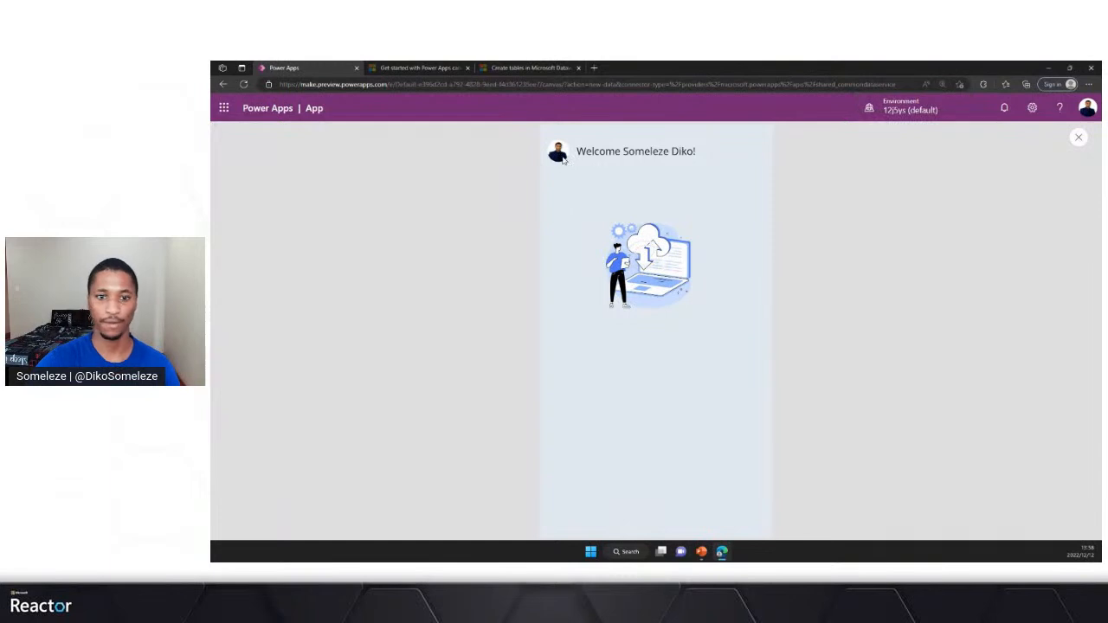
{"action": "left_click", "coordinate": [1079, 136]}
{"action": "left_click", "coordinate": [766, 374]}
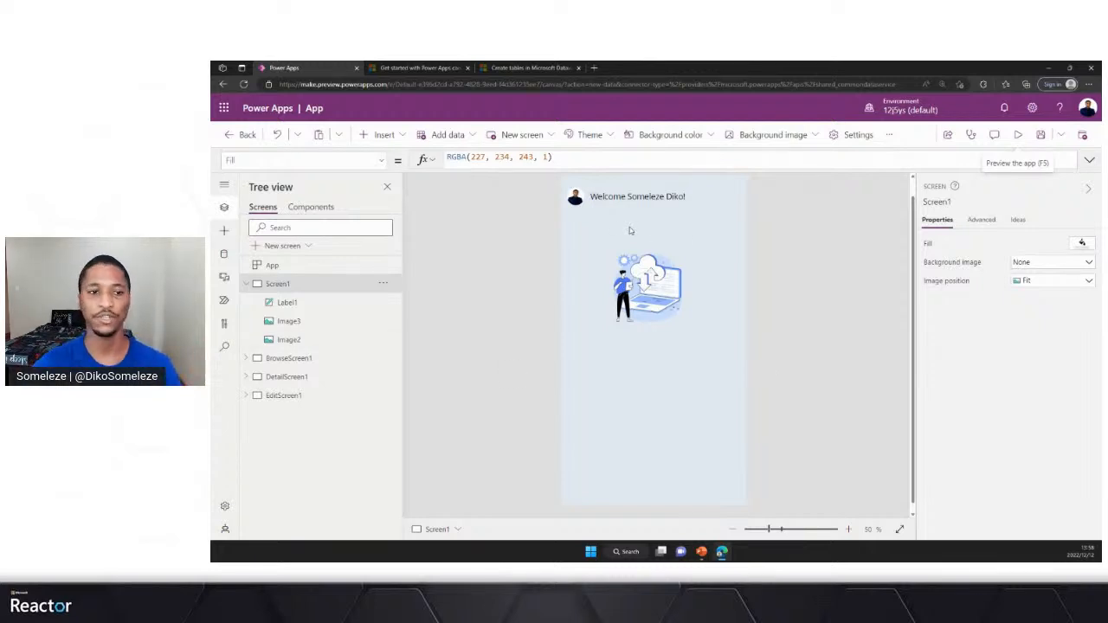
Step: Insert a button below the illustration on Screen1, at about X 158 and Y 596, and set its text to "Requests"
{"action": "left_click", "coordinate": [397, 140]}
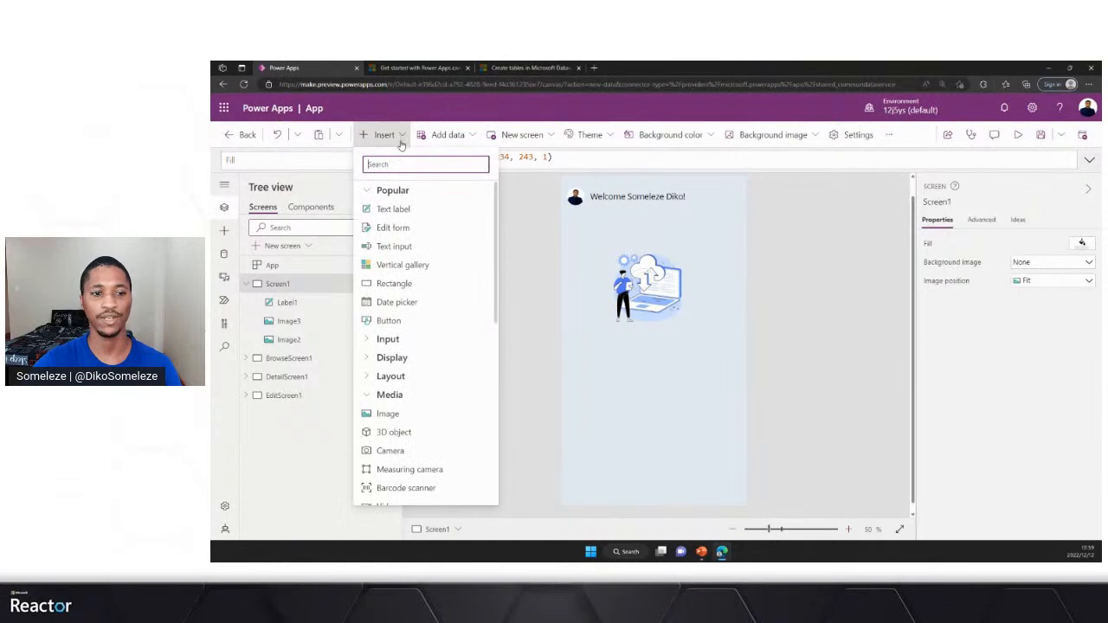
{"action": "left_click", "coordinate": [394, 325]}
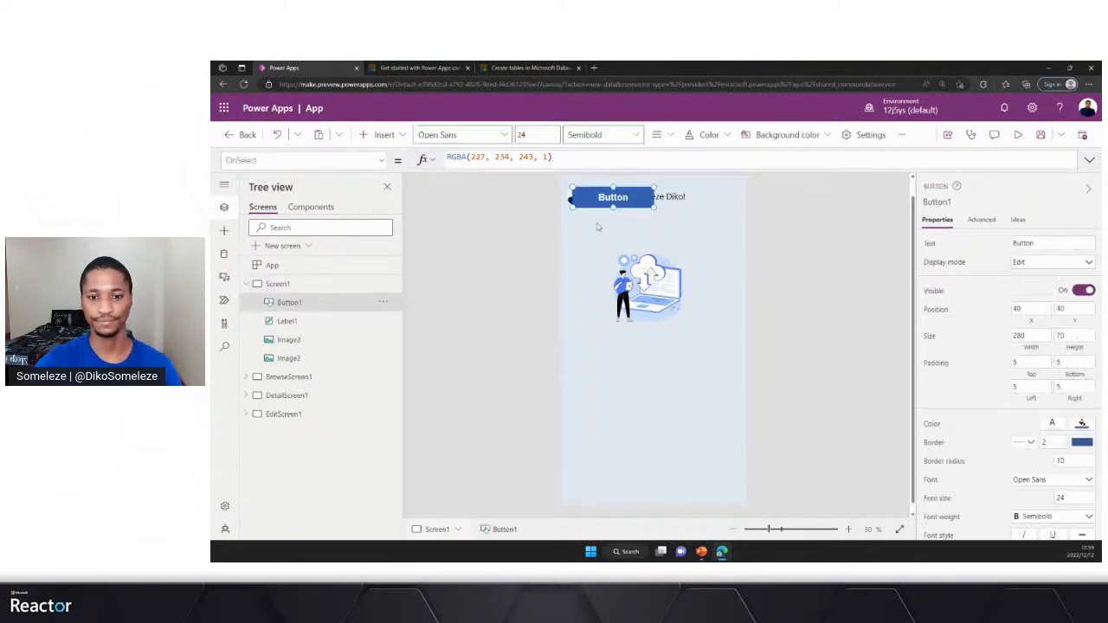
{"action": "left_click_drag", "start_coordinate": [608, 200], "coordinate": [646, 364]}
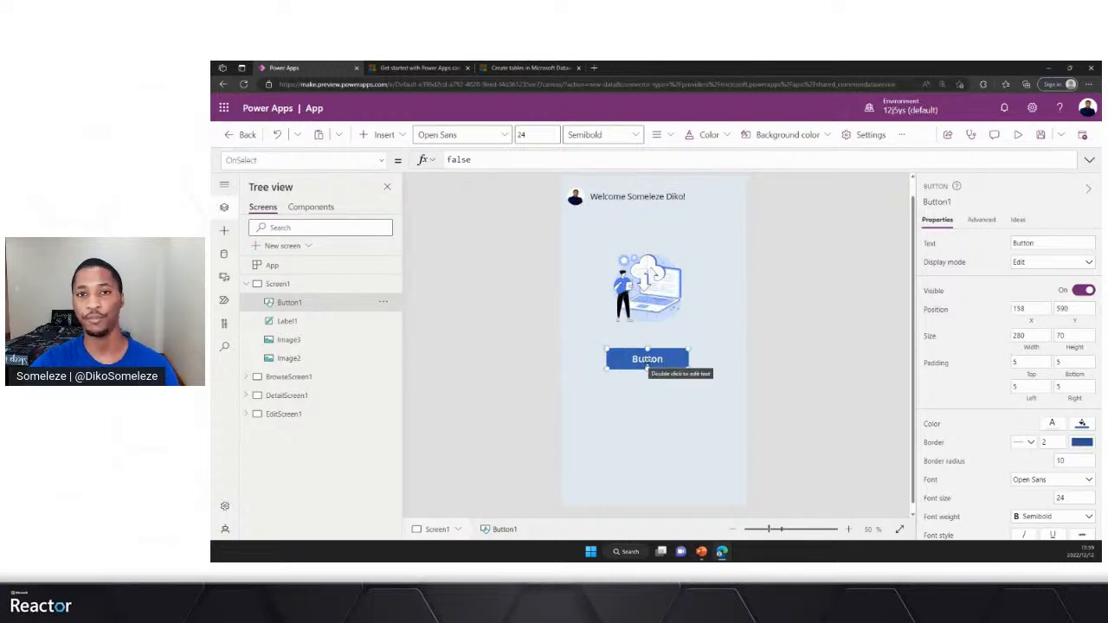
{"action": "double_click", "coordinate": [1023, 243]}
{"action": "type", "text": "Requests"}
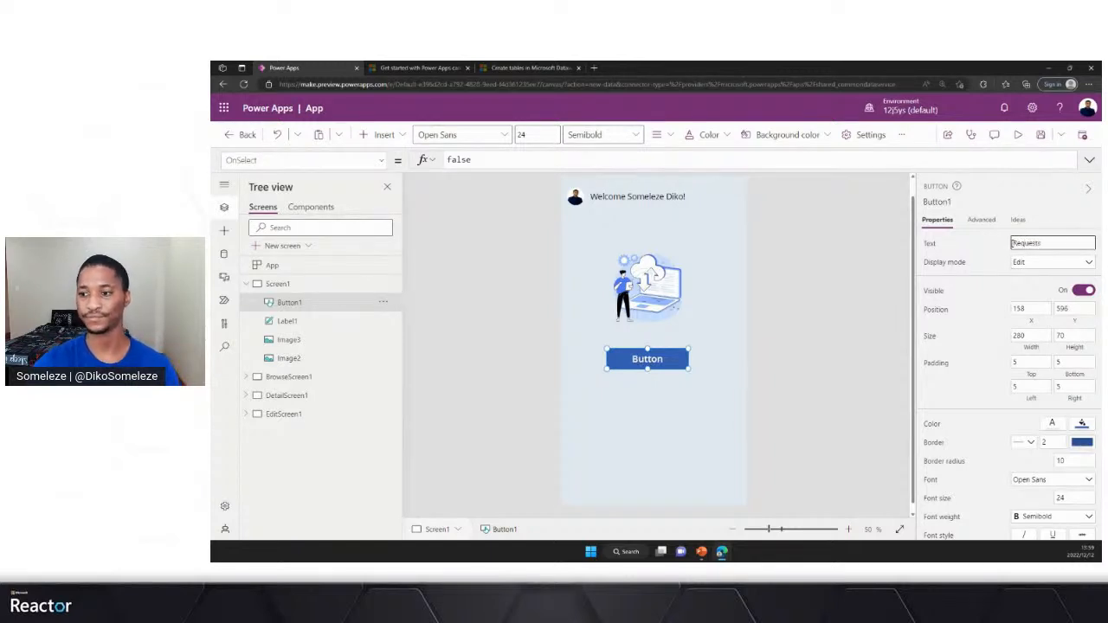
{"action": "left_click", "coordinate": [979, 252]}
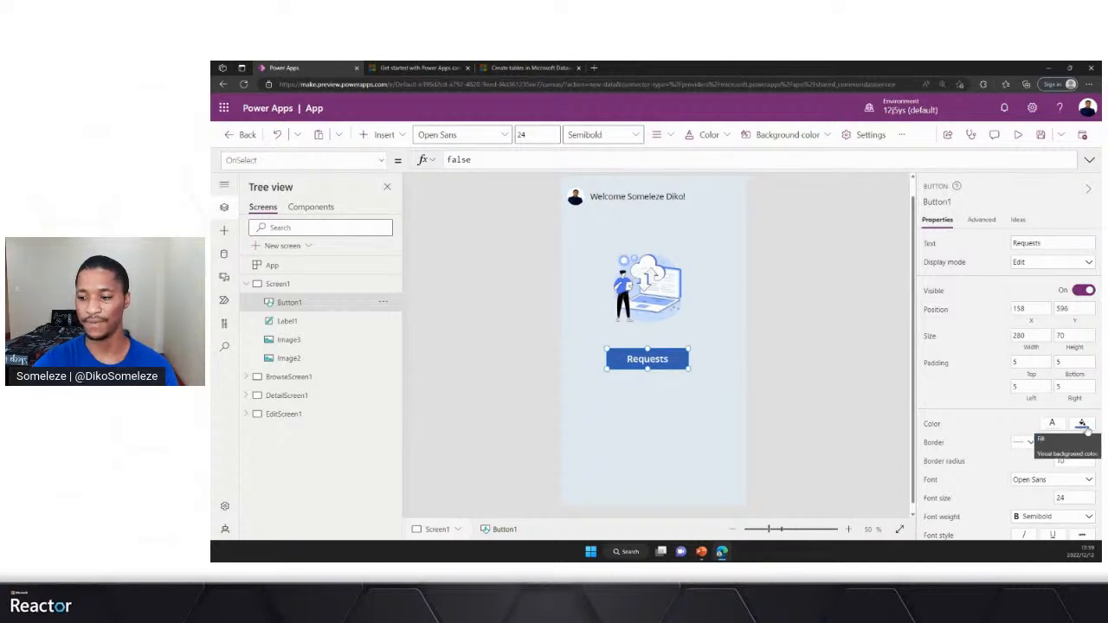
Step: Fill the Requests button with the green theme color RGBA(127, 178, 57, 1)
{"action": "left_click", "coordinate": [1083, 424]}
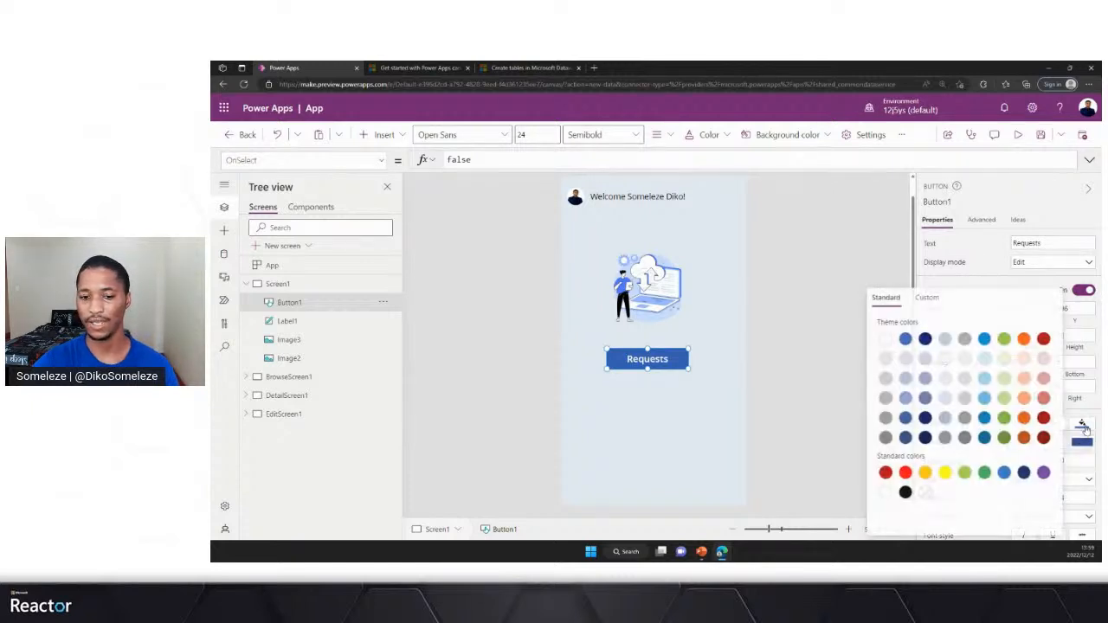
{"action": "left_click", "coordinate": [1003, 397]}
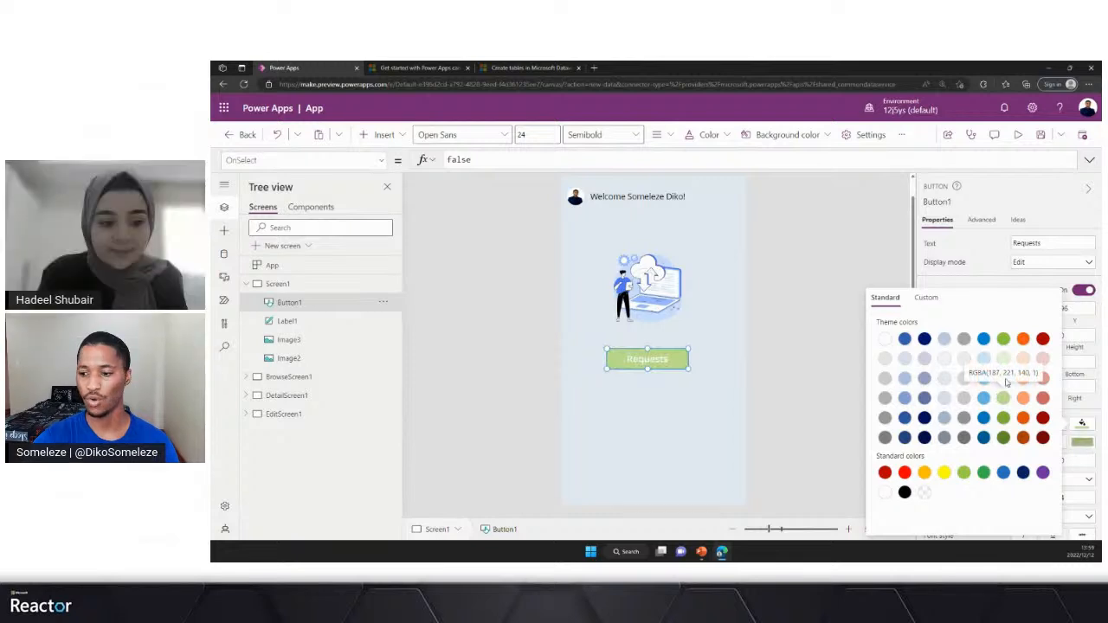
{"action": "left_click", "coordinate": [1003, 418]}
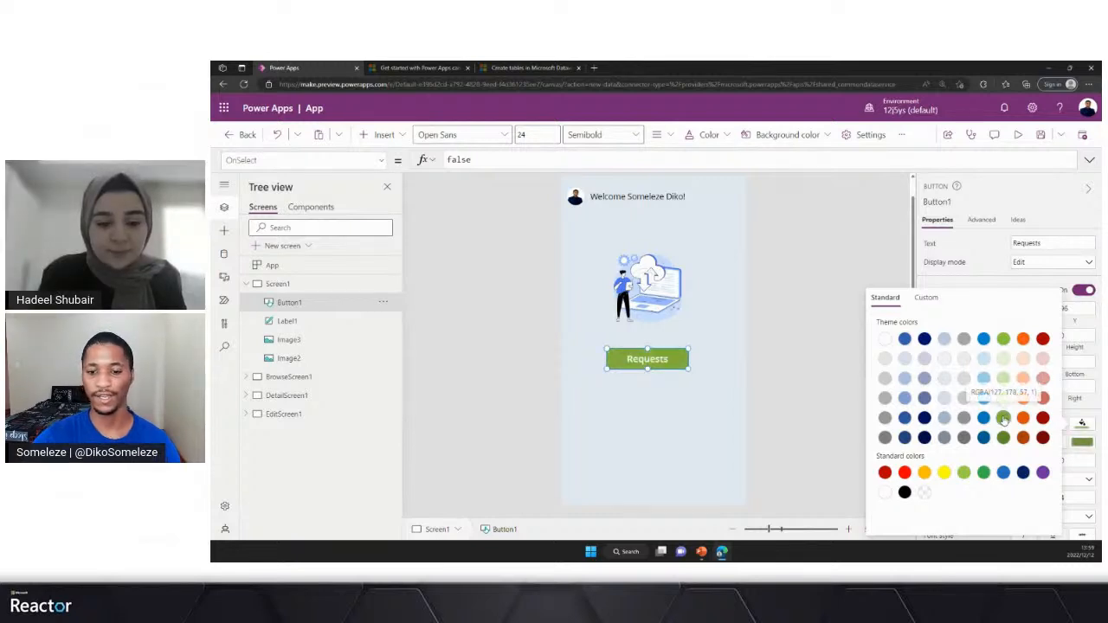
{"action": "left_click", "coordinate": [987, 246]}
Step: Set the Requests button's border radius to 24
{"action": "scroll", "coordinate": [1030, 398], "scroll_direction": "down", "scroll_amount": 1}
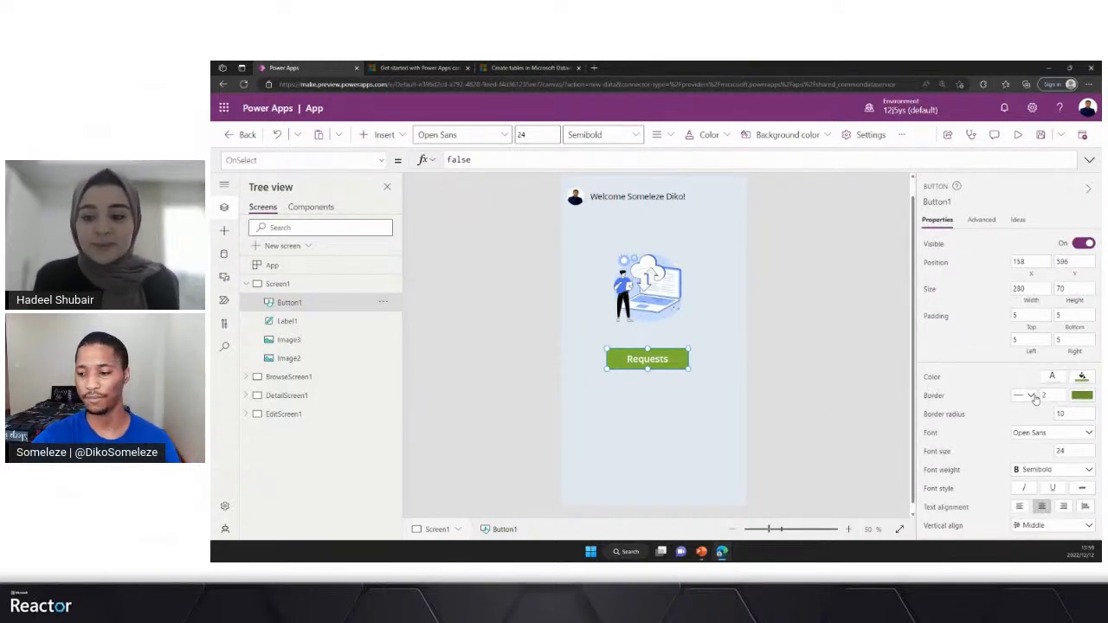
{"action": "scroll", "coordinate": [1036, 398], "scroll_direction": "down", "scroll_amount": 1}
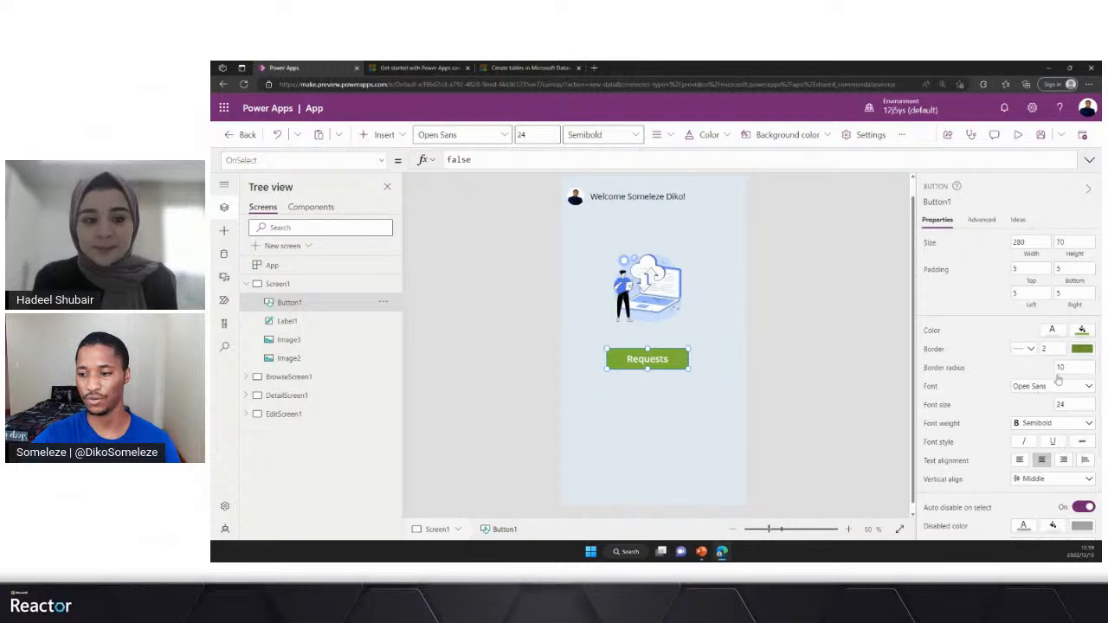
{"action": "left_click", "coordinate": [1063, 367]}
{"action": "double_click", "coordinate": [1062, 367]}
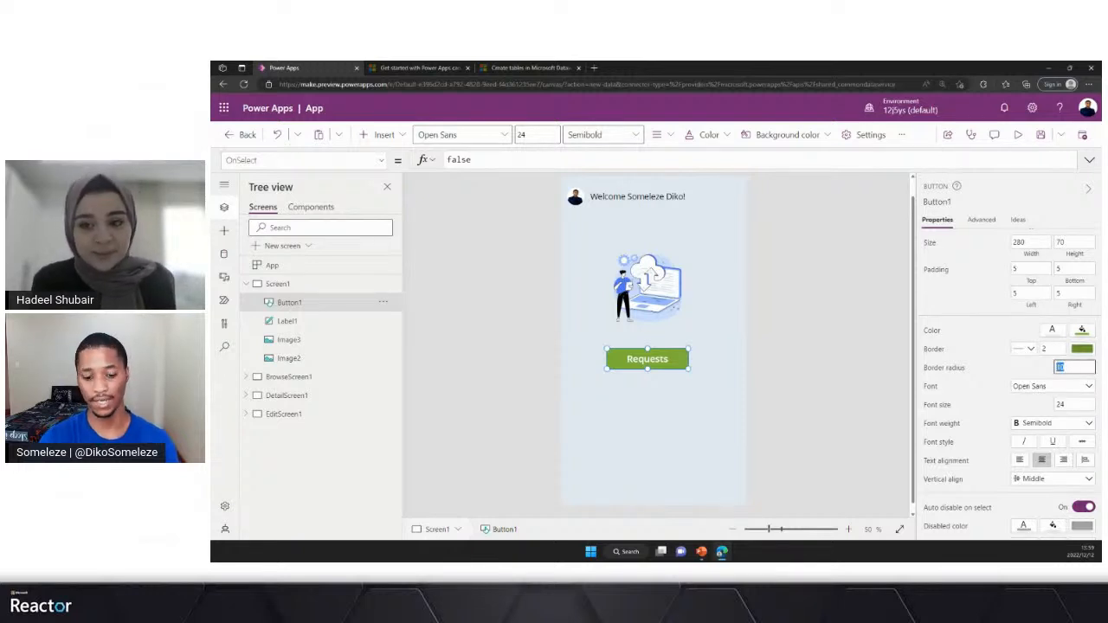
{"action": "type", "text": "24"}
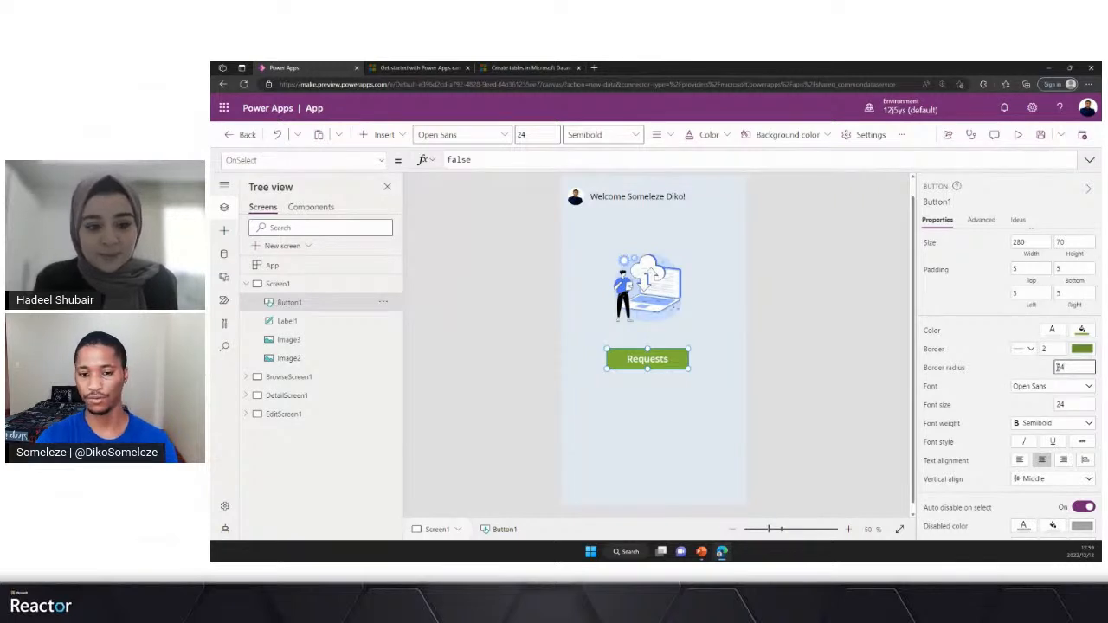
{"action": "left_click", "coordinate": [1002, 367]}
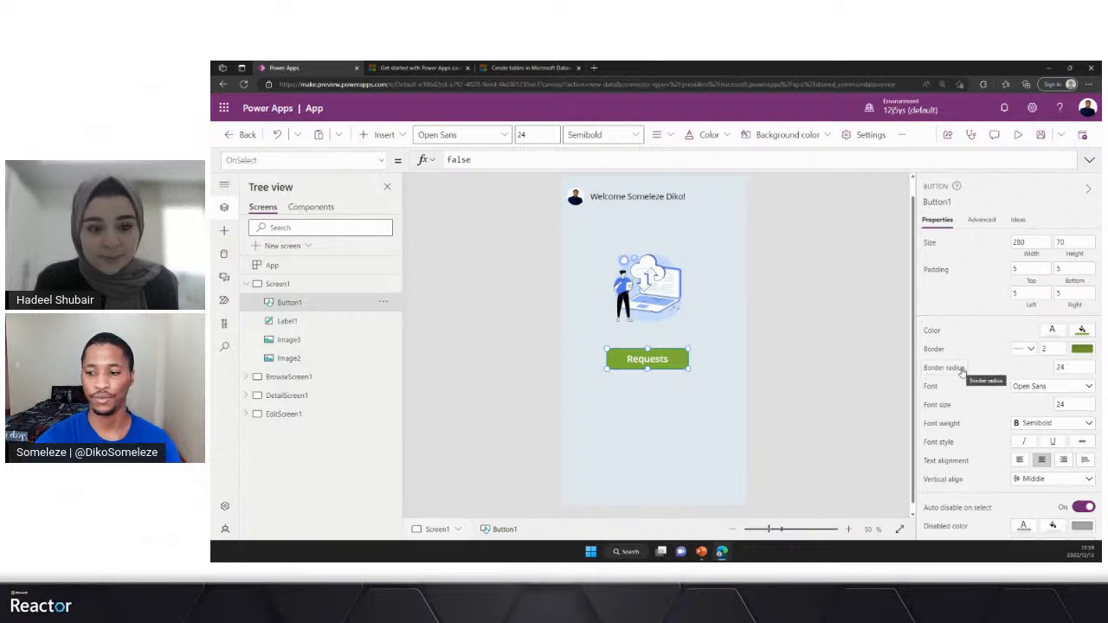
{"action": "scroll", "coordinate": [1006, 388], "scroll_direction": "up", "scroll_amount": 2}
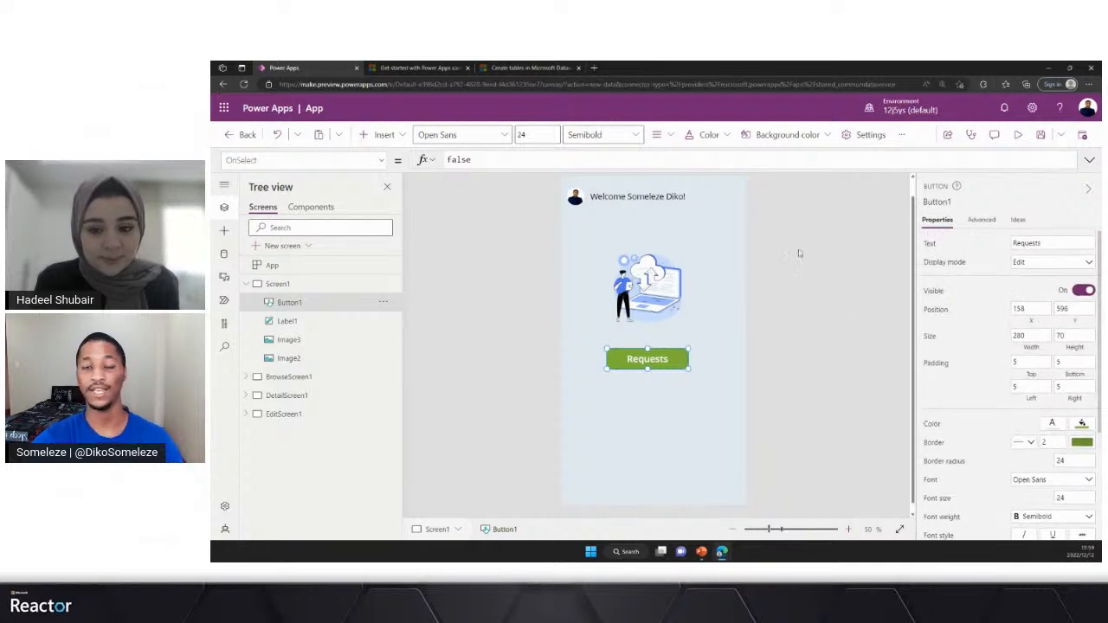
Step: Set the Requests button's OnSelect formula to Navigate(BrowseScreen1,ScreenTransition.Fade)
{"action": "double_click", "coordinate": [483, 160]}
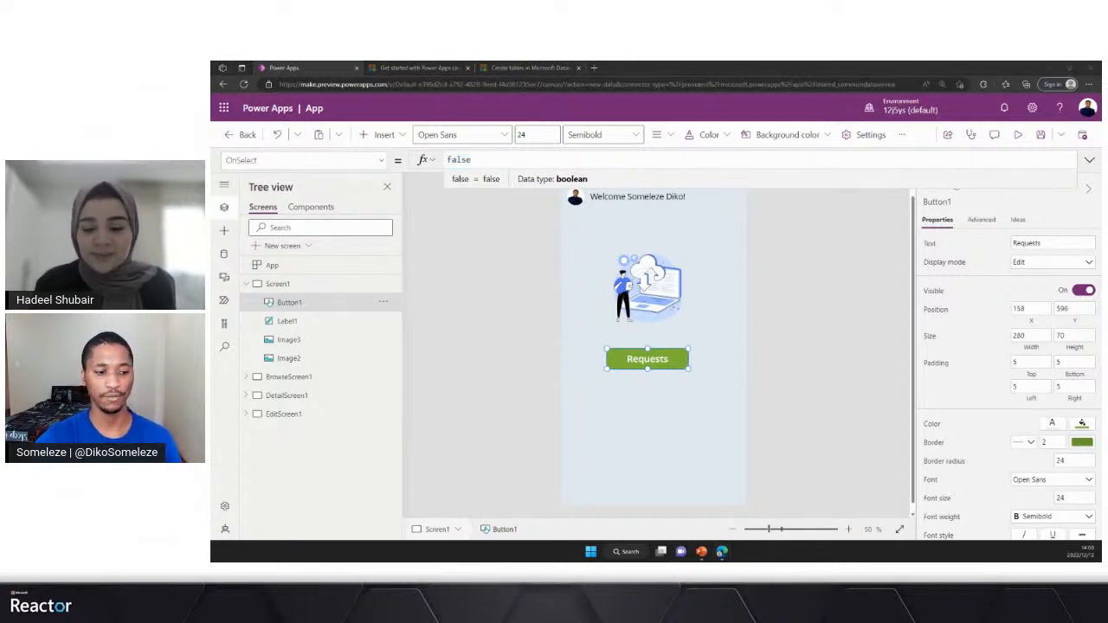
{"action": "double_click", "coordinate": [448, 160]}
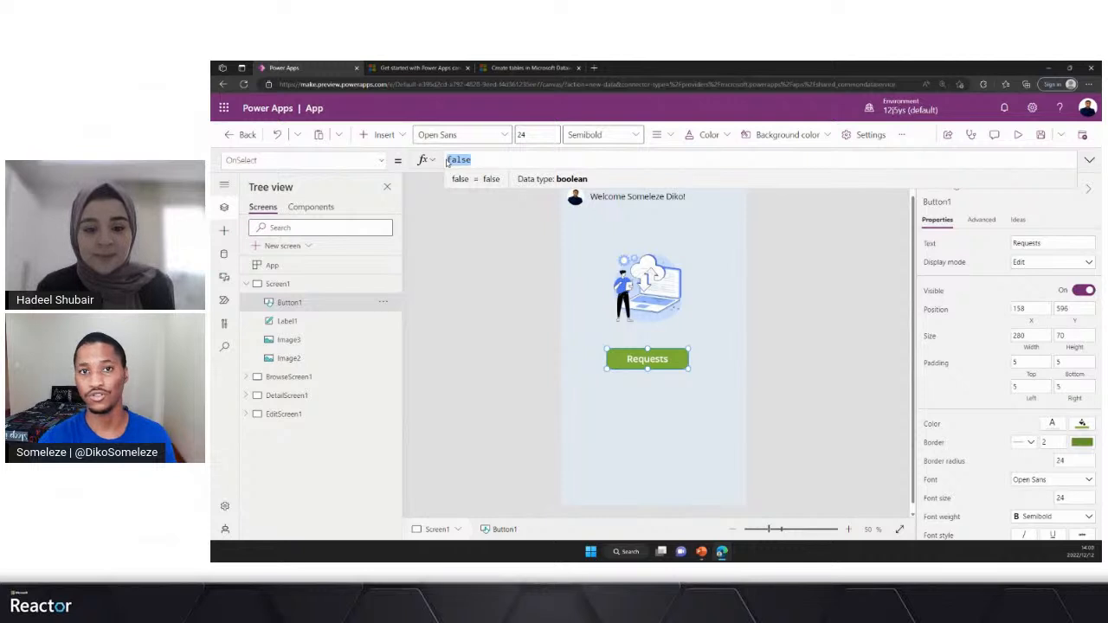
{"action": "type", "text": "Navigate"}
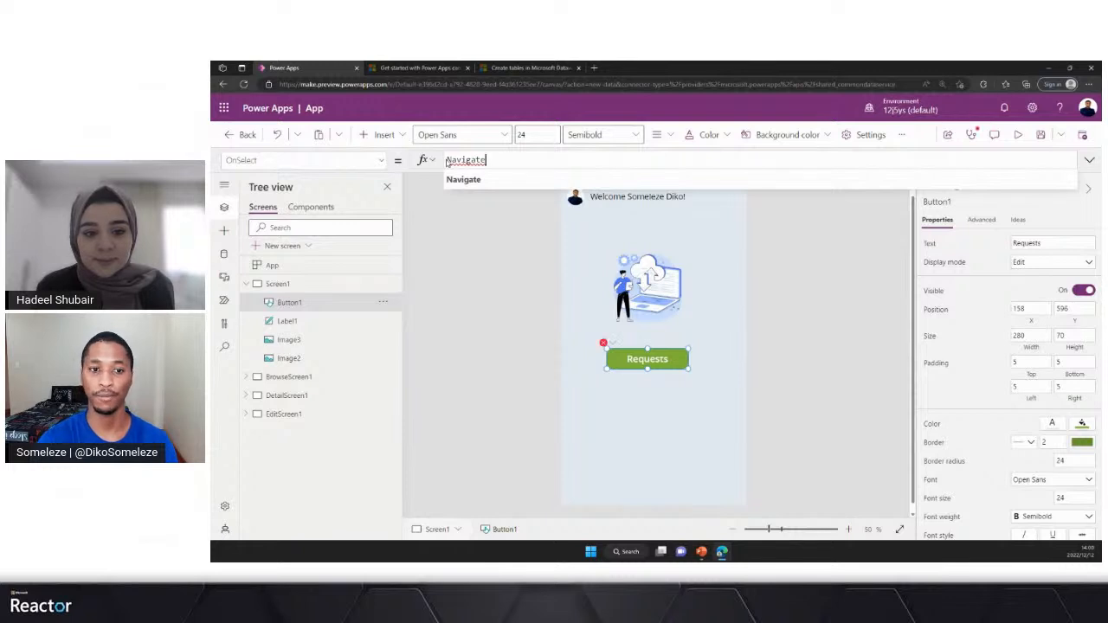
{"action": "type", "text": "("}
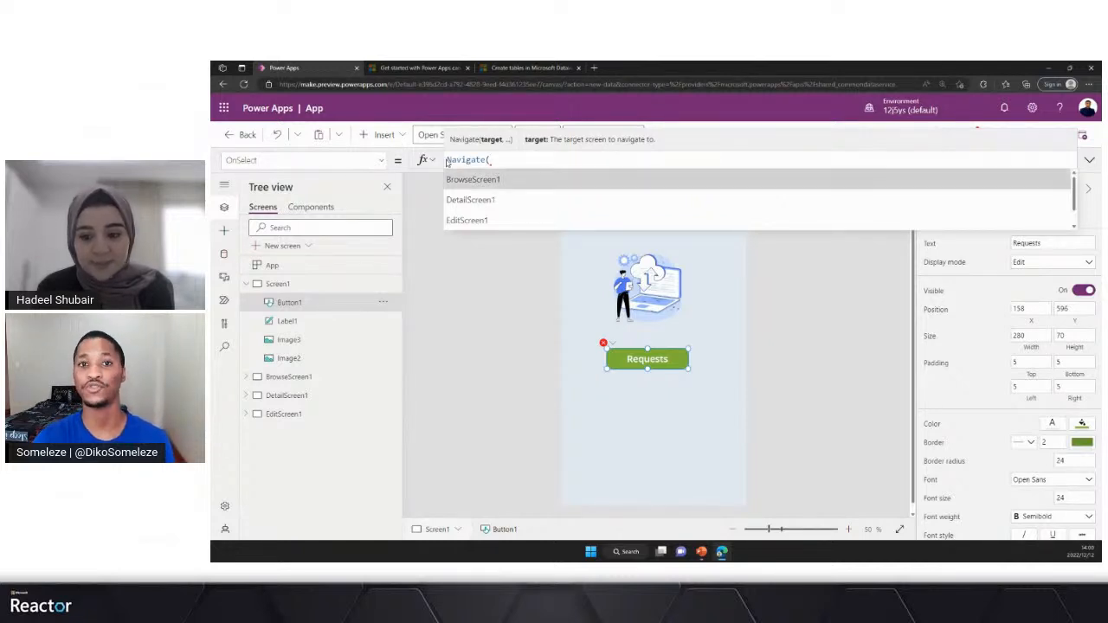
{"action": "key", "text": "Tab"}
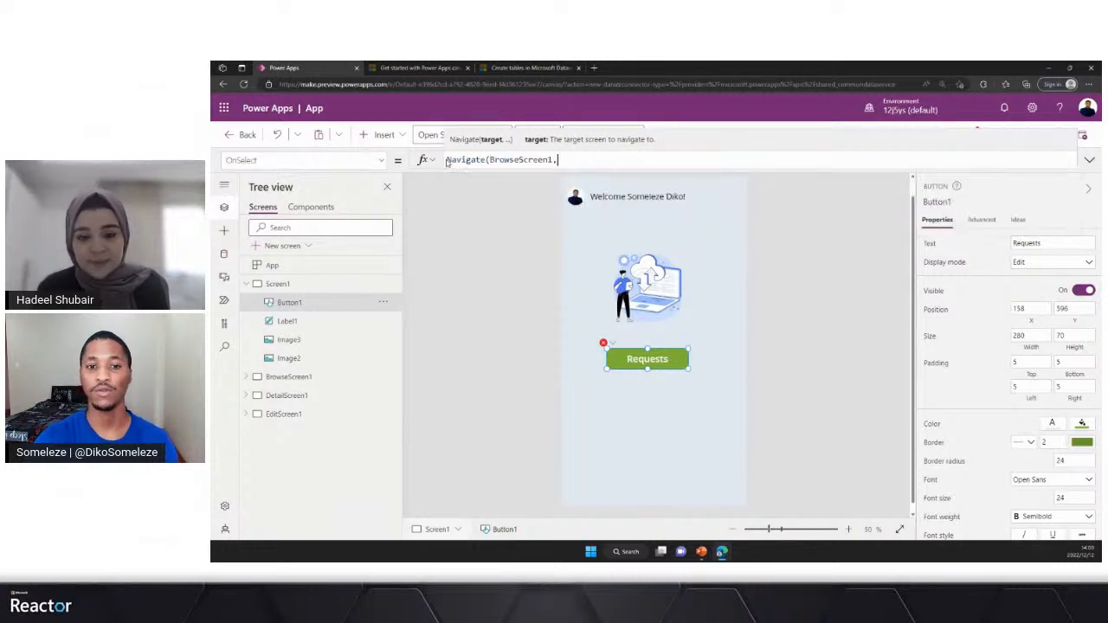
{"action": "type", "text": ","}
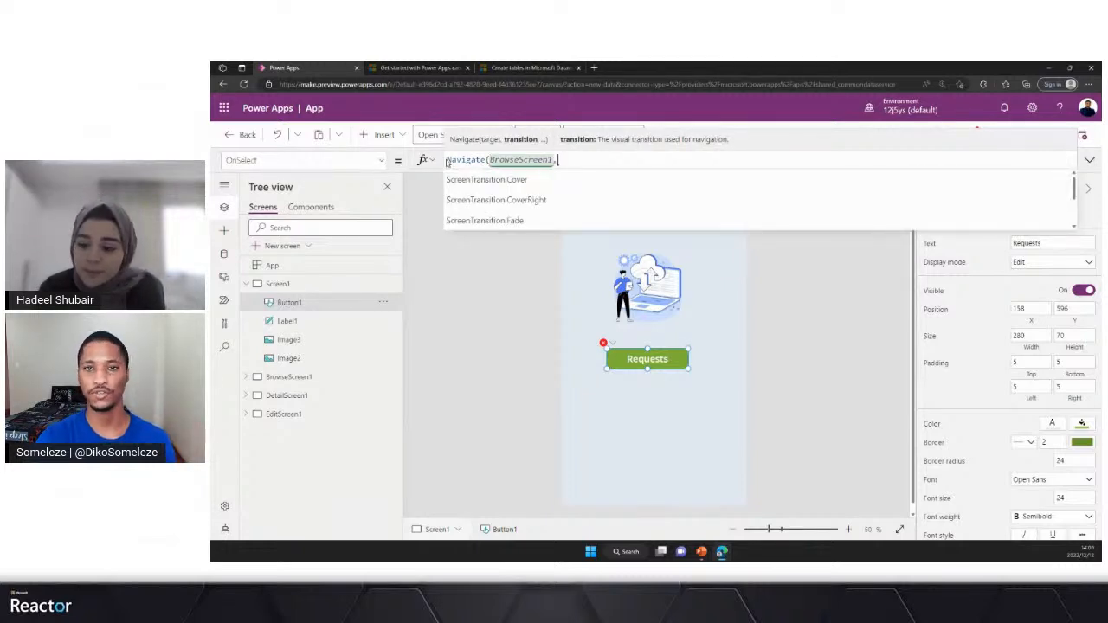
{"action": "key", "text": "Down"}
{"action": "key", "text": "Down"}
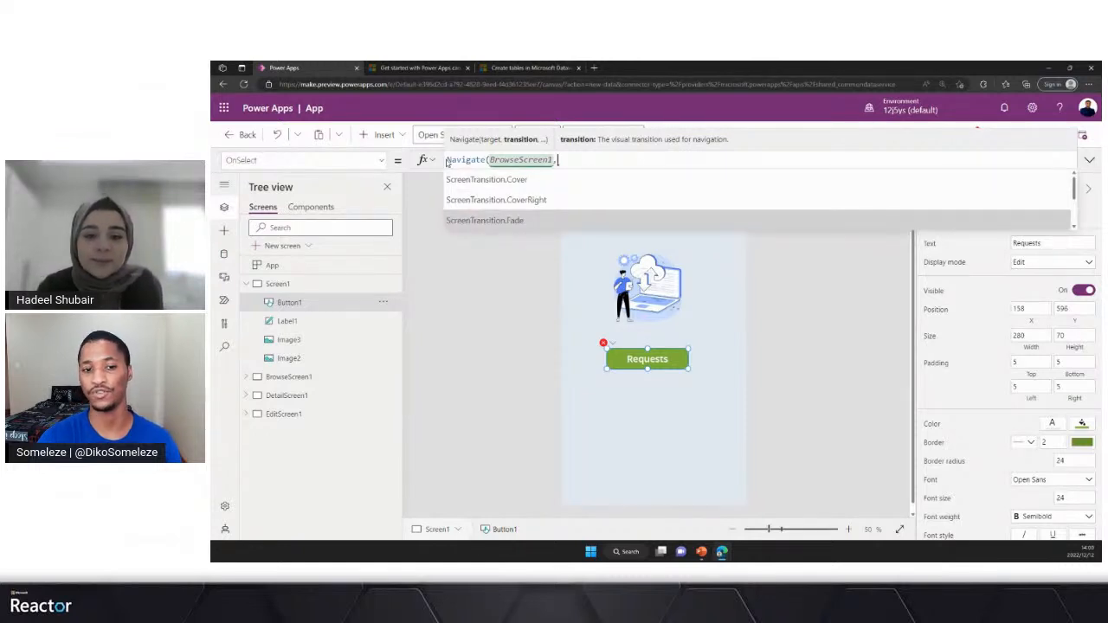
{"action": "key", "text": "Tab"}
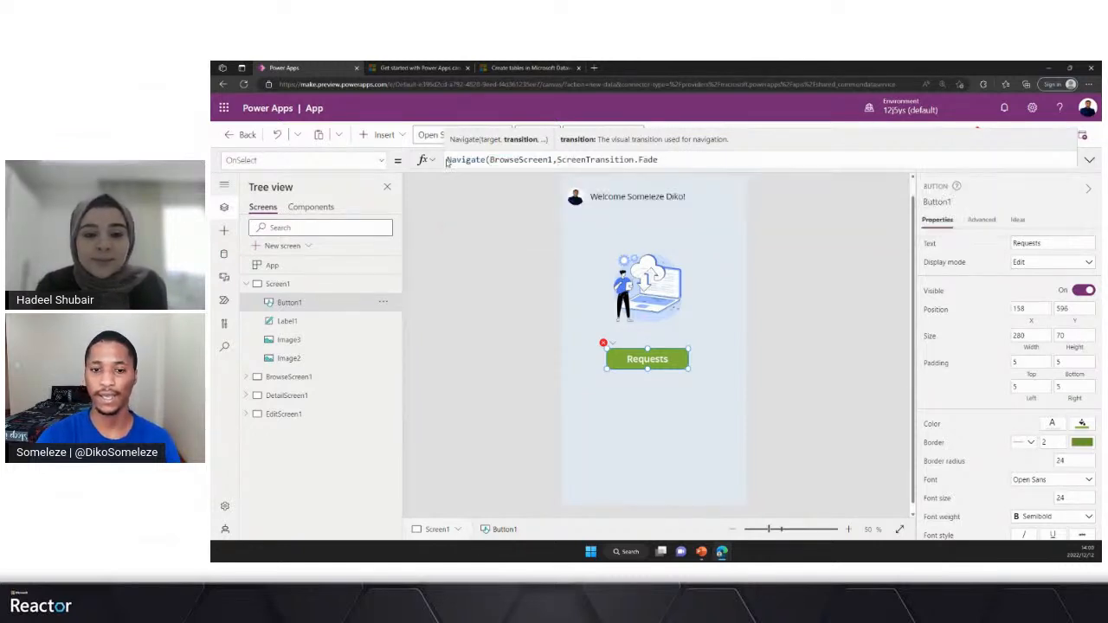
{"action": "type", "text": ")"}
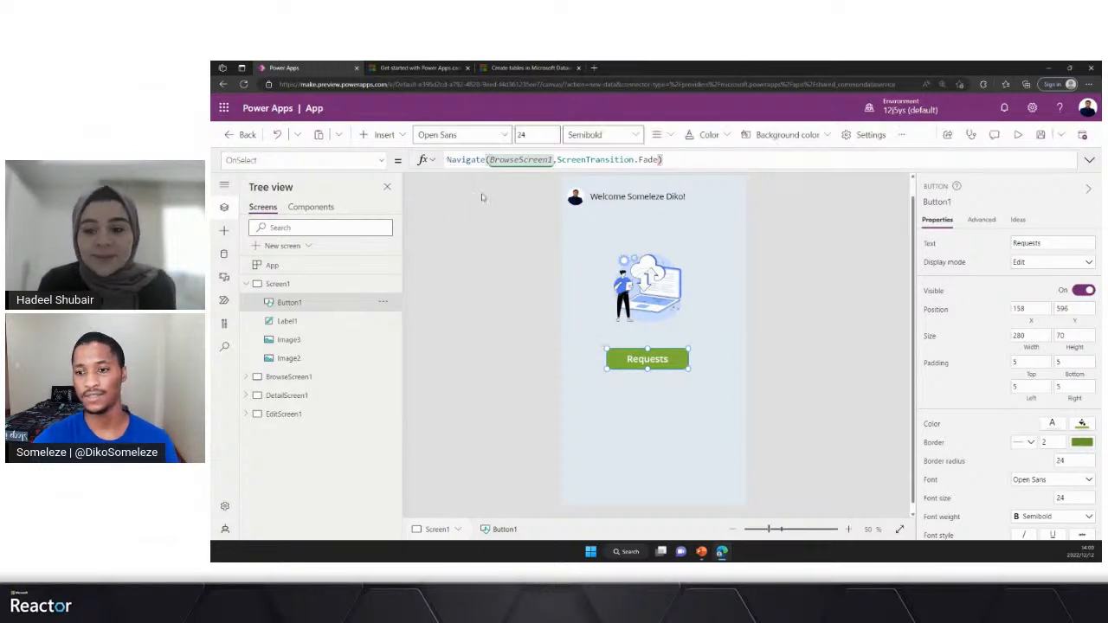
Step: Preview the app, test the Requests button's navigation, examine the new-record form, and return to editing
{"action": "left_click", "coordinate": [1021, 140]}
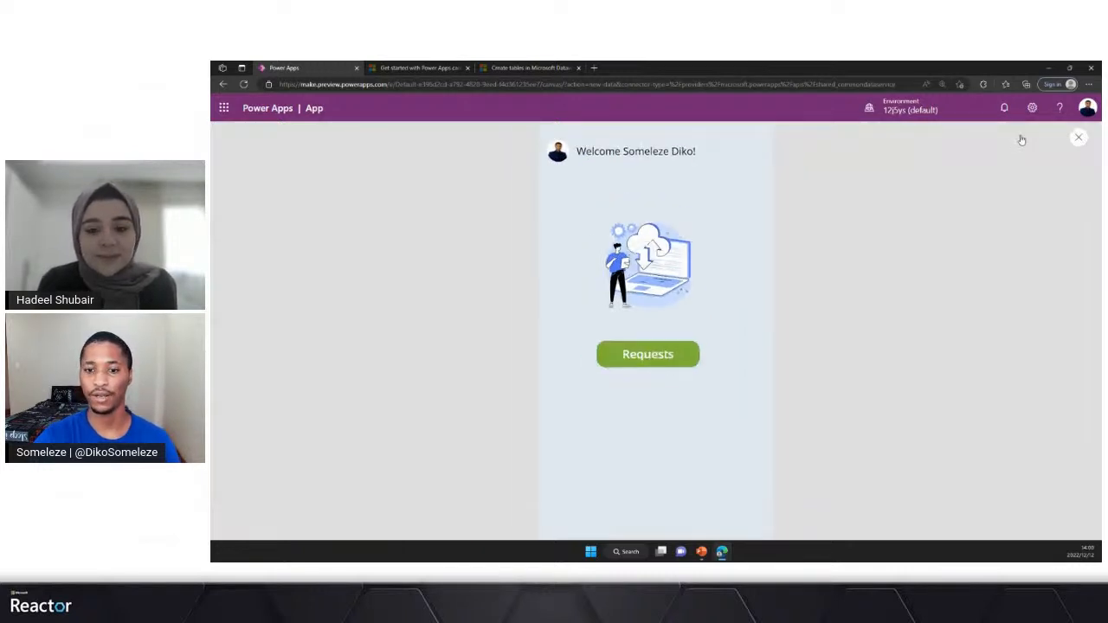
{"action": "left_click", "coordinate": [646, 357]}
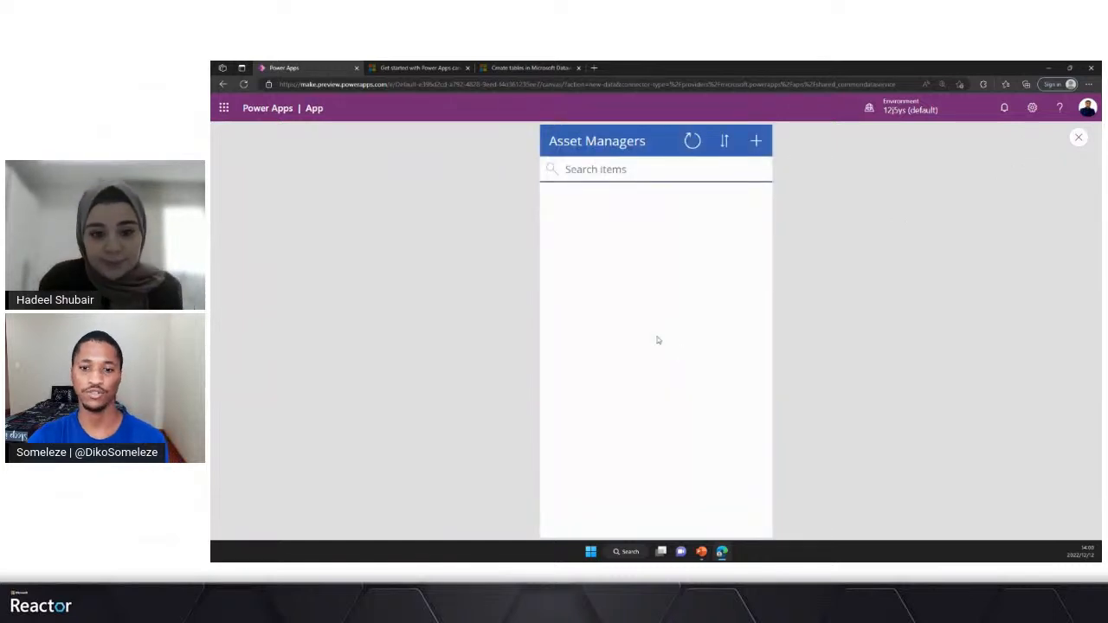
{"action": "left_click", "coordinate": [756, 140]}
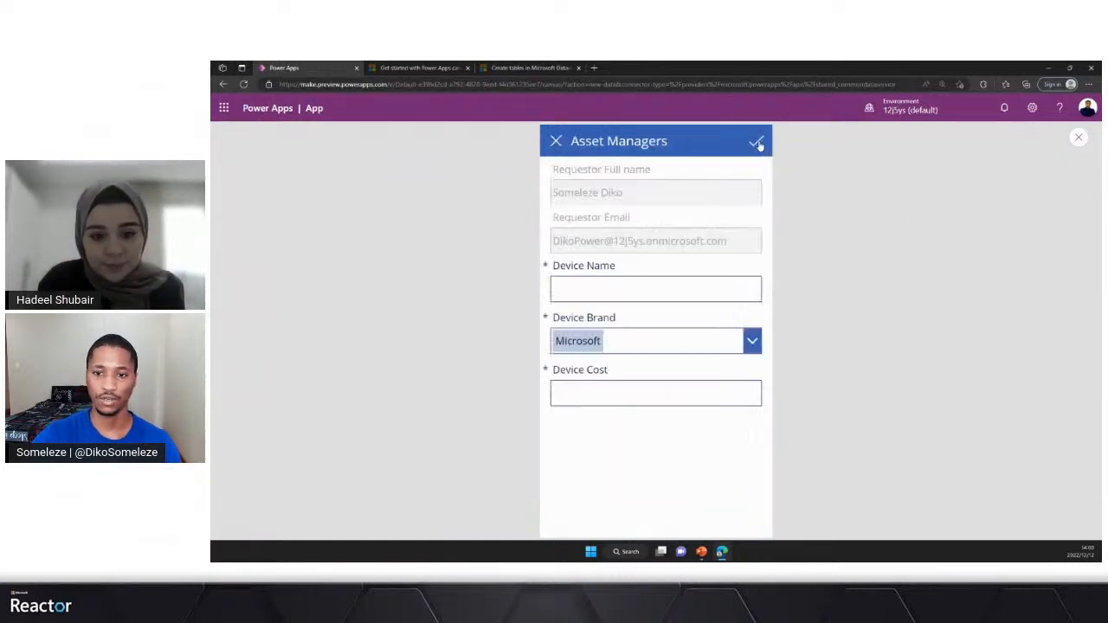
{"action": "left_click", "coordinate": [586, 286]}
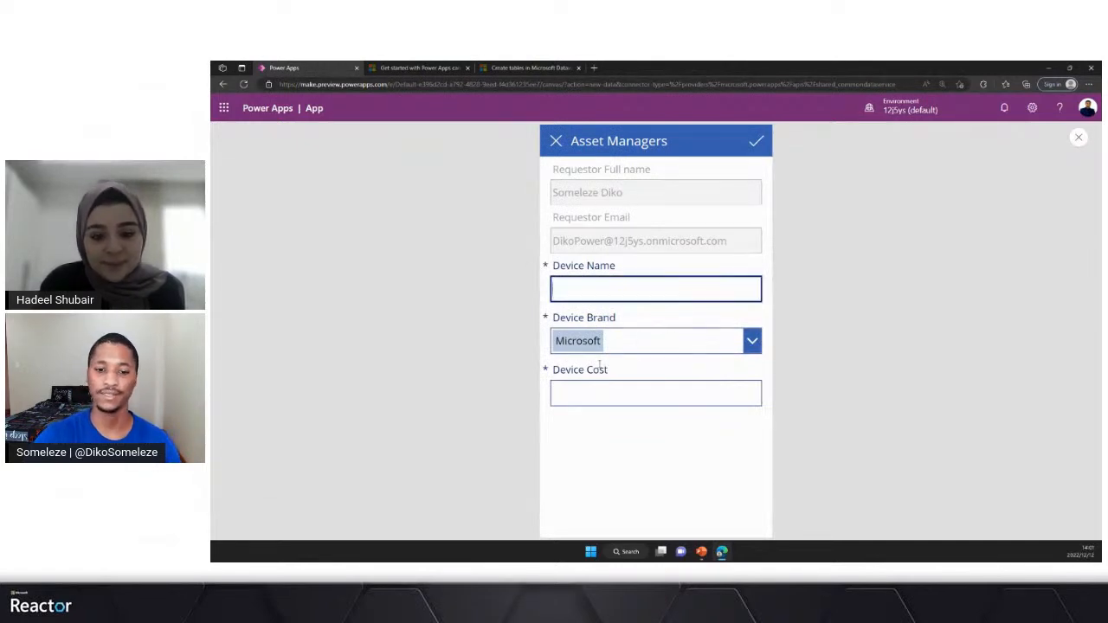
{"action": "left_click", "coordinate": [1079, 138]}
{"action": "left_click", "coordinate": [776, 376]}
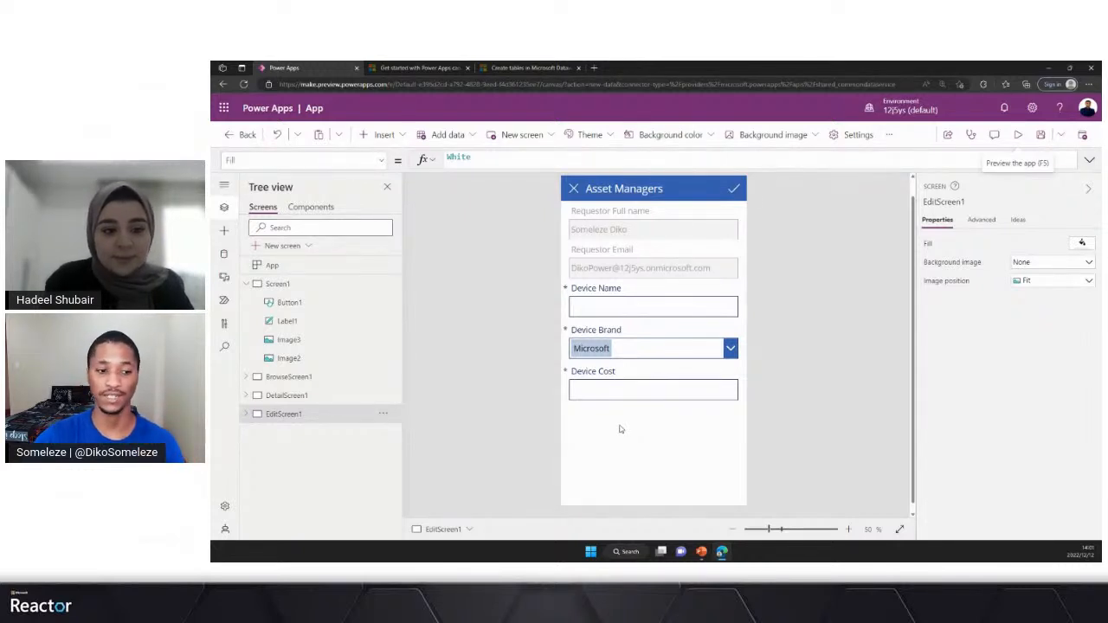
Step: Clear the SortByColumns formula from the Items property of the gallery on BrowseScreen1
{"action": "left_click", "coordinate": [248, 285]}
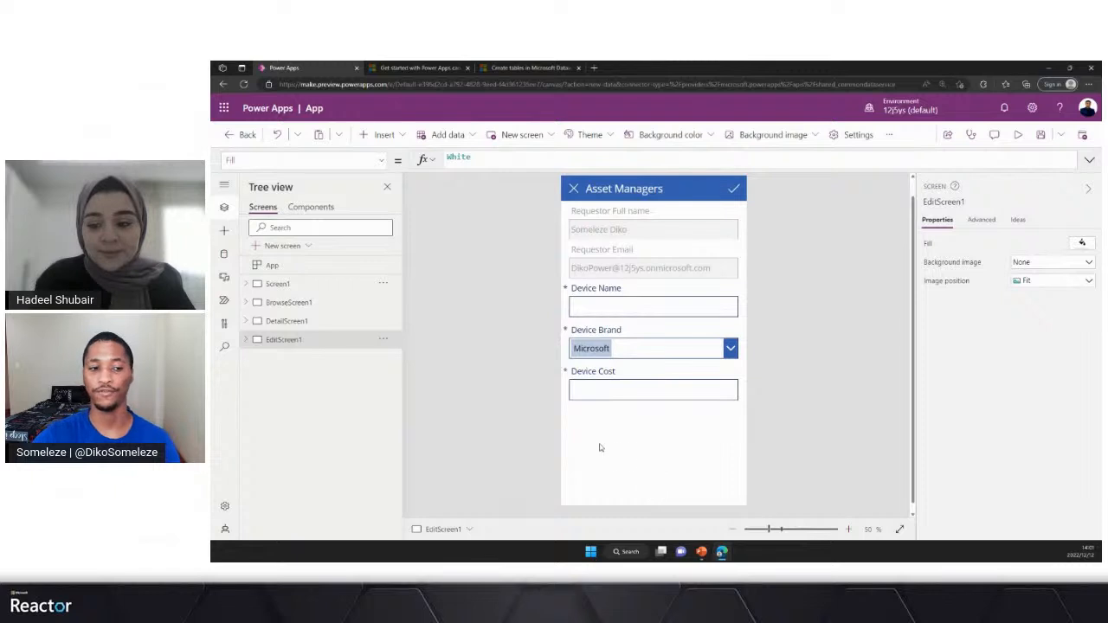
{"action": "left_click", "coordinate": [290, 302]}
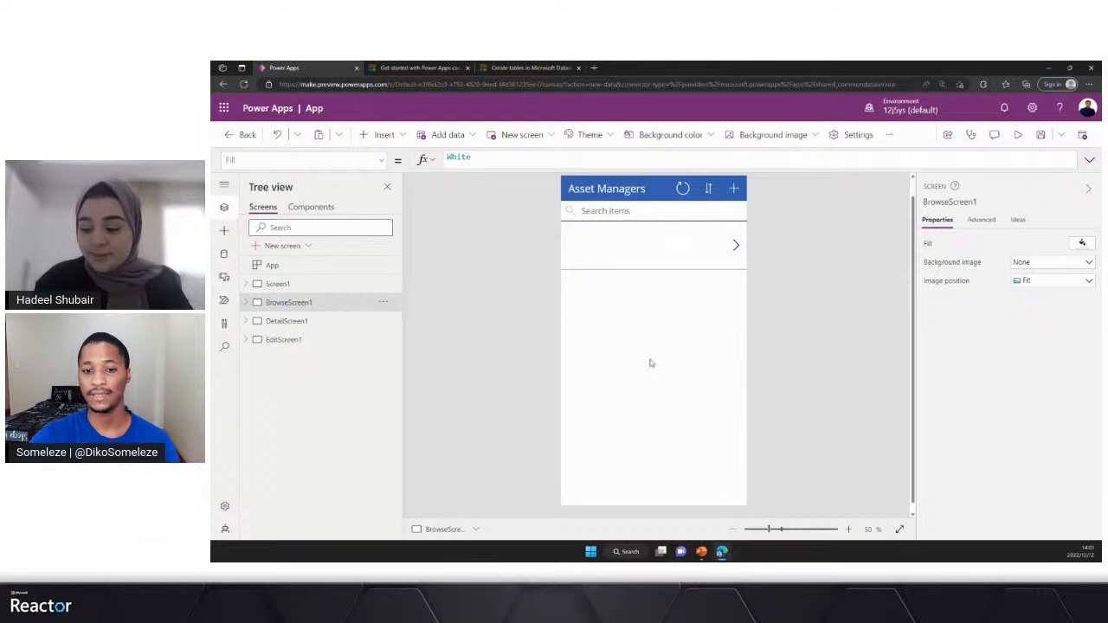
{"action": "left_click", "coordinate": [671, 351]}
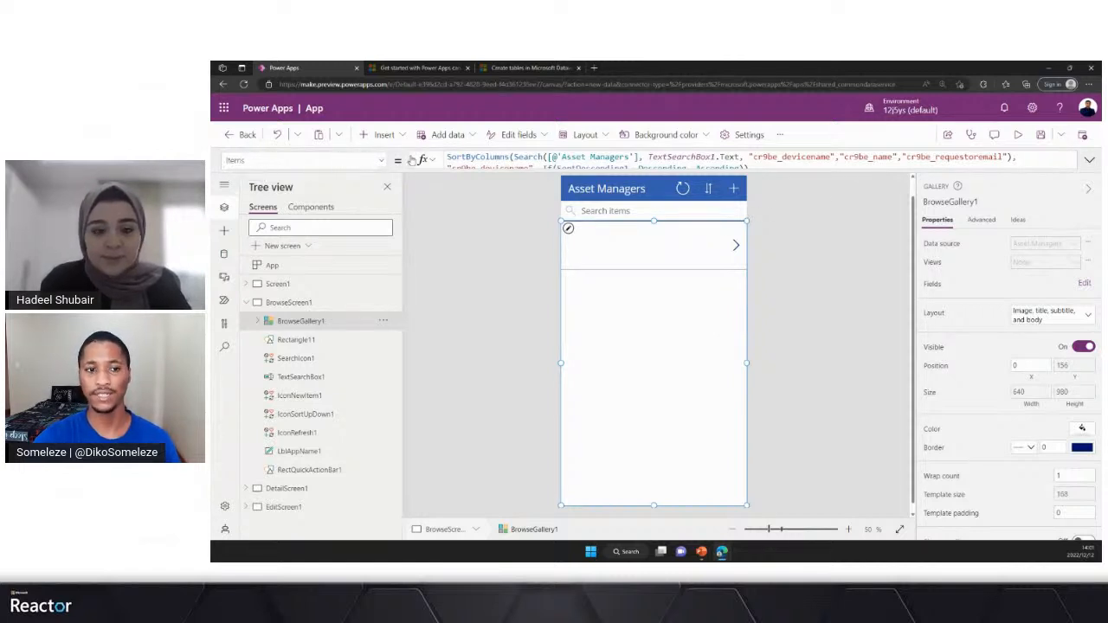
{"action": "left_click", "coordinate": [1092, 158]}
{"action": "left_click_drag", "start_coordinate": [768, 168], "coordinate": [447, 157]}
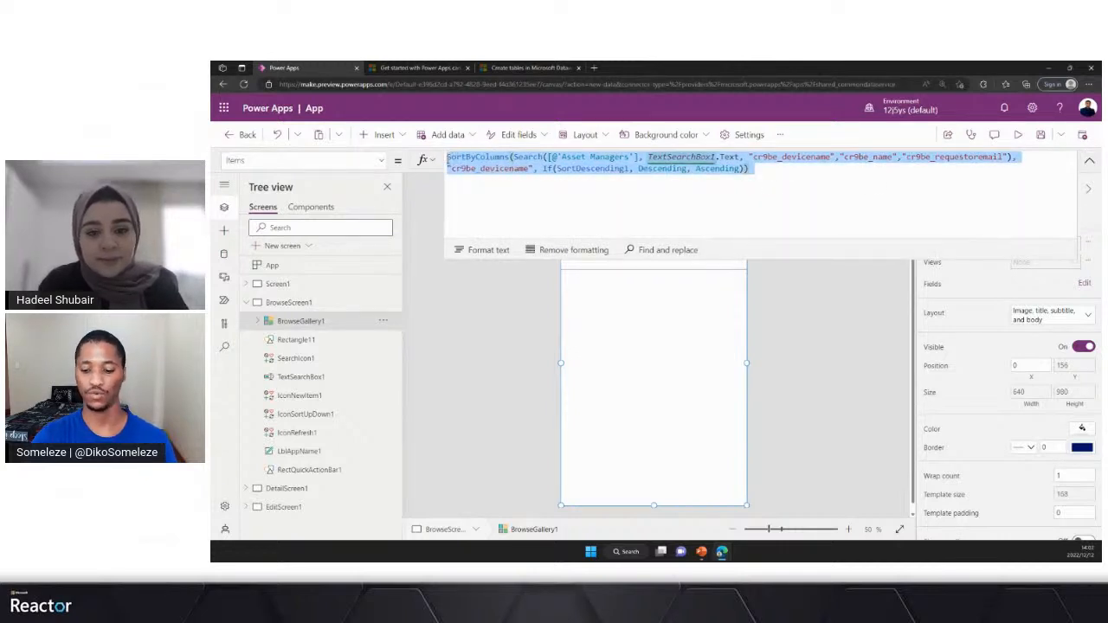
{"action": "key", "text": "BackSpace"}
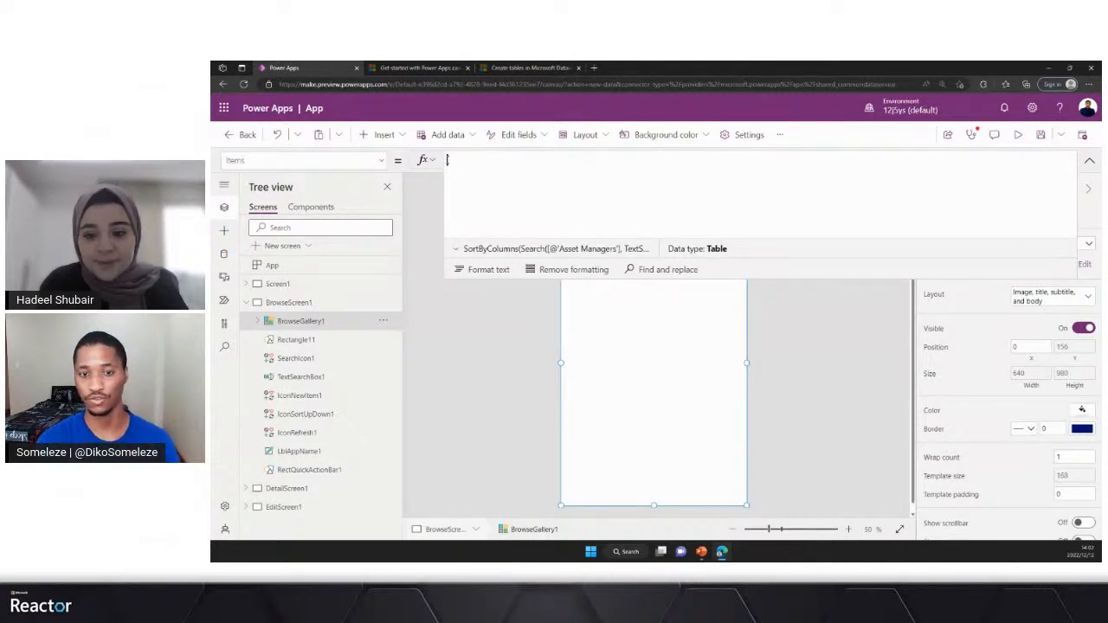
Step: Start a Filter formula in the browse gallery's Items property with 'Asset Managers' as the source table
{"action": "type", "text": "Filter"}
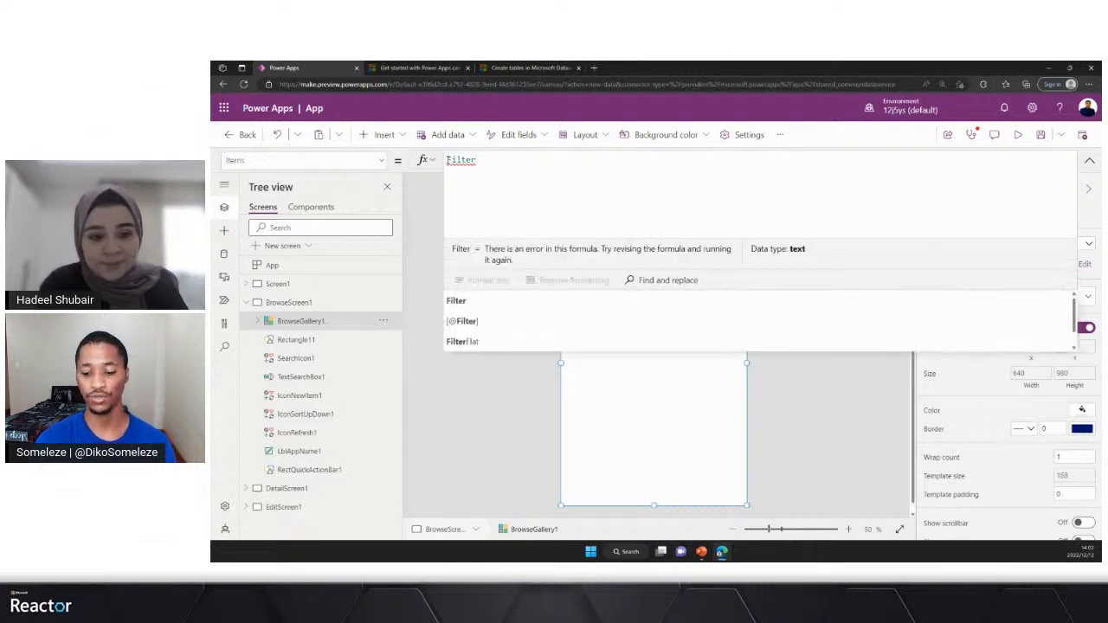
{"action": "type", "text": "("}
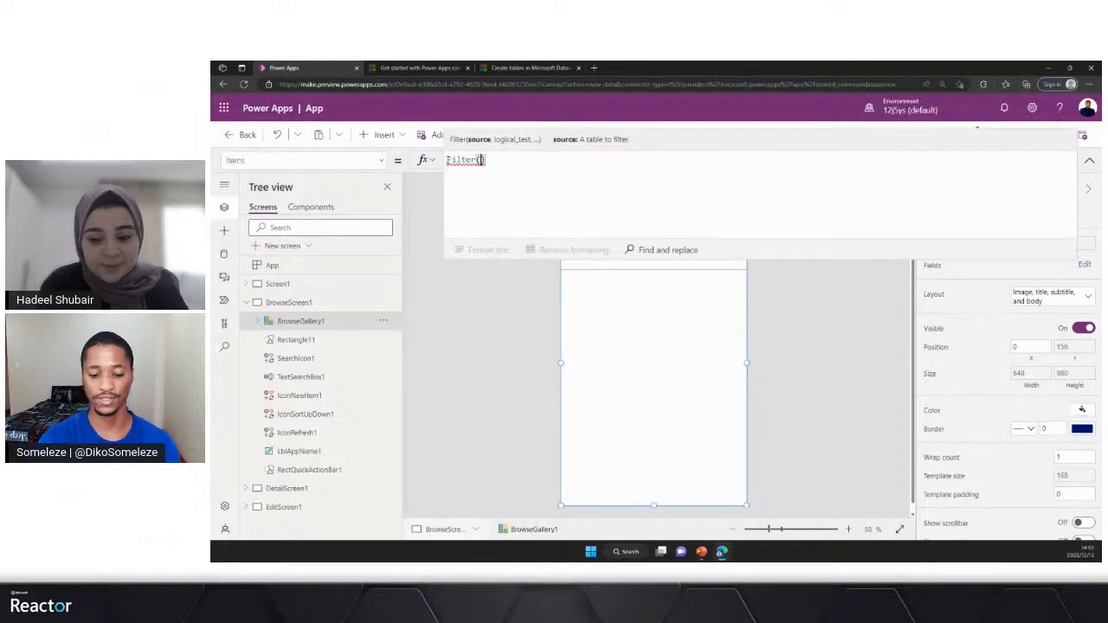
{"action": "type", "text": "ass"}
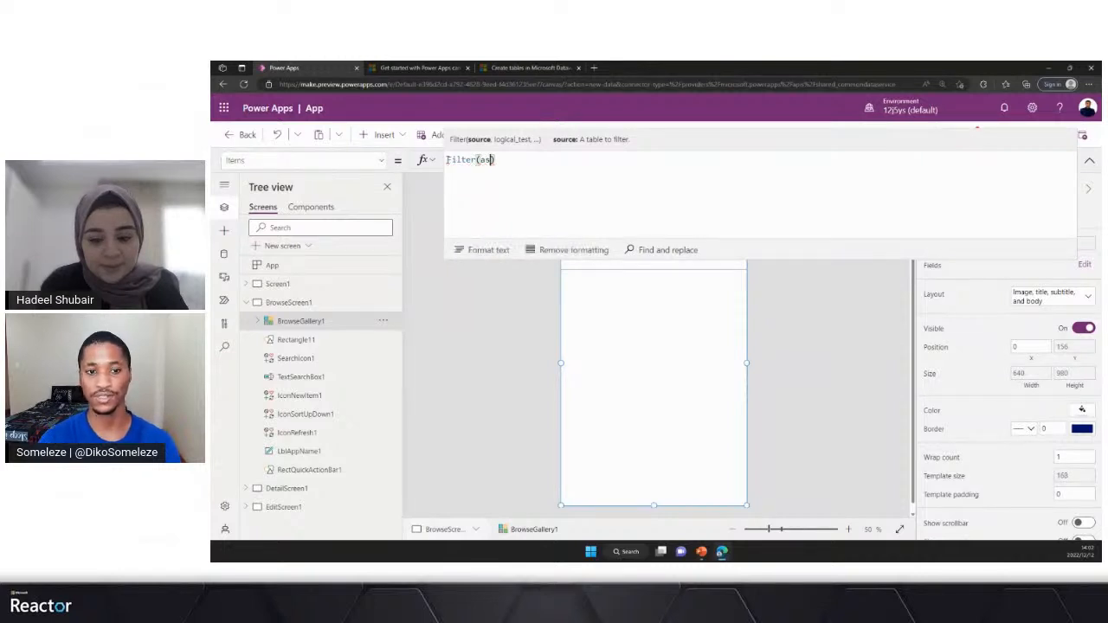
{"action": "type", "text": "e"}
{"action": "key", "text": "Down"}
{"action": "key", "text": "Return"}
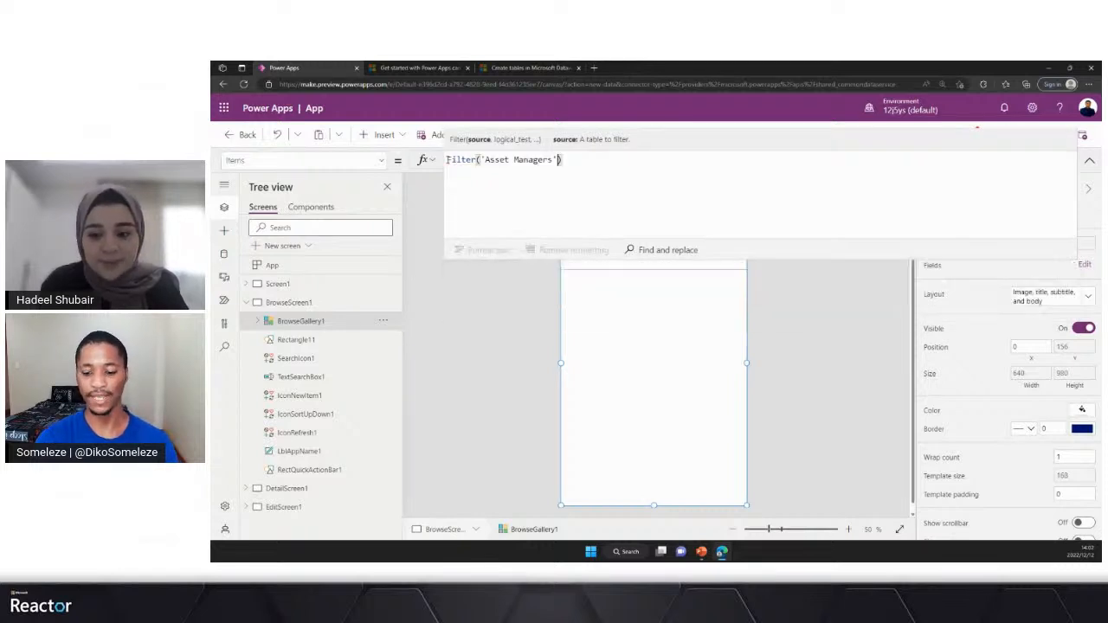
{"action": "type", "text": ","}
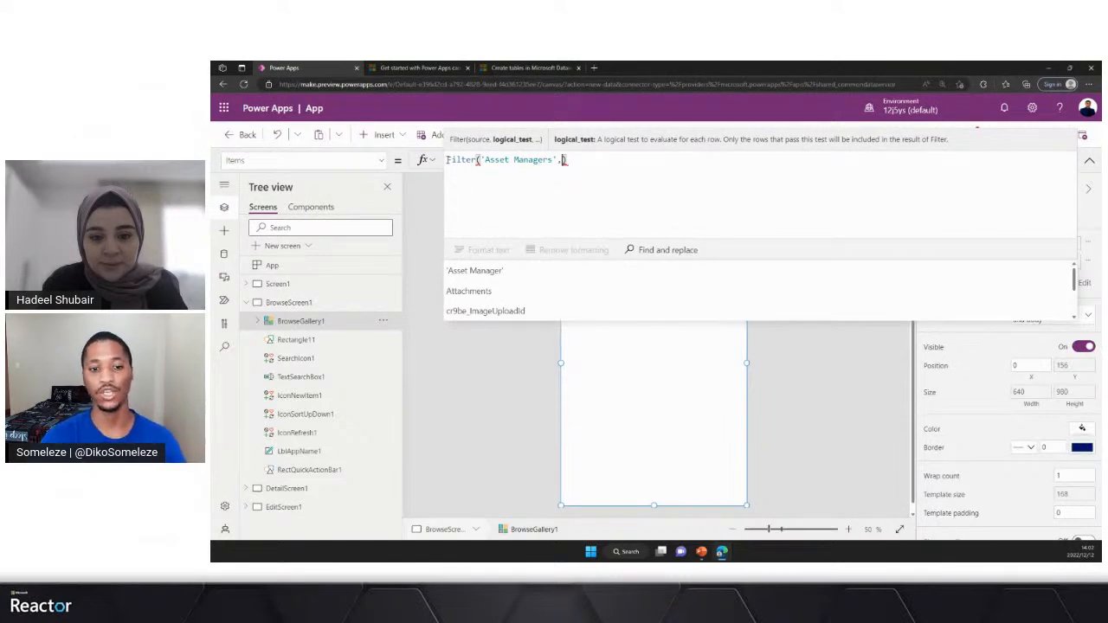
Step: Complete the gallery's Filter formula with the condition 'Requestor Email' = varUser.Email
{"action": "type", "text": "req"}
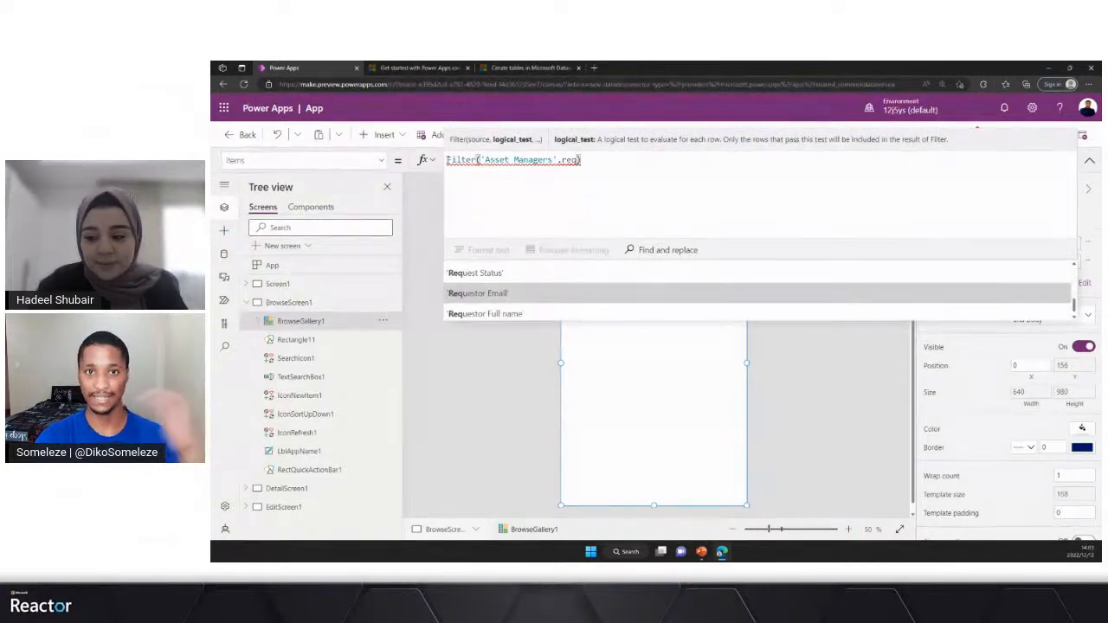
{"action": "key", "text": "Tab"}
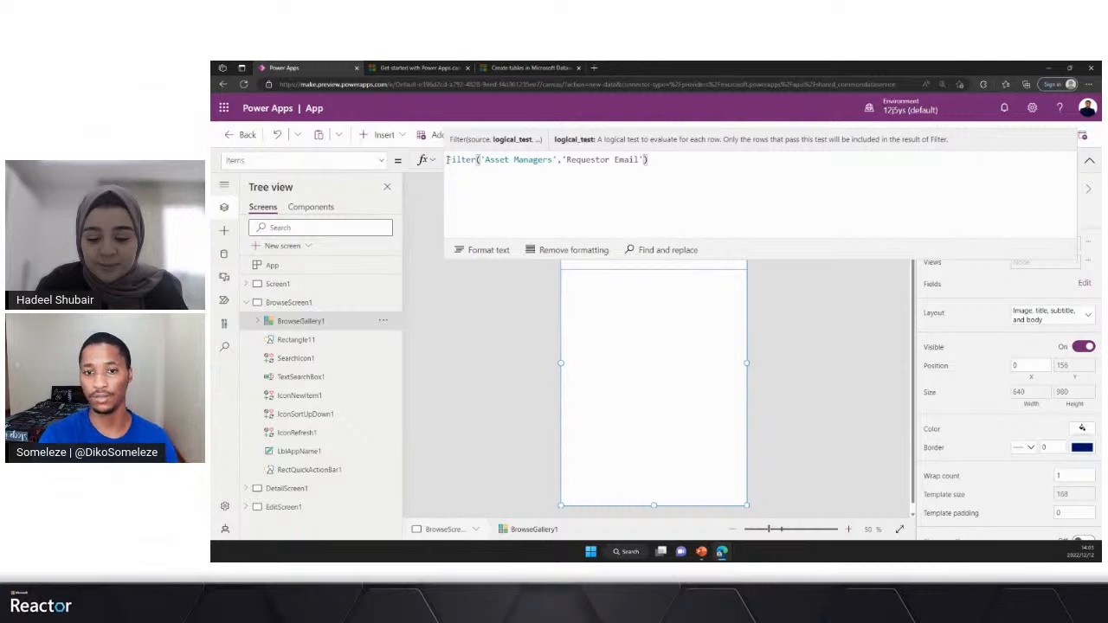
{"action": "type", "text": "= var"}
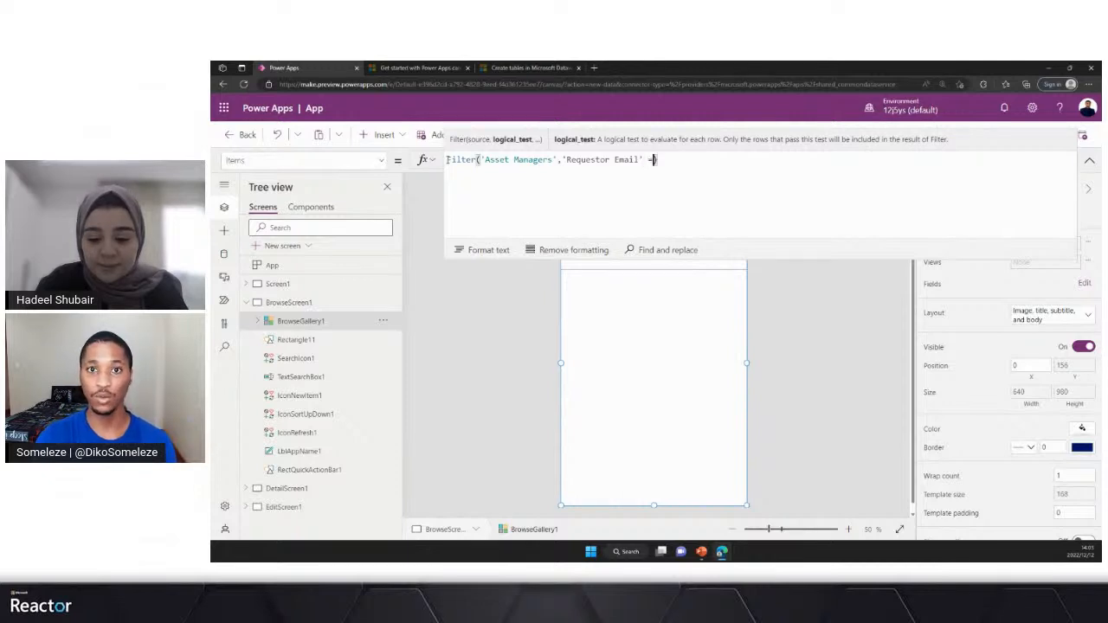
{"action": "type", "text": "User"}
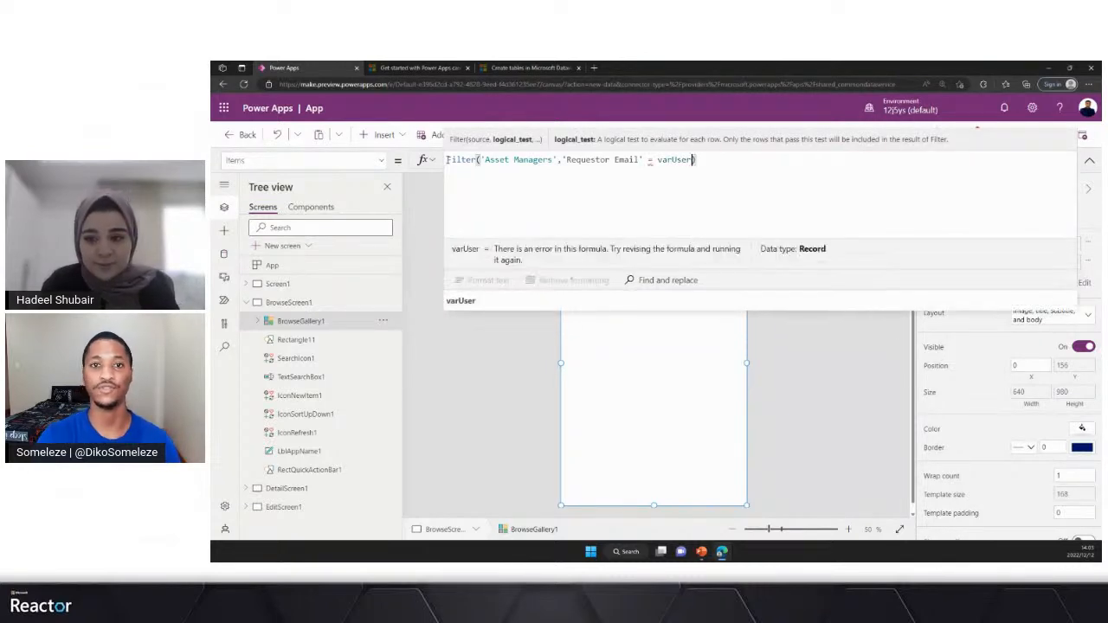
{"action": "type", "text": ".Email"}
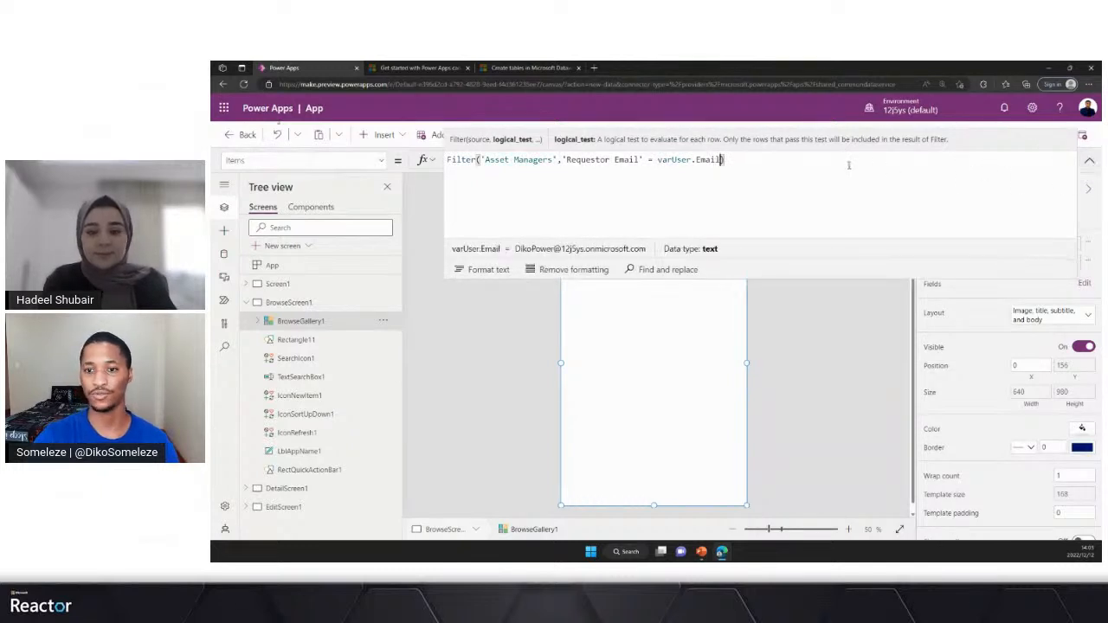
{"action": "left_click", "coordinate": [1089, 160]}
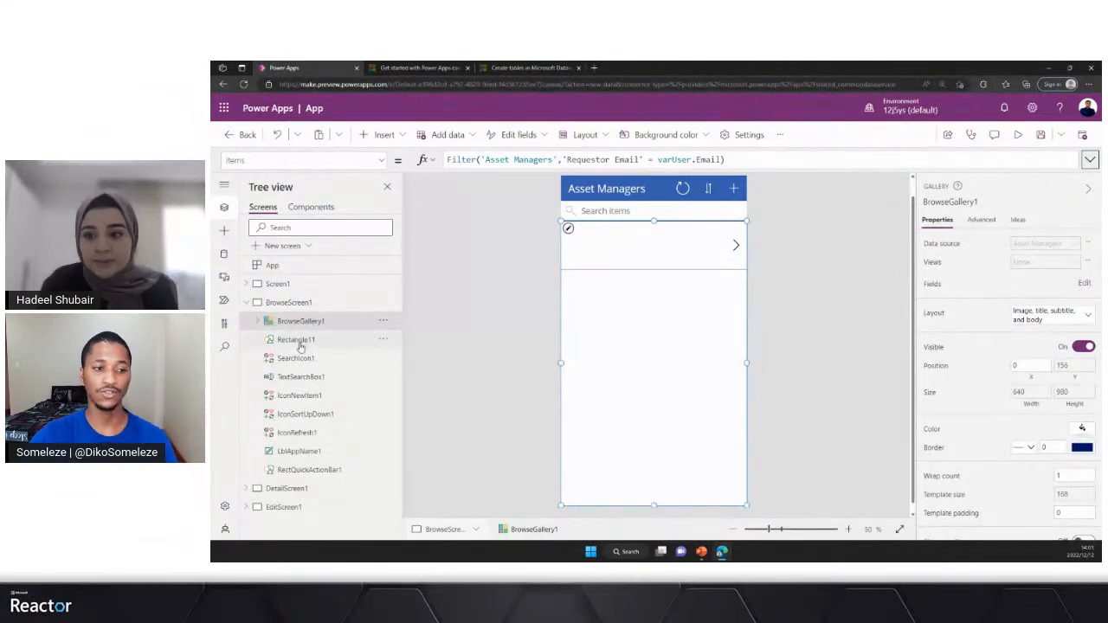
Step: Open EditScreen1 and review the request form's fields
{"action": "left_click", "coordinate": [248, 302]}
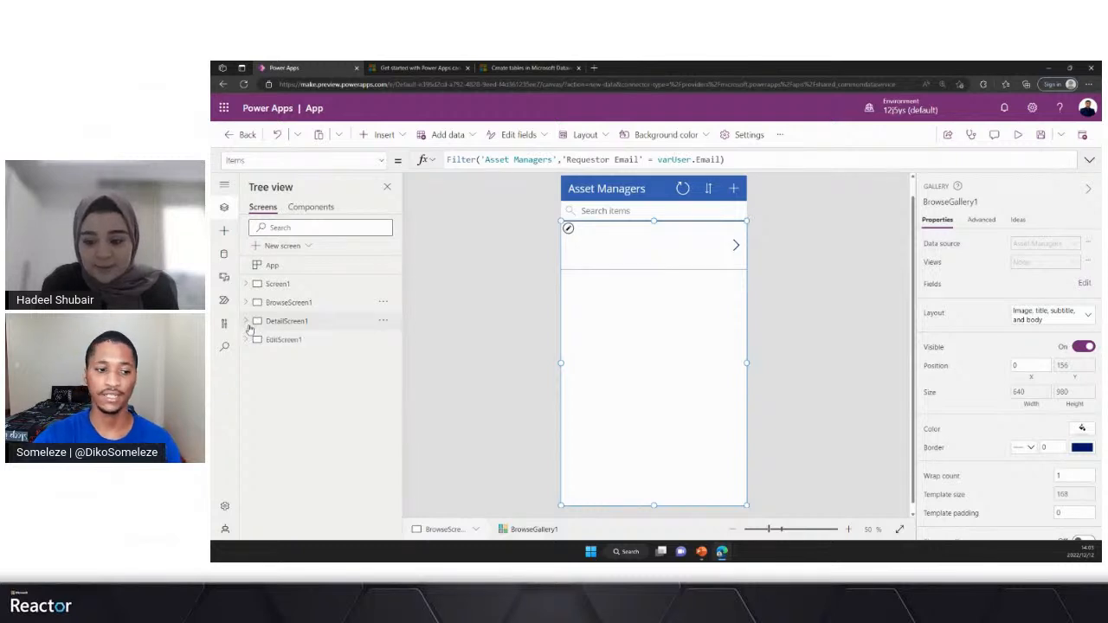
{"action": "left_click", "coordinate": [285, 340]}
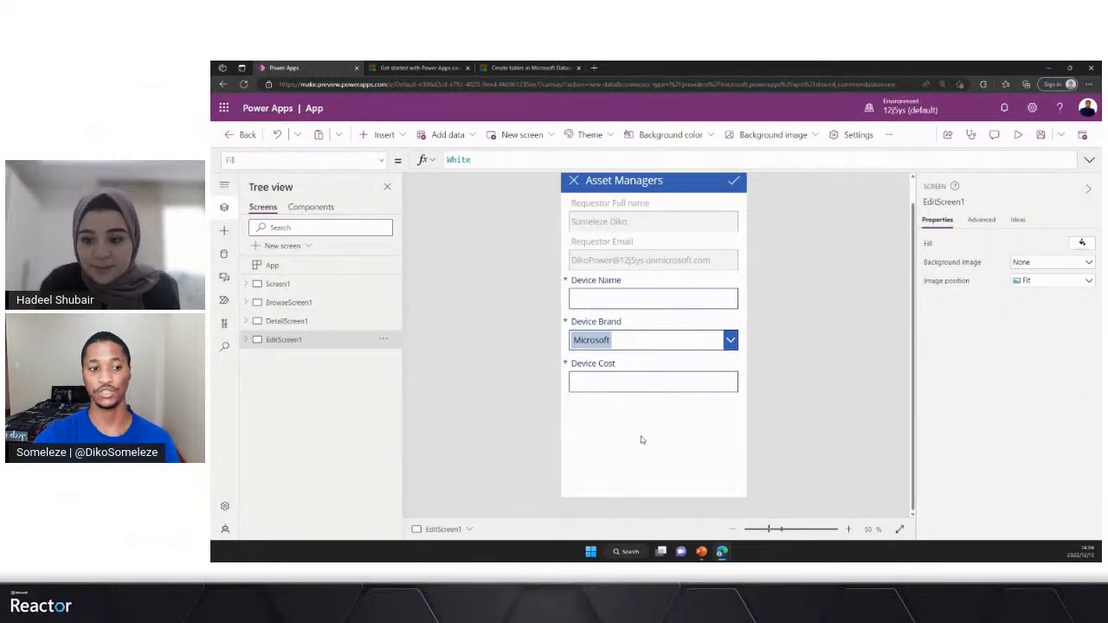
{"action": "scroll", "coordinate": [668, 441], "scroll_direction": "up", "scroll_amount": 1}
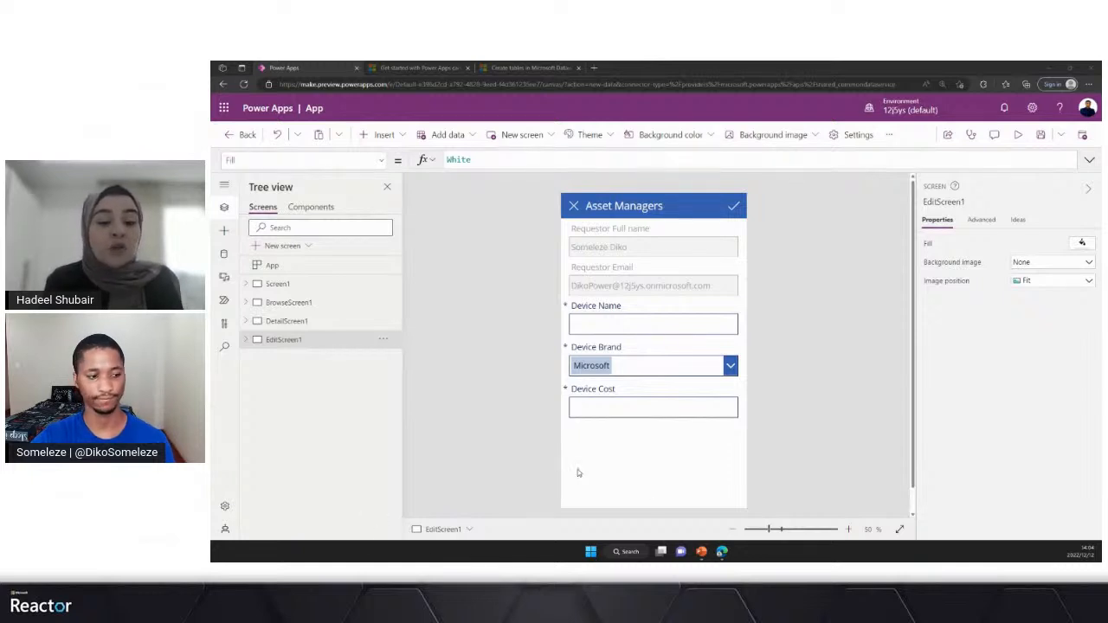
Step: Switch to the running PowerPoint slide show and advance to the Further learning/Resources slide
{"action": "key", "text": "super+Tab"}
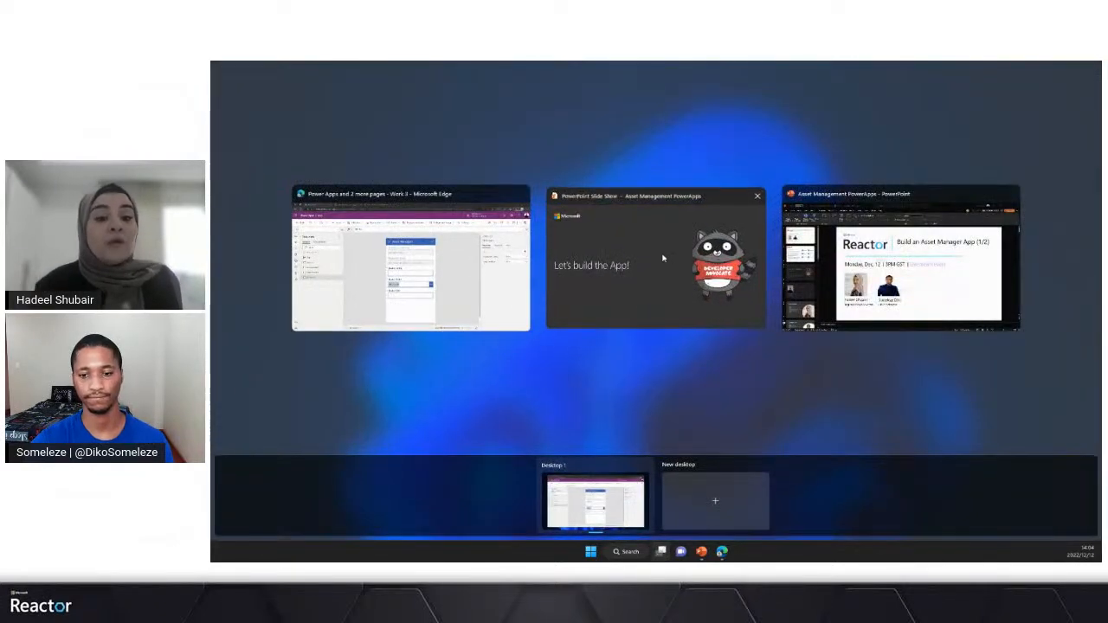
{"action": "left_click", "coordinate": [663, 258]}
{"action": "key", "text": "Right"}
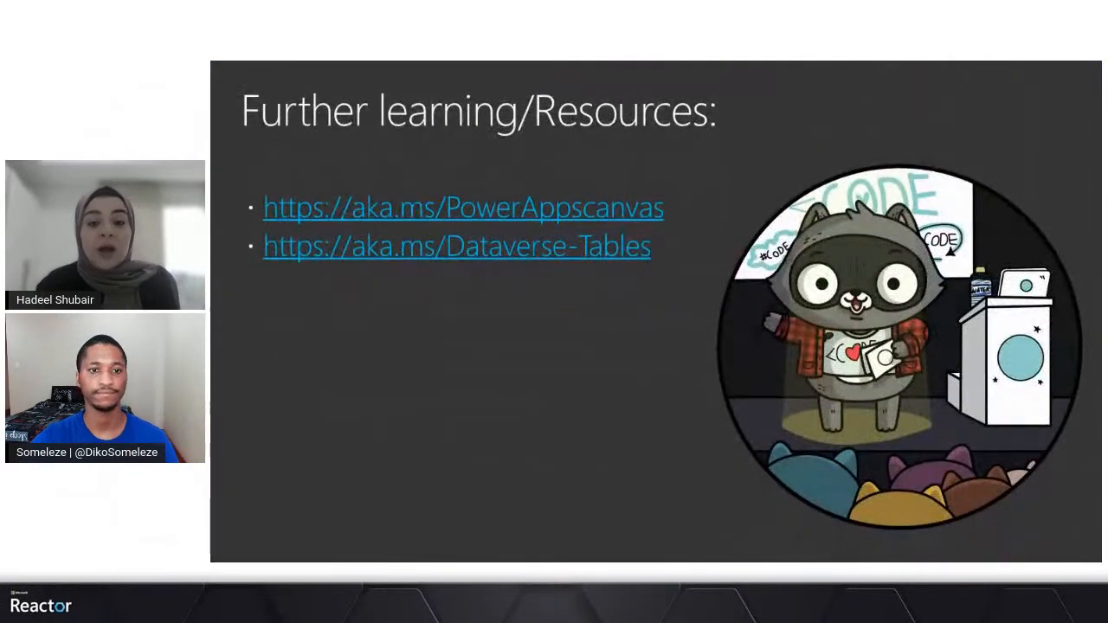